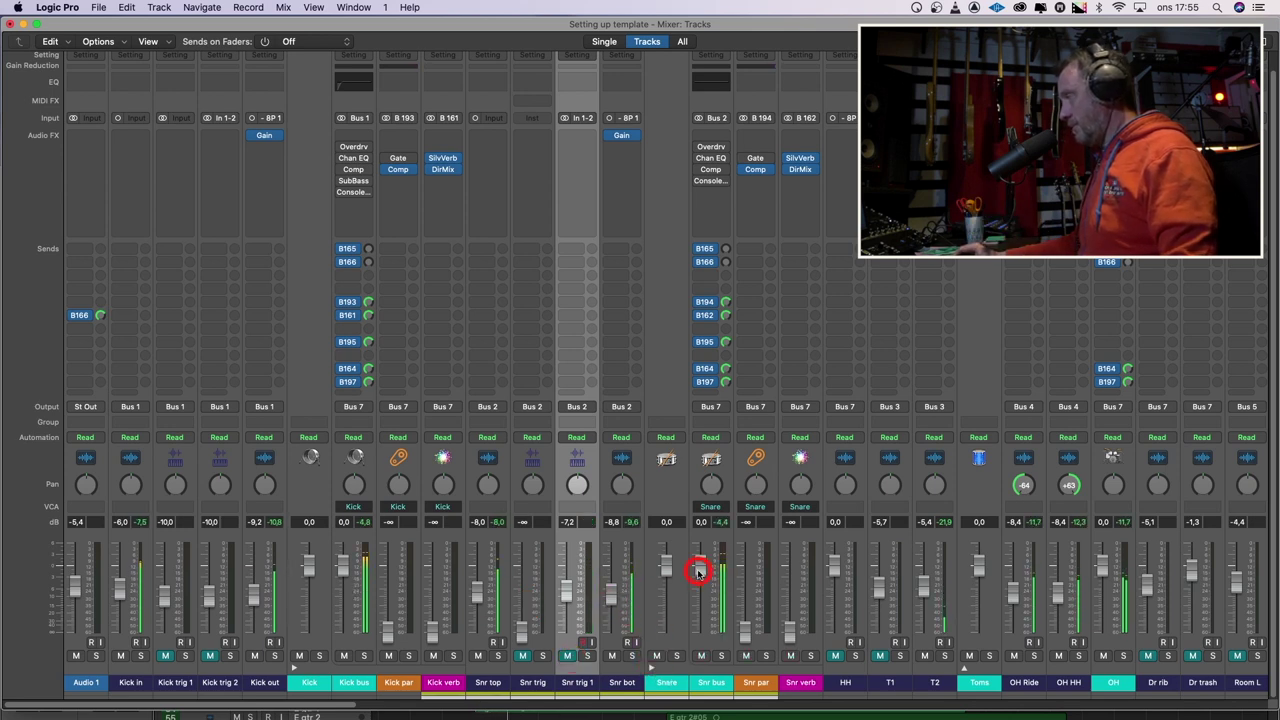
Lower the Snr bus level to -4.0 dB and solo the HH channel
left_click_drag(700, 588, 700, 596)
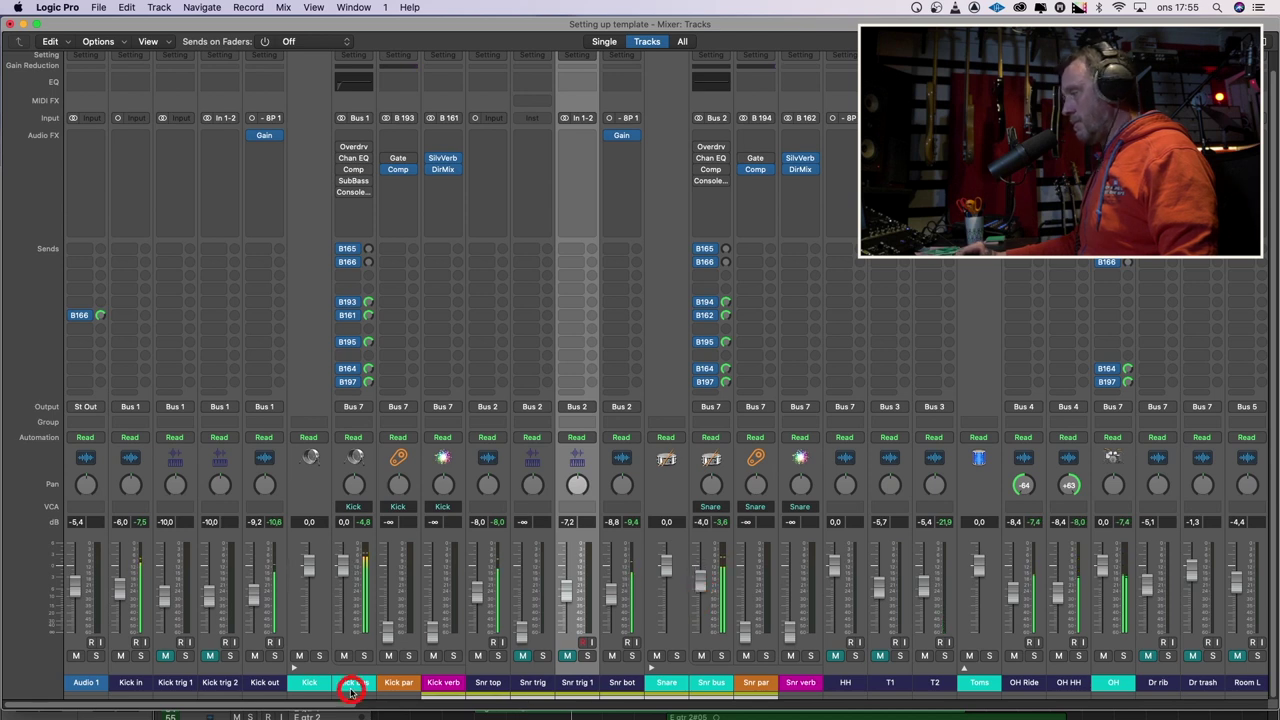
left_click_drag(338, 705, 408, 700)
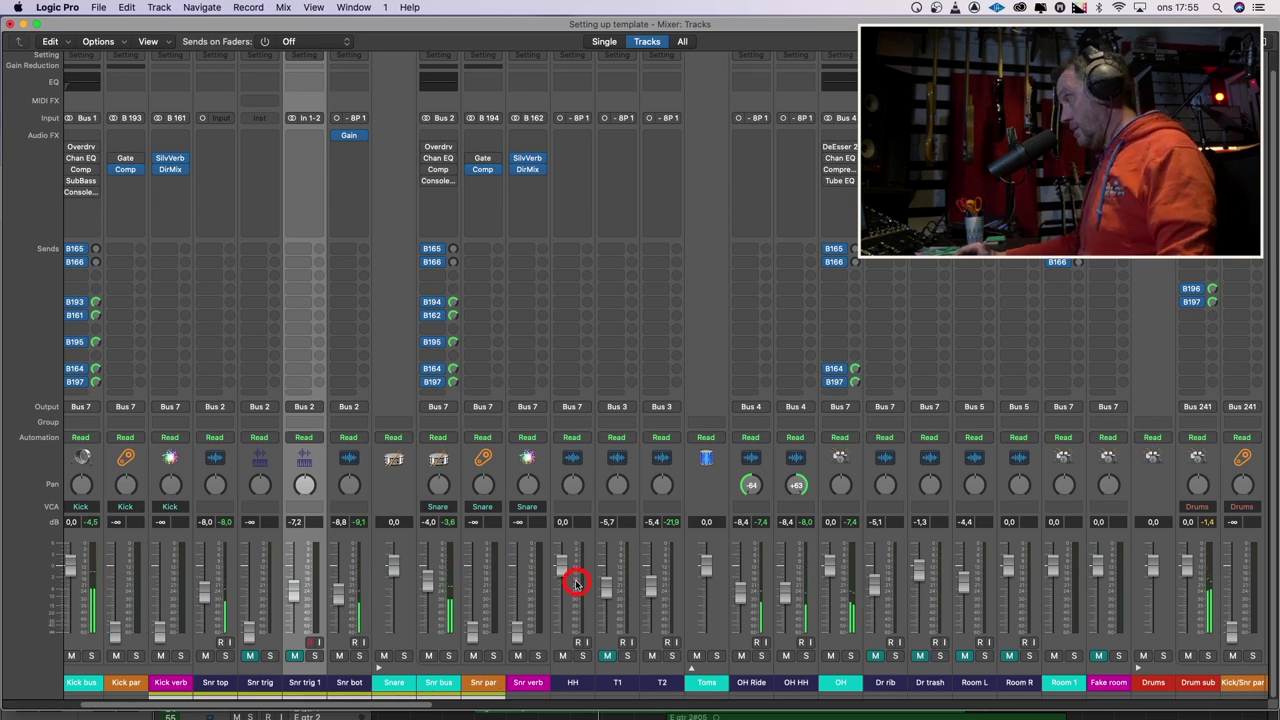
left_click(574, 578)
left_click(582, 655)
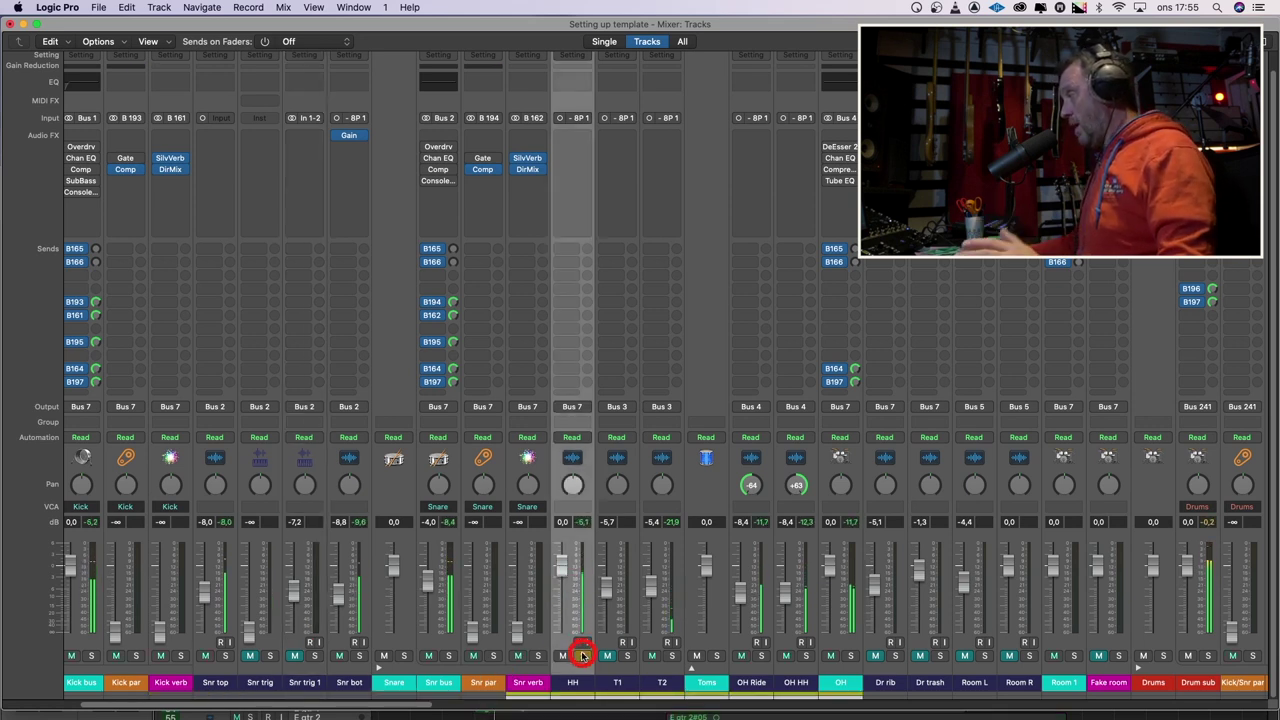
Add a Channel EQ to the HH channel with a low cut at 242 Hz and a 12 dB/Oct slope
left_click(571, 84)
left_click(447, 255)
left_click_drag(467, 375, 674, 374)
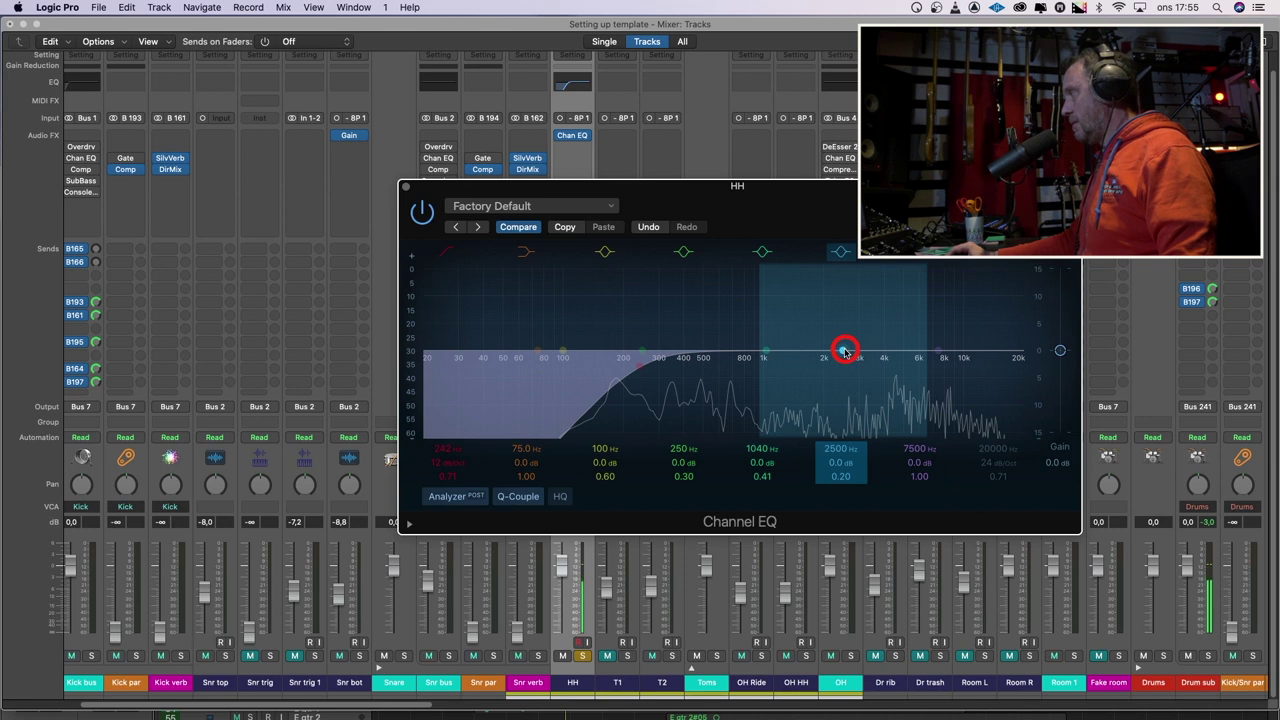
In the HH EQ, cut 2500 Hz by 3.9 dB with Q 0.75 and boost the high shelf 2.9 dB at 7400 Hz
left_click_drag(845, 350, 829, 335)
left_click_drag(847, 477, 849, 478)
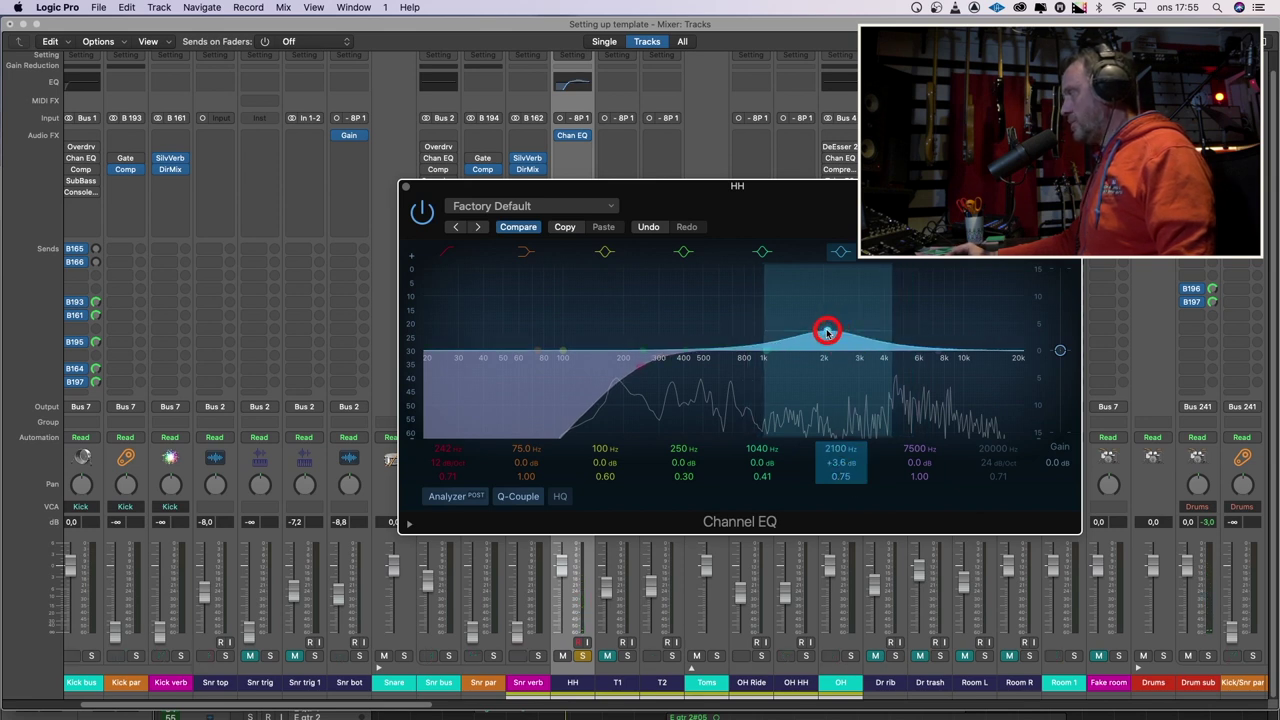
left_click_drag(827, 332, 842, 383)
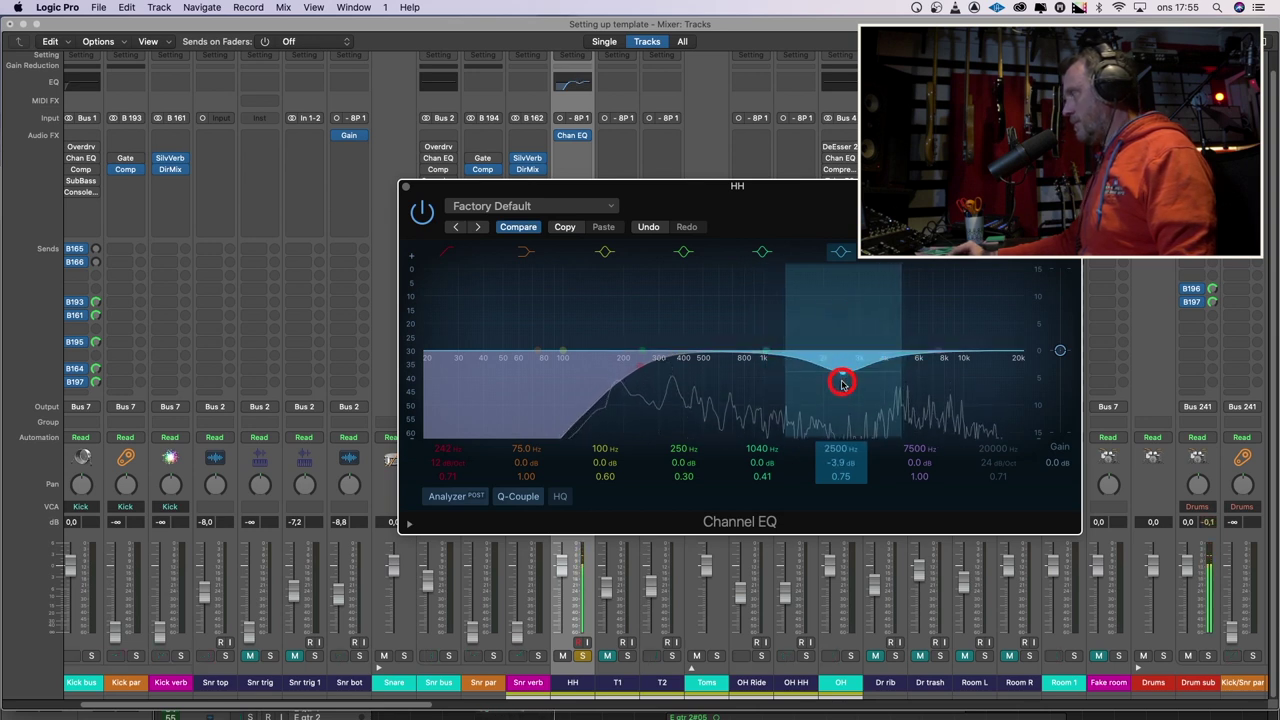
left_click(941, 351)
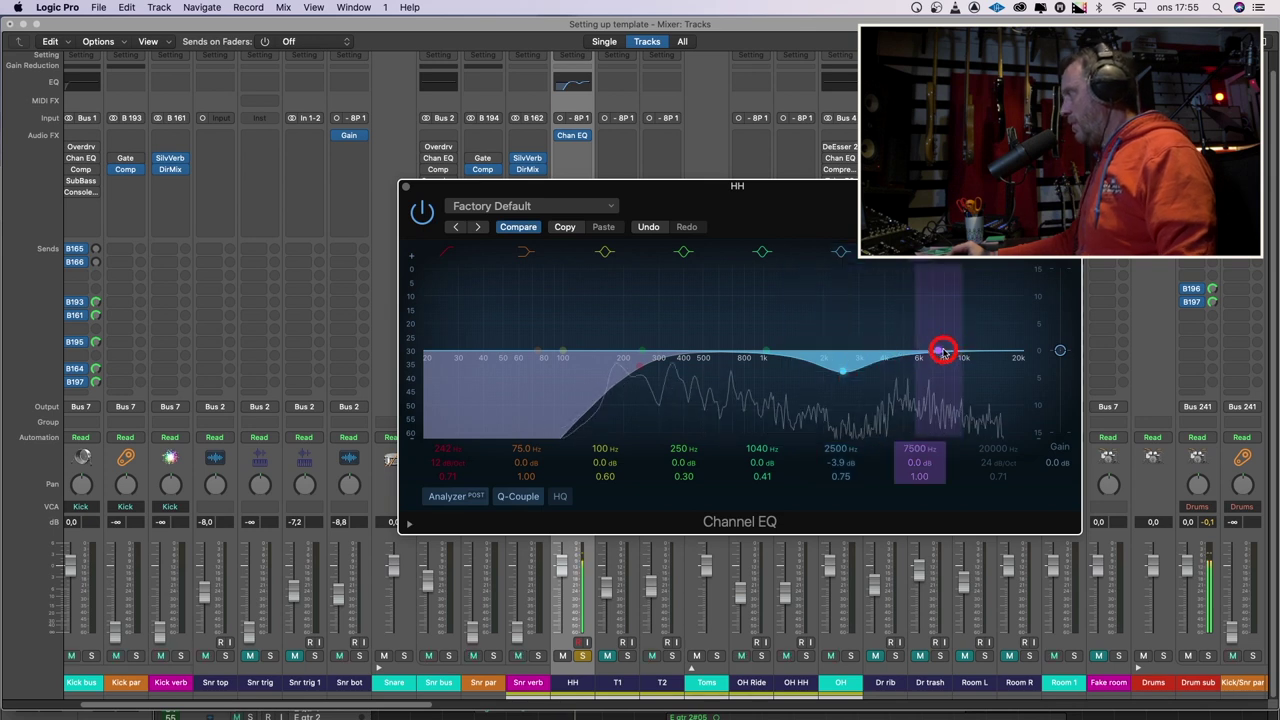
mouse_move(941, 350)
left_mouse_down()
mouse_move(942, 330)
mouse_move(935, 347)
left_mouse_up()
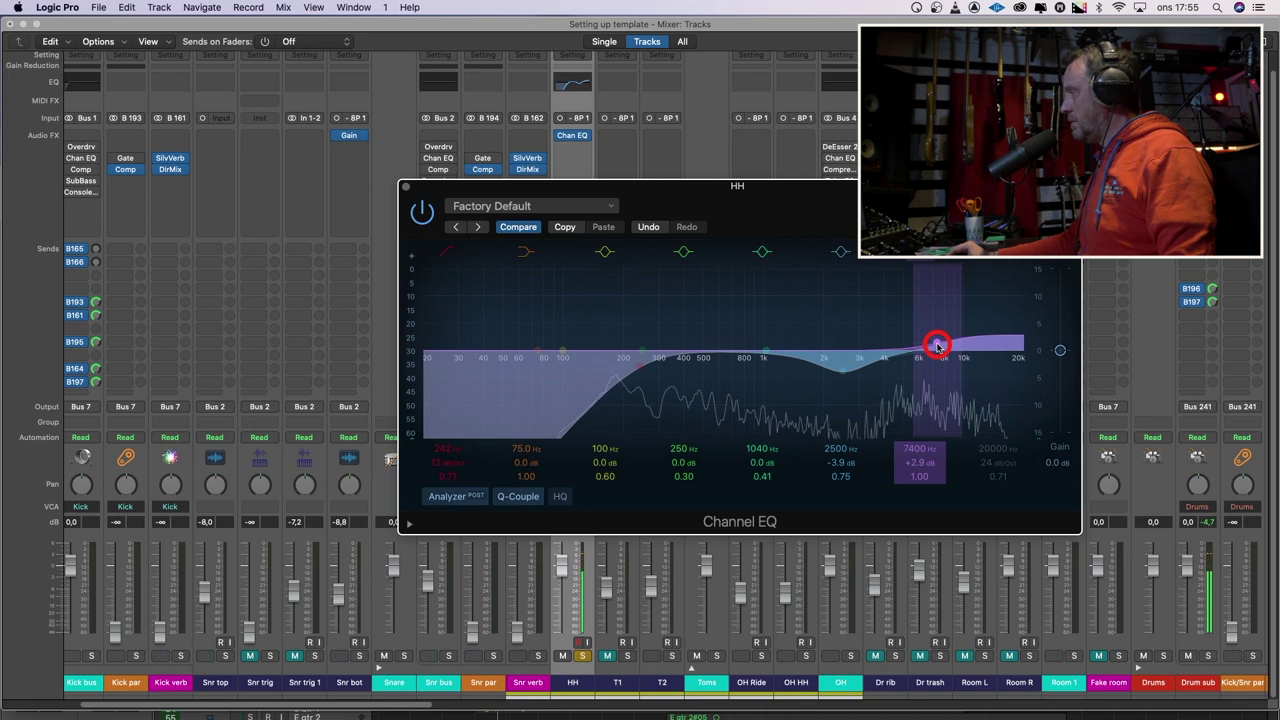
left_click(405, 187)
Unsolo the HH channel, pan it to +10 and set its level to -9.8 dB
left_click_drag(563, 560, 563, 598)
left_click(584, 655)
left_click(582, 521)
left_click(572, 480)
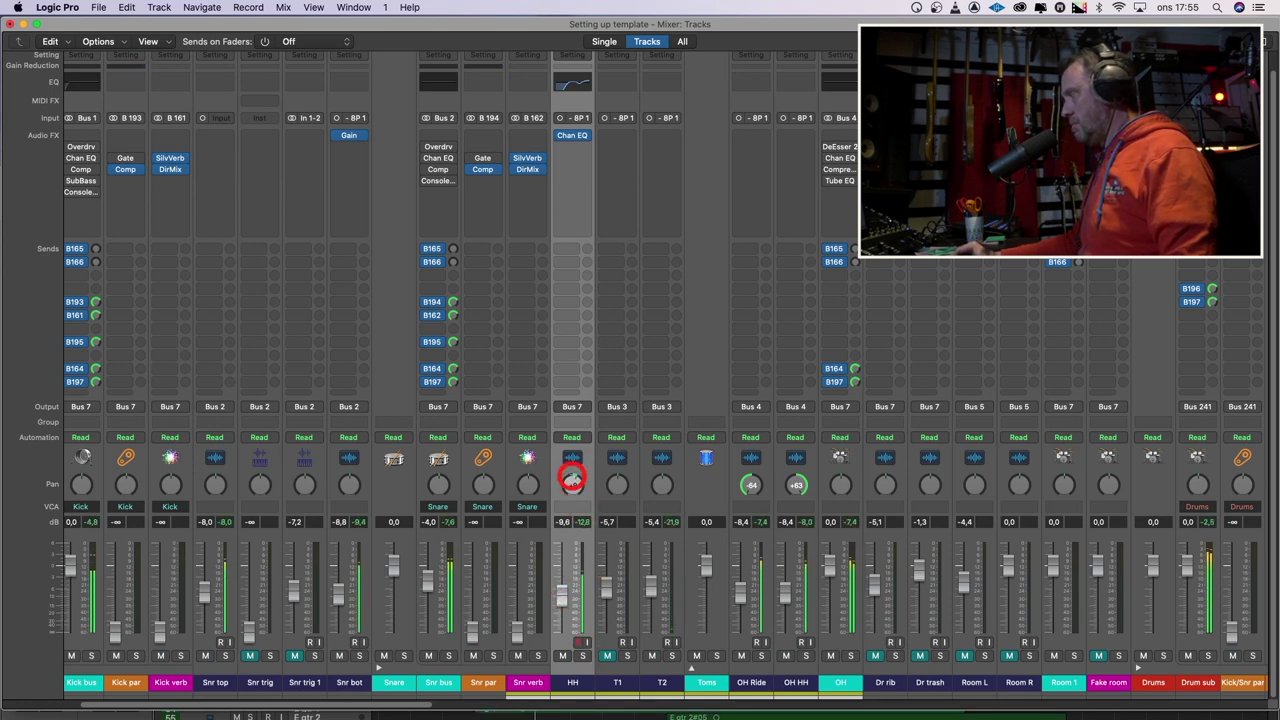
left_click(574, 580)
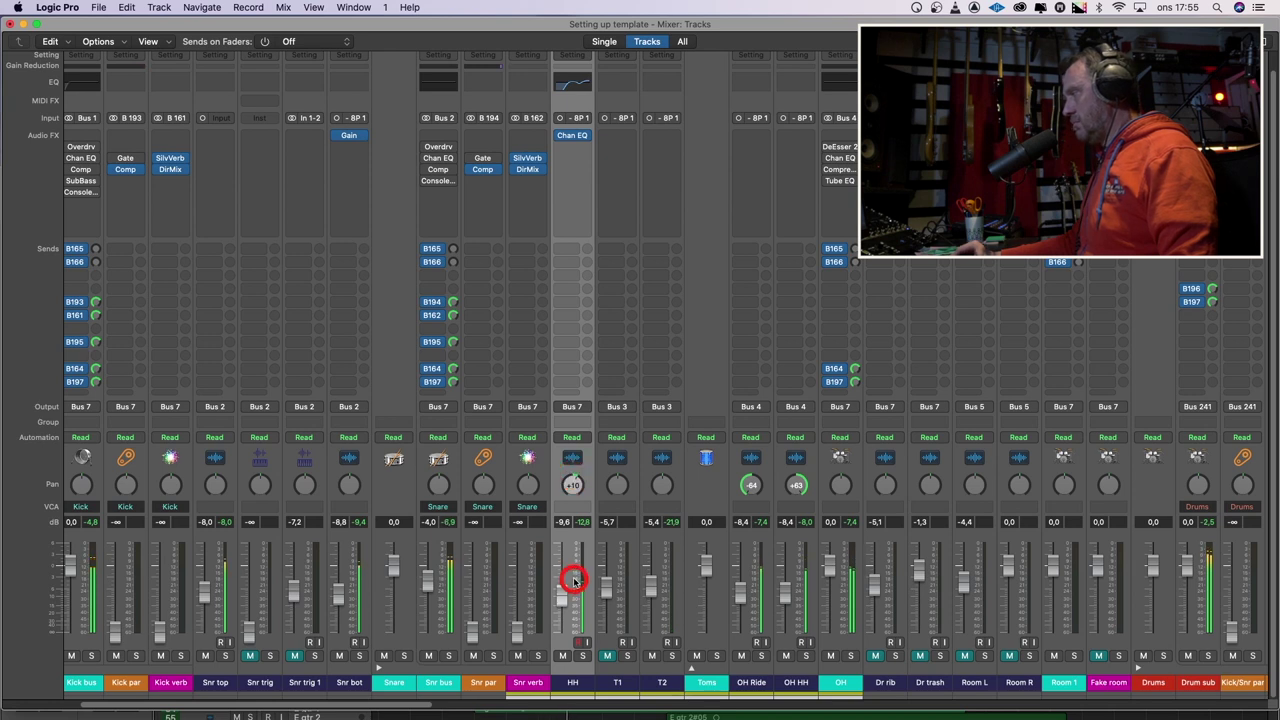
left_click_drag(568, 593, 566, 588)
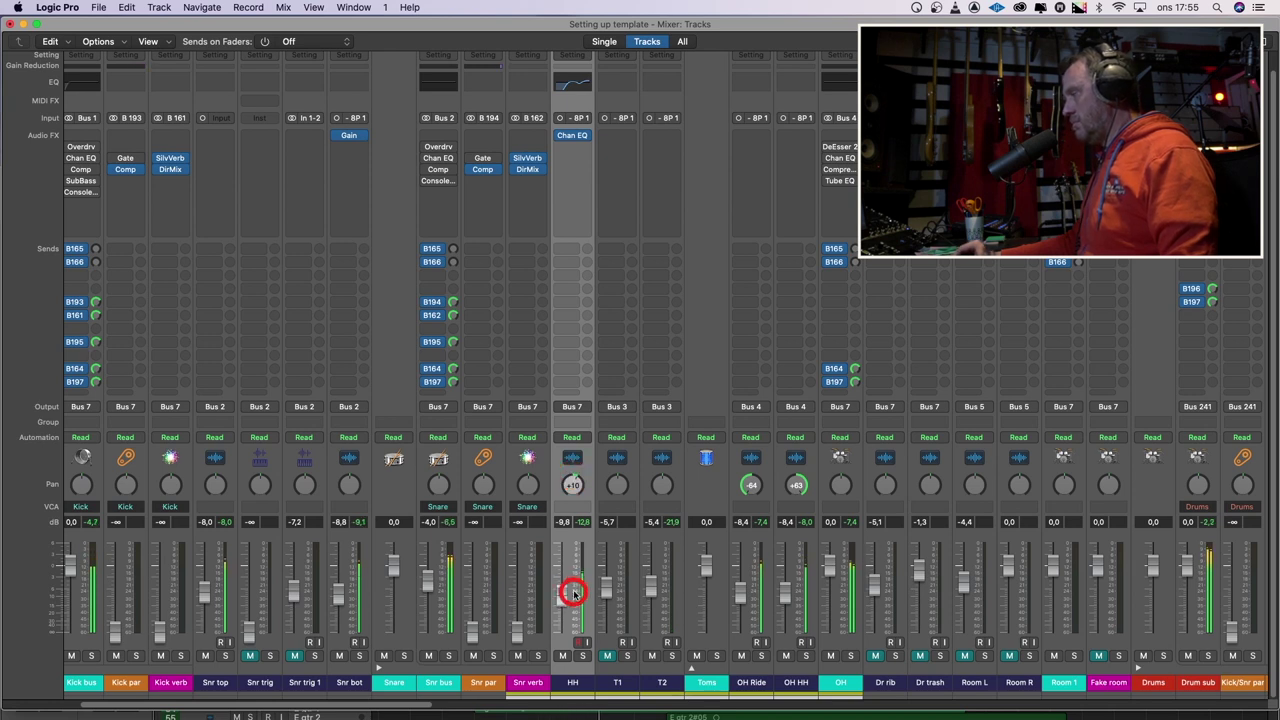
Solo the Room 1 channel and raise the Room R level to -4.5 dB
left_click_drag(409, 701, 530, 701)
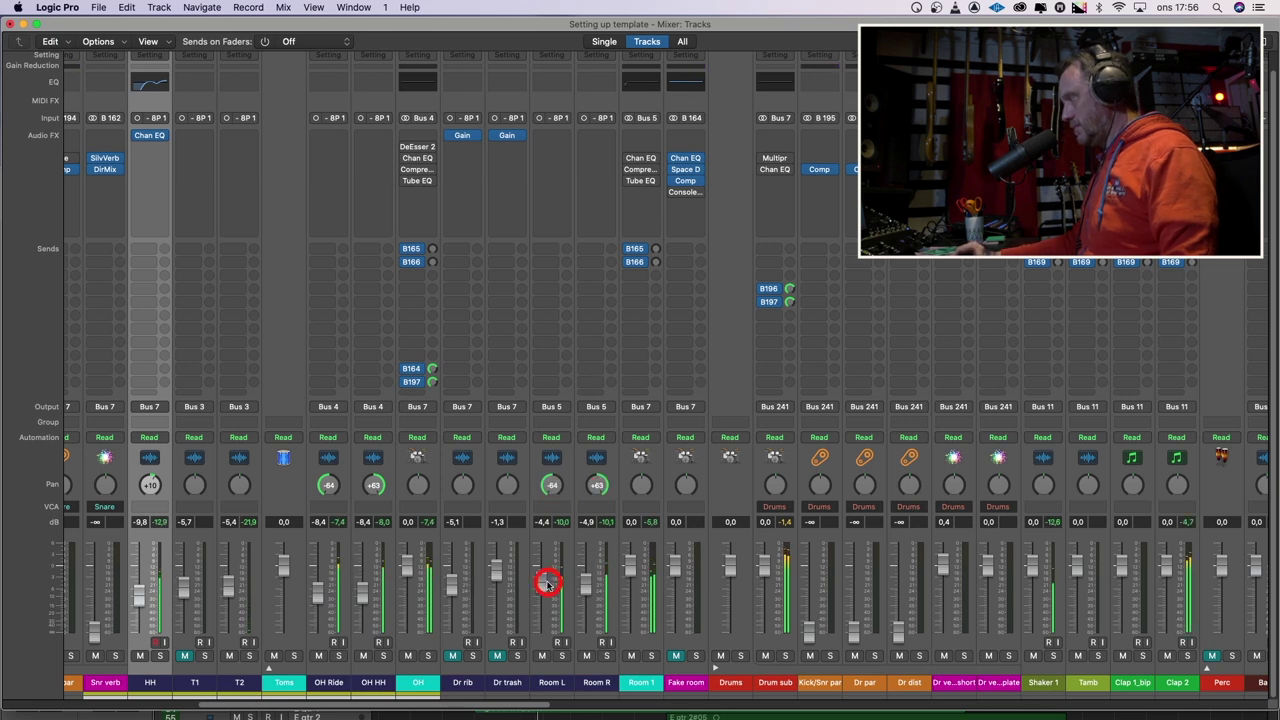
left_click(655, 656)
left_click(653, 657)
key("space")
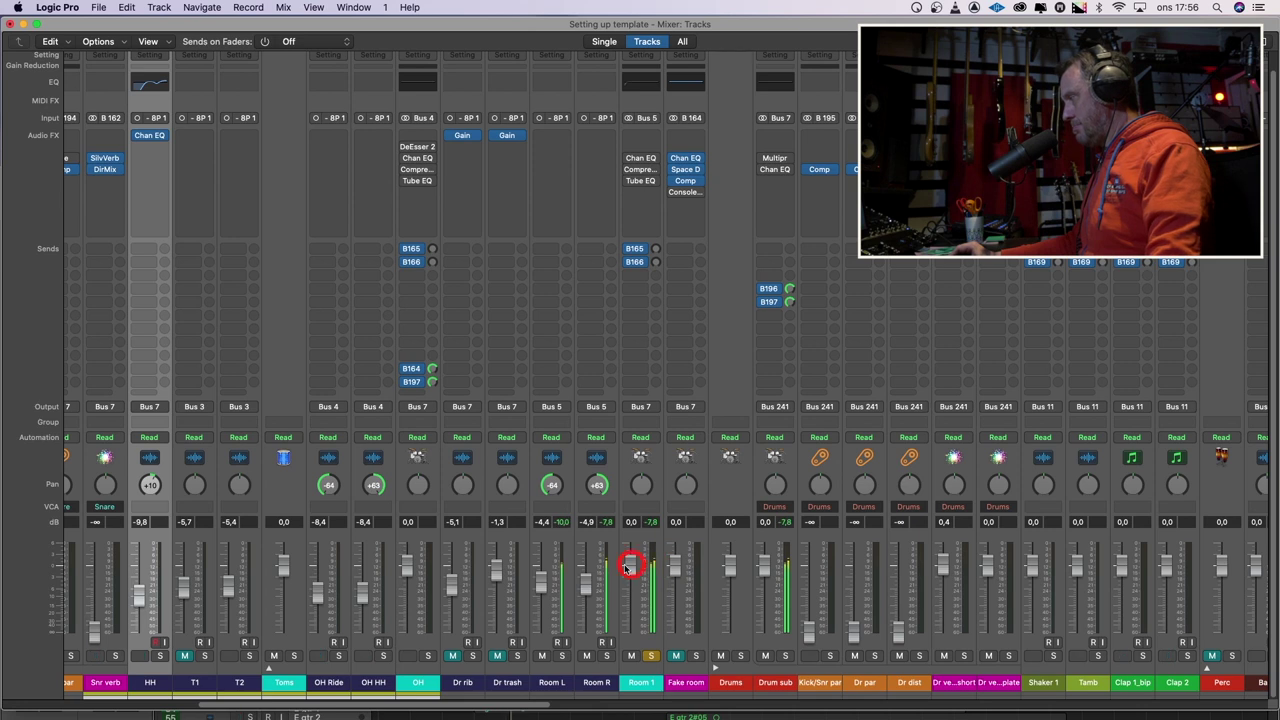
left_click_drag(650, 560, 641, 582)
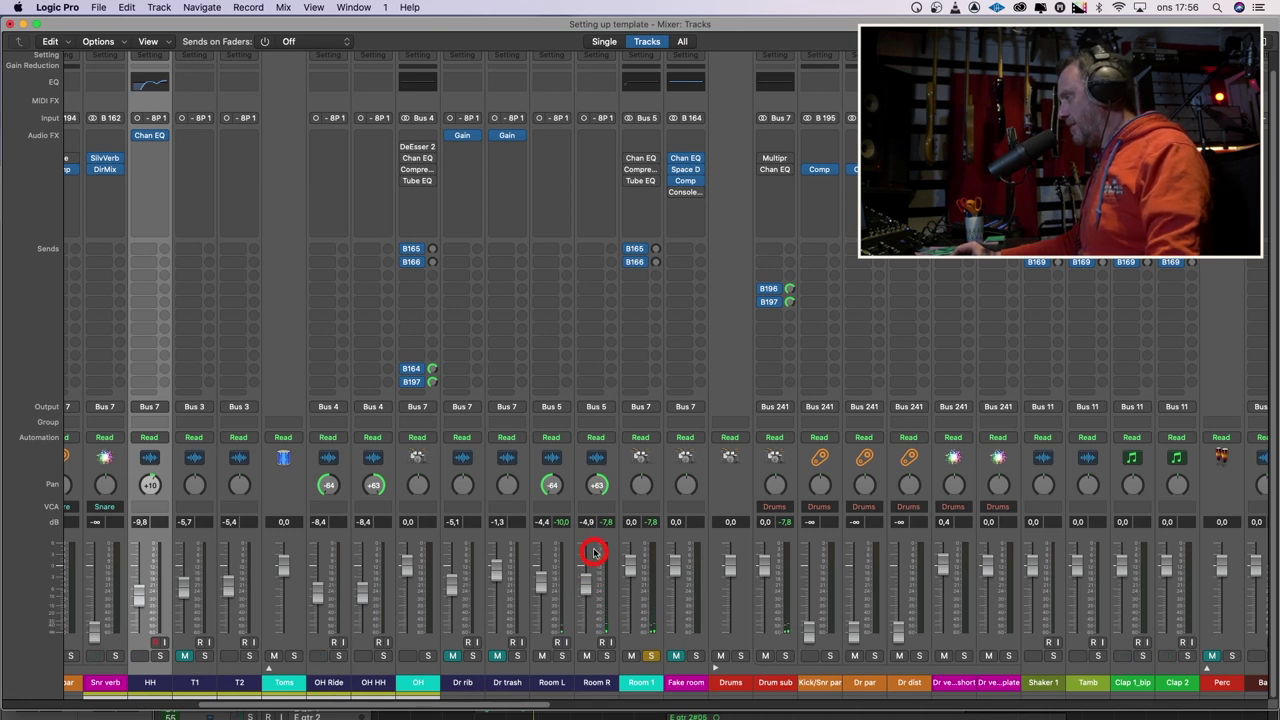
left_click_drag(591, 490, 591, 464)
key("space")
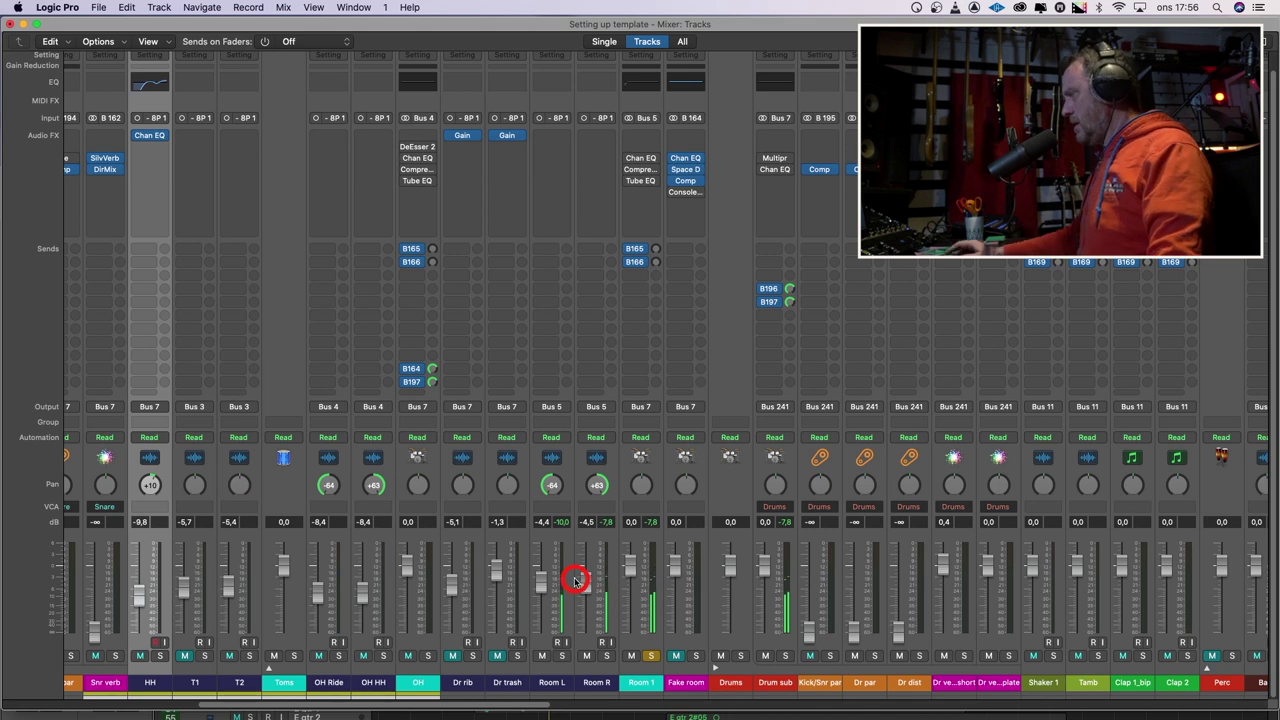
Pan Room L to +63 and Room R to -64, and set their levels to -4.5 dB and -6.0 dB
left_click_drag(558, 490, 543, 327)
left_click_drag(598, 485, 577, 608)
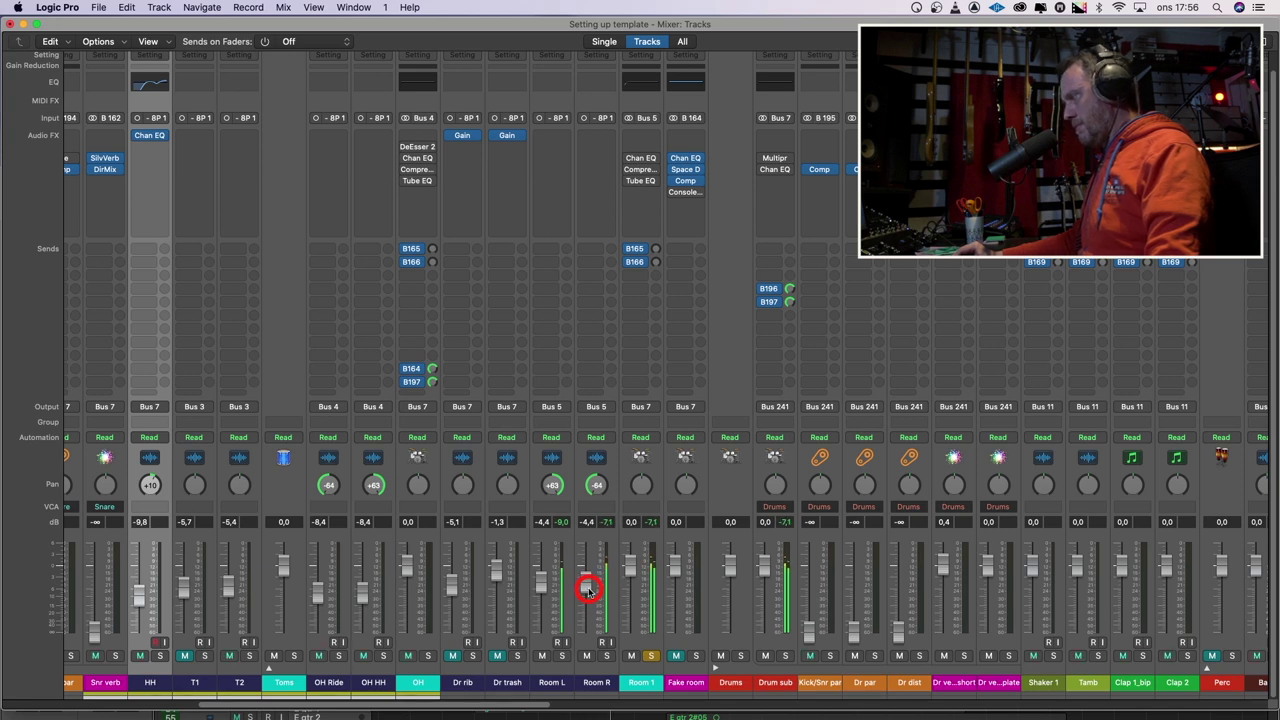
left_click_drag(545, 586, 543, 586)
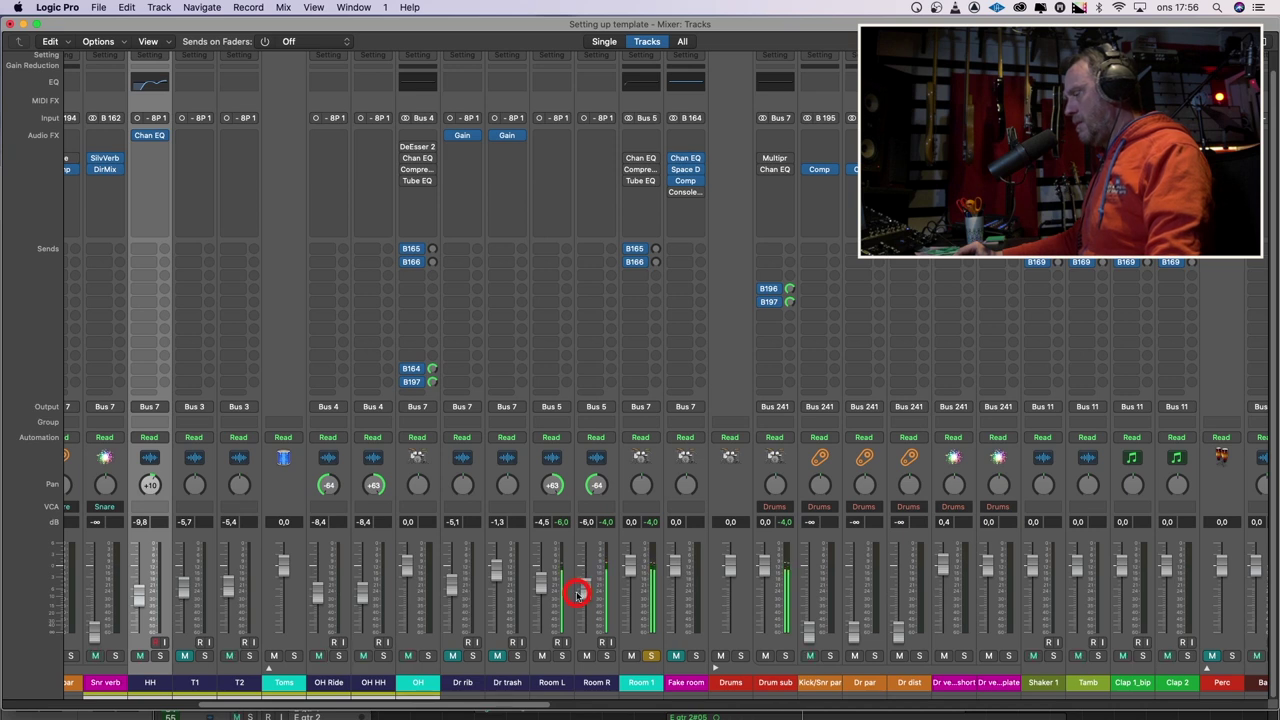
Unsolo the Room 1 channel and lower its level to -3.7 dB
left_click(651, 656)
mouse_move(634, 583)
left_mouse_down()
mouse_move(630, 622)
mouse_move(634, 583)
left_mouse_up()
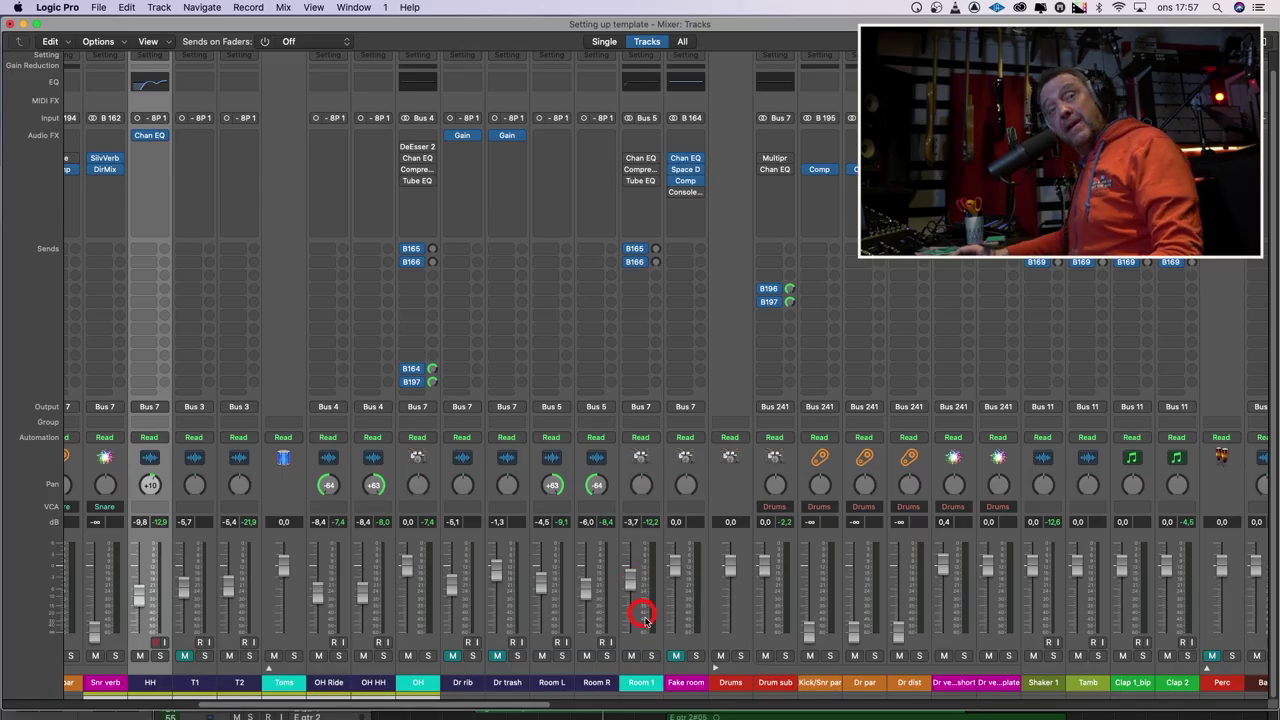
Lower the Bass channel's level to -3.4 dB
left_click_drag(519, 704, 688, 705)
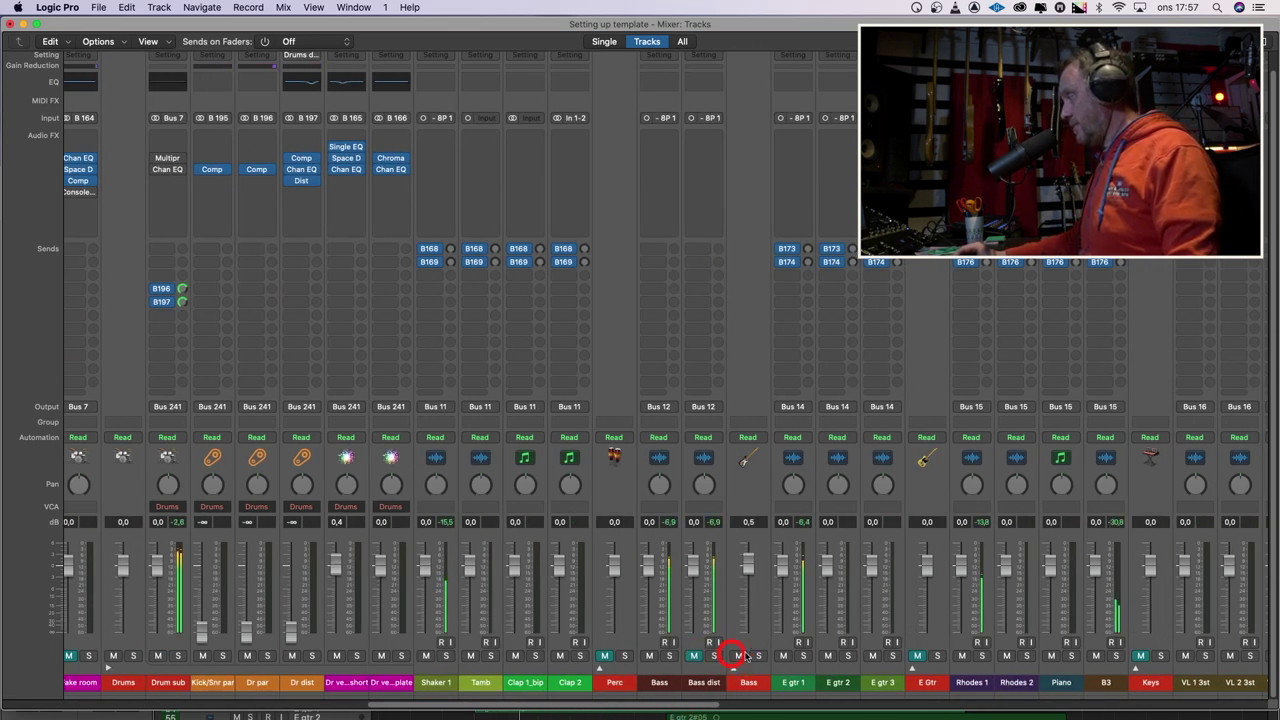
left_click_drag(648, 566, 647, 595)
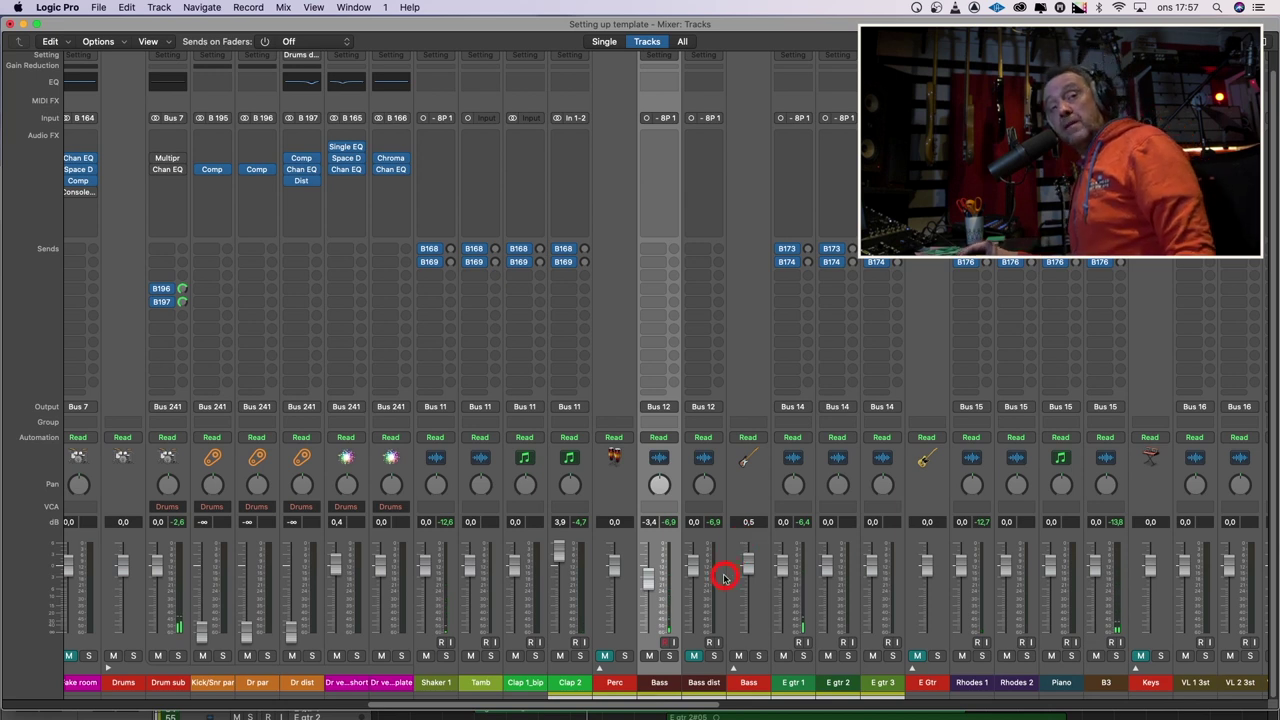
Insert Logic's Bass Amp Designer on the Bass channel and reposition its window over the mixer
left_click(662, 143)
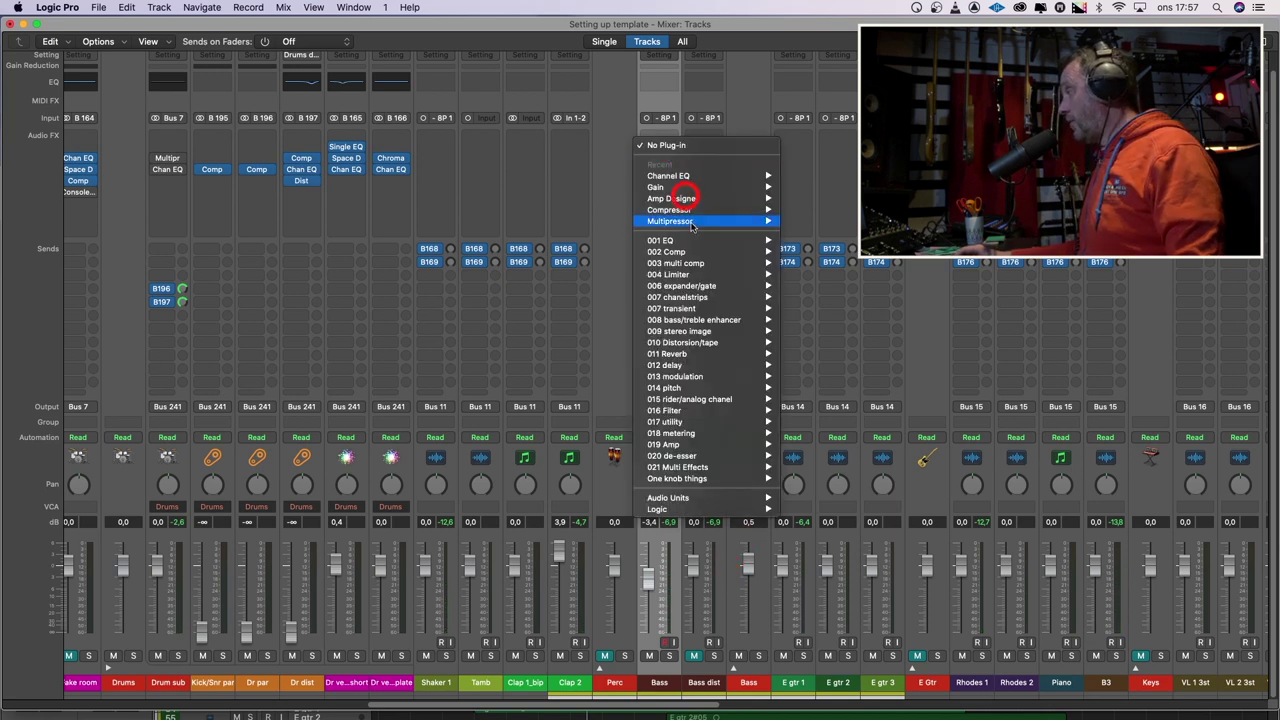
mouse_move(656, 509)
mouse_move(825, 509)
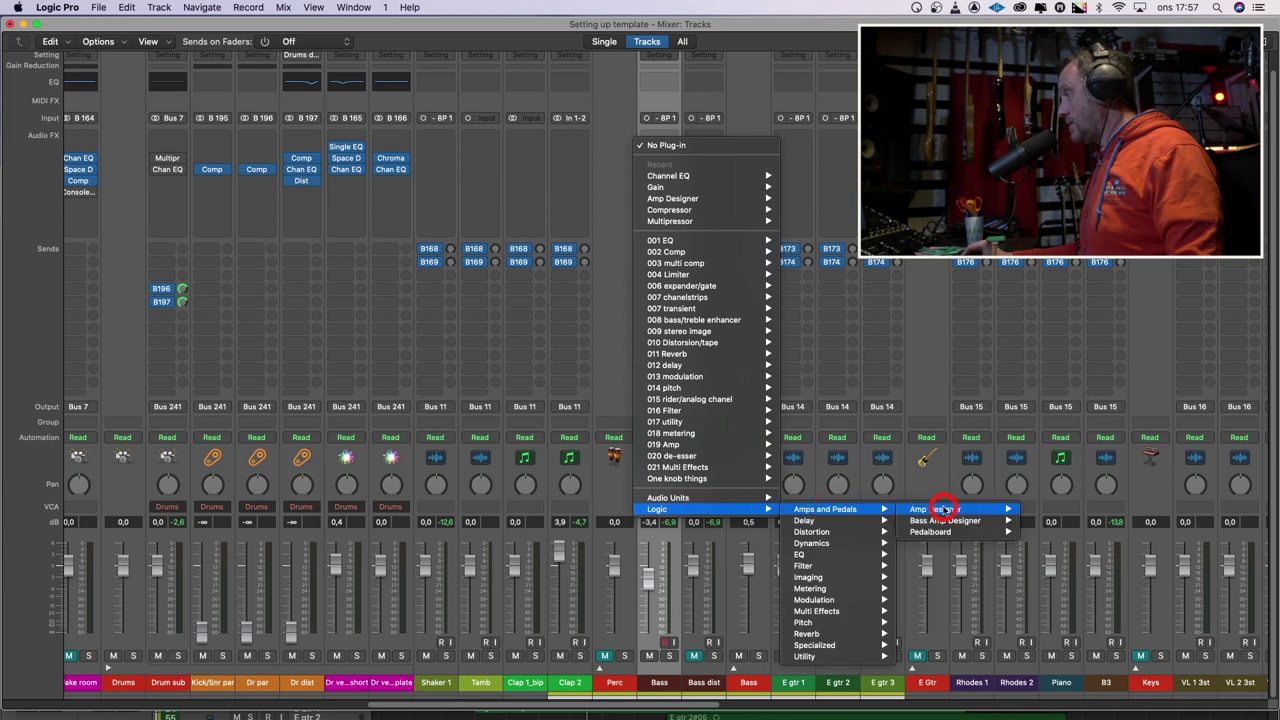
mouse_move(955, 521)
left_click(1045, 521)
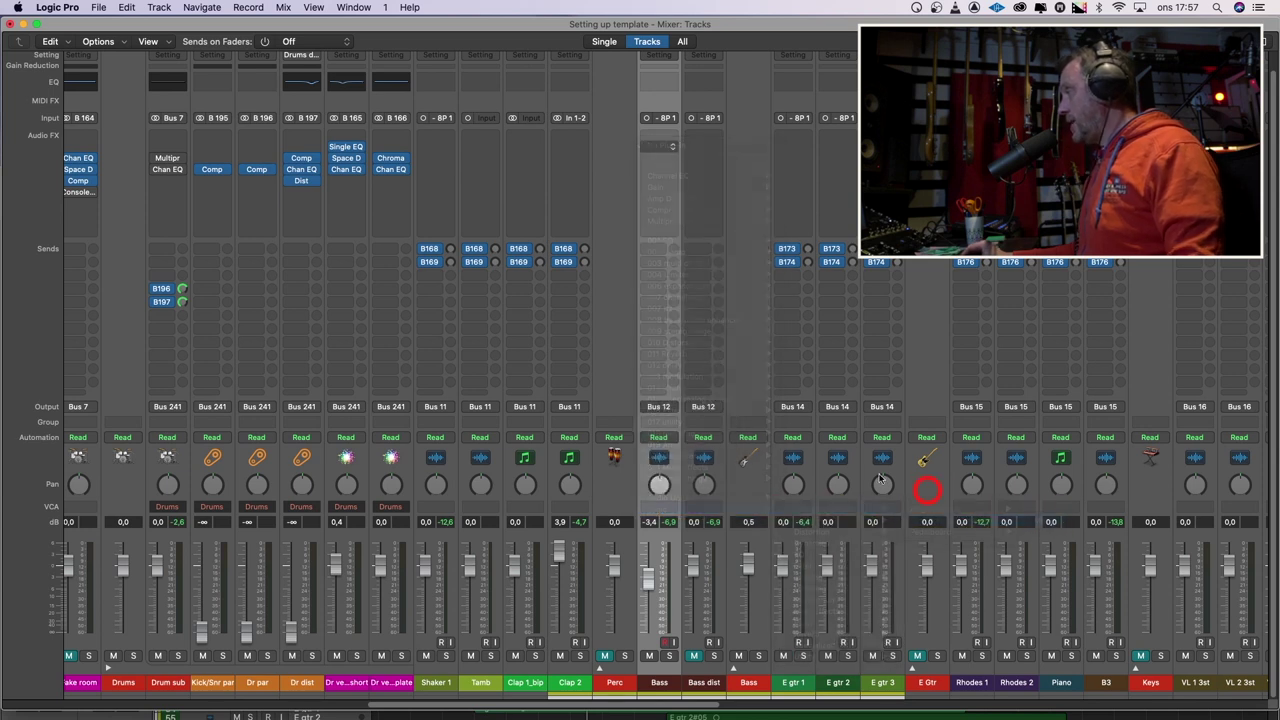
left_click_drag(717, 205, 503, 135)
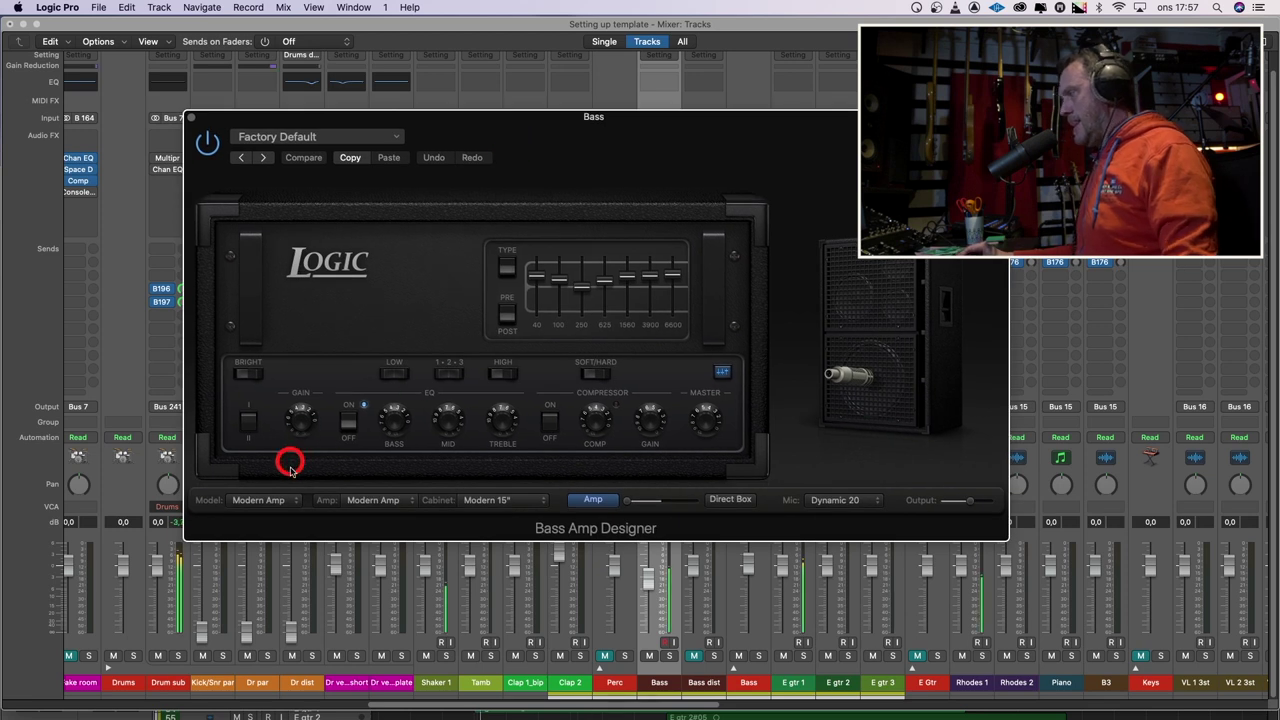
Audition the Classic Amp and Flip-Top Amp models in Bass Amp Designer and return to Modern Amp
left_click(292, 500)
left_click(292, 512)
left_click(294, 500)
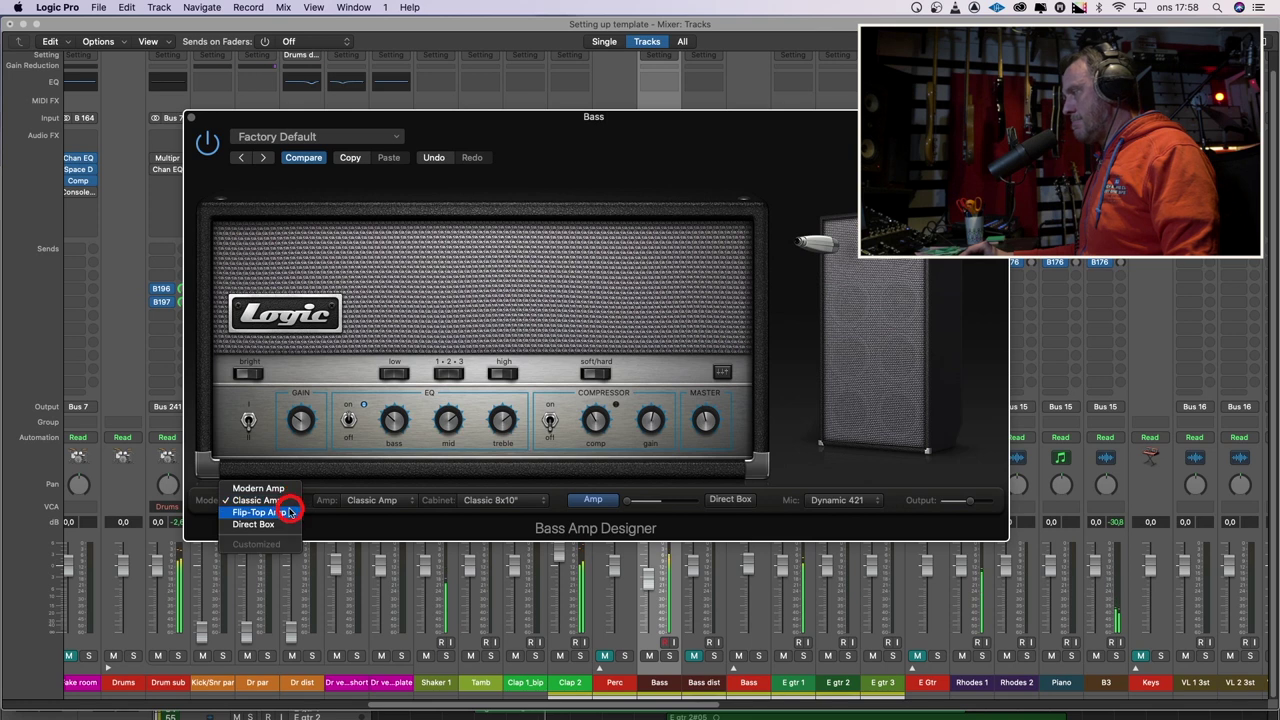
left_click(294, 511)
left_click(294, 501)
left_click(285, 476)
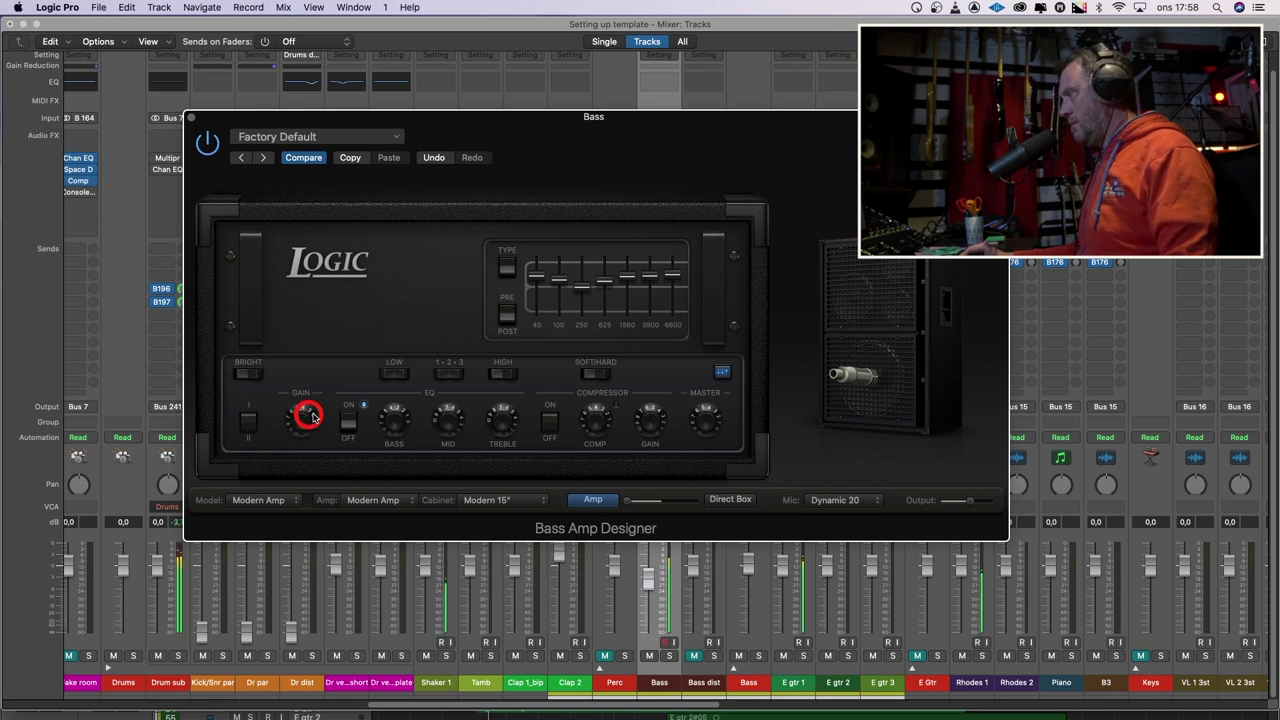
Reduce the bass amp's output to -3.0 dB and slightly lower its 625 Hz graphic EQ band
left_click_drag(967, 500, 964, 503)
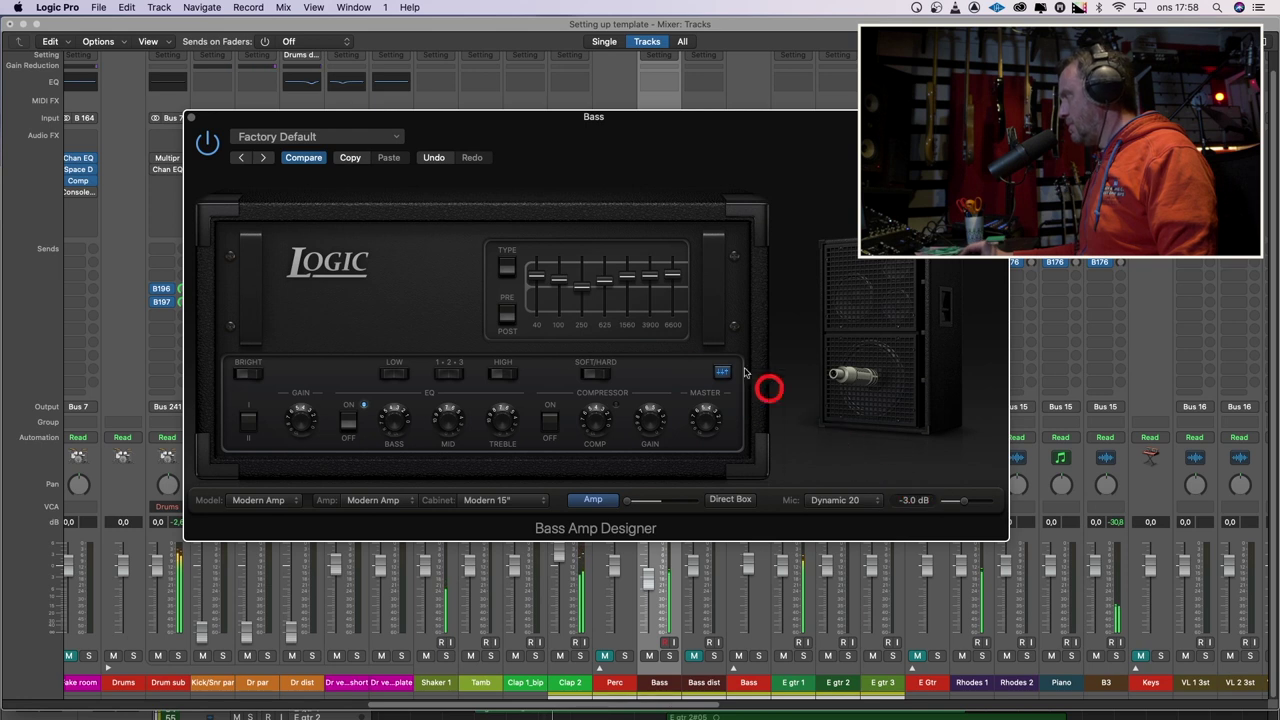
mouse_move(602, 280)
left_mouse_down()
mouse_move(601, 265)
mouse_move(601, 290)
left_mouse_up()
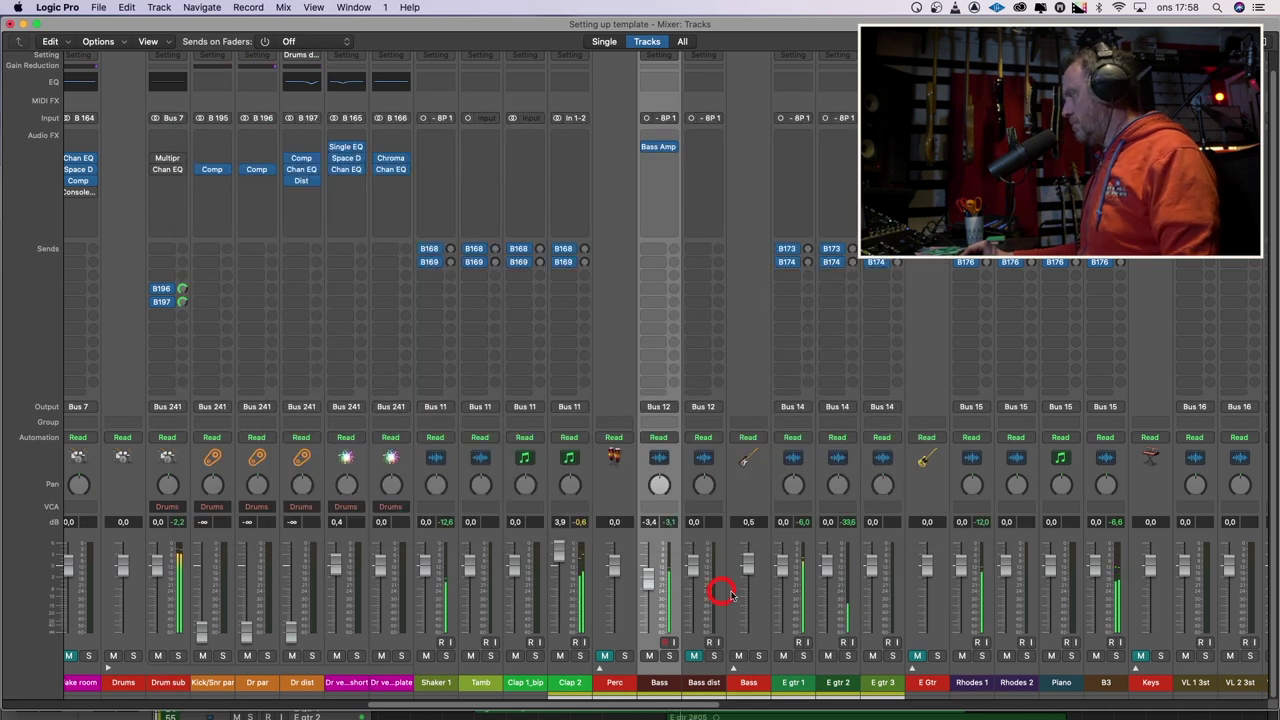
Expand the Bass track stack and lower the Bass channel's level to -4.3 dB
left_click(735, 669)
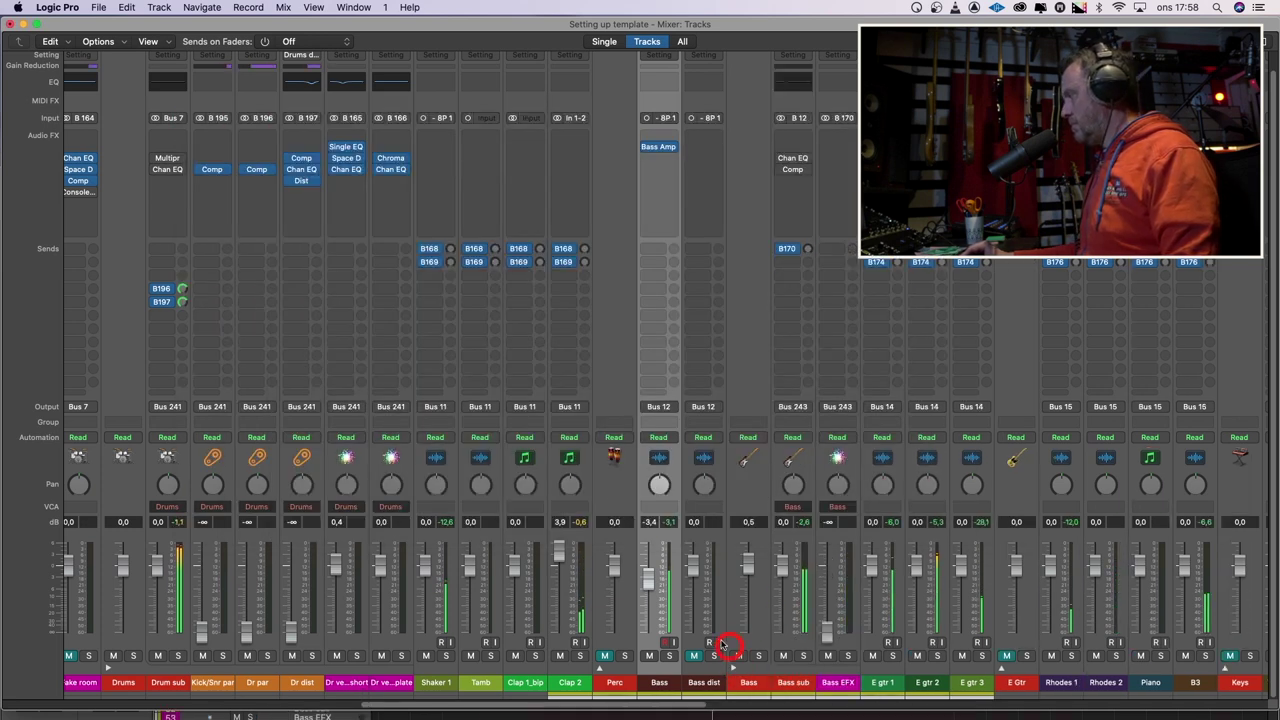
left_click_drag(656, 583, 650, 589)
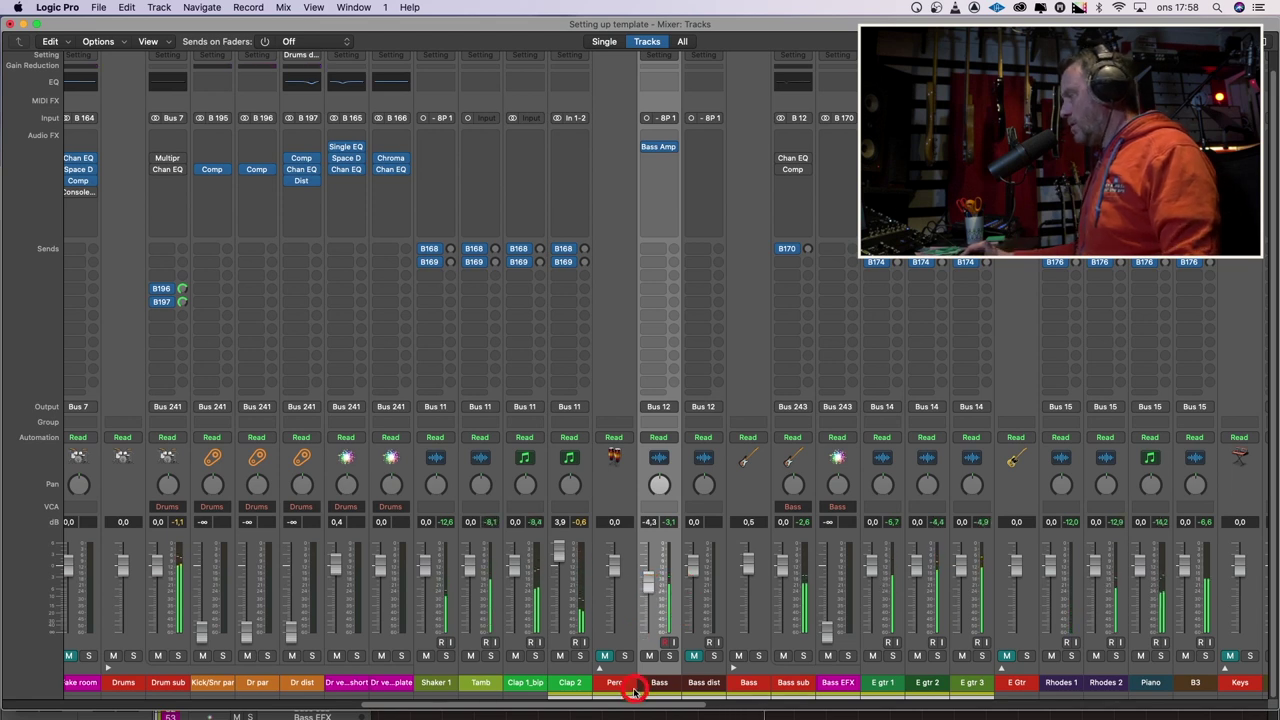
Expand the Voc lead track stack to show the lead vocal bus and effect channels
left_click_drag(619, 703, 810, 700)
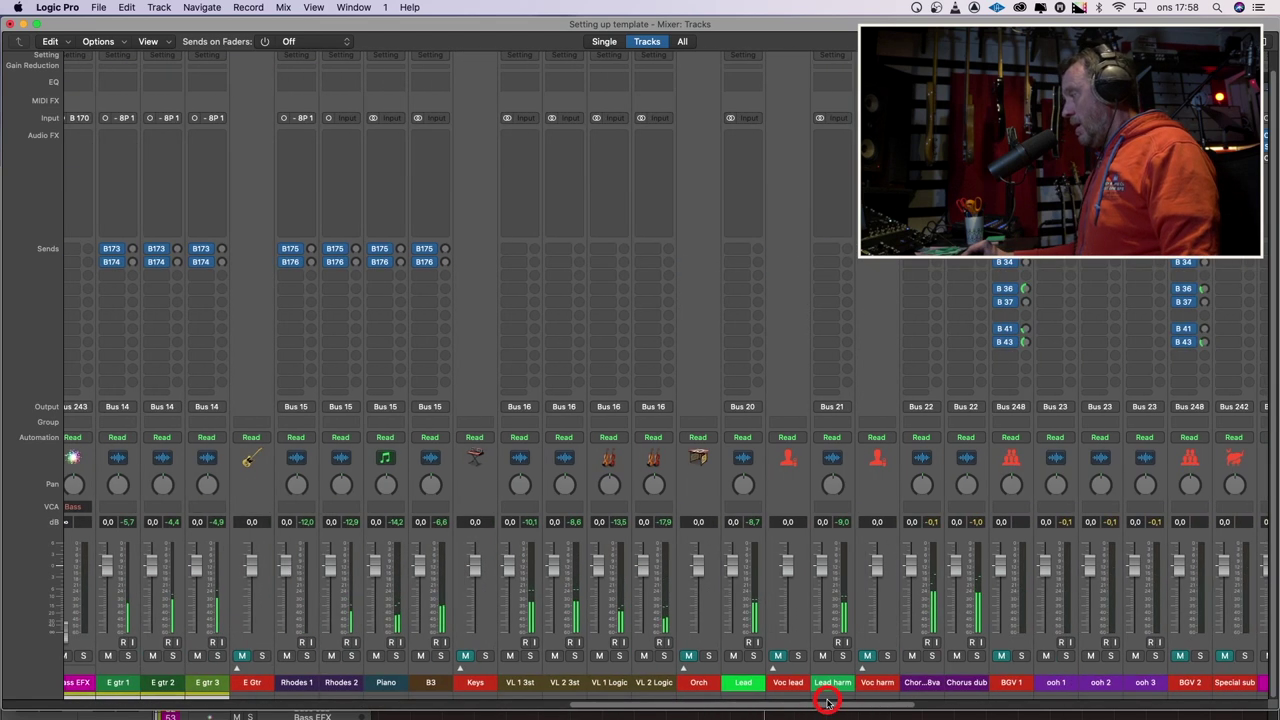
left_click(773, 668)
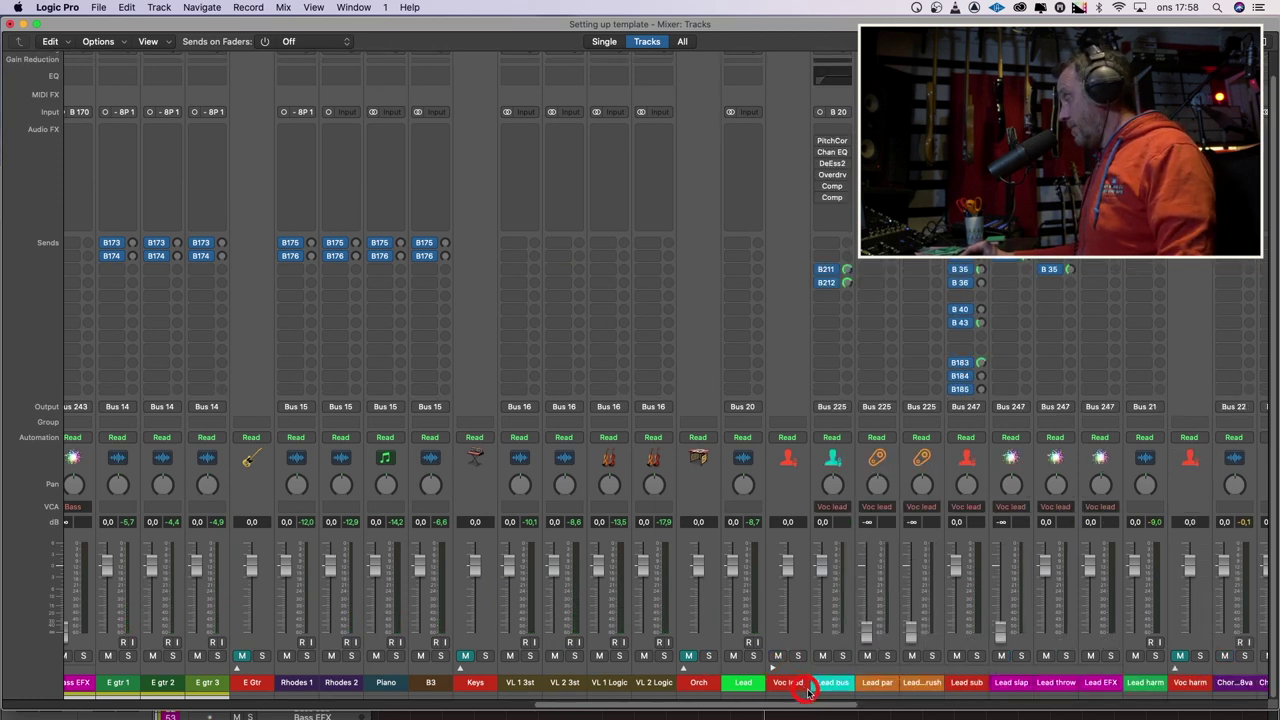
left_click_drag(815, 703, 828, 703)
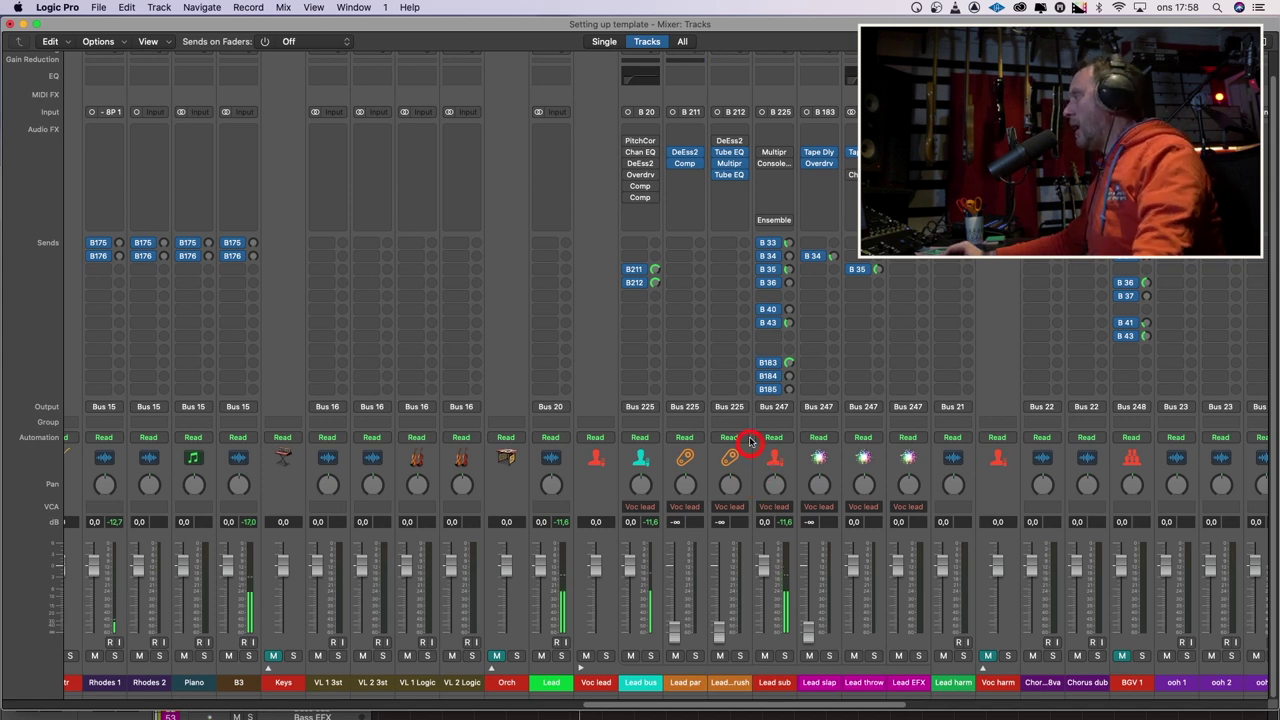
Open the Lead bus's Channel EQ and move its 250 Hz band to 500 Hz with a Q of 1.50
left_click(640, 152)
left_click_drag(563, 349, 466, 368)
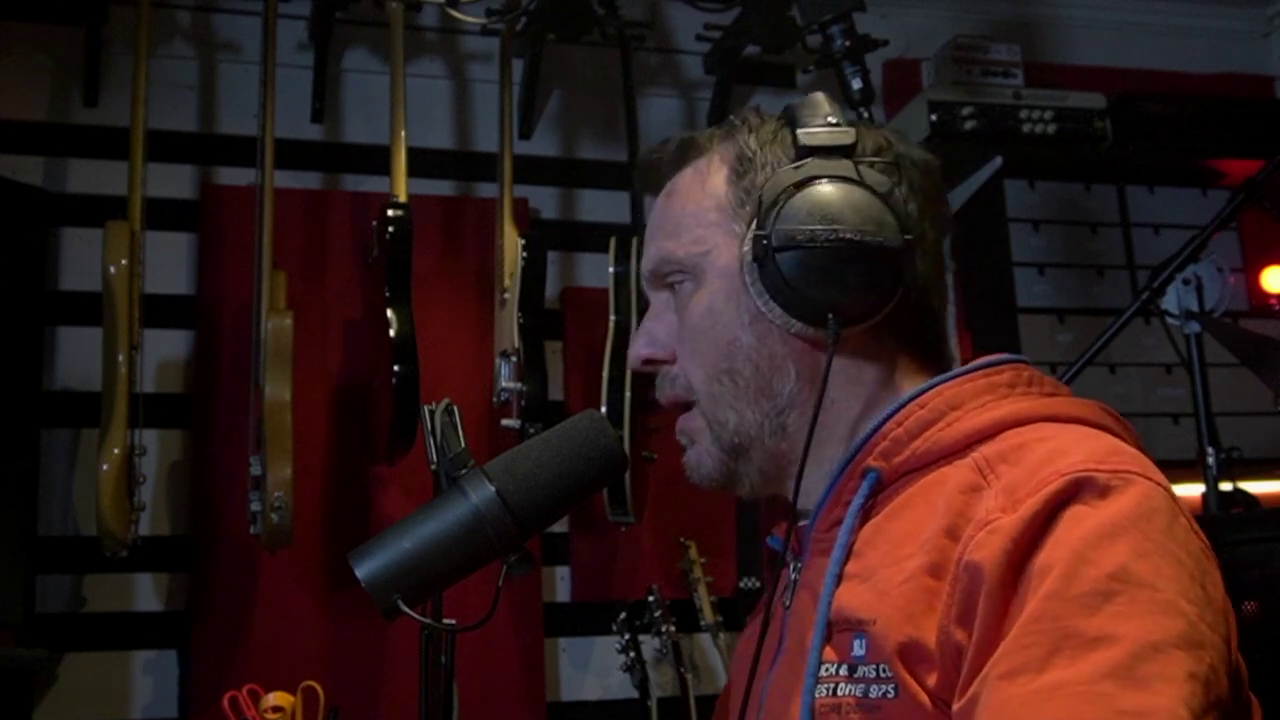
left_click(643, 356)
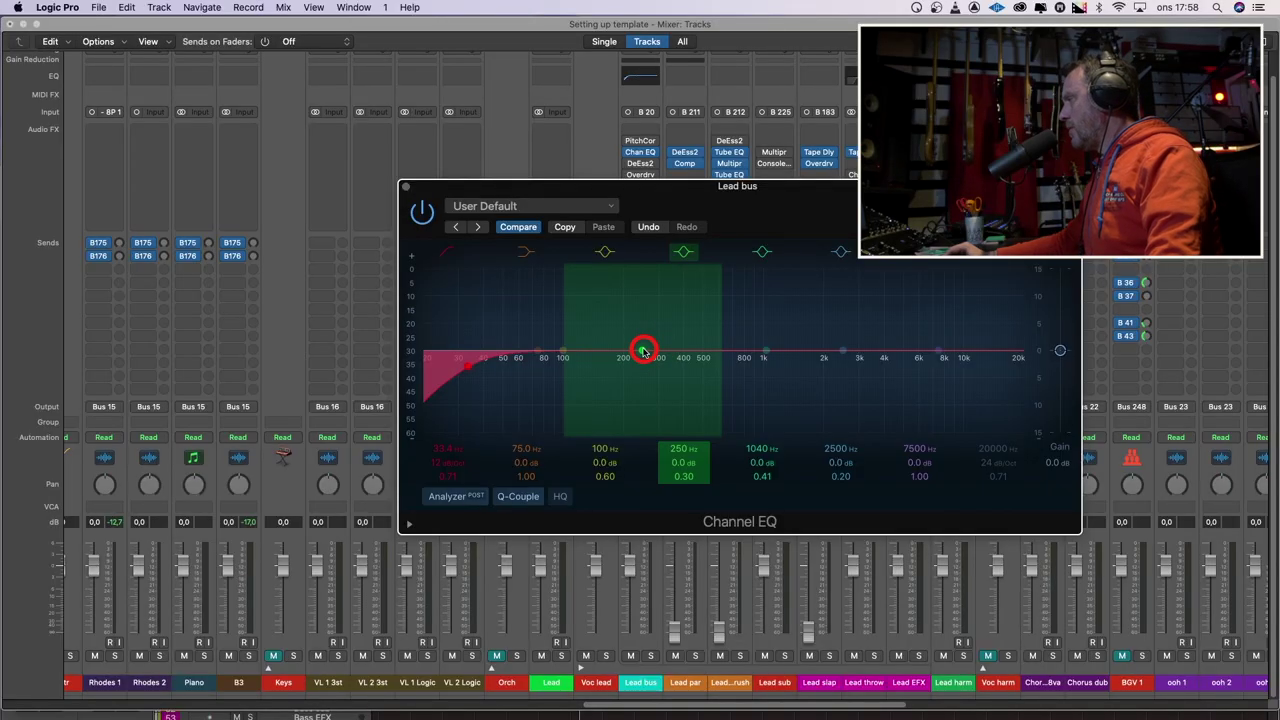
left_click_drag(643, 351, 706, 351)
left_click(705, 456)
left_click_drag(686, 474, 688, 476)
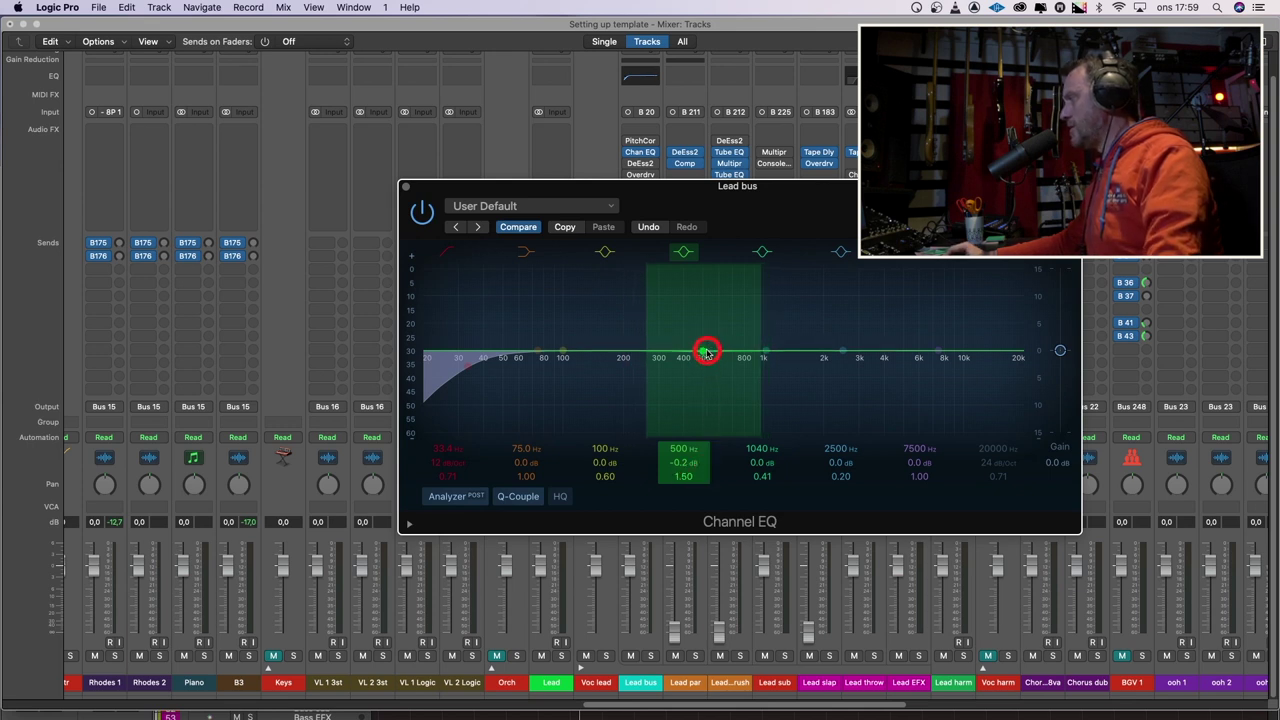
Boost and sweep the band around 600 Hz, cut it by 3.3 dB at 580 Hz, and set its Q to 1.10
left_click_drag(703, 350, 713, 325)
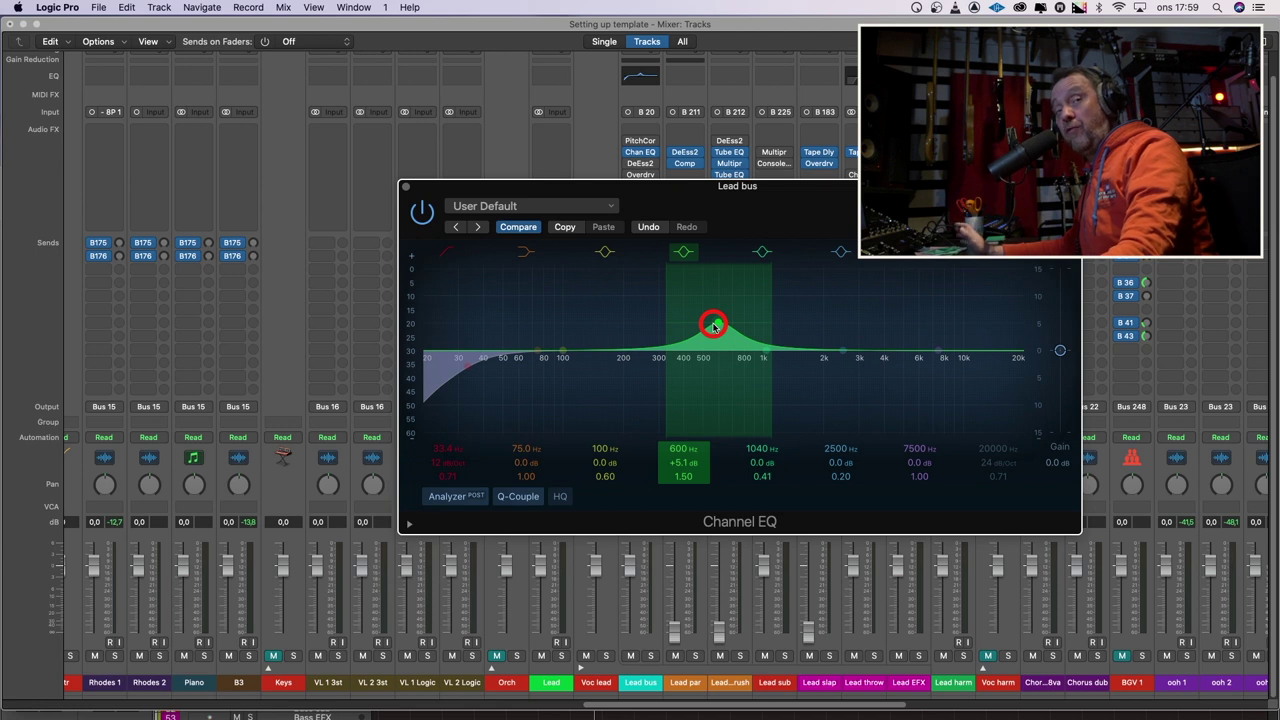
left_click_drag(713, 326, 719, 326)
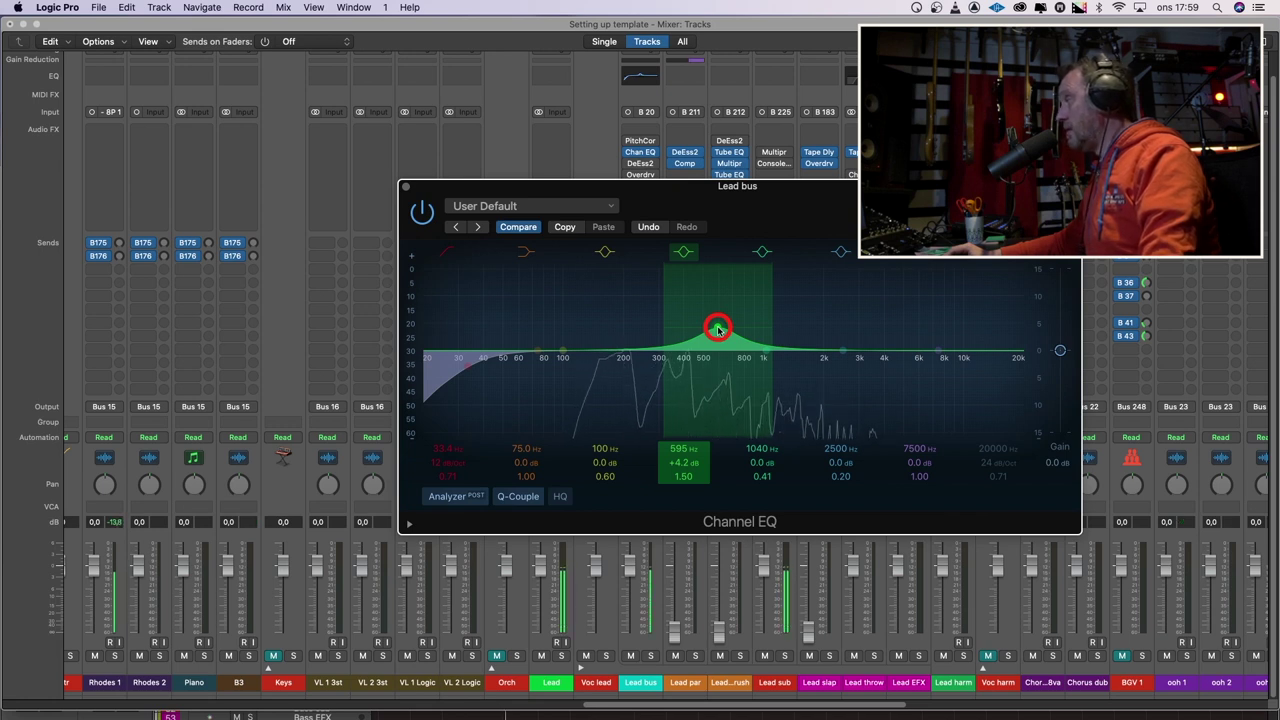
left_click_drag(718, 328, 716, 380)
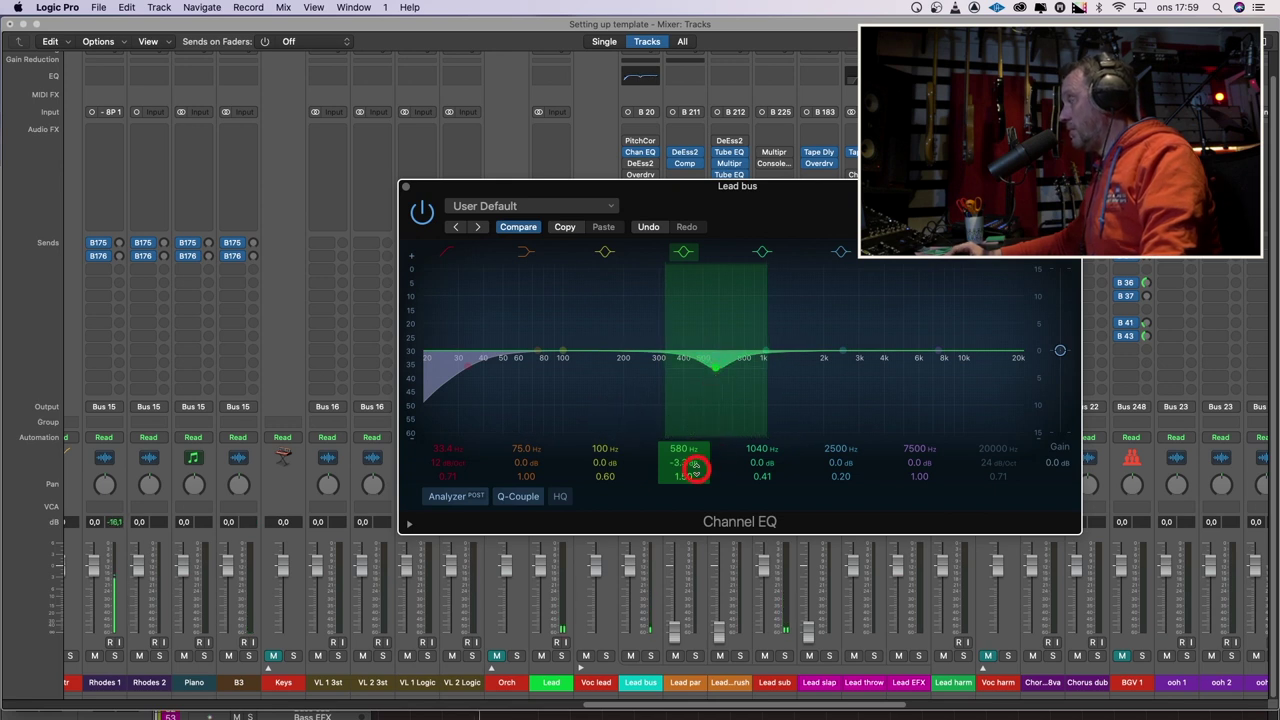
left_click_drag(688, 479, 688, 480)
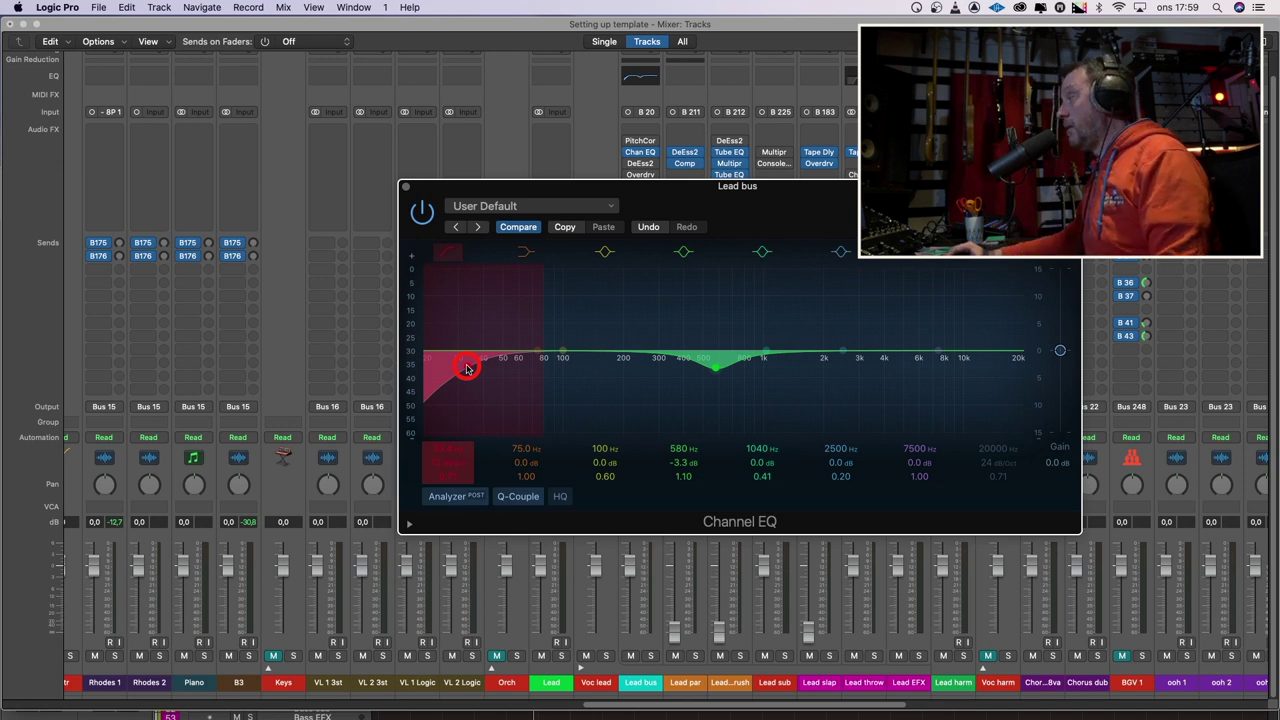
Raise the Lead bus EQ's low cut to 128 Hz with a Q of 0.67 and compare it with the bypassed sound
mouse_move(466, 368)
left_mouse_down()
mouse_move(597, 369)
mouse_move(583, 371)
left_mouse_up()
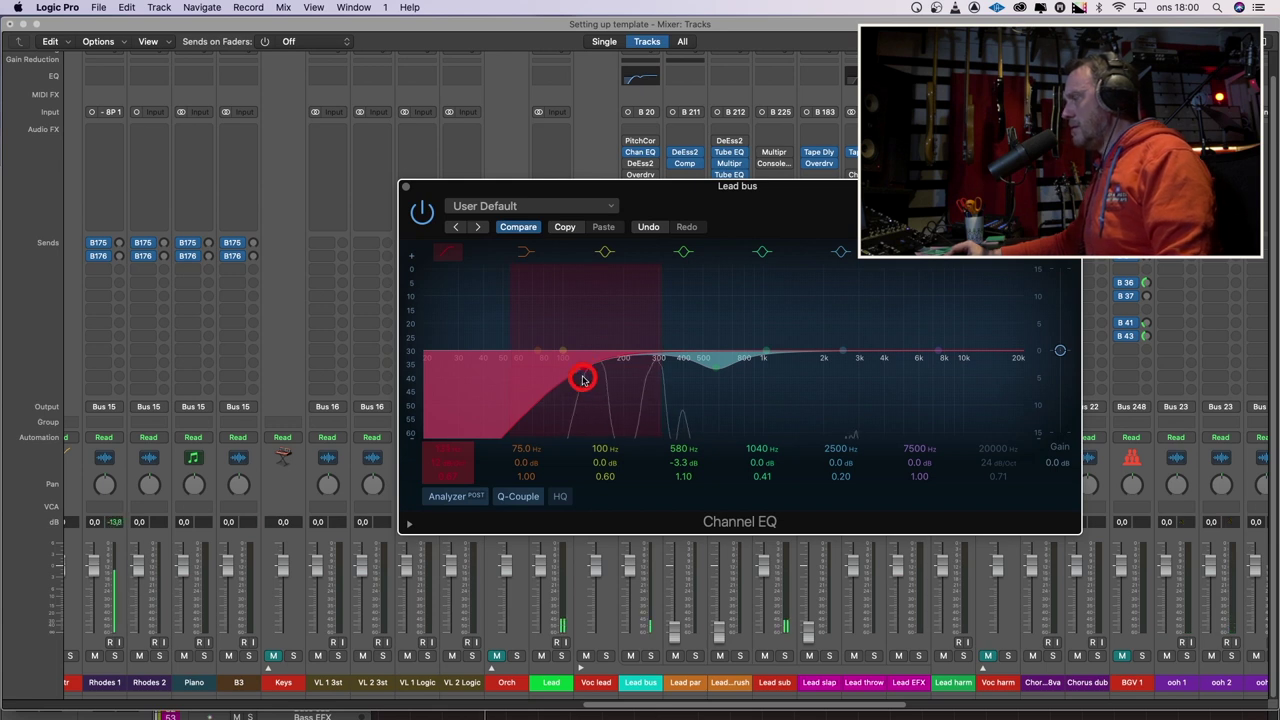
left_click_drag(584, 381, 584, 381)
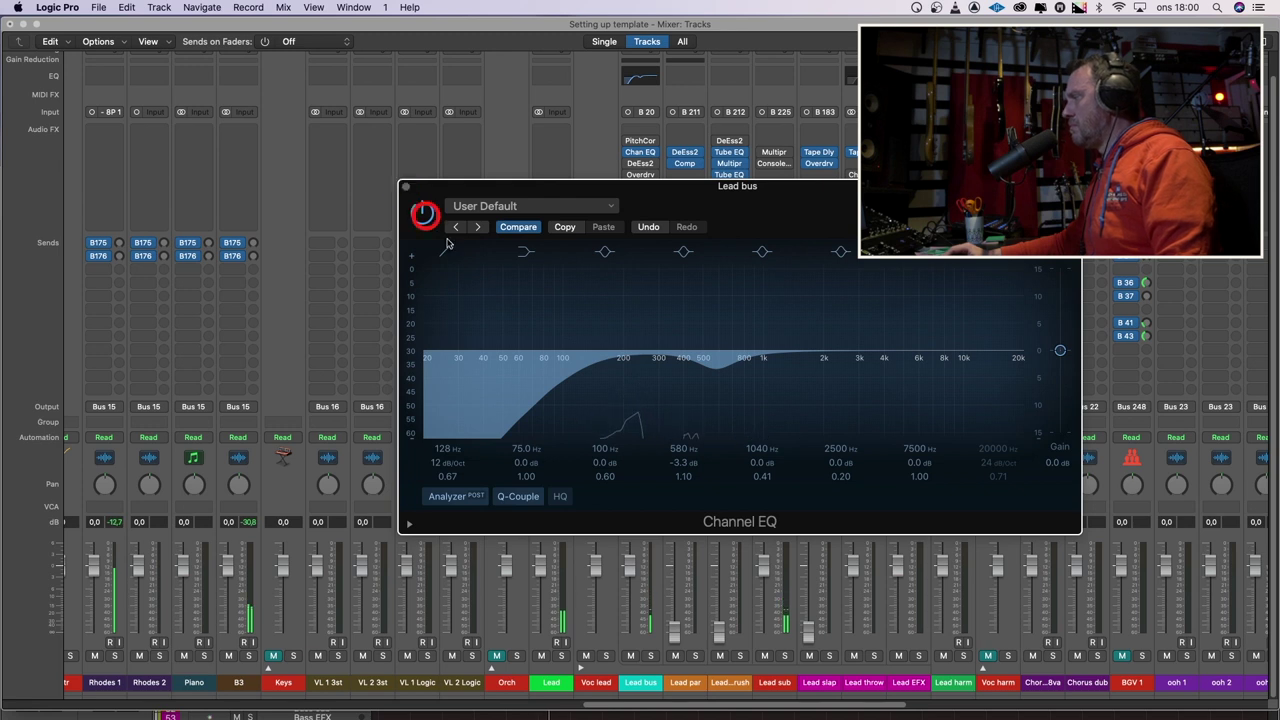
left_click(421, 212)
Set the 580 Hz band's Q to 1.00, compare the EQ with the bypassed sound, and close it
left_click(717, 369)
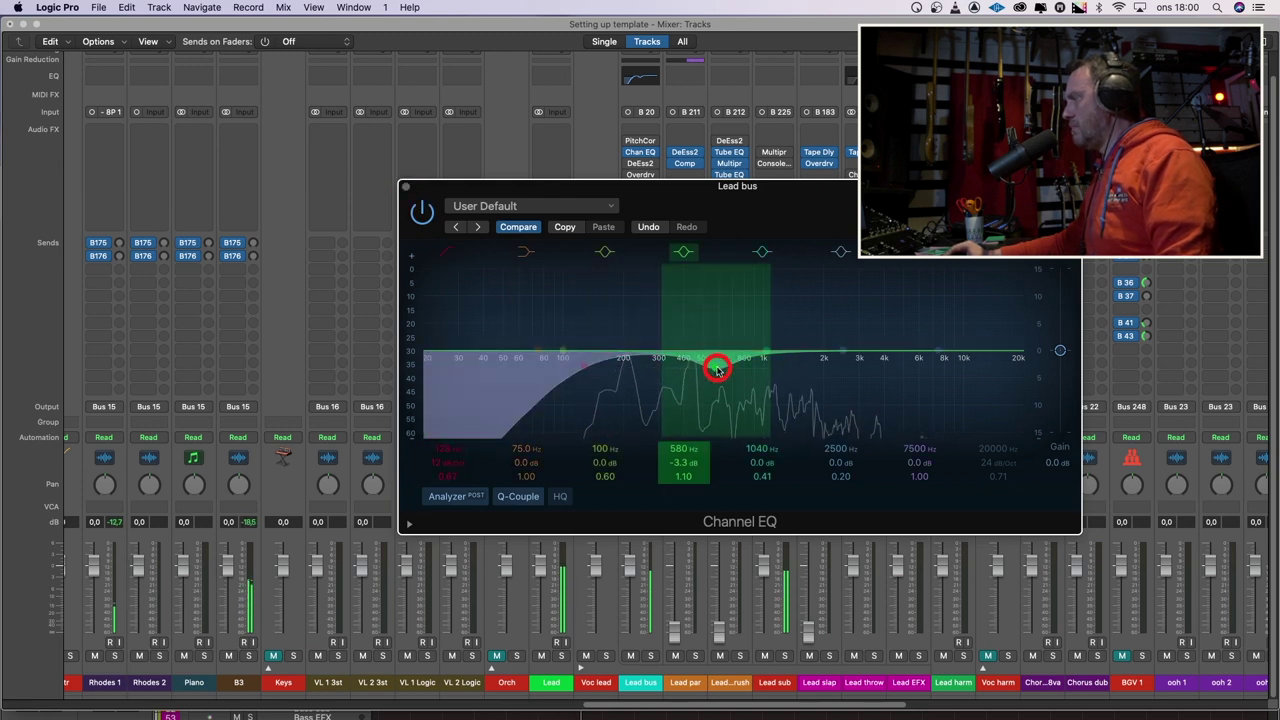
left_click_drag(686, 477, 684, 478)
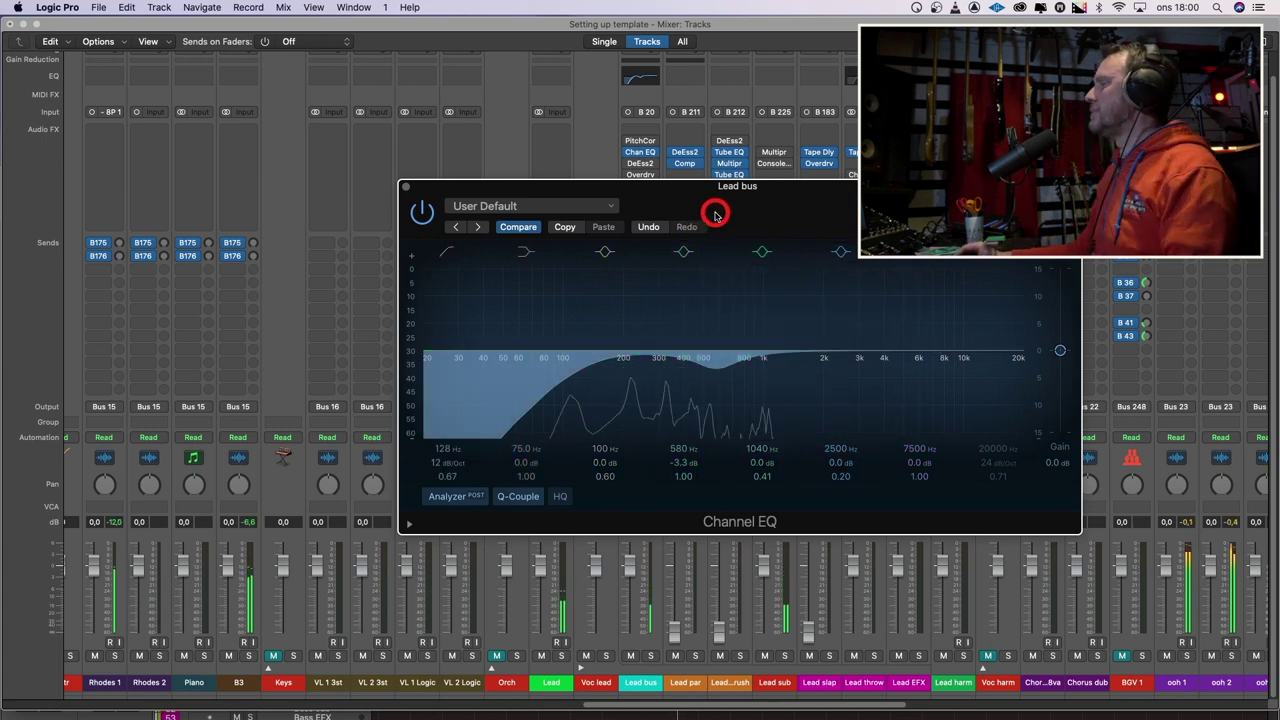
left_click(429, 205)
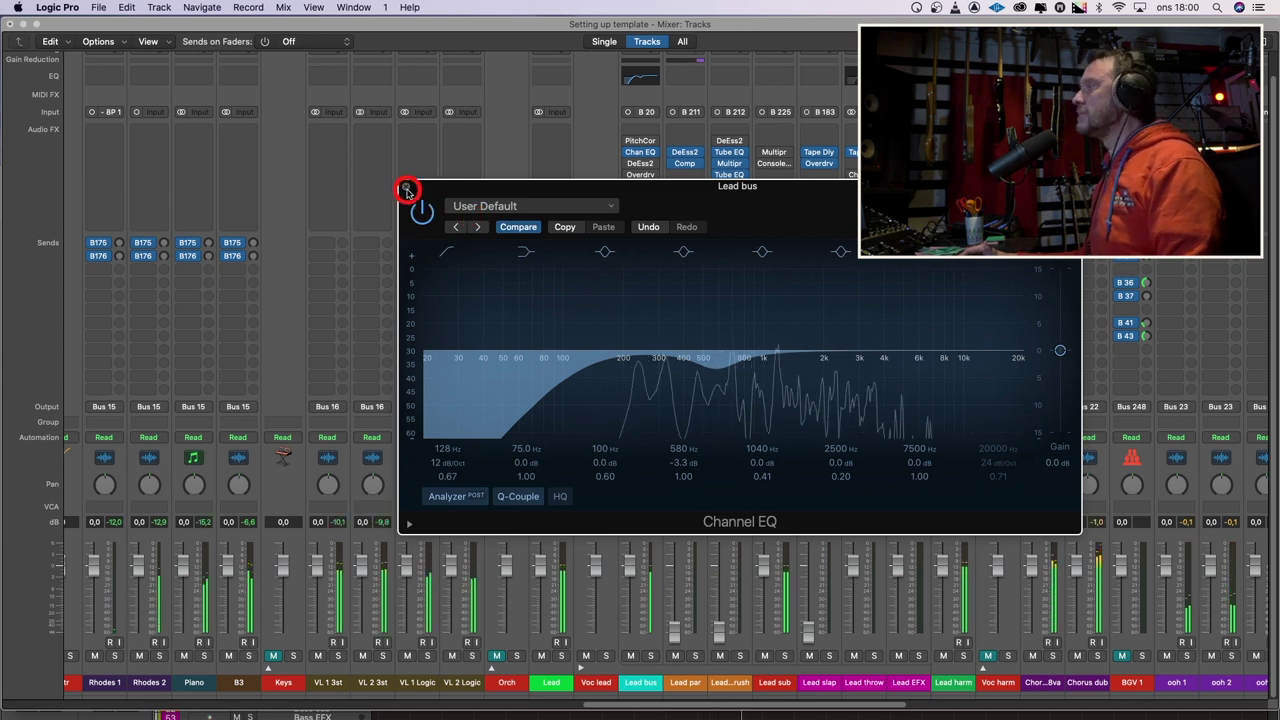
left_click(407, 189)
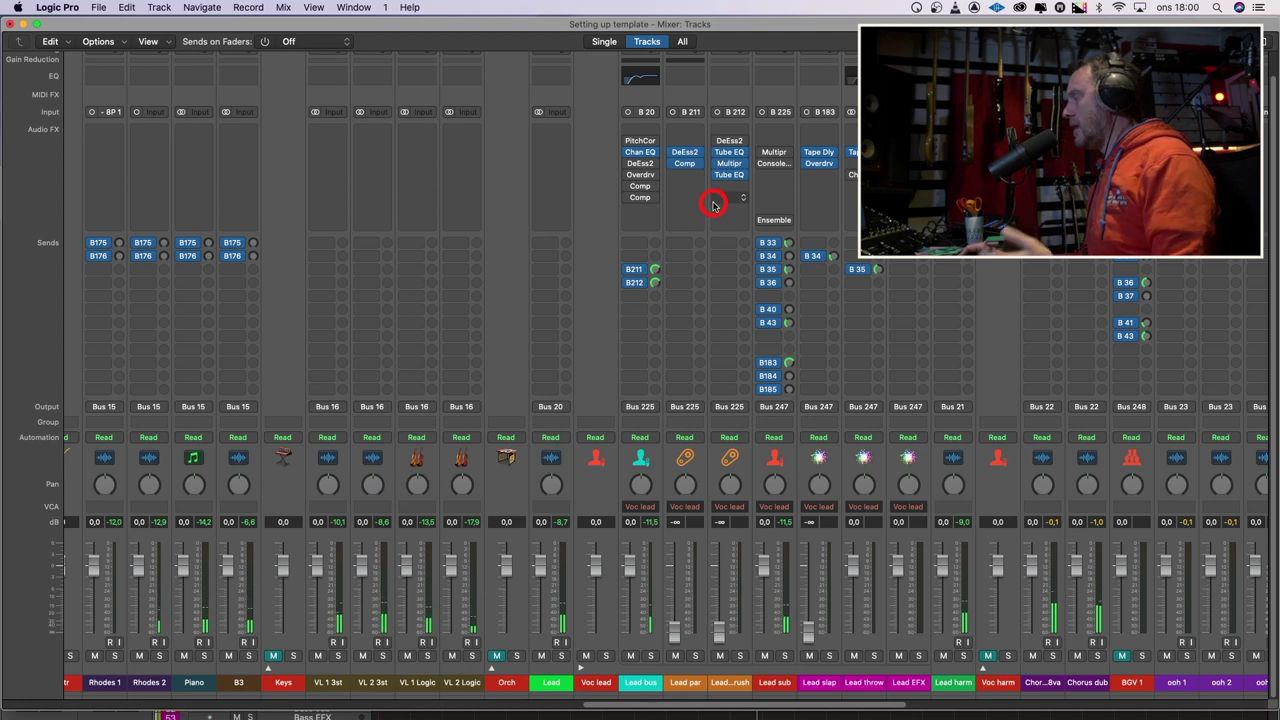
Open the Lead bus's Vintage Opto and Studio FET compressors side by side and enable both
left_click(640, 186)
left_click_drag(743, 198, 508, 215)
left_click(641, 198)
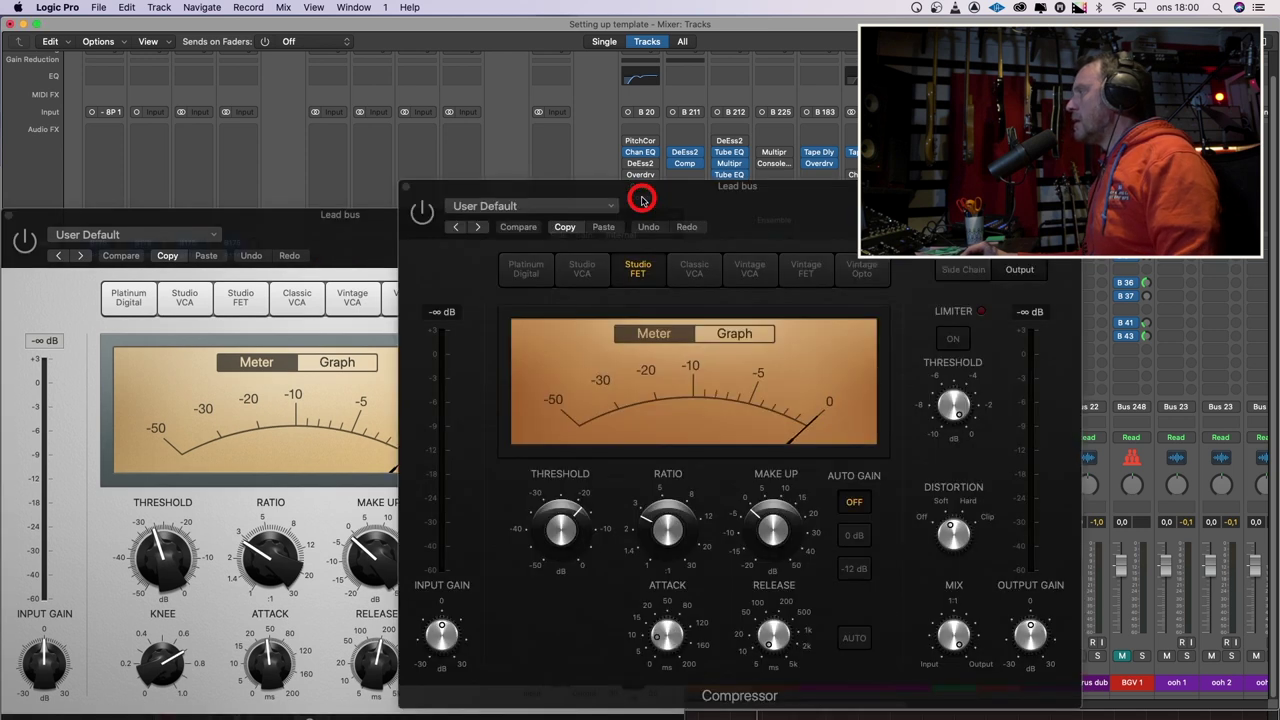
left_click_drag(663, 194, 701, 176)
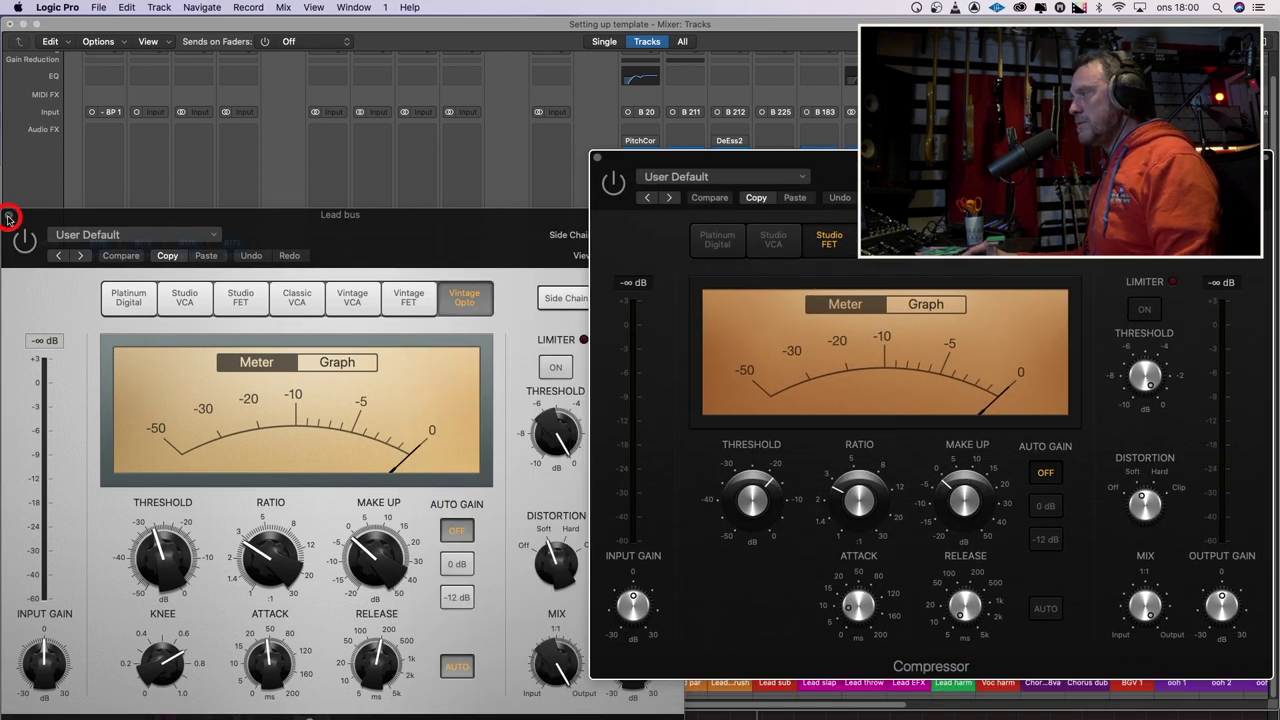
left_click(26, 238)
left_click(610, 182)
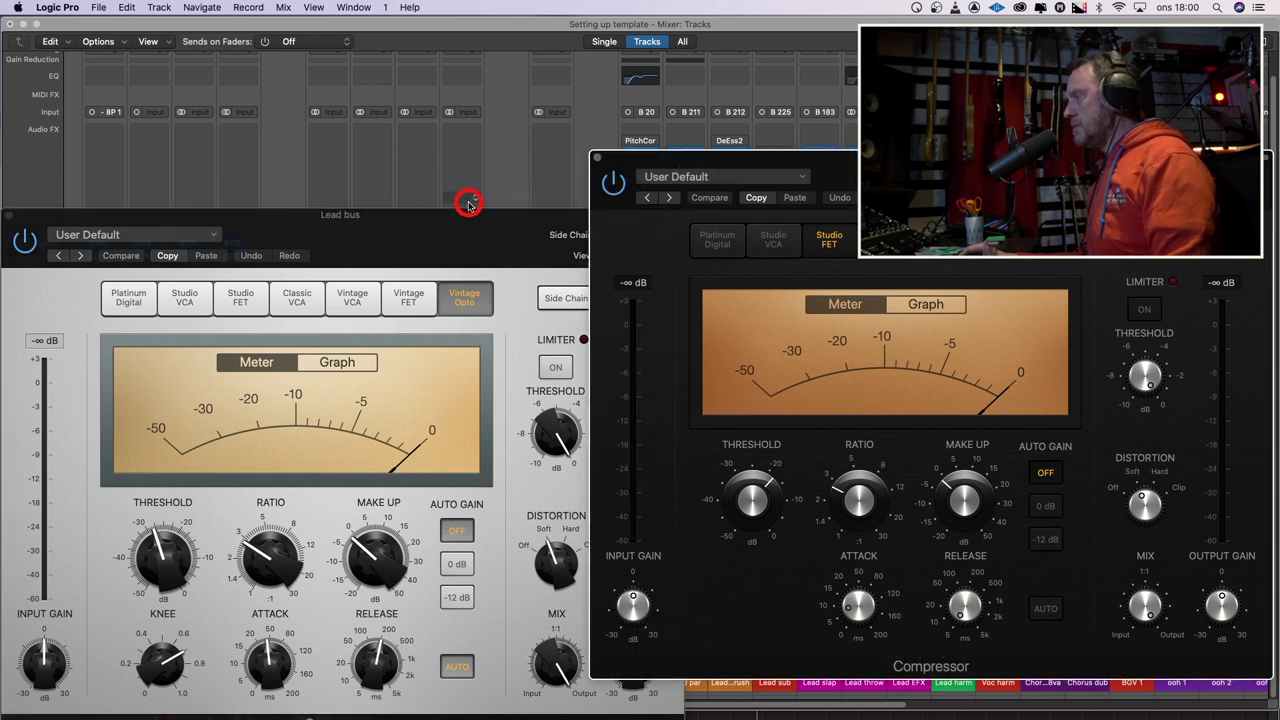
left_click_drag(474, 246, 477, 224)
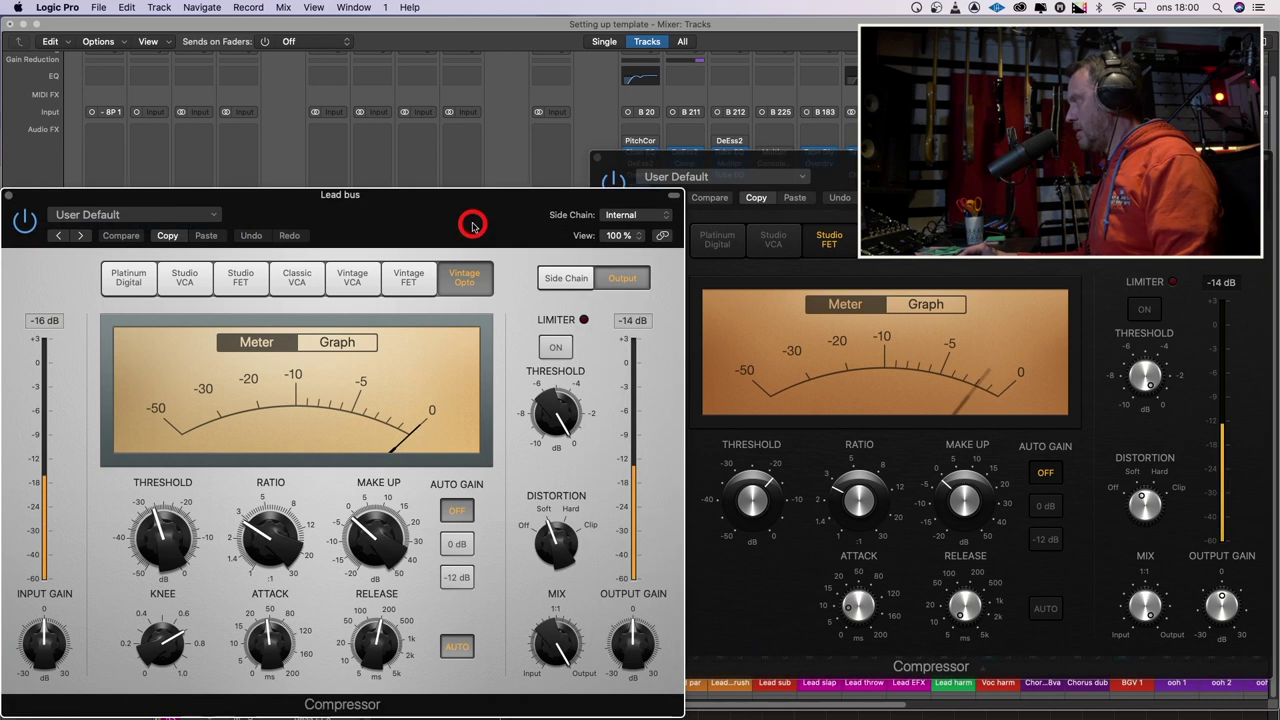
Set the Studio FET compressor's threshold to -15.0 dB and the Vintage Opto's to -30.0 dB, and close both
left_click(814, 490)
left_click(749, 491)
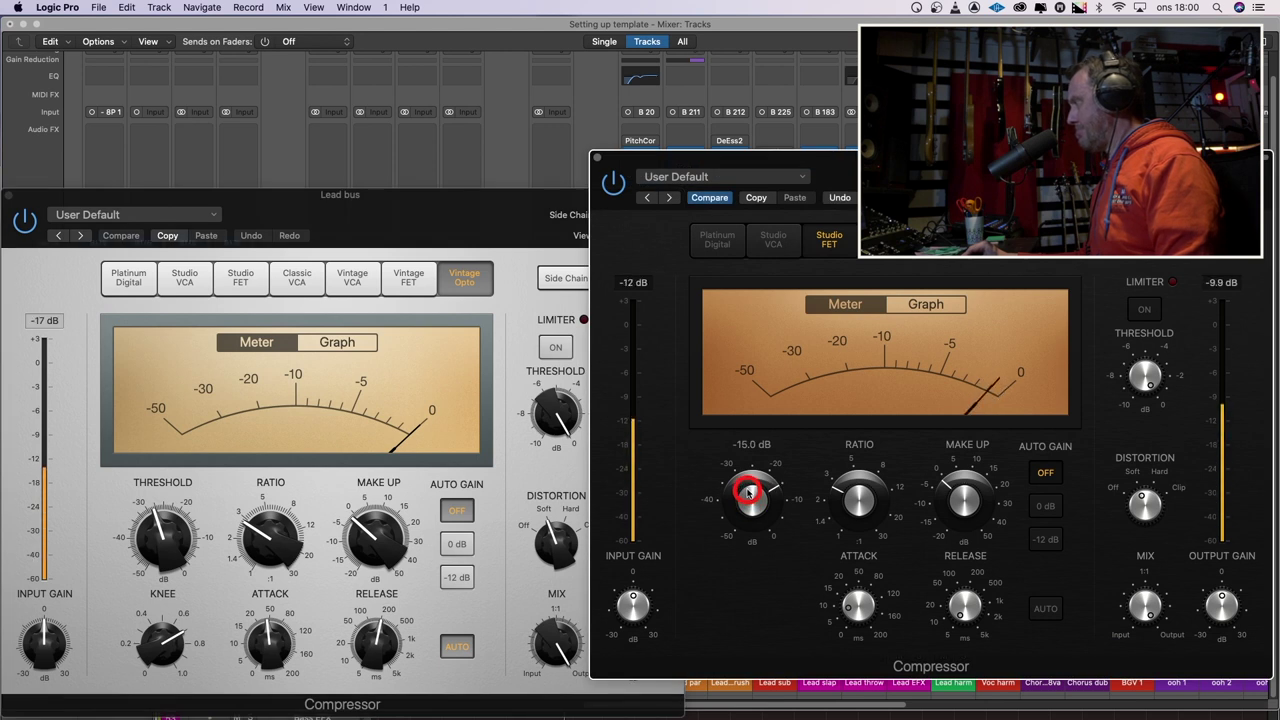
mouse_move(140, 548)
left_click_drag(140, 545, 145, 548)
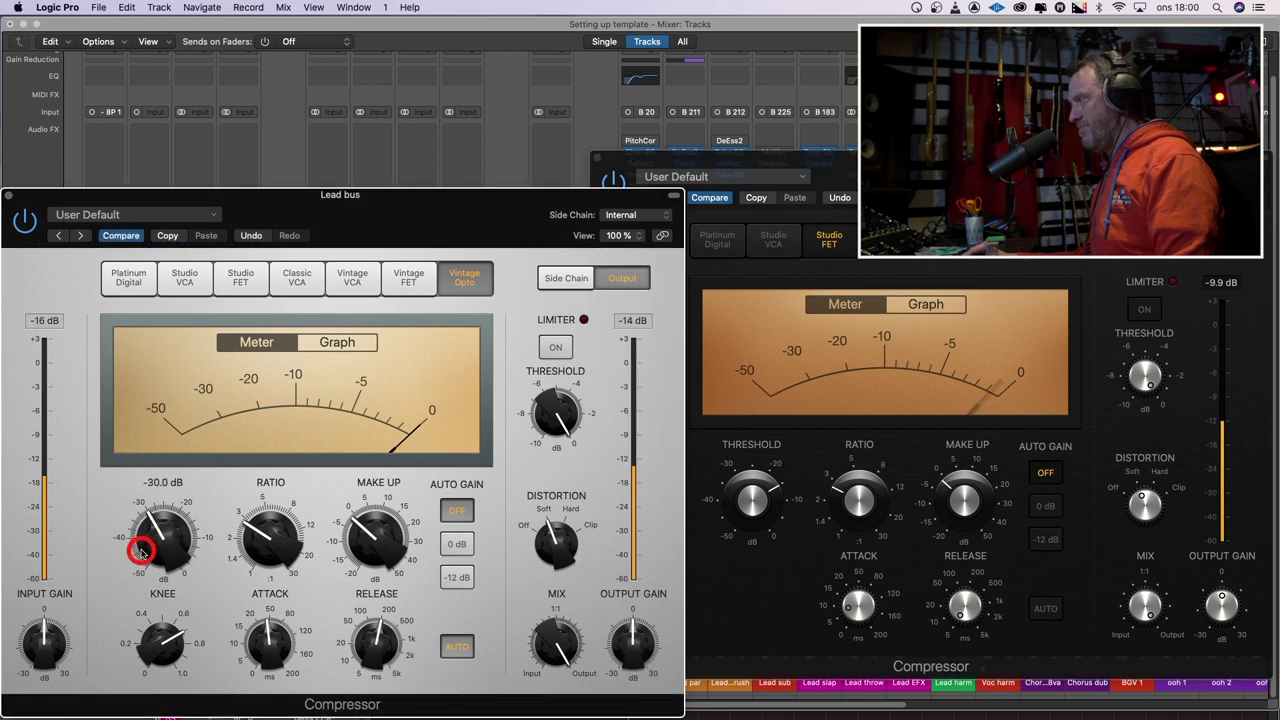
left_click(741, 486)
mouse_move(232, 528)
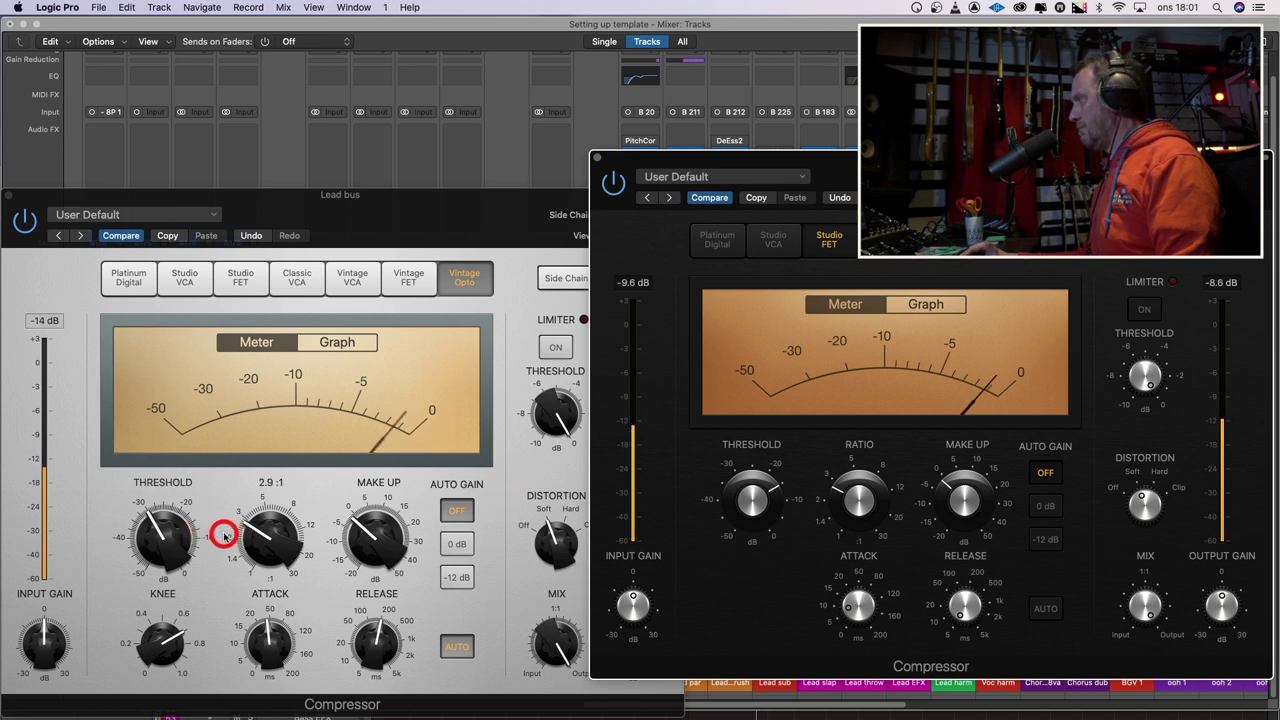
left_click(12, 195)
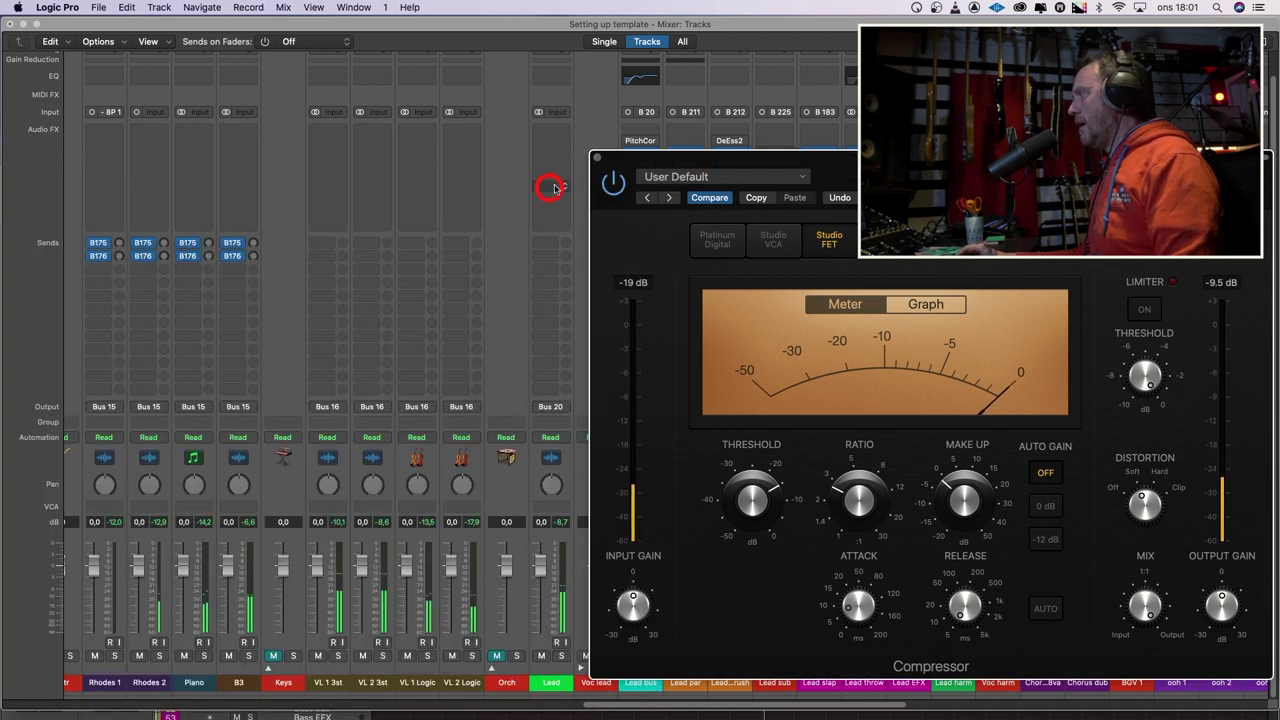
left_click(597, 161)
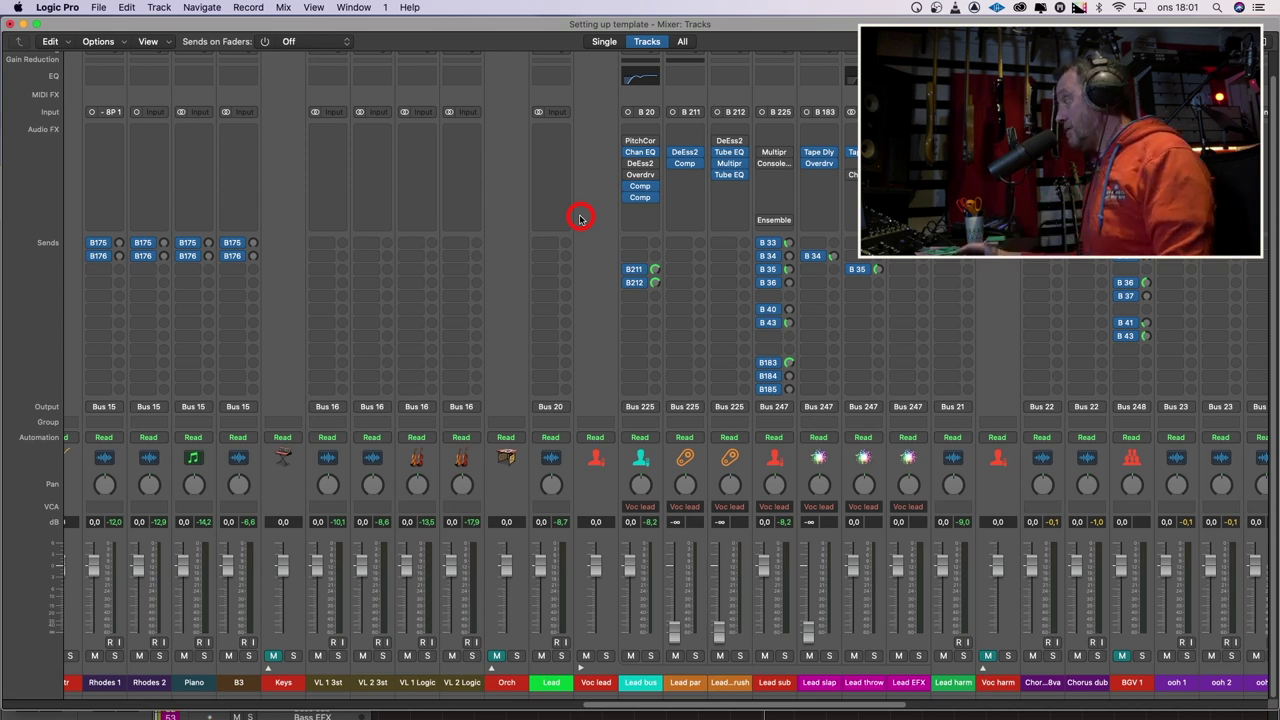
On the Lead sub's Multipressor, solo band 3 to set its crossovers to 730 and 1900 Hz, and set its compression threshold to -26.0 dB
left_click(774, 153)
left_click_drag(766, 194, 697, 102)
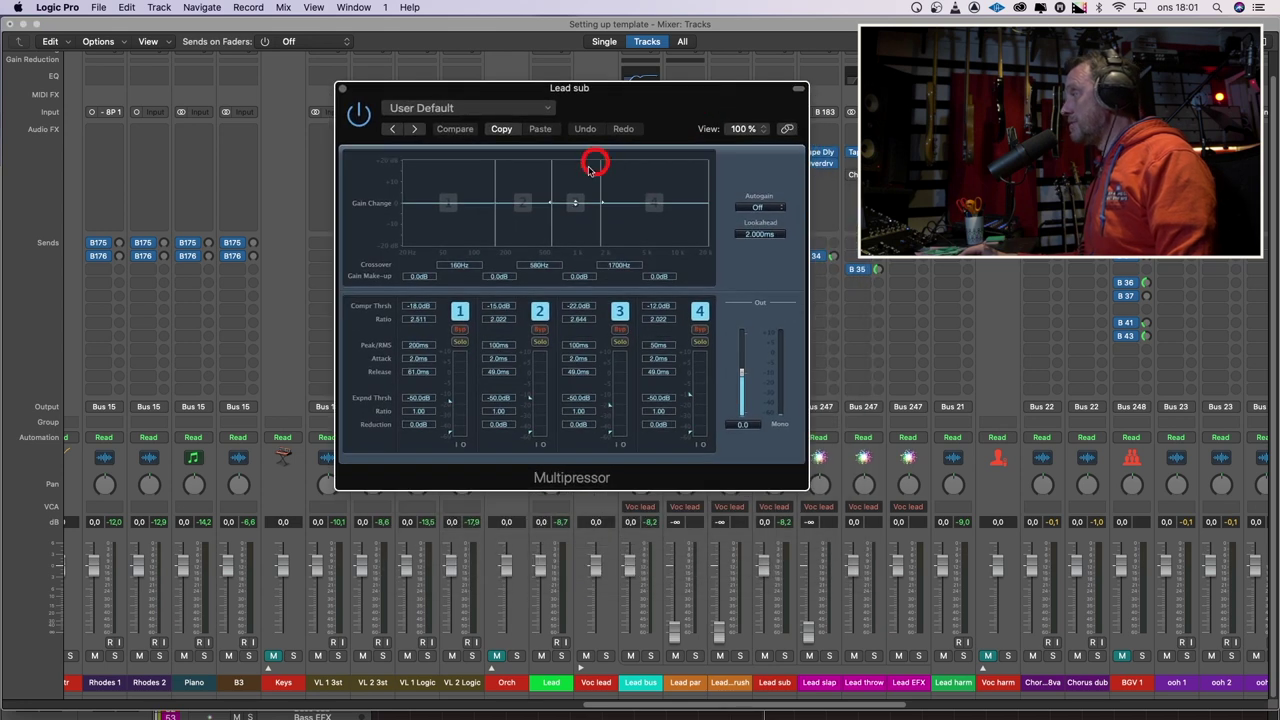
left_click(620, 342)
key("space")
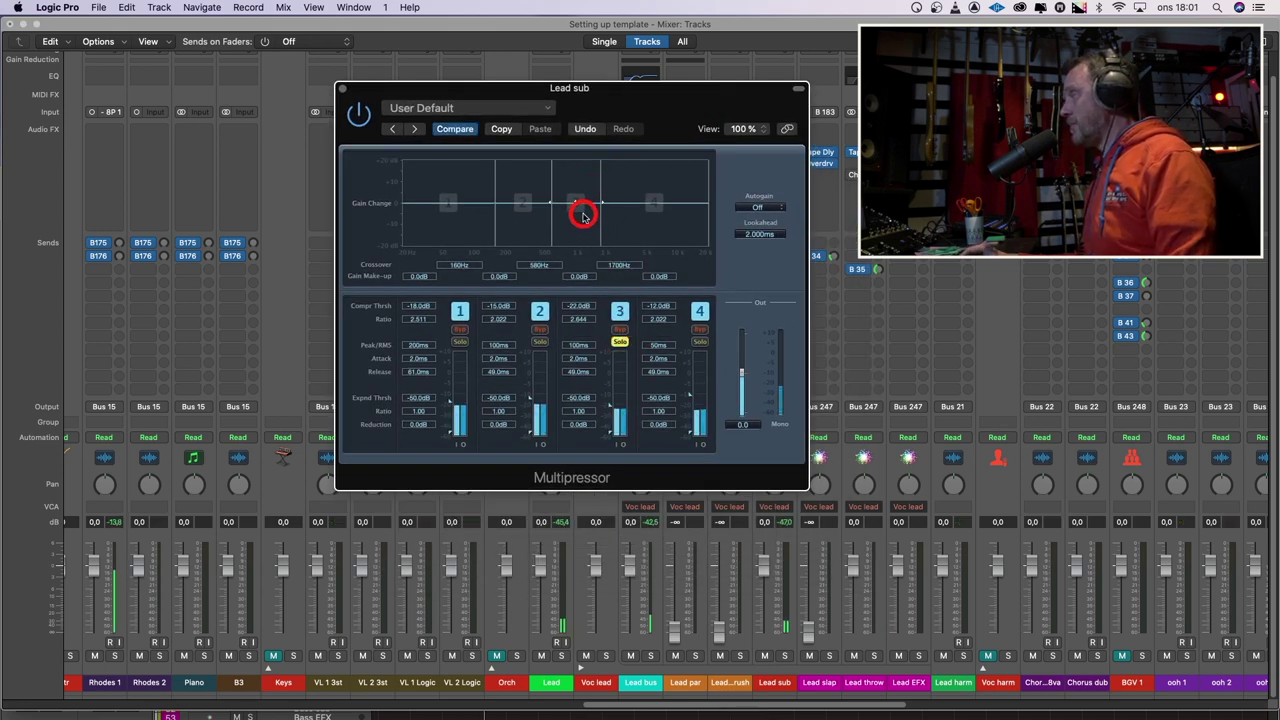
mouse_move(574, 197)
left_mouse_down()
mouse_move(587, 190)
mouse_move(608, 210)
mouse_move(594, 188)
left_mouse_up()
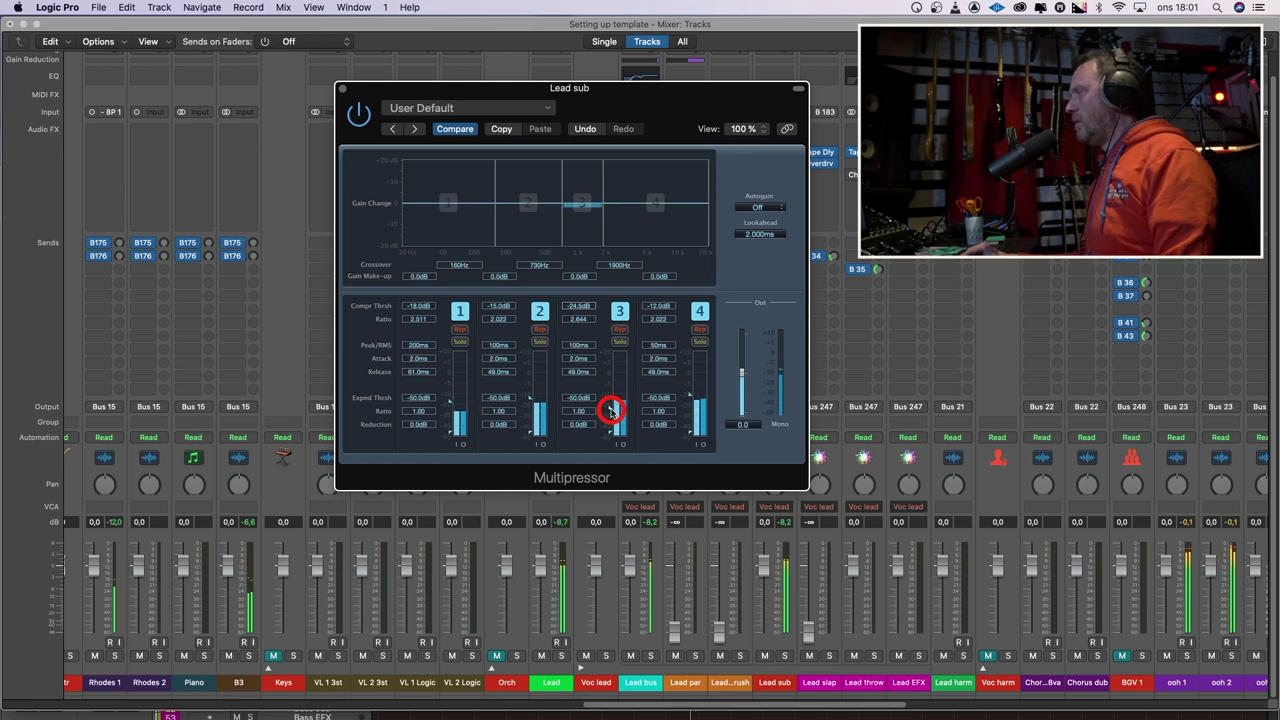
left_click_drag(612, 410, 604, 412)
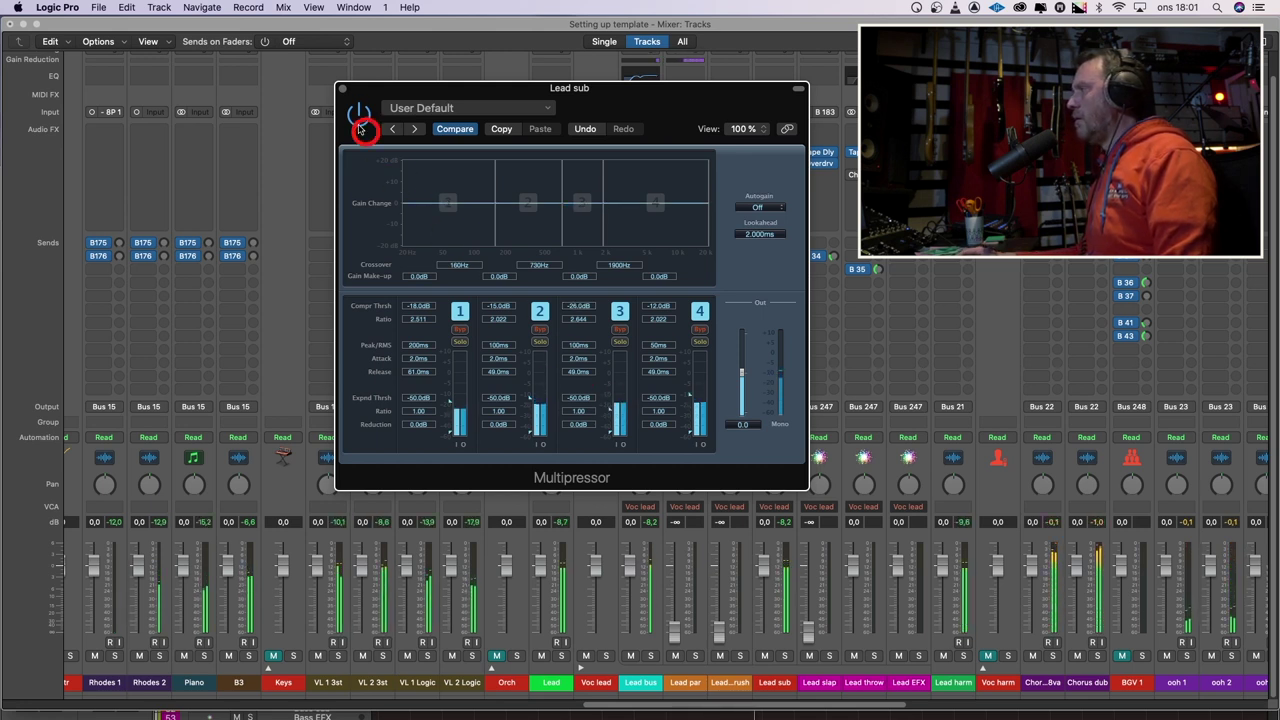
left_click(343, 88)
left_click_drag(764, 575, 764, 601)
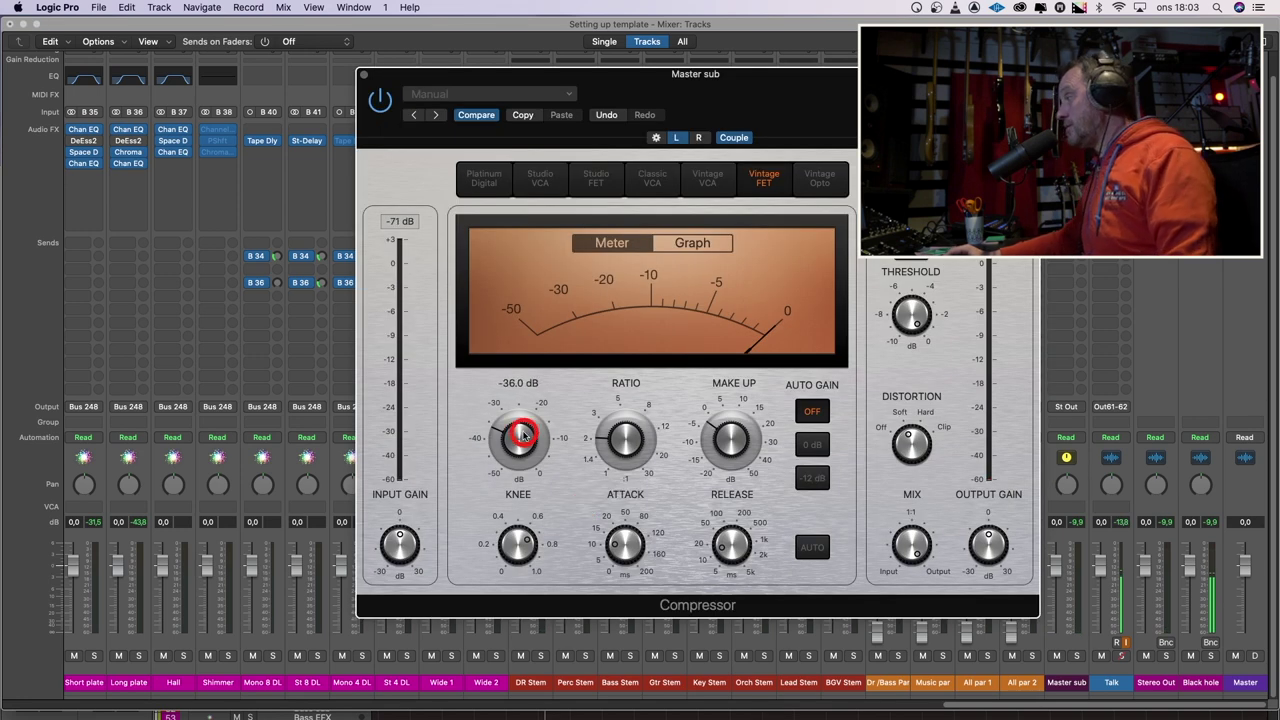
Adjust the attack and release of the Master sub's Vintage FET compressor and set its threshold to -24.0 dB
left_click_drag(520, 437, 520, 438)
left_click(625, 548)
left_click_drag(625, 548, 622, 537)
left_click_drag(757, 547, 732, 541)
left_click_drag(535, 457, 538, 406)
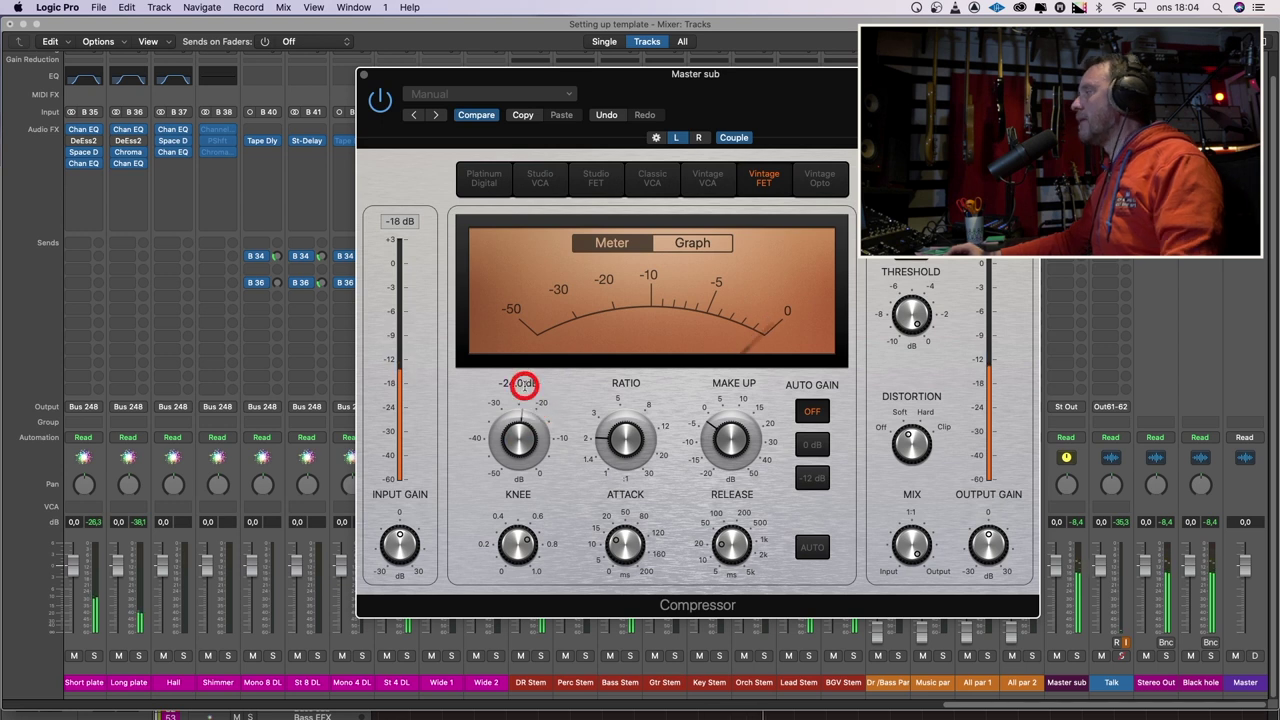
key("space")
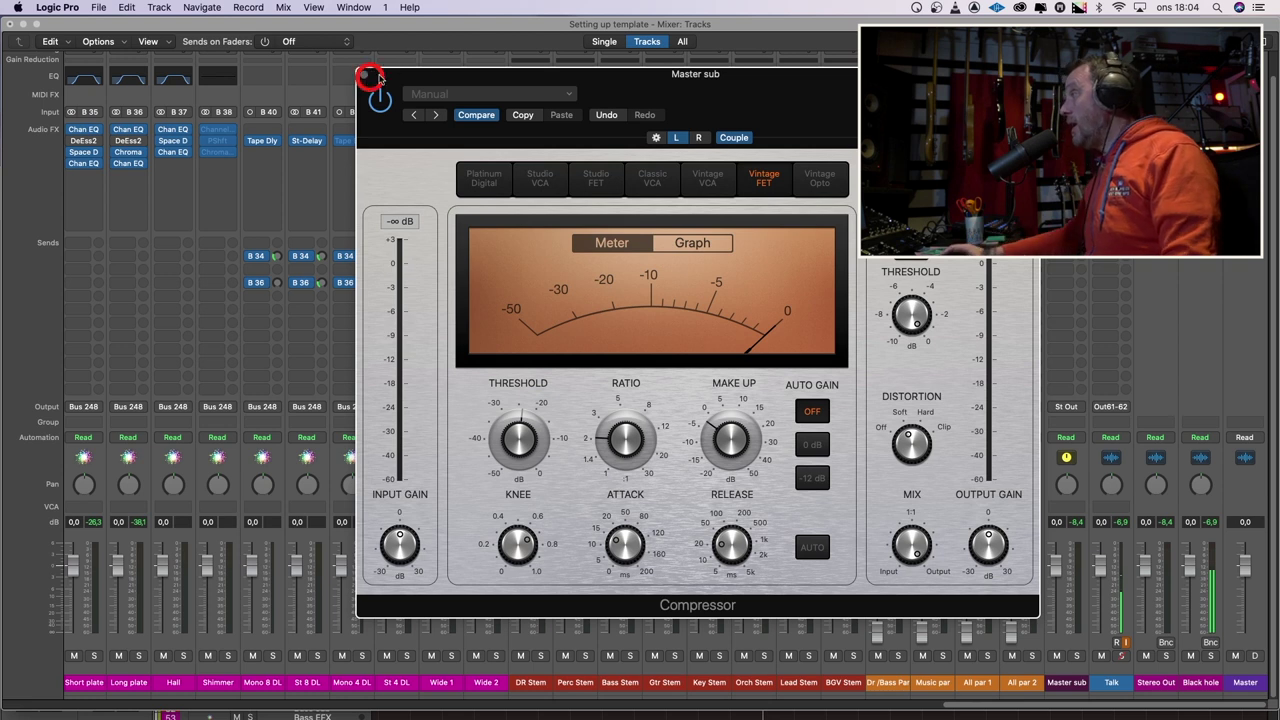
Examine the right and left channel settings of the Master sub compressor and close it
left_click_drag(714, 105, 571, 96)
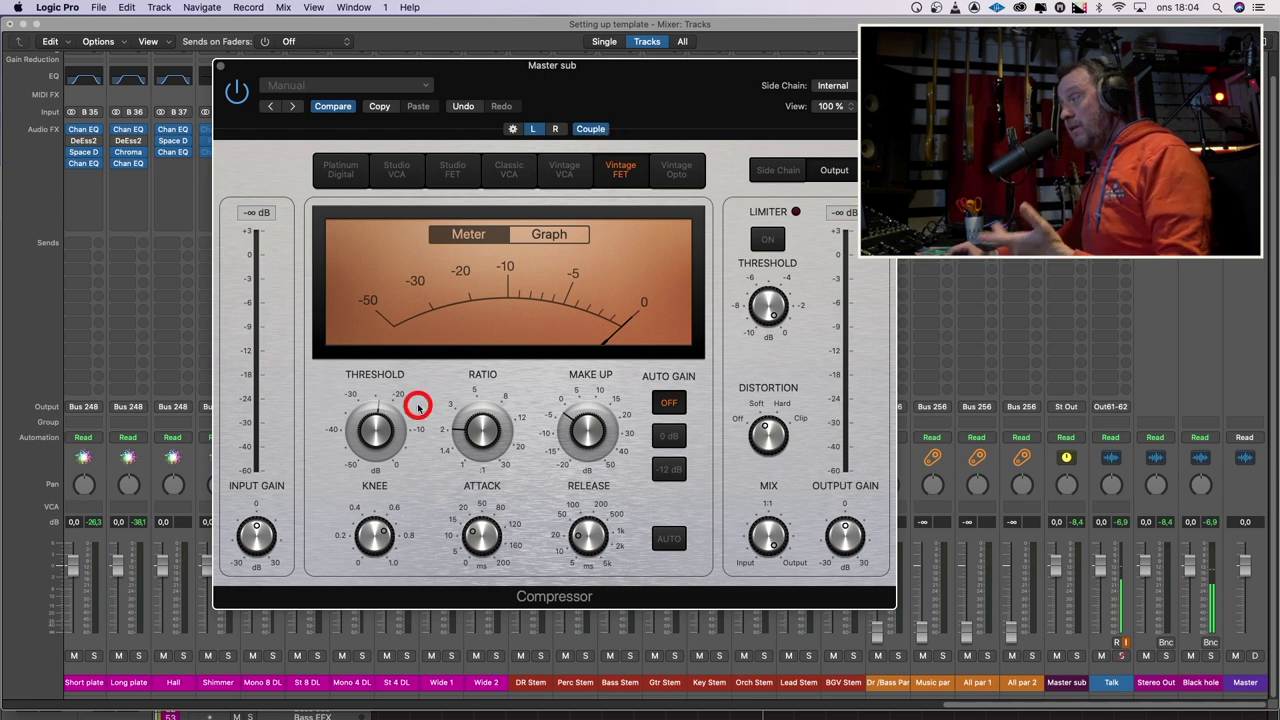
left_click(556, 130)
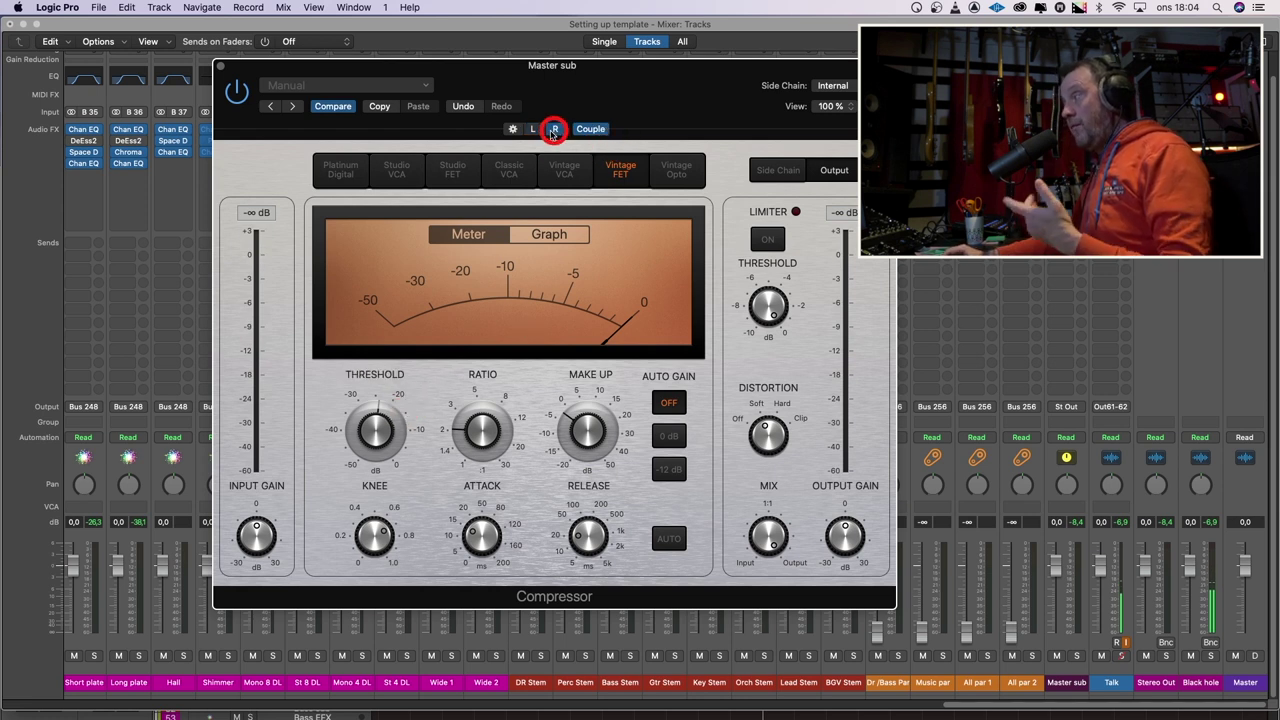
left_click(537, 130)
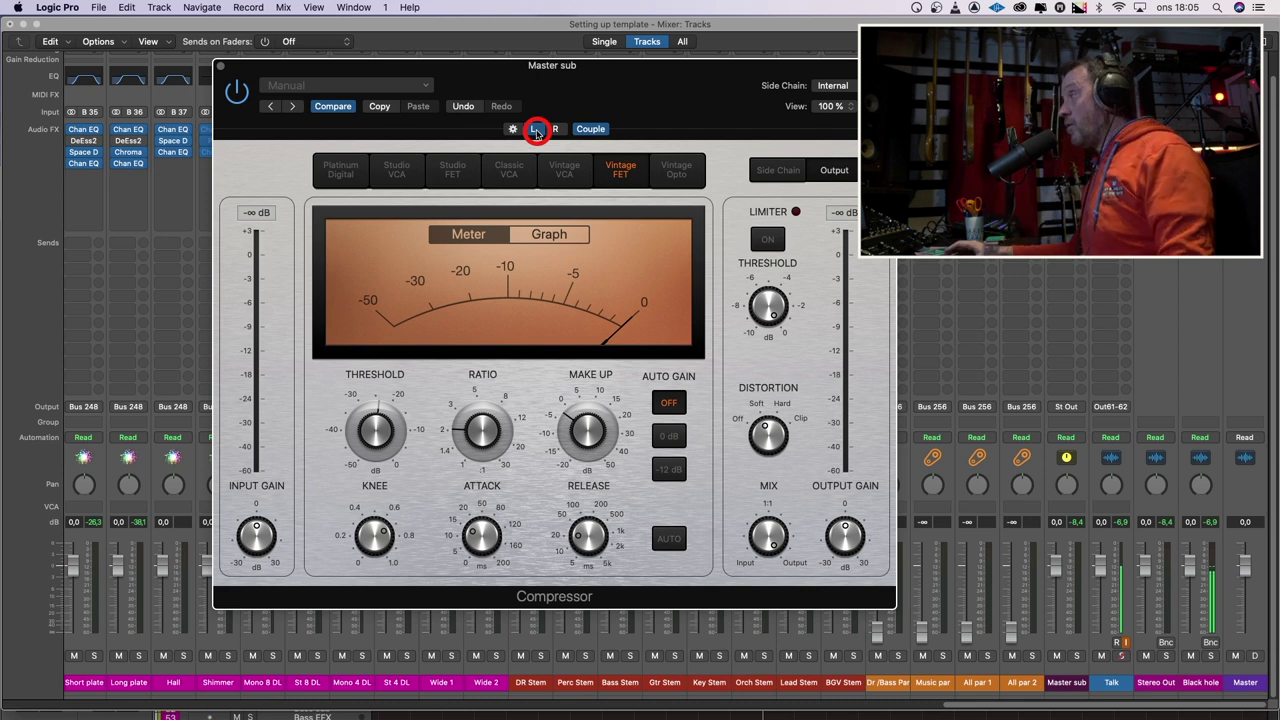
left_click(222, 65)
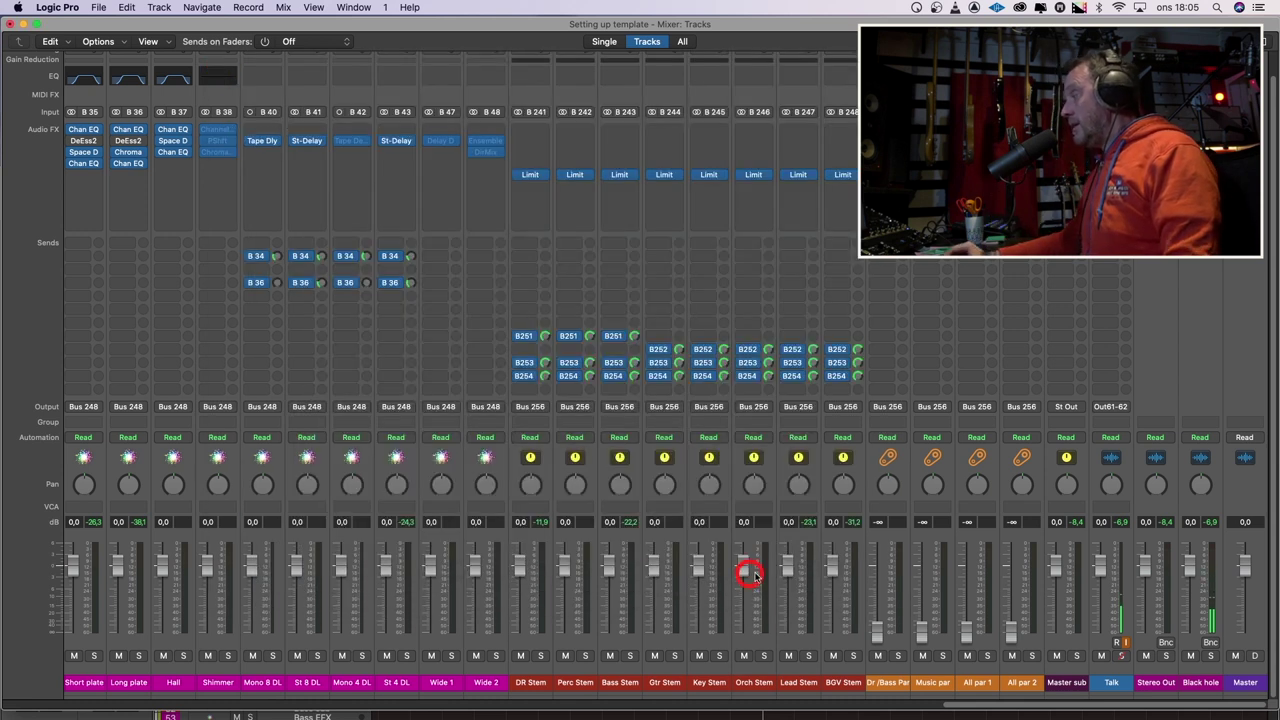
Lower the Shaker 1 level to -11.0 dB and the Clap 2 level to -5.1 dB during playback
left_click_drag(1020, 708, 527, 679)
key("space")
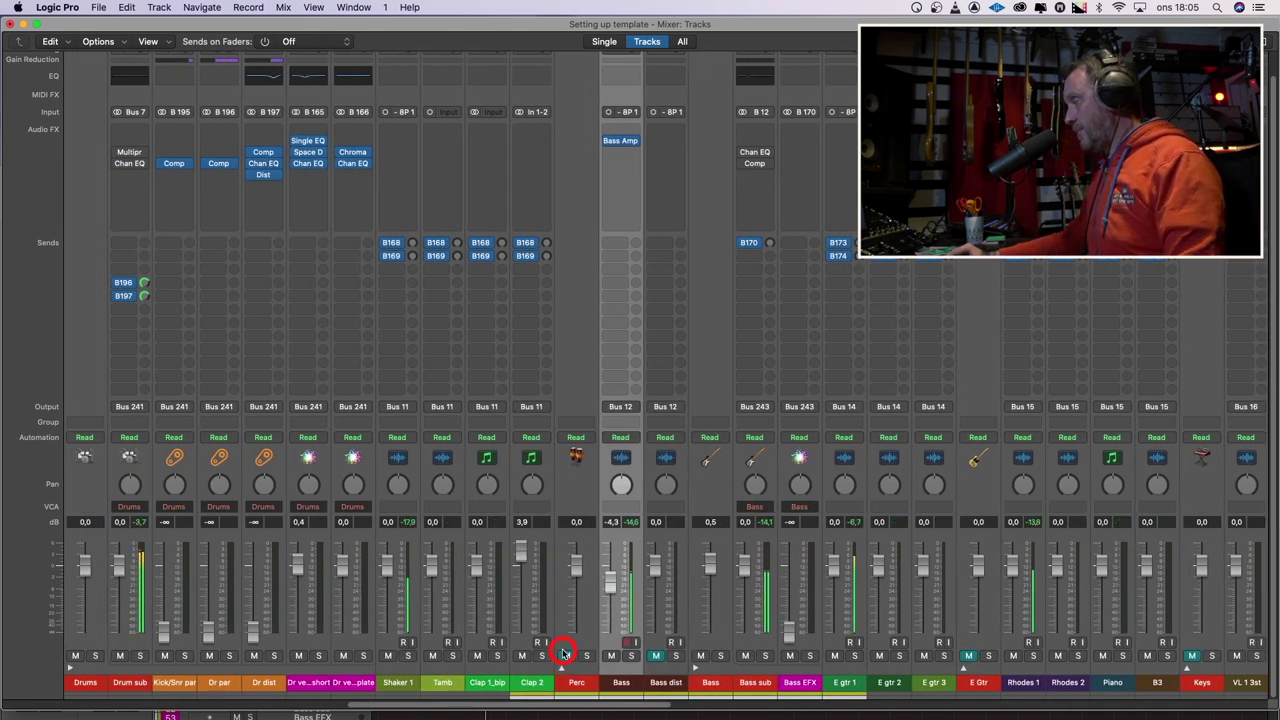
left_click_drag(386, 566, 386, 628)
left_click_drag(517, 551, 520, 612)
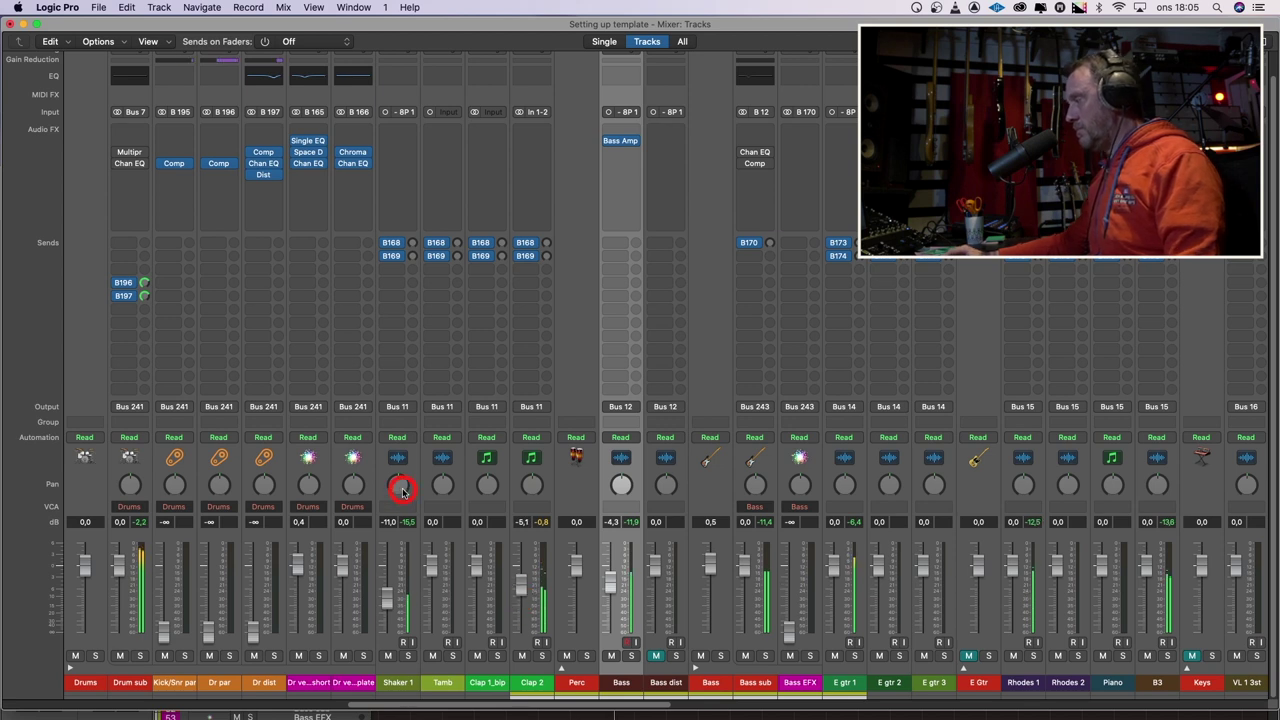
Pan Shaker 1 to -64 and Tamb to +63, and set Shaker 1 to -12.2 dB, Tamb to -12.0 dB and Clap 1_bip to -3.3 dB
left_click_drag(402, 490, 393, 580)
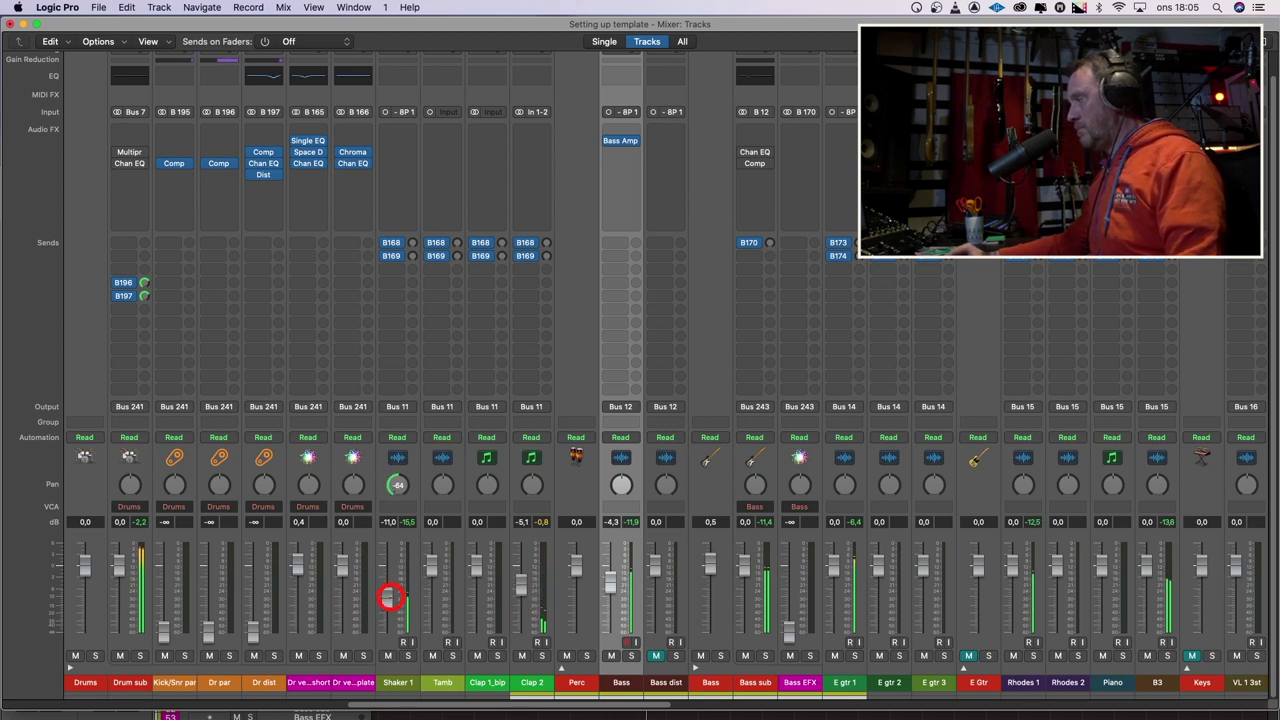
left_click_drag(486, 571, 428, 634)
left_click_drag(441, 486, 440, 409)
left_click_drag(433, 603, 481, 588)
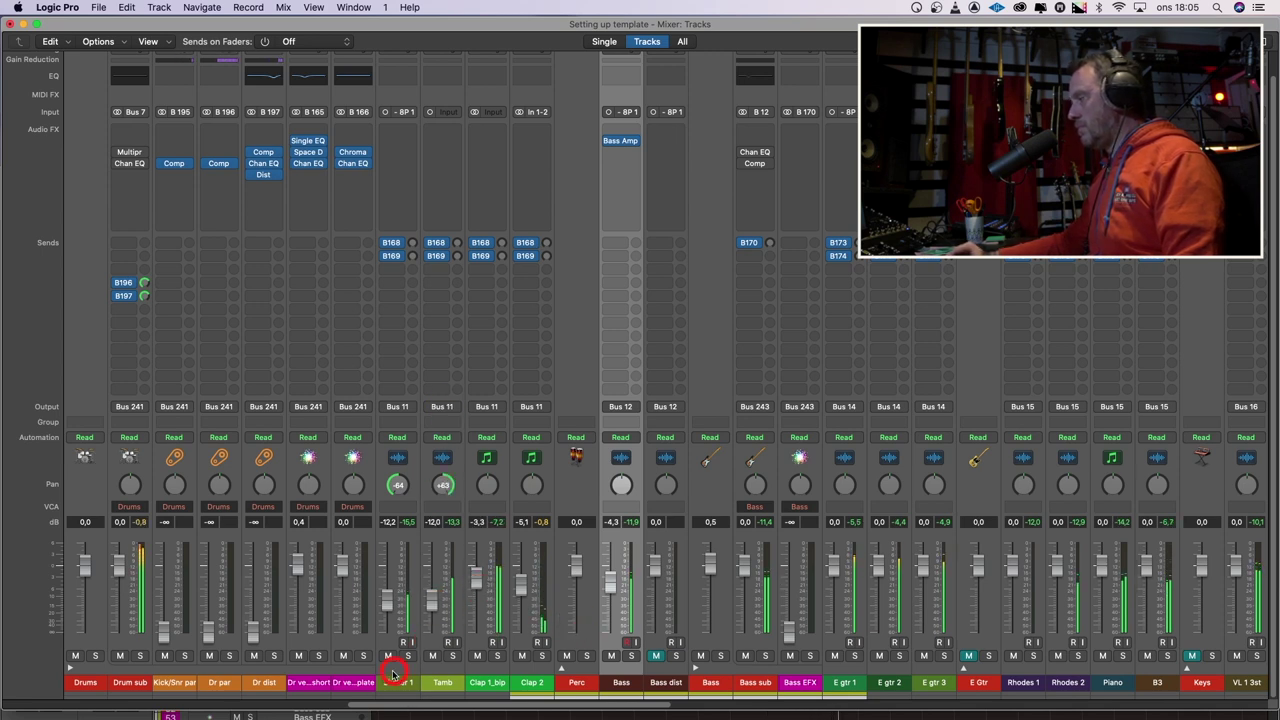
Lower E gtr 1 to -10.4 dB and pan it to -17
left_click_drag(403, 708, 503, 706)
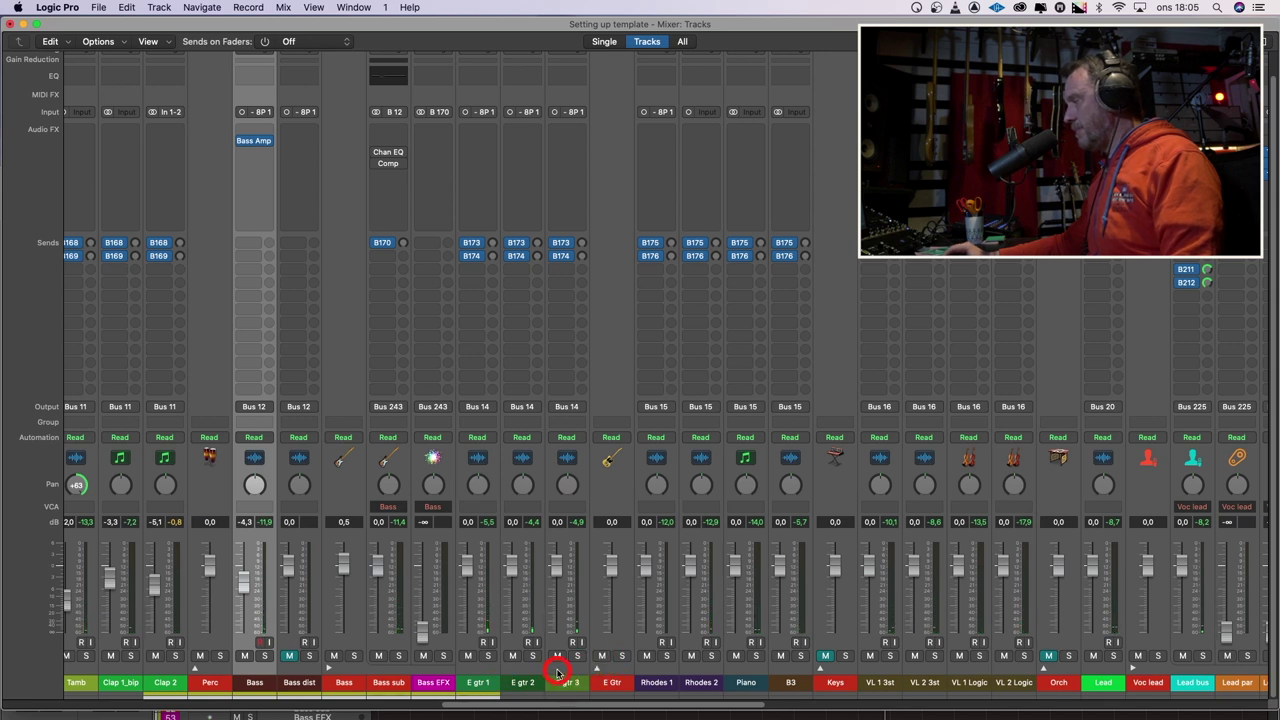
left_click_drag(467, 569, 466, 629)
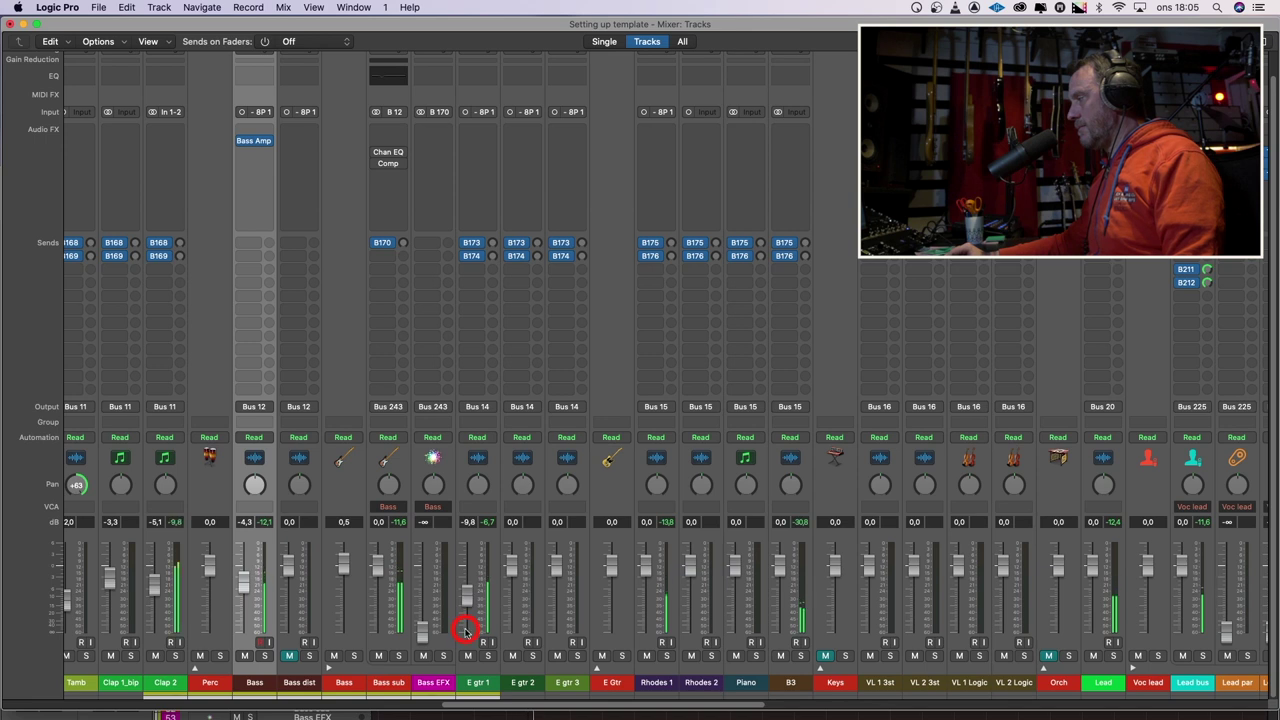
left_click_drag(477, 480, 478, 508)
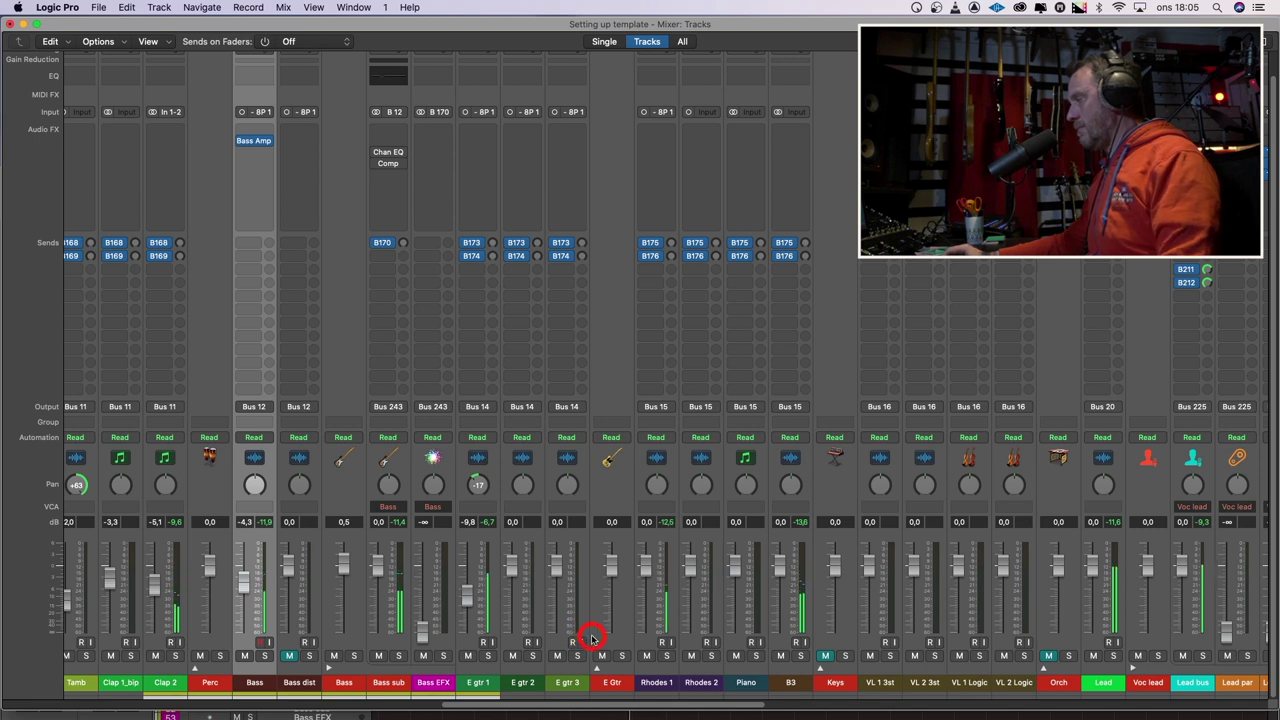
left_click_drag(471, 597, 470, 608)
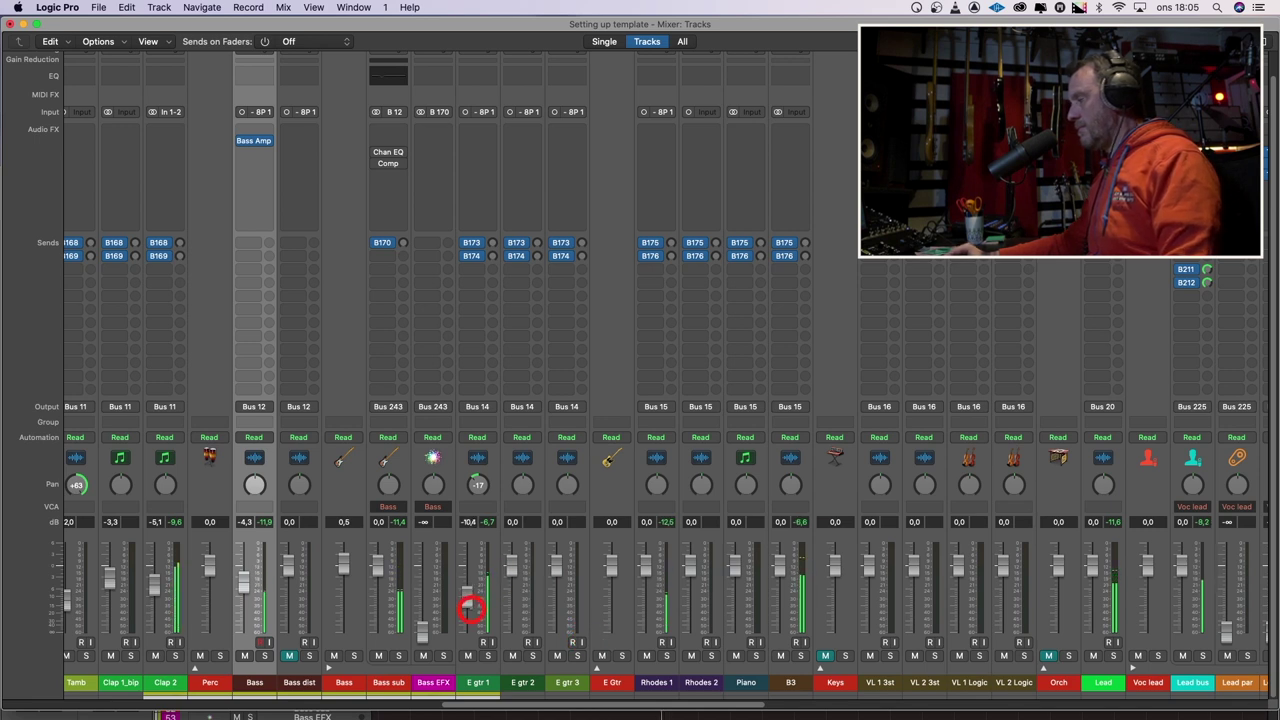
Lower E gtr 2 to -12.8 dB and E gtr 3 to -12.6 dB, and pan E gtr 3 to +63
left_click_drag(514, 569, 512, 626)
left_click_drag(553, 575, 557, 629)
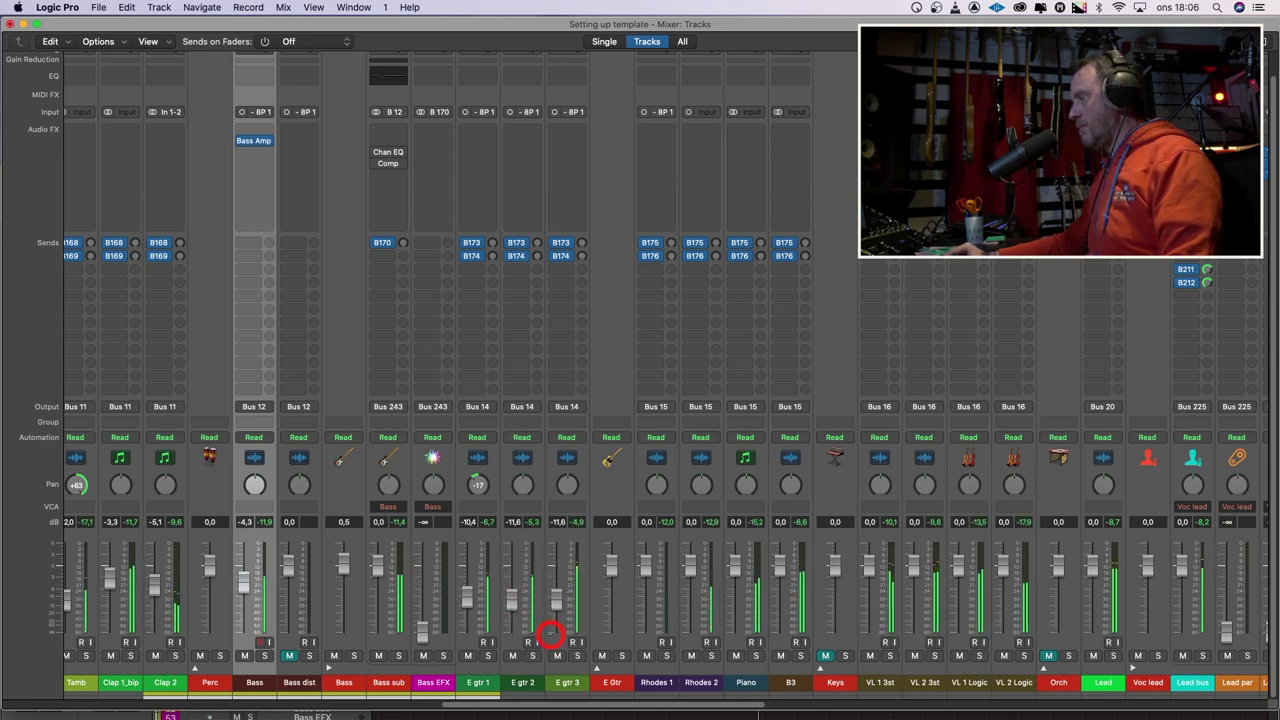
left_click_drag(569, 486, 553, 457)
left_click_drag(509, 600, 509, 606)
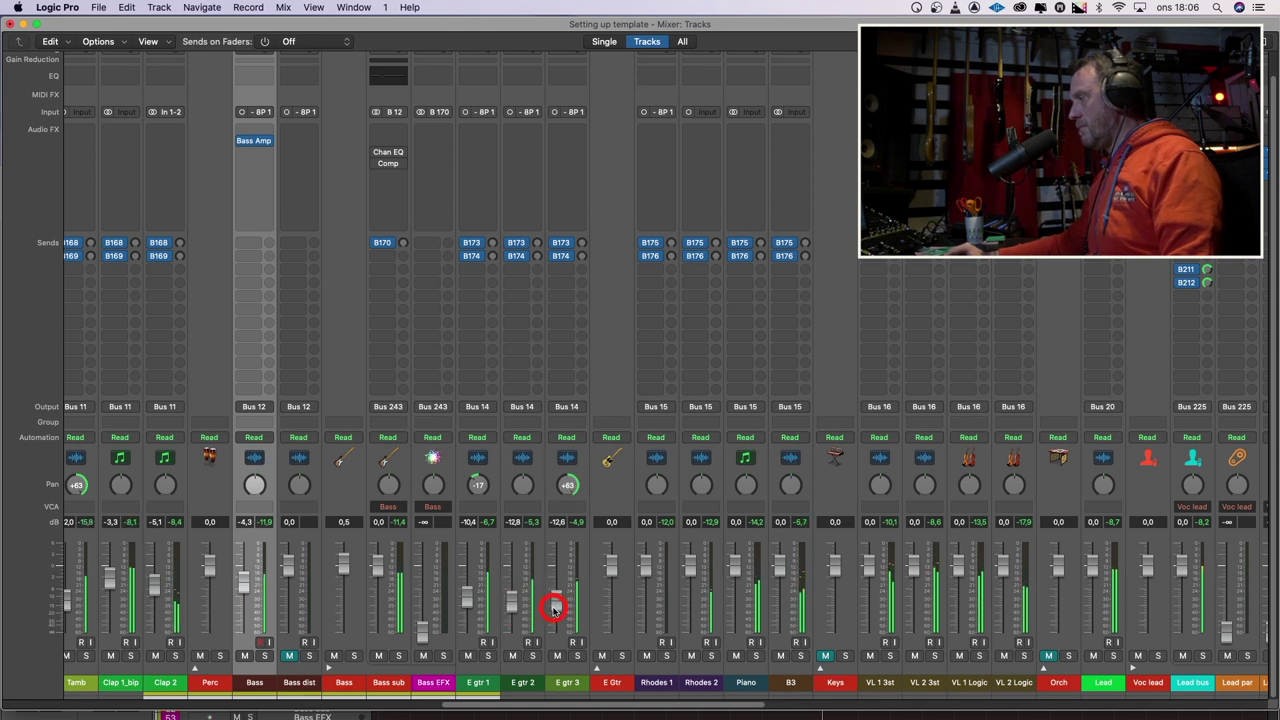
Unmute the Keys stack and lower Rhodes 1 to -6.4 dB and B3 to -4.7 dB
left_click_drag(500, 705, 571, 708)
left_click(562, 656)
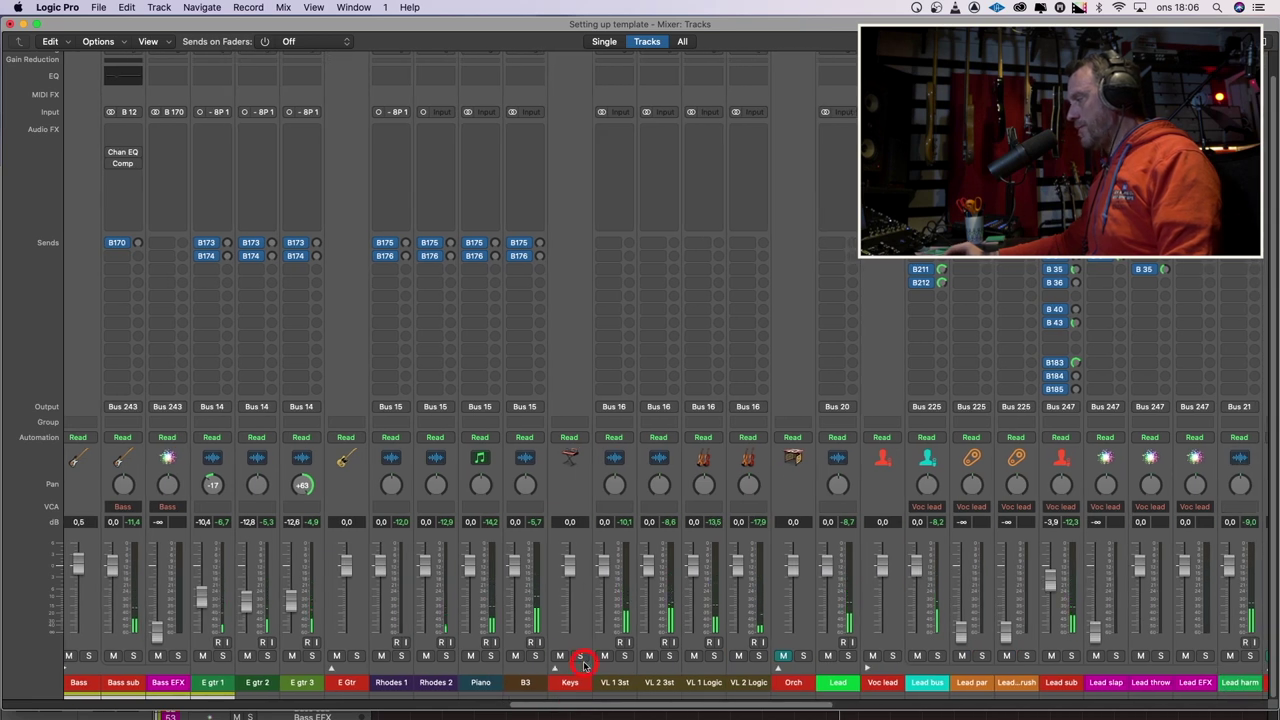
left_click_drag(380, 571, 380, 612)
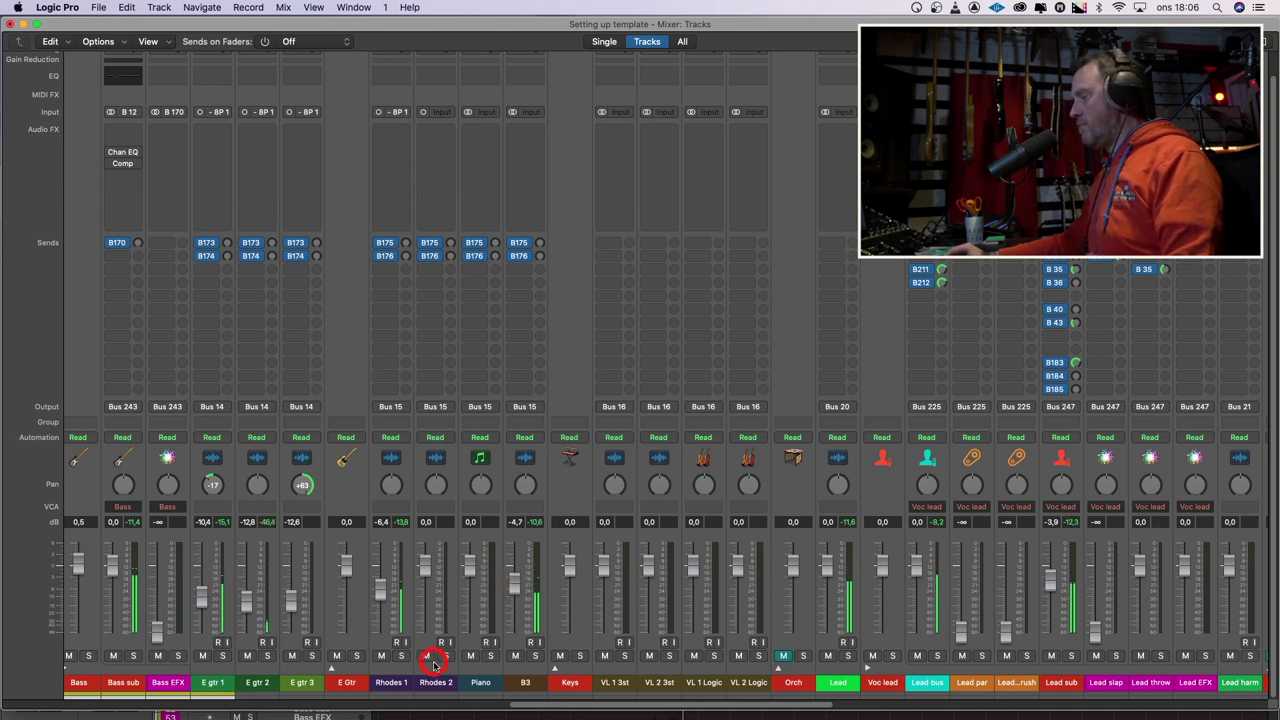
Set Rhodes 2 to -8.4 dB panned to -64, Piano to -1.8 dB and B3 to -6.2 dB
left_click(420, 578)
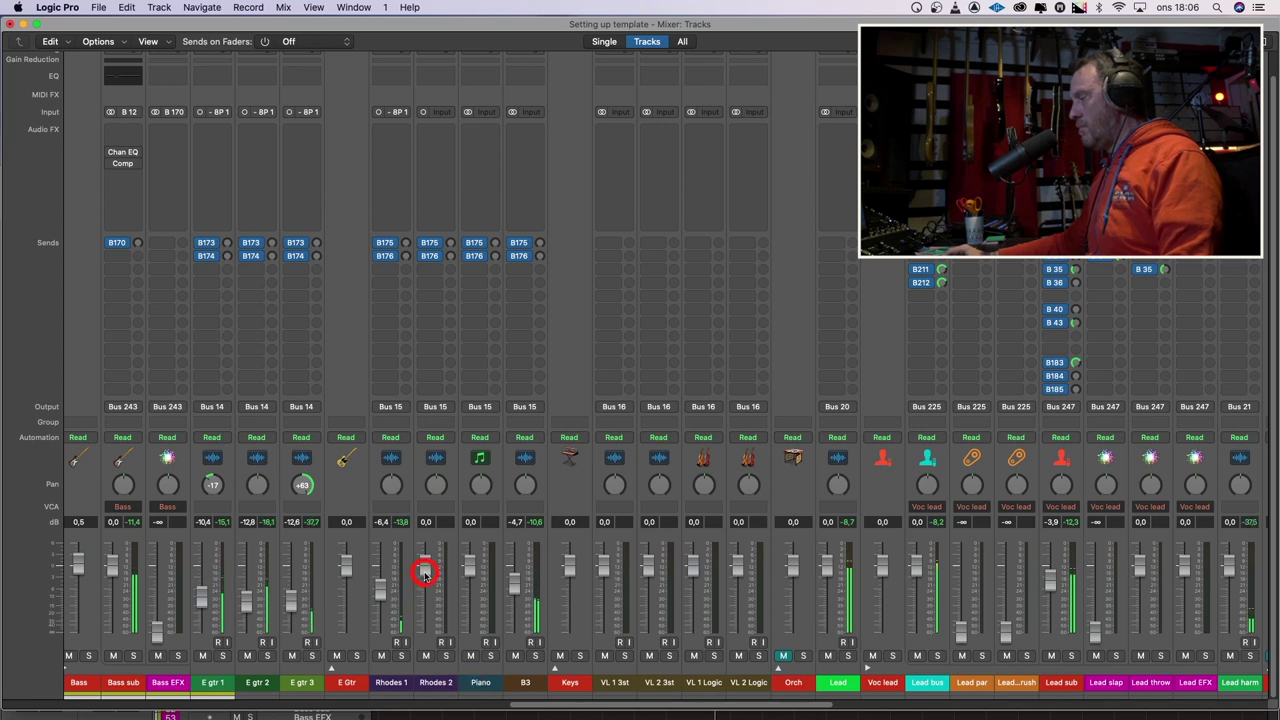
left_click_drag(424, 572, 424, 618)
left_click_drag(435, 485, 417, 606)
left_click(474, 580)
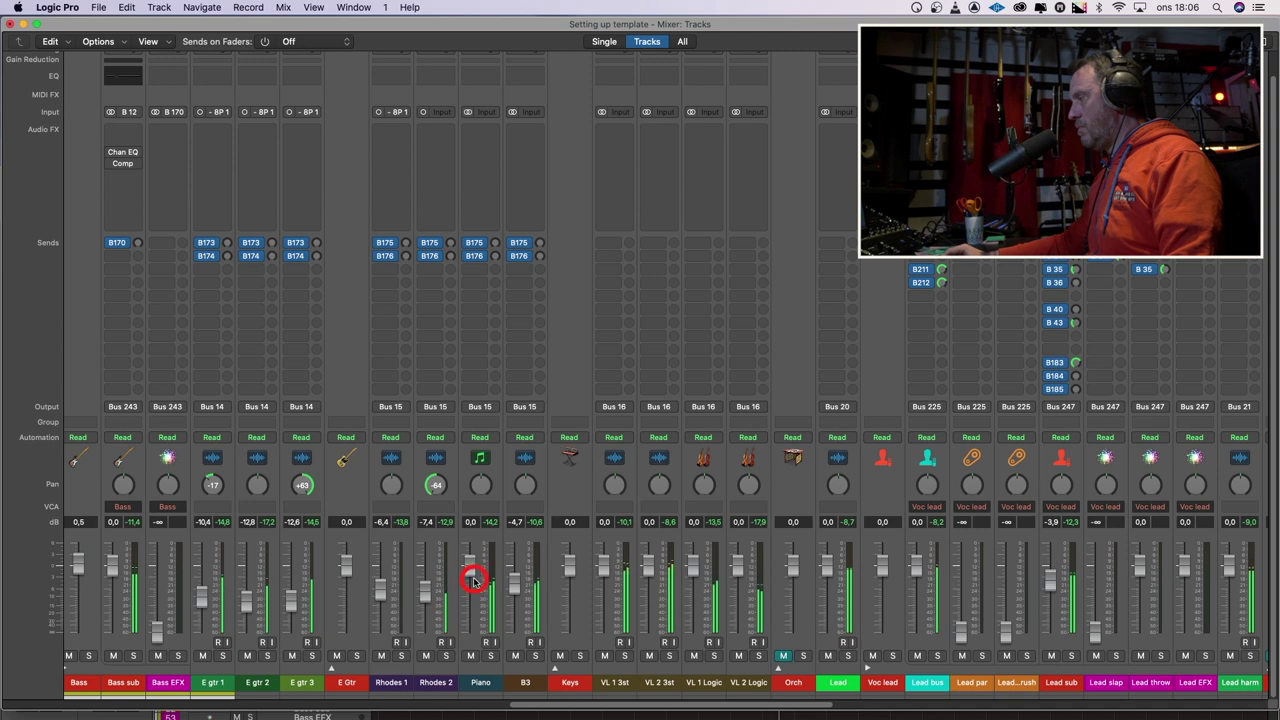
left_click_drag(519, 590, 518, 594)
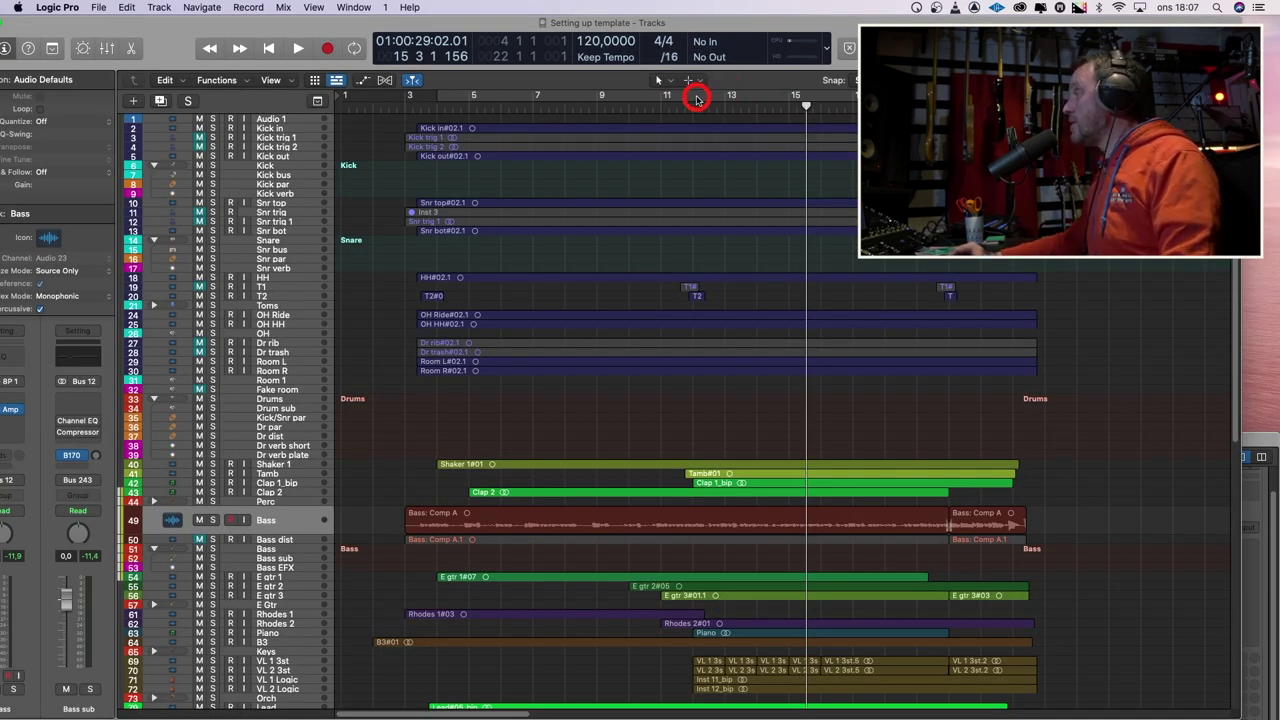
Set the cycle range from bar 12 to bar 22 and start playback
left_click(693, 95)
left_click_drag(693, 95, 1015, 97)
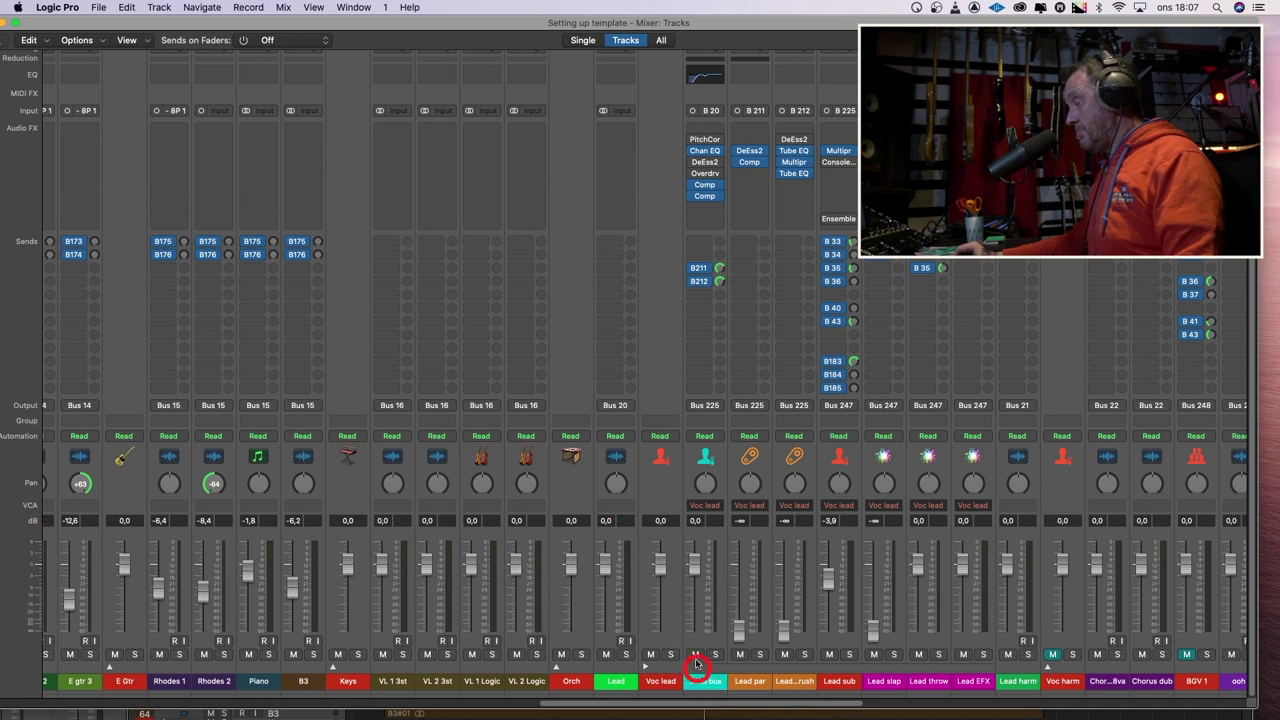
key("space")
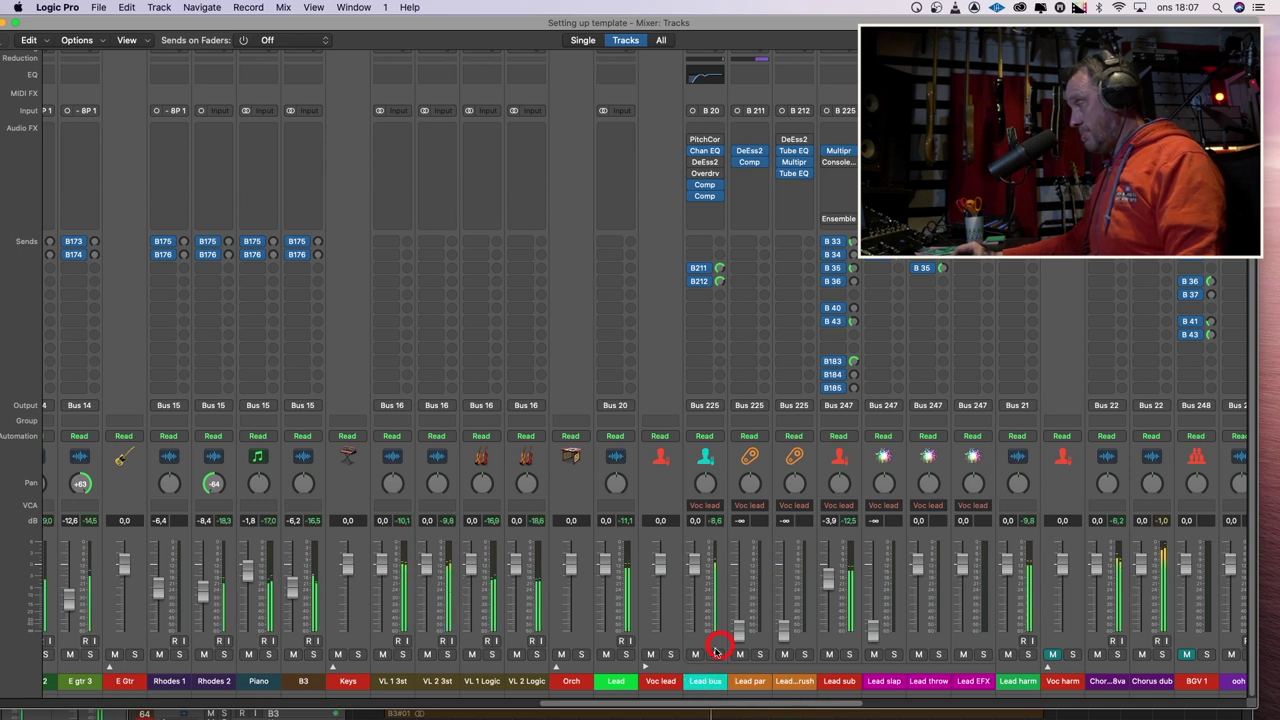
Expand the Orch stack and lower the Strings sub level to -6.2 dB
left_click(573, 661)
left_click_drag(609, 566, 610, 598)
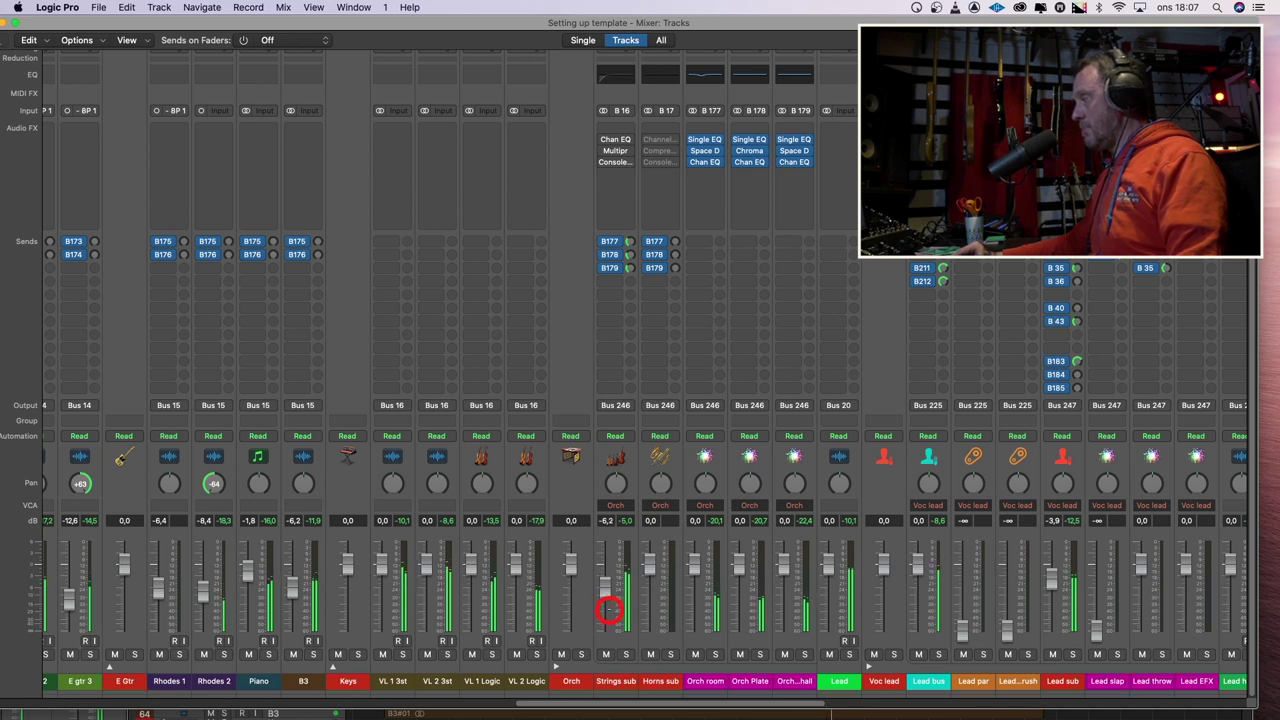
Unmute BGV 1 and set it to -5.5 dB, and lower the two Chorus vocal tracks together to -12.0 dB
left_click_drag(630, 705, 810, 705)
left_click(656, 655)
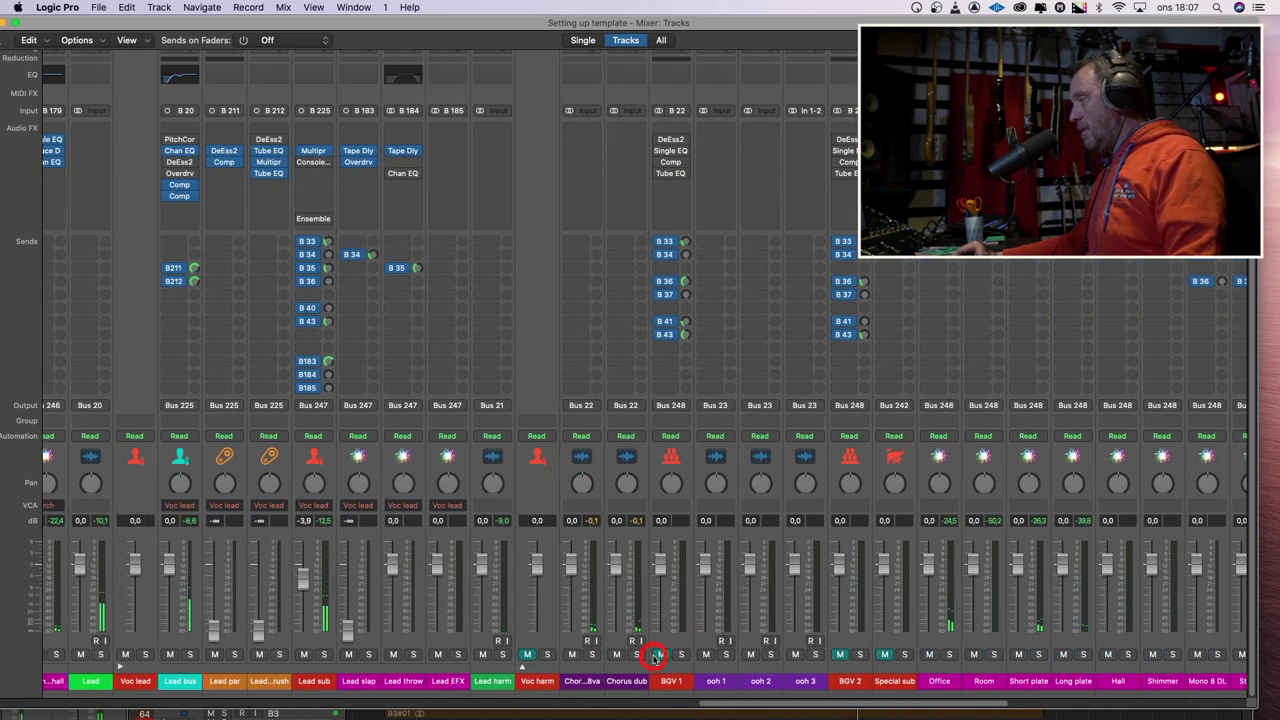
left_click_drag(592, 680, 617, 678)
left_click_drag(573, 560, 572, 607)
left_click_drag(656, 572, 658, 606)
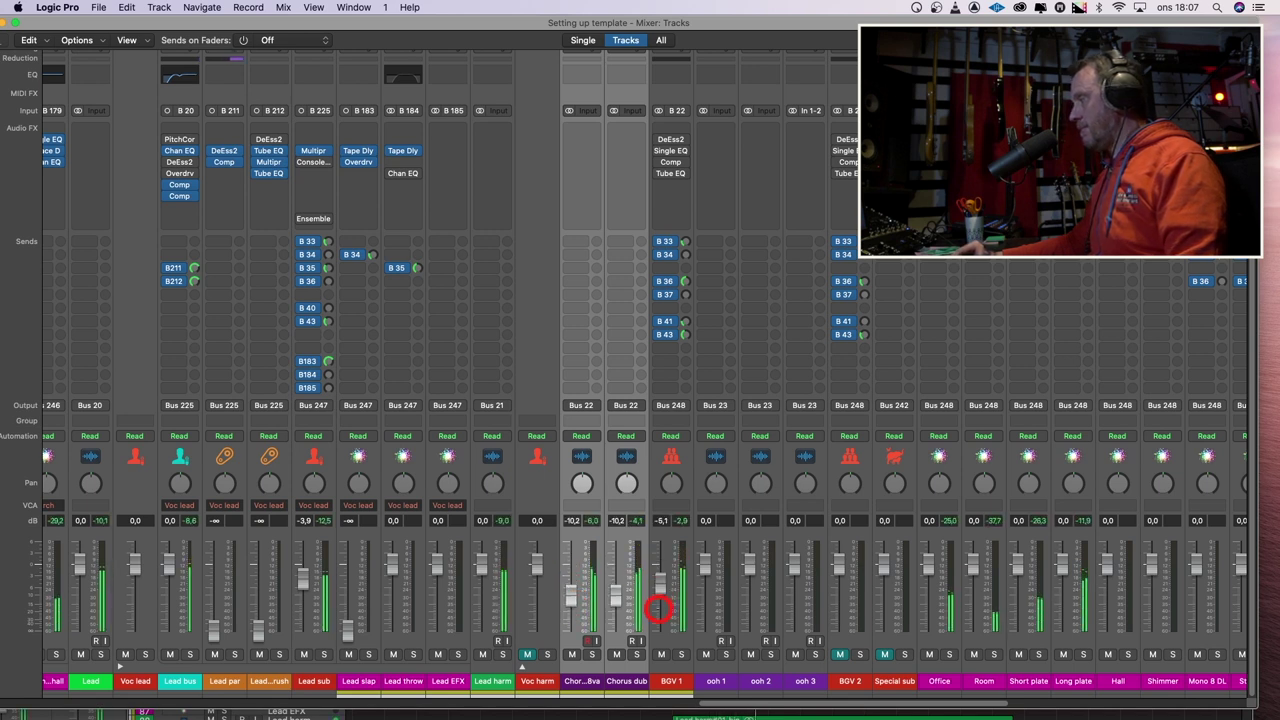
left_click_drag(569, 600, 569, 608)
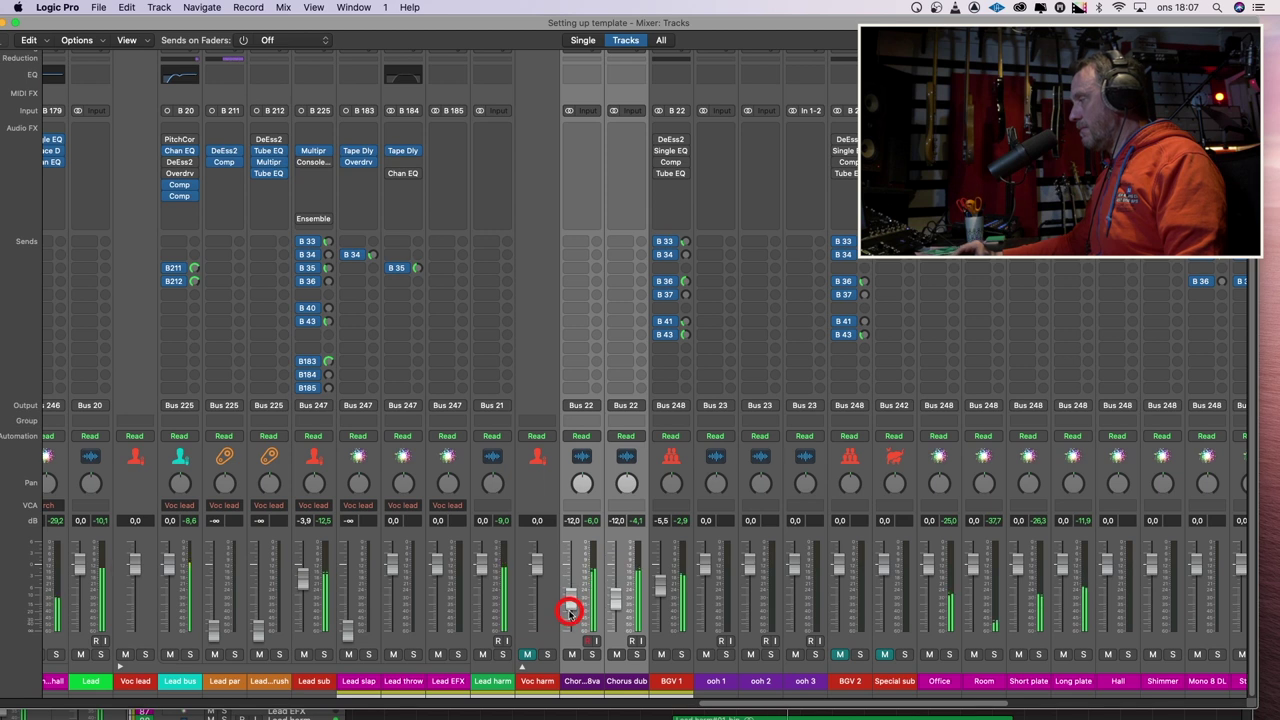
left_click(565, 633)
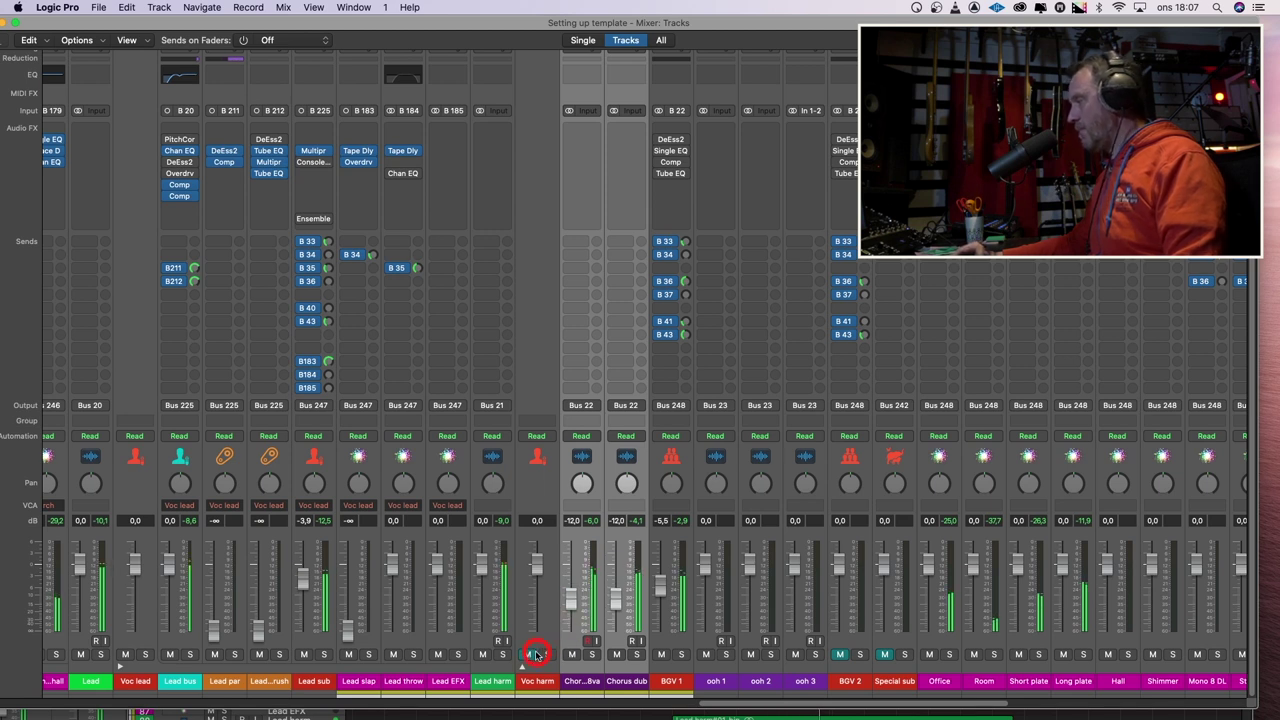
Unmute and expand the Voc harm stack, and remove the Channel EQ and both compressors from the Harm bus
left_click(527, 655)
left_click(525, 668)
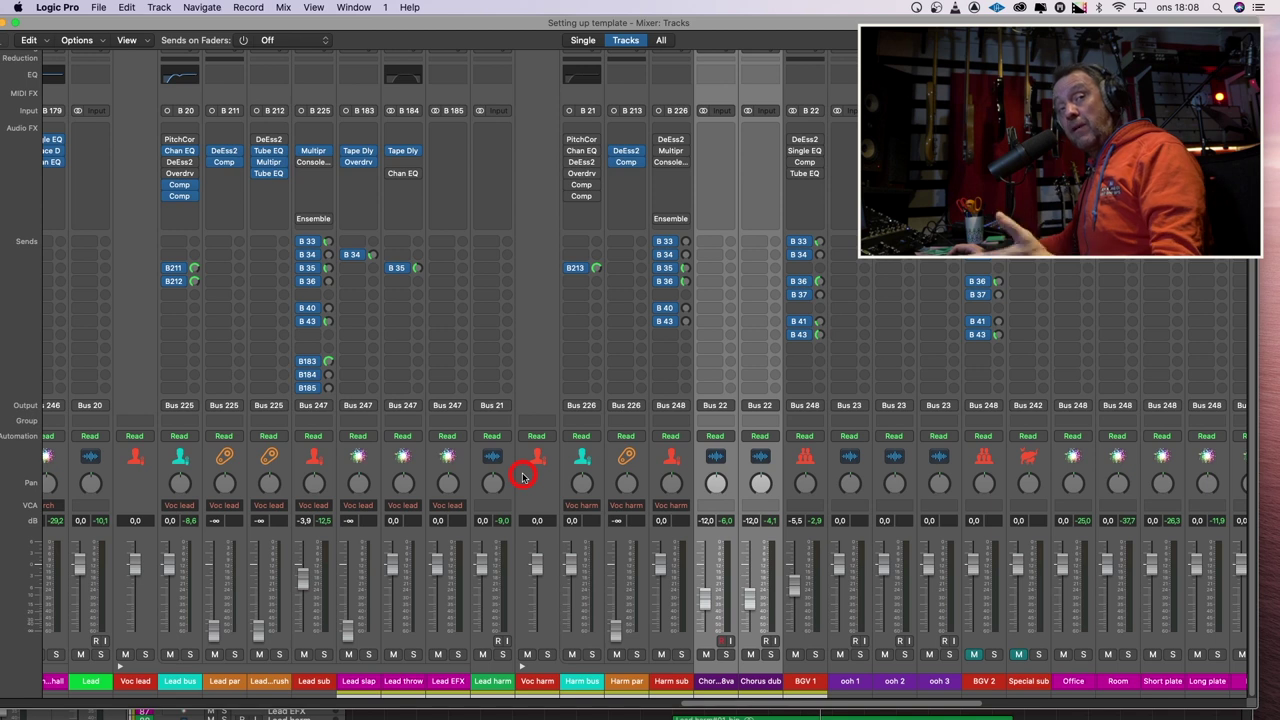
left_click(583, 680)
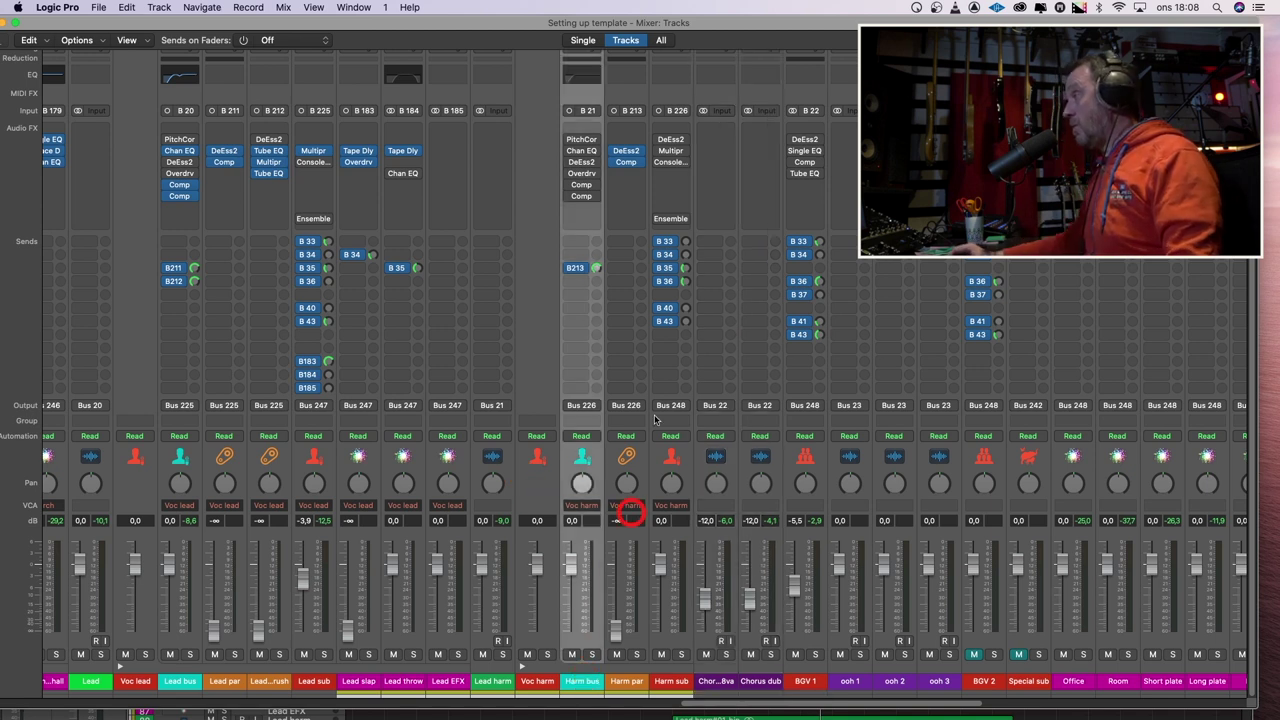
left_click(593, 187)
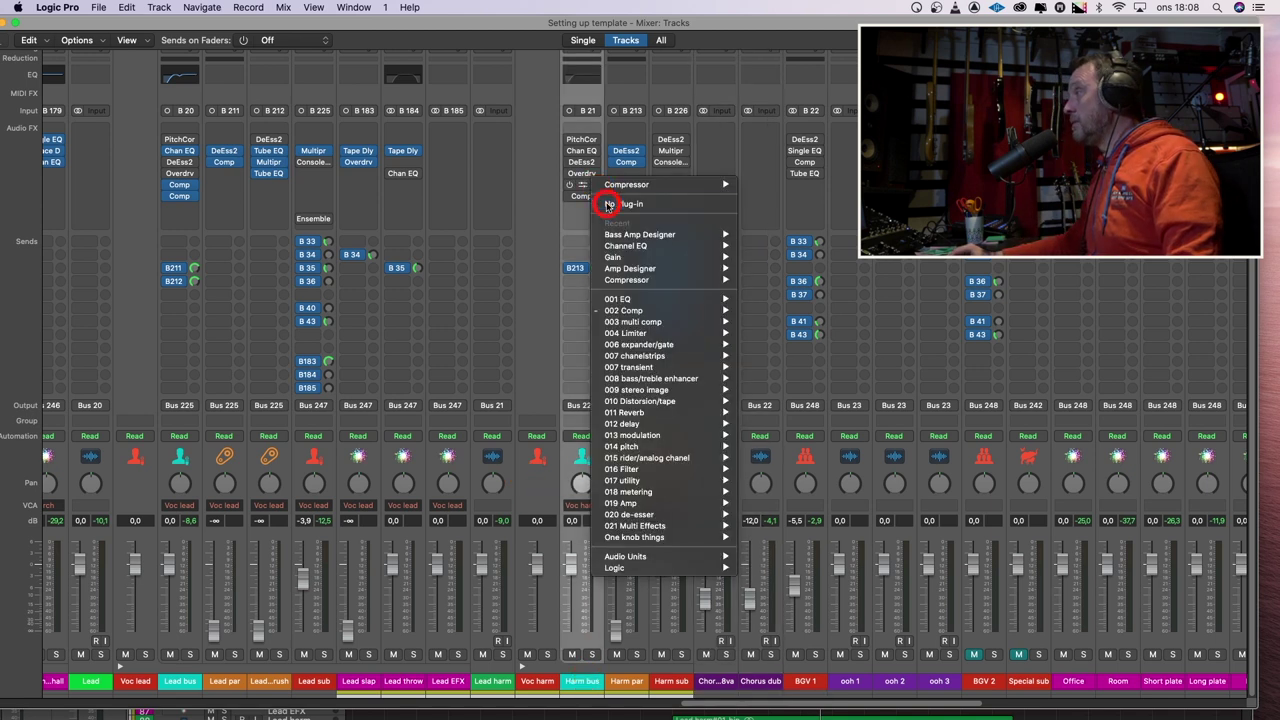
left_click(600, 205)
left_click(596, 197)
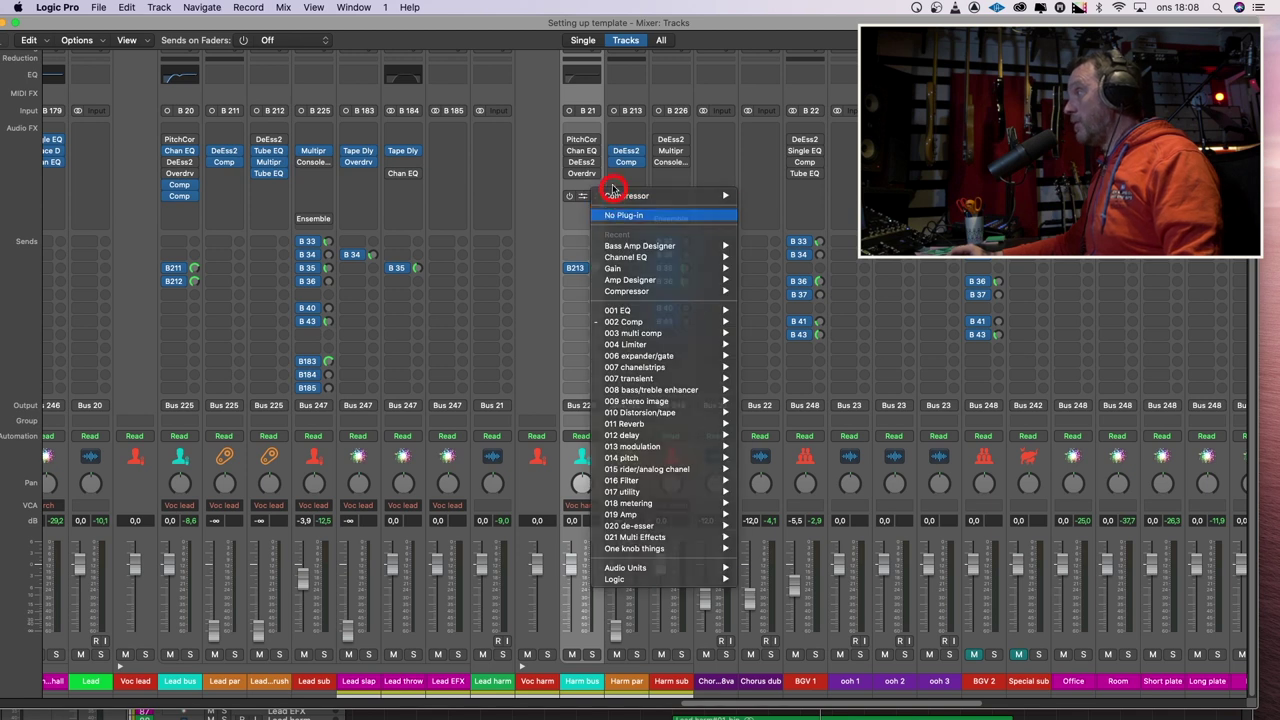
left_click(613, 193)
left_click(597, 155)
left_click(608, 170)
Copy the Channel EQ and both compressors from the Lead bus to the same slots on the Harm bus
left_click_drag(179, 150, 572, 155)
left_click_drag(180, 184, 580, 186)
left_click(180, 196)
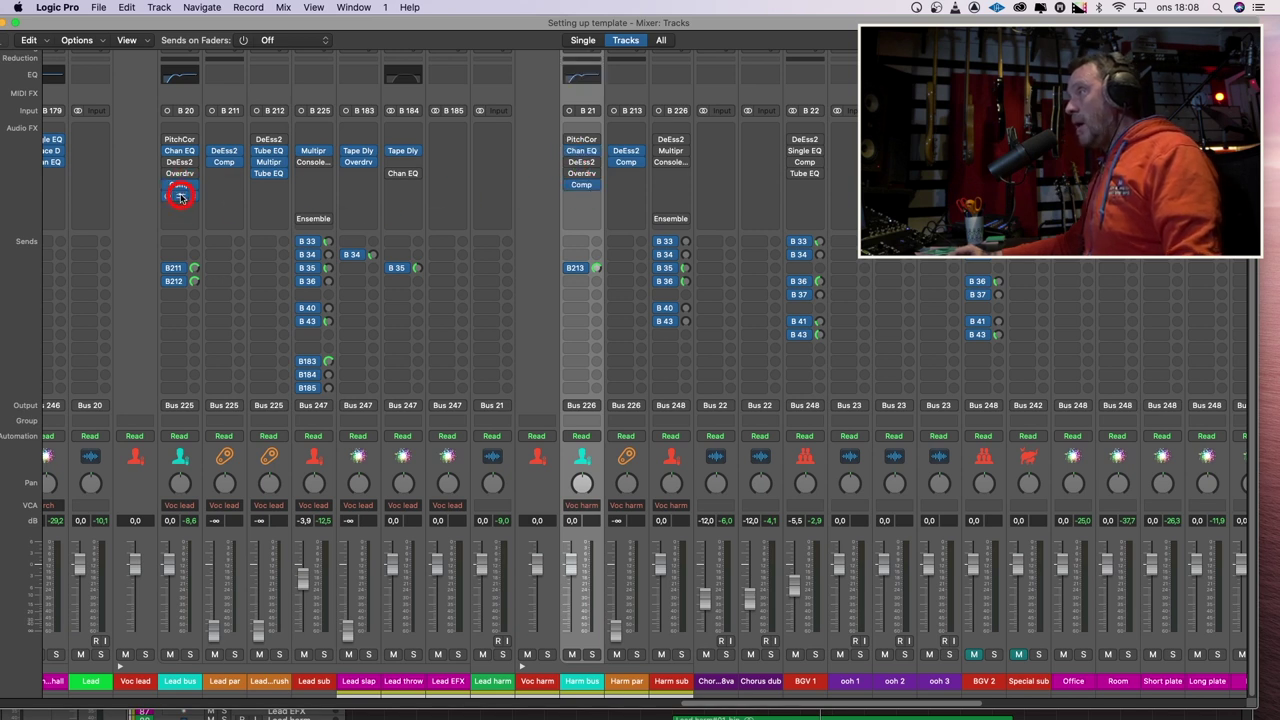
left_click_drag(181, 196, 584, 196)
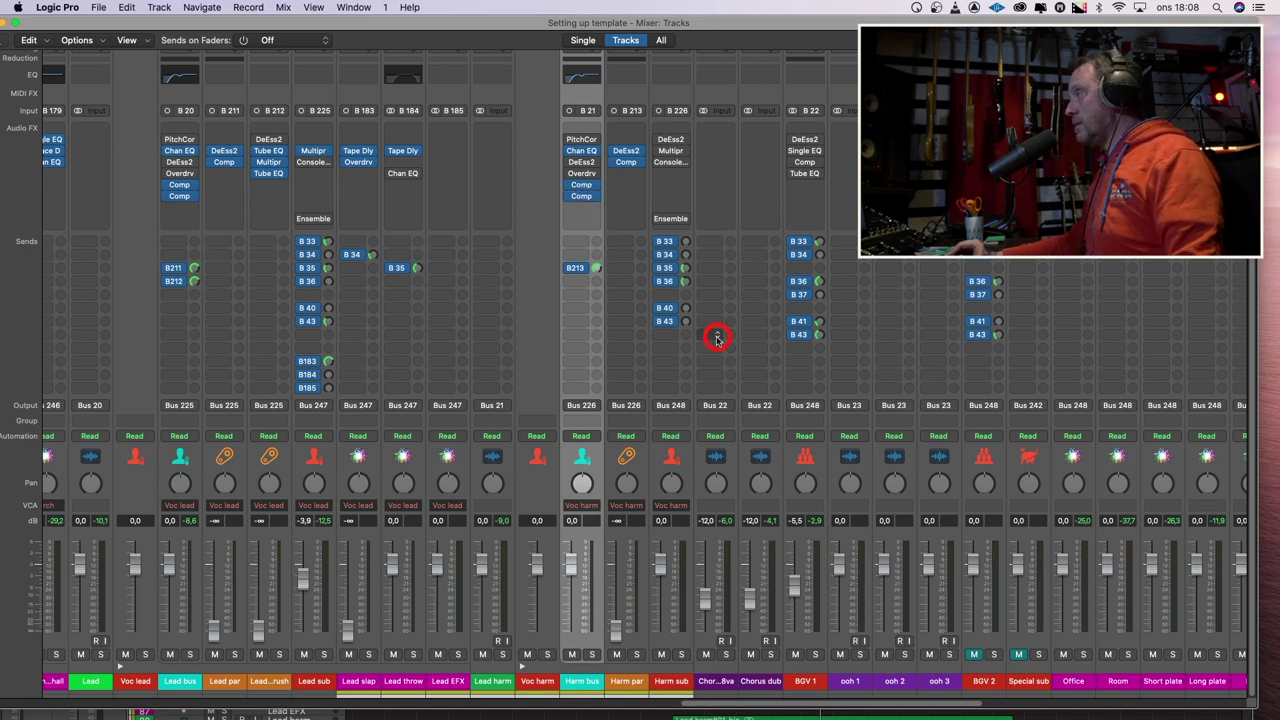
Replace the Harm sub's Multipressor with the one from the Lead sub and lower the Harm sub to -11.0 dB
left_click(687, 151)
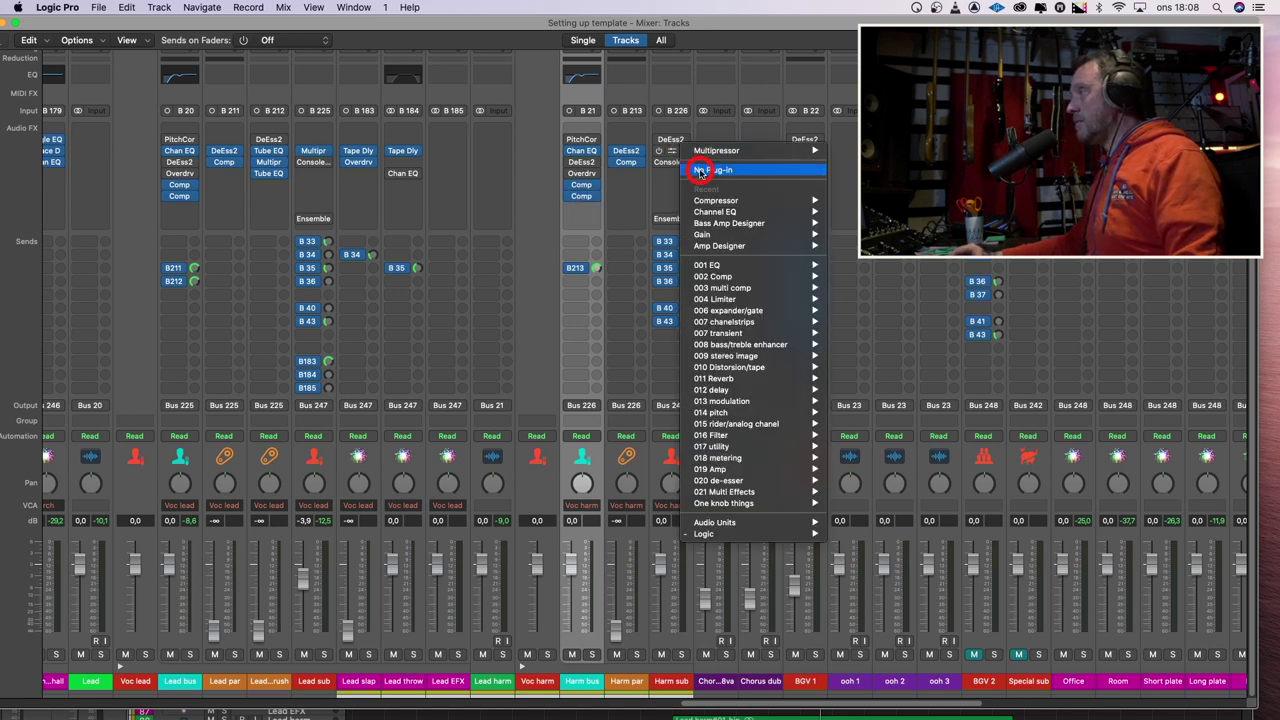
left_click(701, 171)
left_click_drag(314, 150, 670, 150)
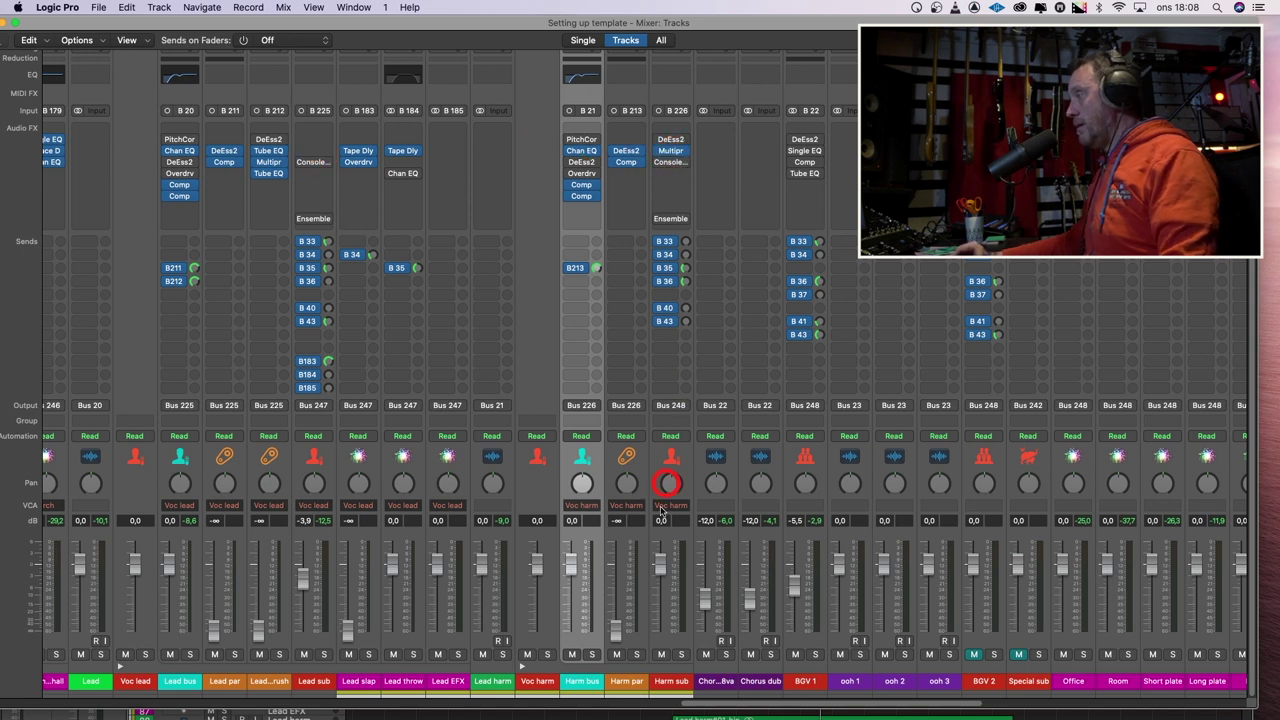
left_click_drag(661, 557, 668, 631)
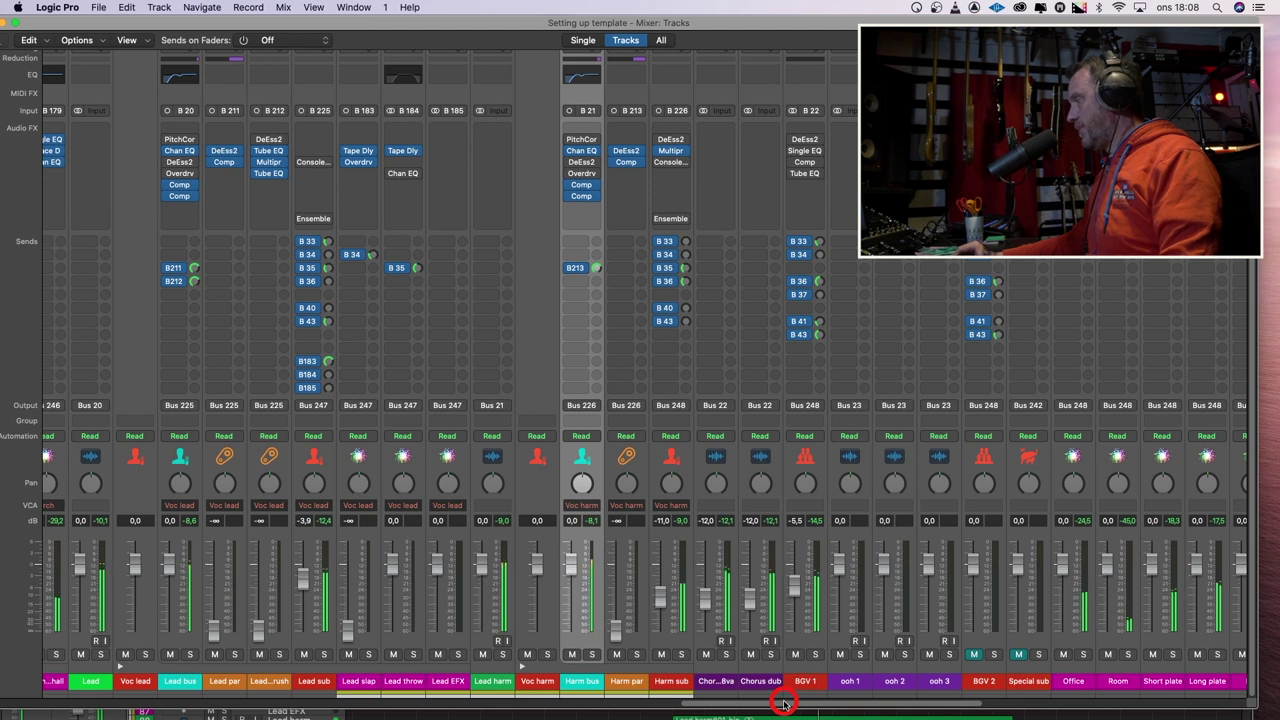
Uncover the Tracks window to set the cycle range from bar 4 to bar 21, and bring the Mixer back to full view
left_click_drag(714, 29, 660, 180)
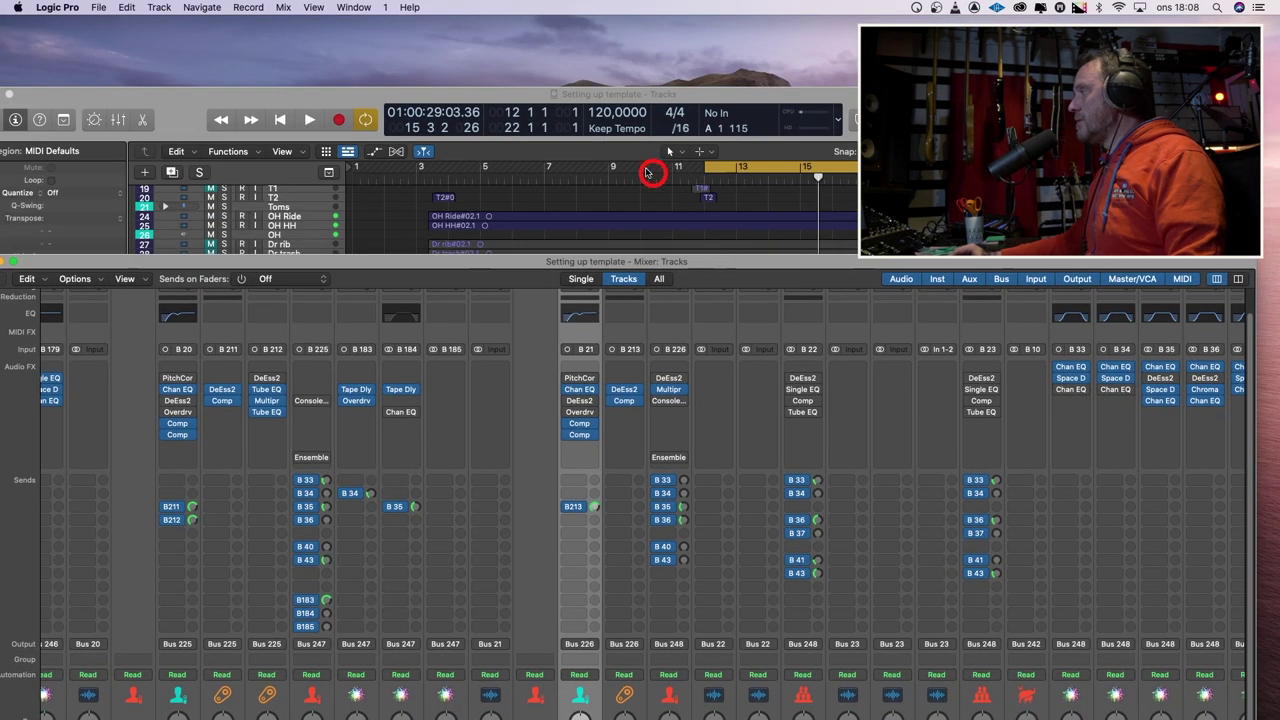
left_click(632, 180)
left_click_drag(448, 167, 992, 166)
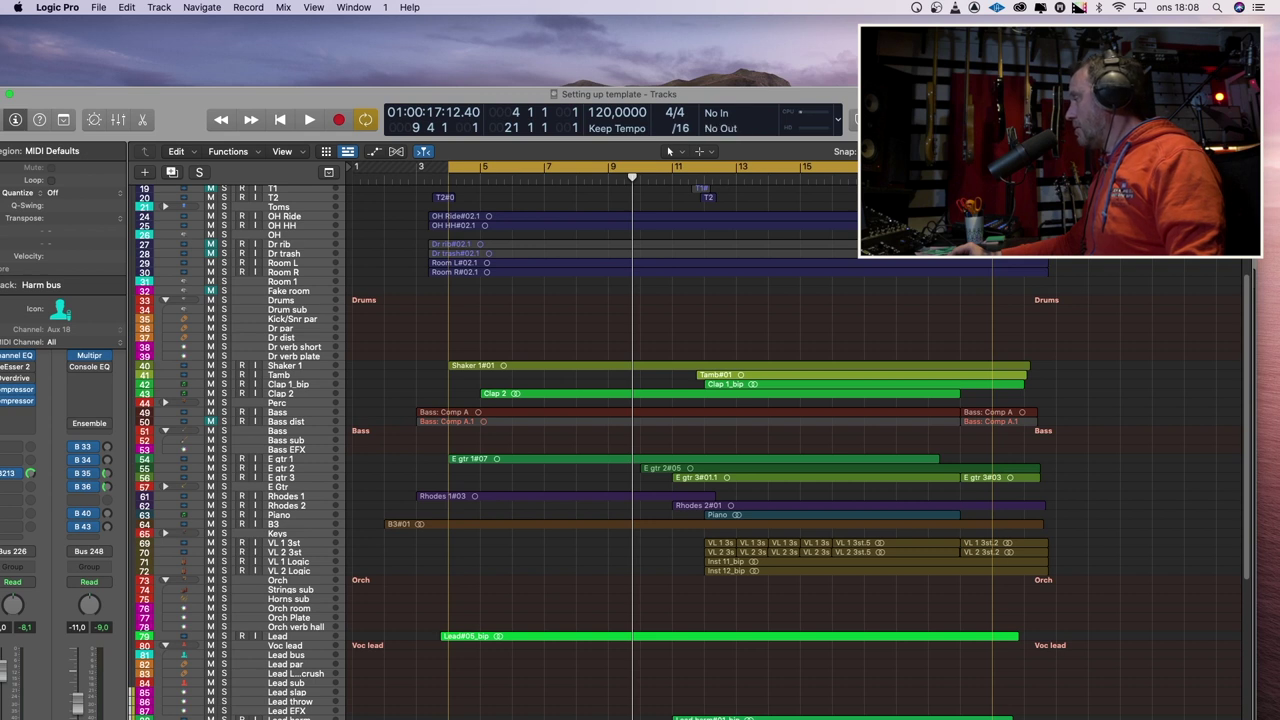
left_click_drag(558, 101, 729, 79)
left_click(92, 261)
left_click_drag(129, 263, 155, 30)
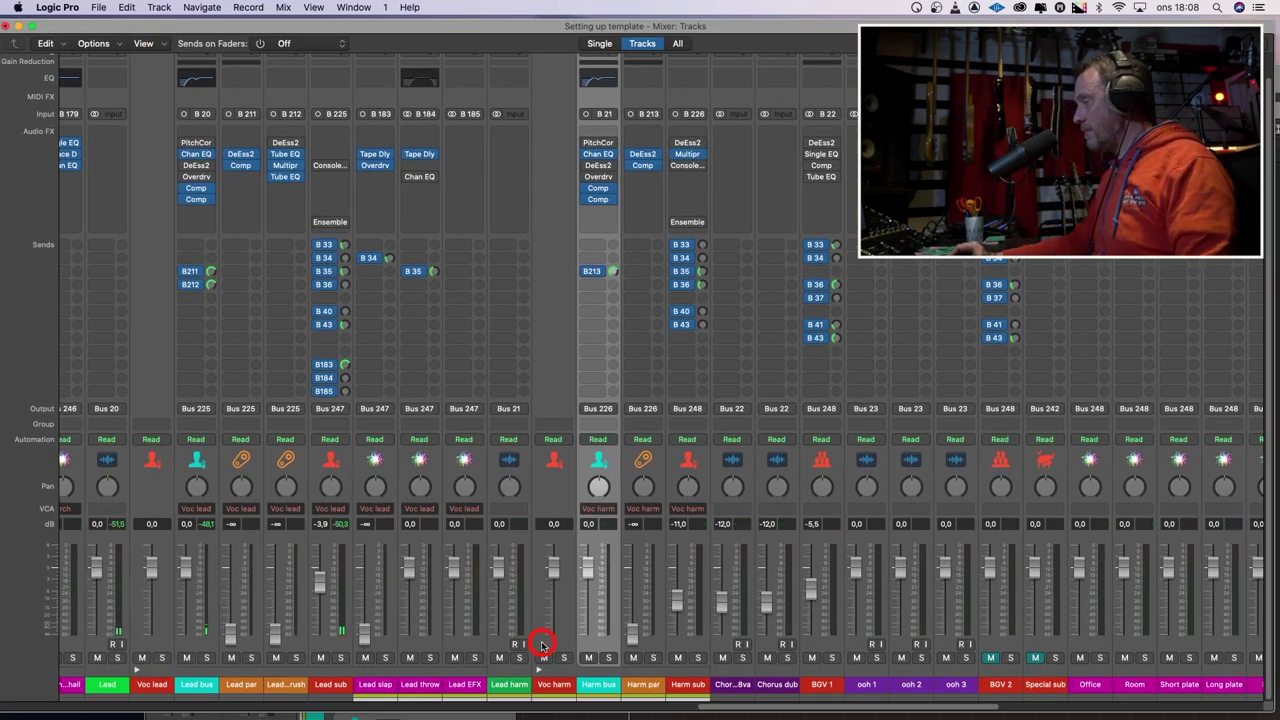
Play back the mix and examine the drum channels from the kick tracks through the Drum sub
key("space")
left_click_drag(770, 707, 70, 712)
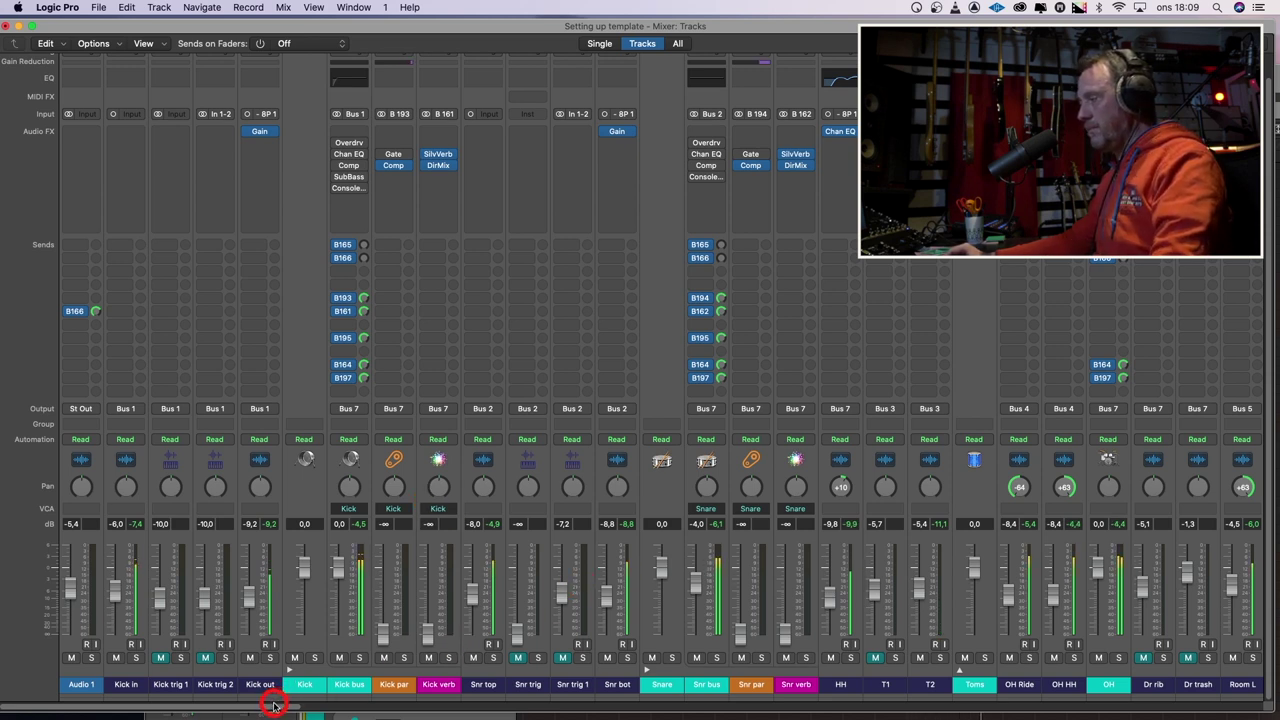
left_click_drag(275, 705, 271, 686)
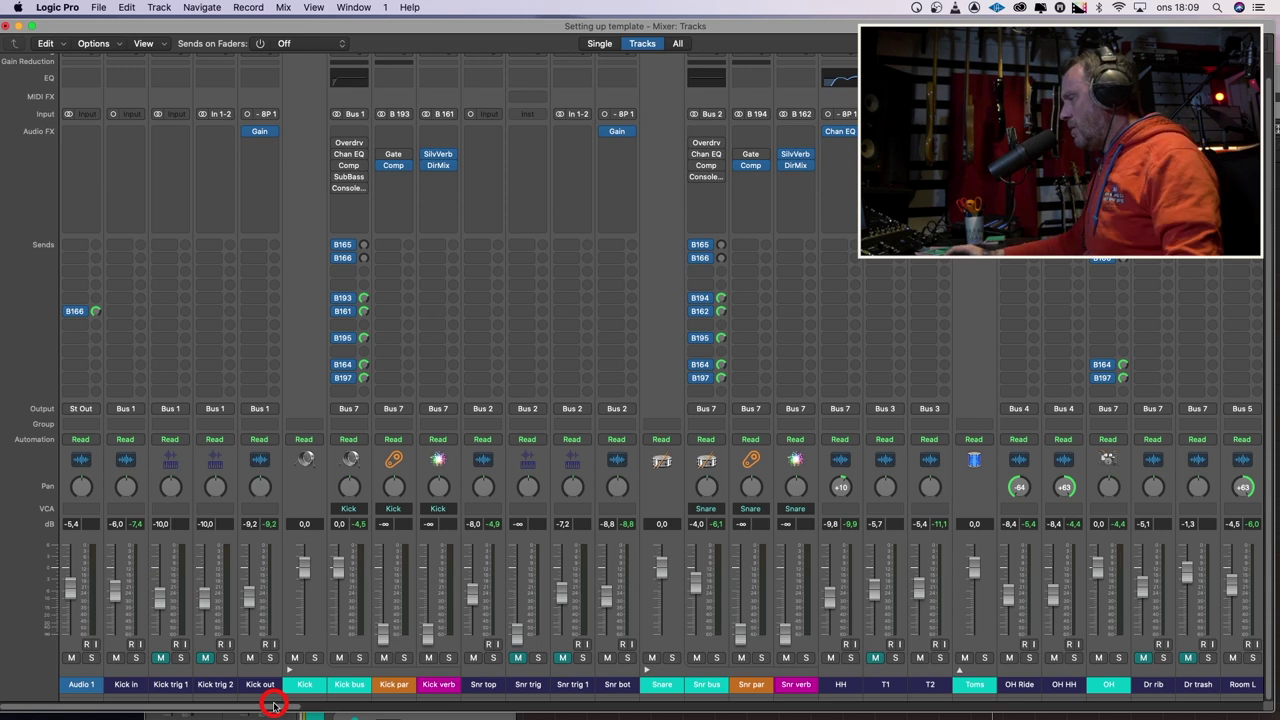
left_click_drag(274, 705, 488, 710)
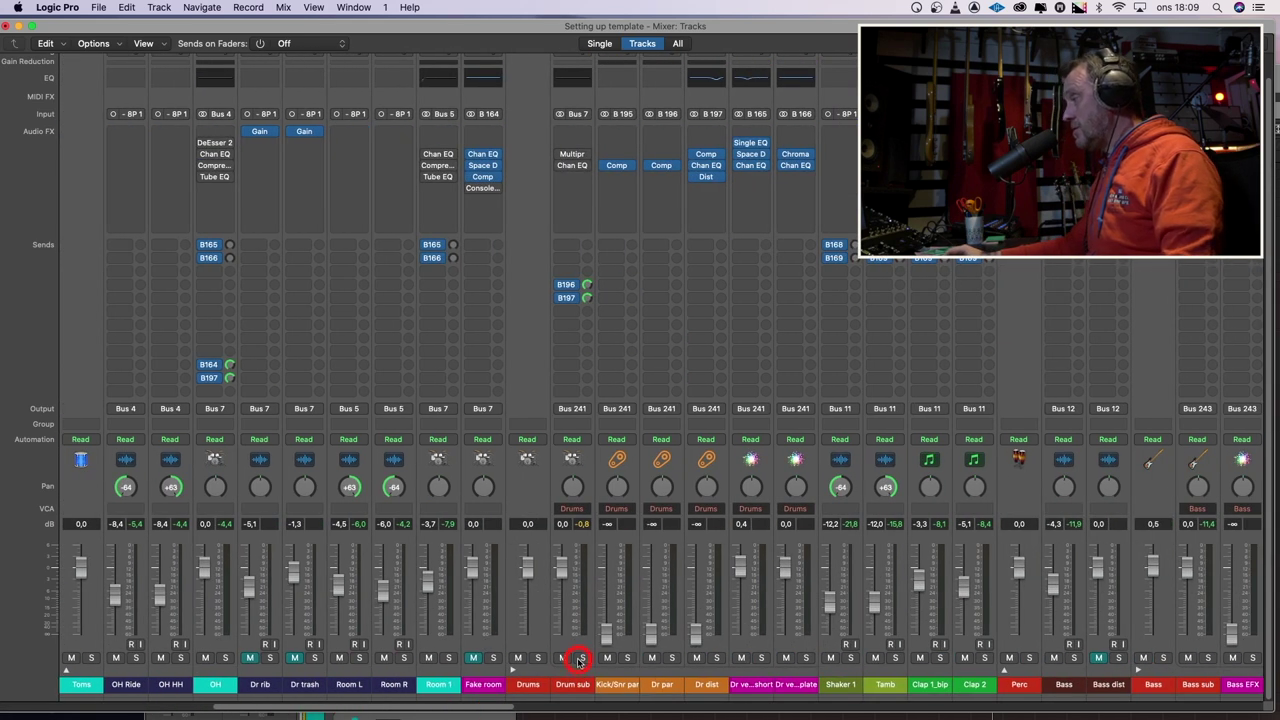
Play back the drums, switch the solo from the Drum sub to the Snr bus, and raise Snr top to -6.2 dB
key("space")
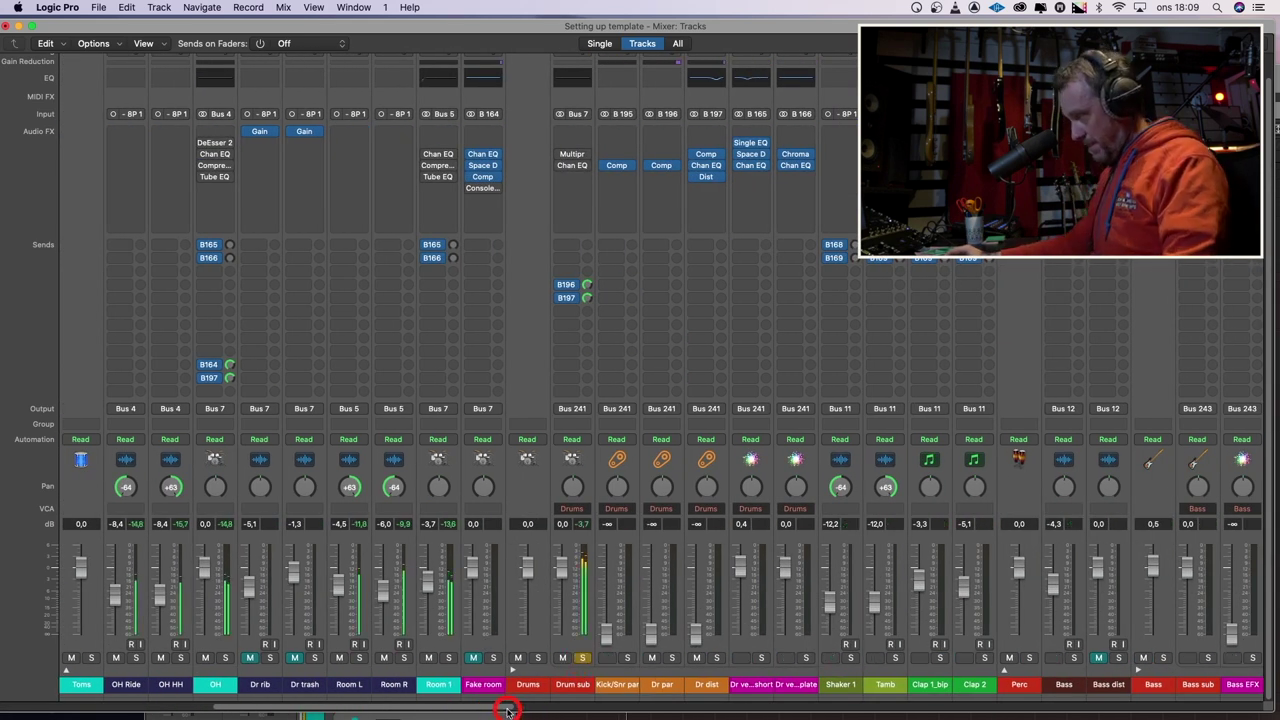
left_click_drag(505, 708, 289, 706)
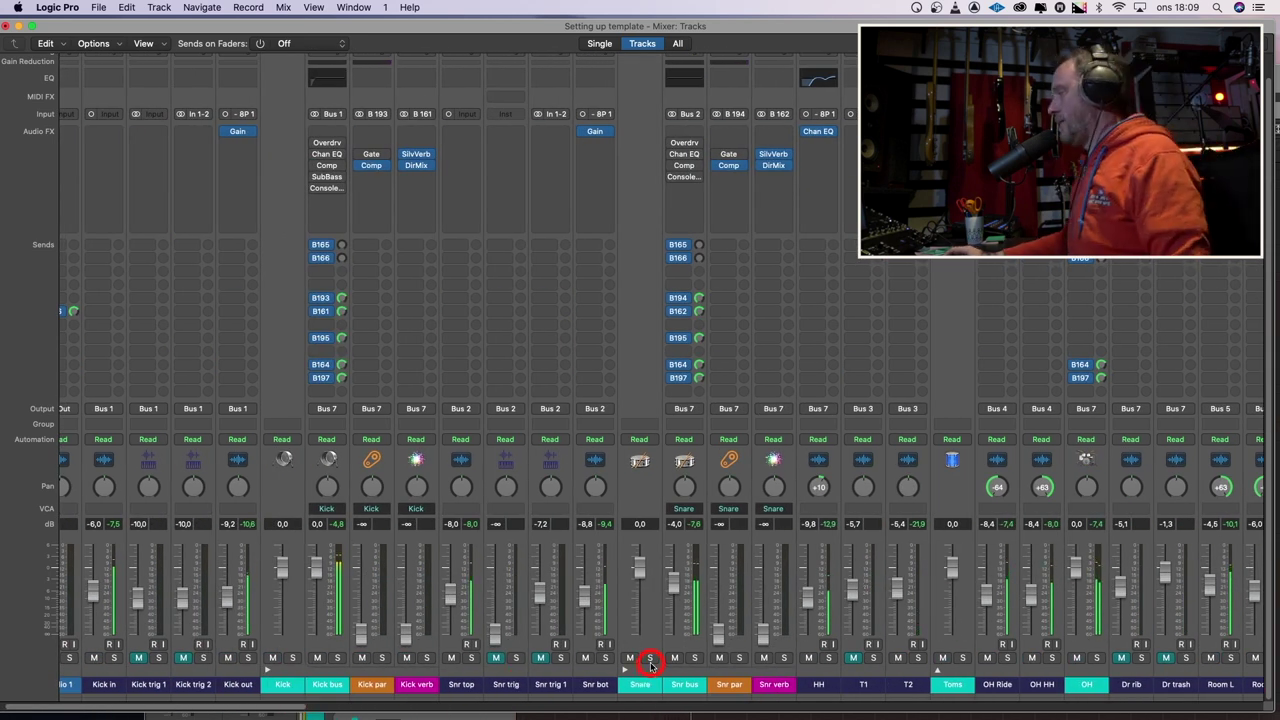
left_click_drag(287, 706, 455, 706)
left_click(711, 658)
left_click_drag(337, 706, 238, 706)
left_click(341, 660)
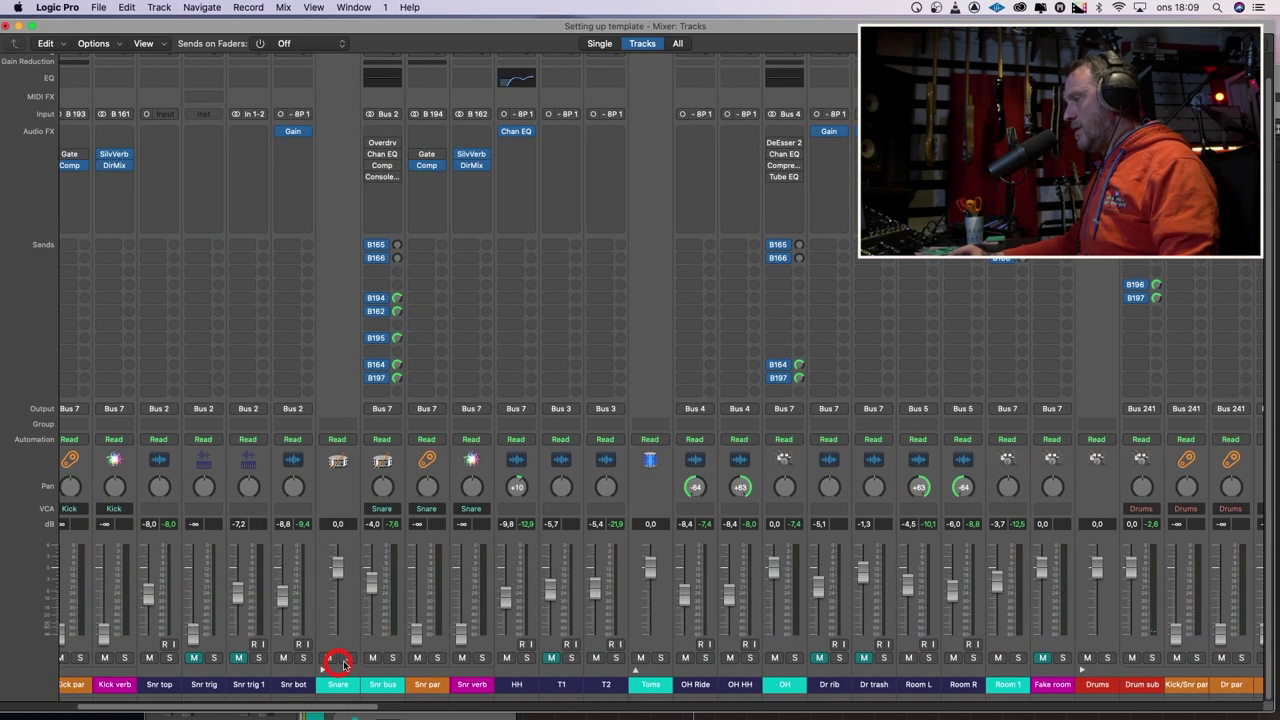
left_click(394, 659)
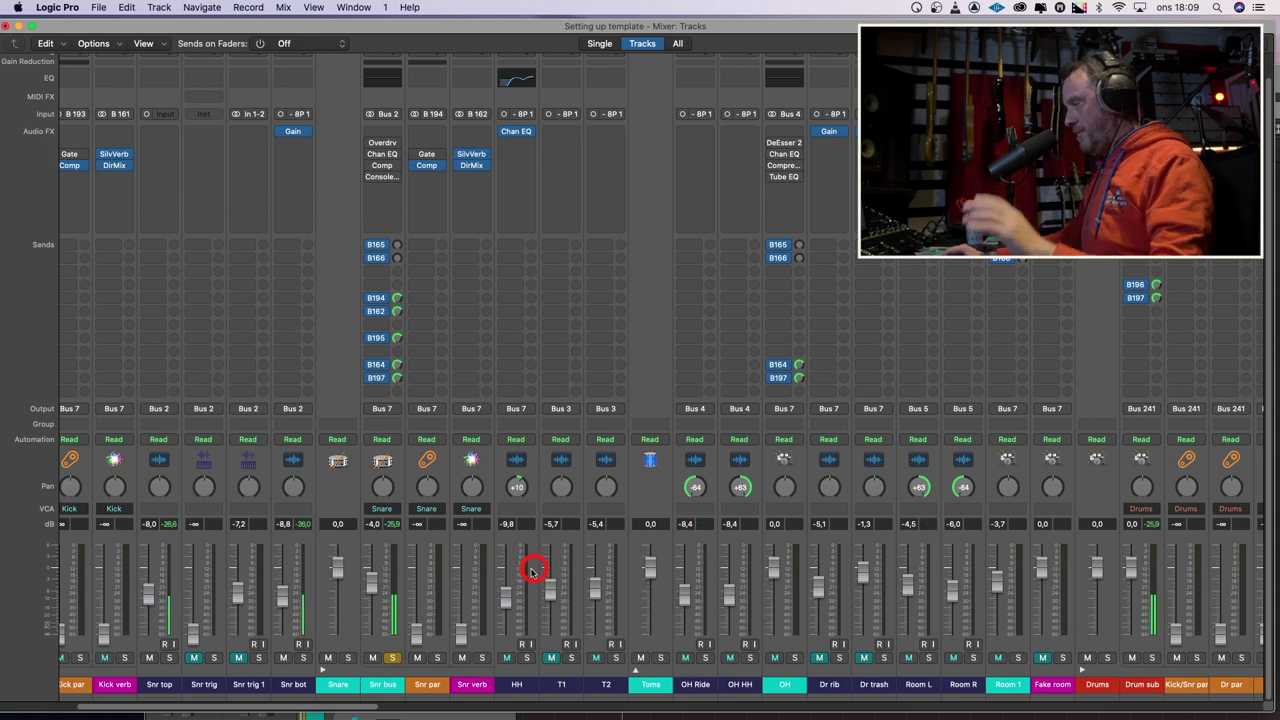
left_click_drag(152, 590, 152, 583)
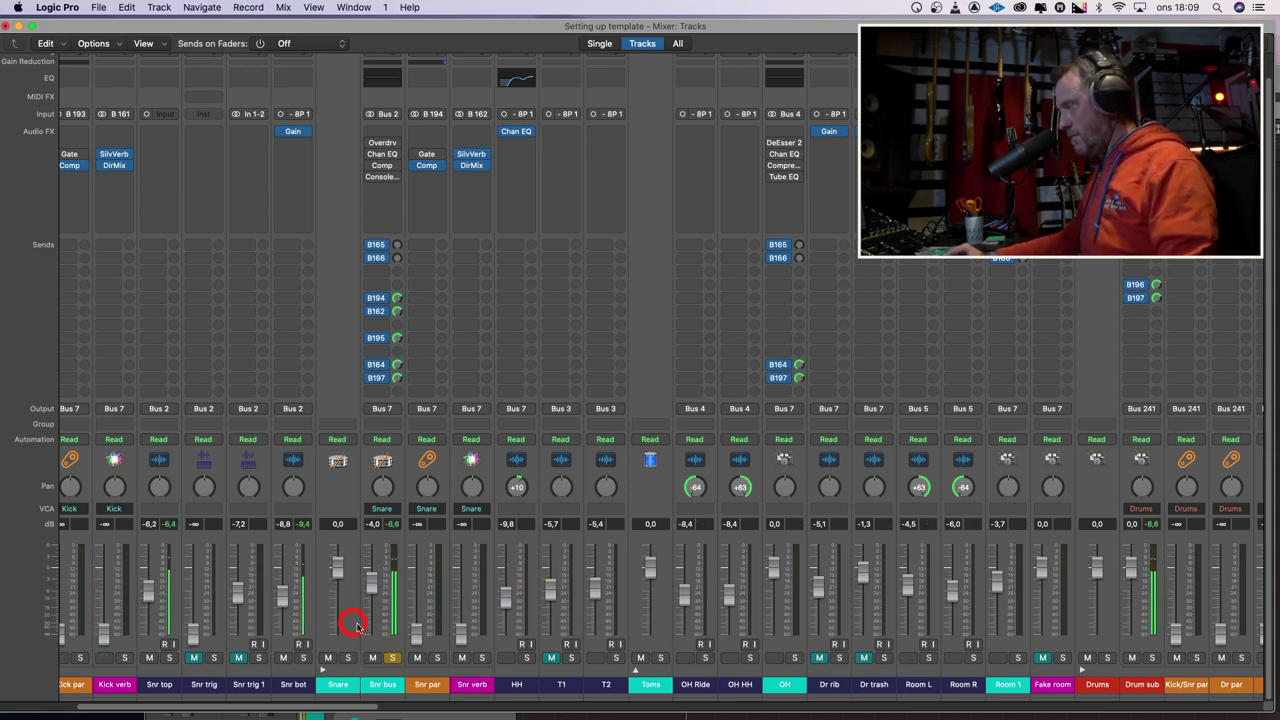
Switch the solo from the Snr bus to Snr top and insert a Channel EQ on Snr top
left_click(390, 657)
left_click(165, 657)
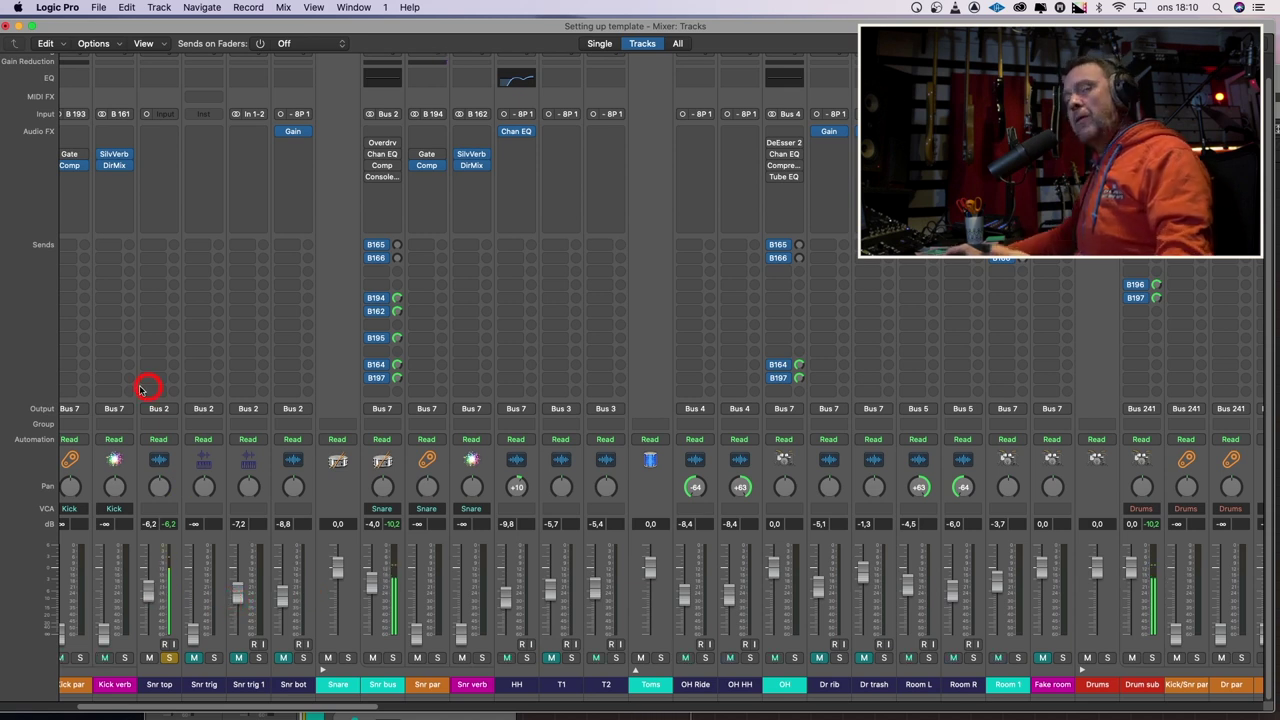
left_click(169, 152)
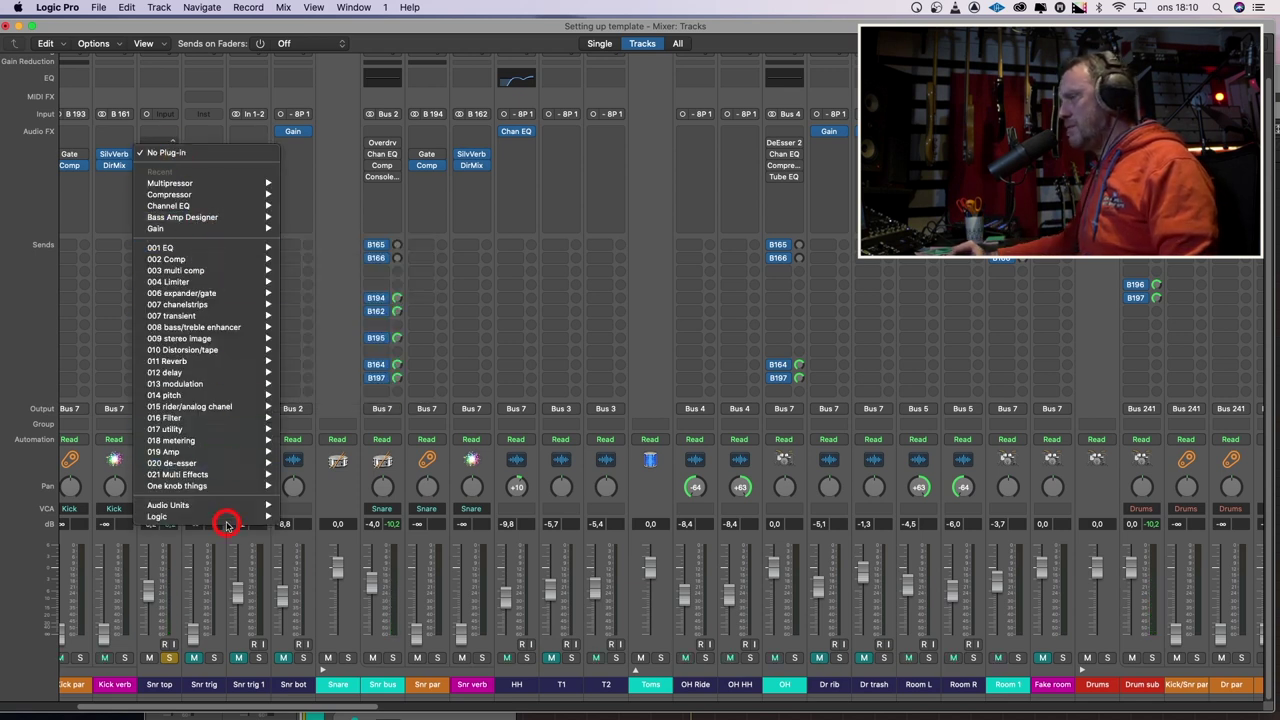
mouse_move(227, 518)
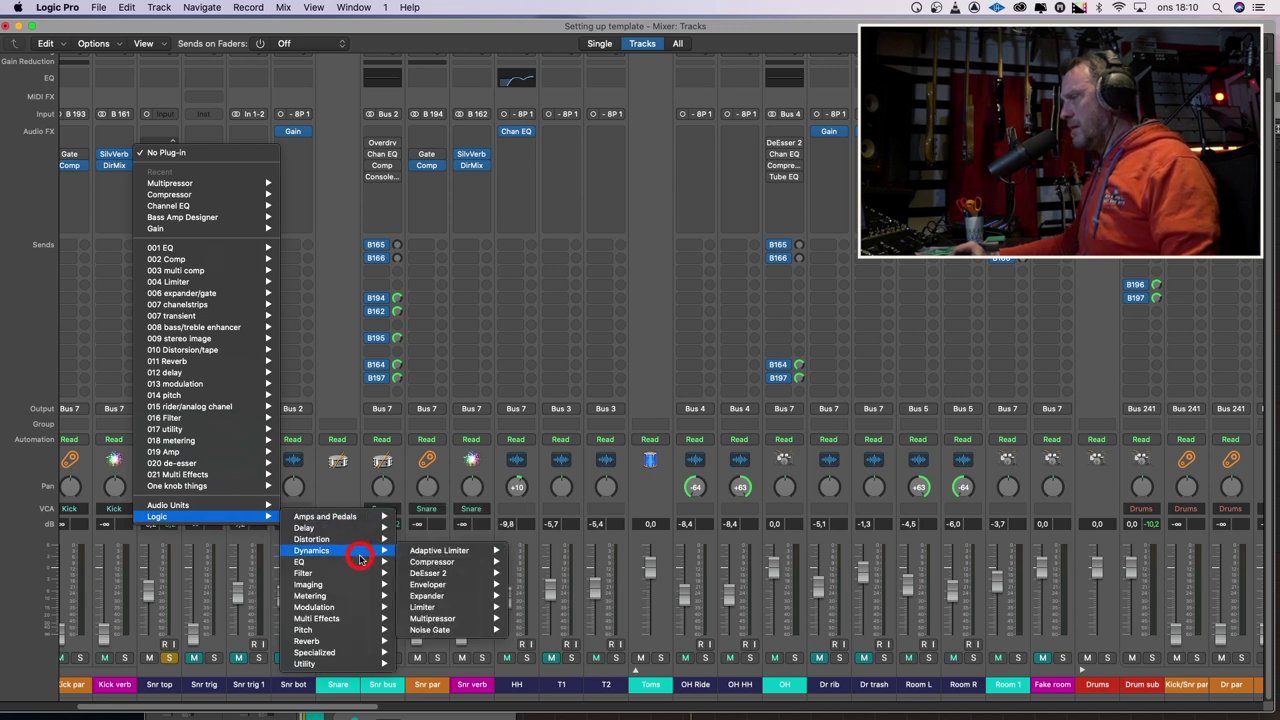
mouse_move(380, 562)
left_click(457, 563)
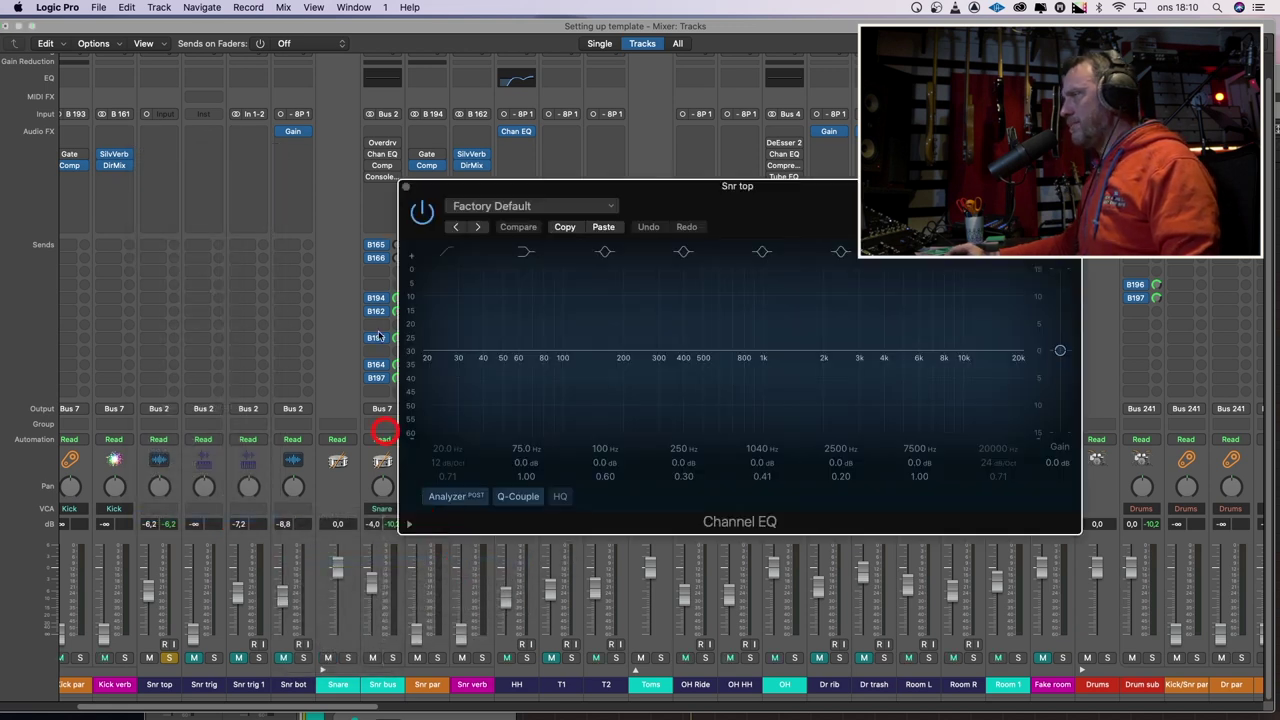
left_click_drag(706, 177, 611, 157)
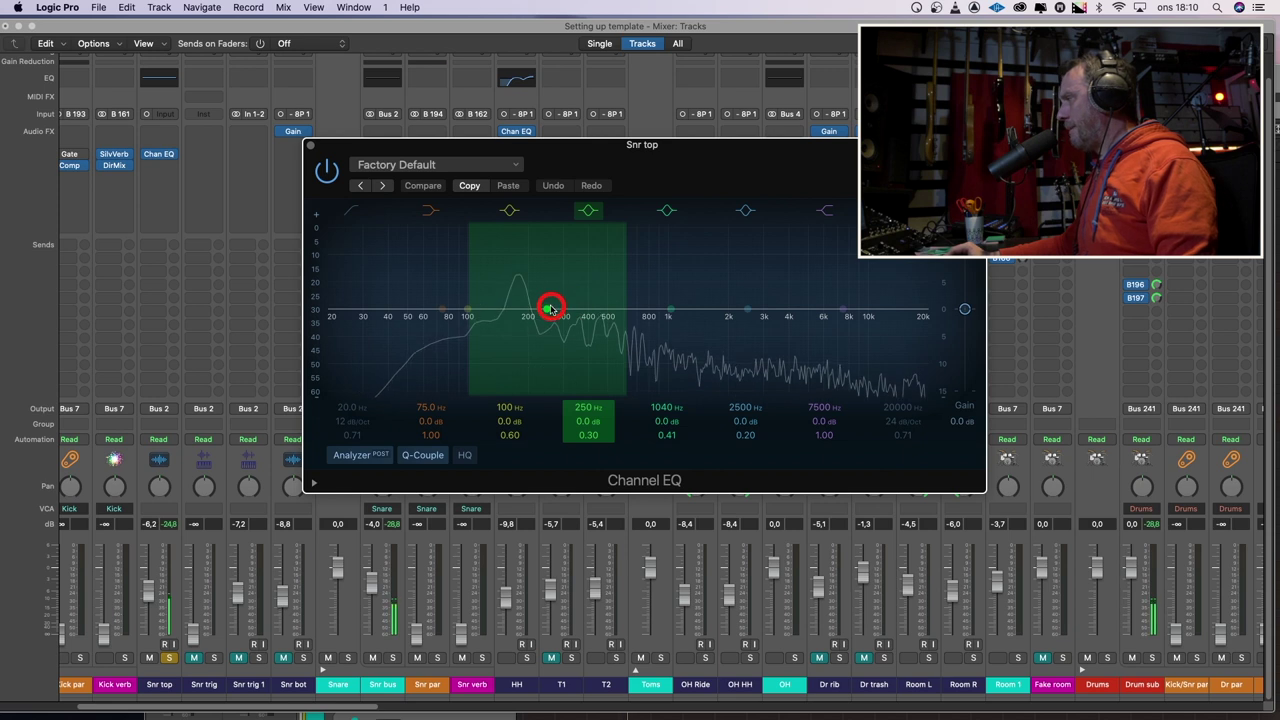
Sweep the Snr top EQ's 250 Hz bell band as a boost with Q 1.30, and cut it to -4.0 dB at 362 Hz
left_click_drag(546, 309, 564, 286)
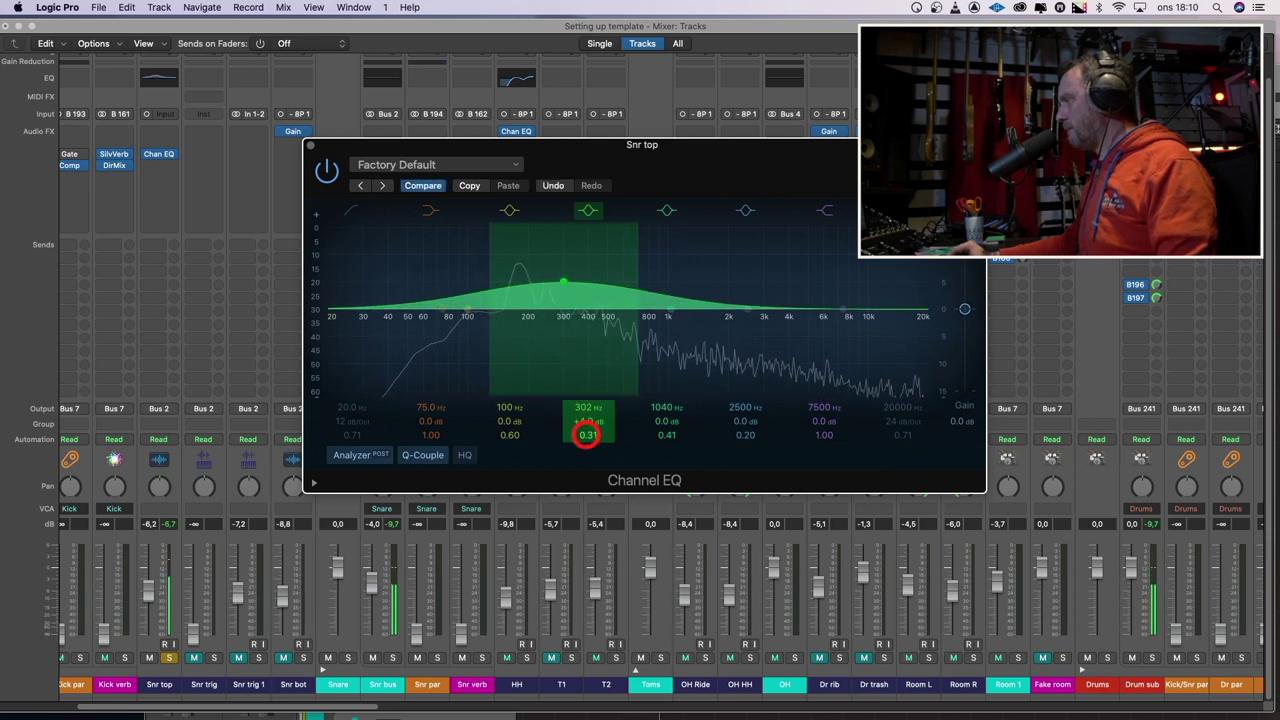
left_click_drag(587, 434, 587, 430)
left_click_drag(567, 285, 572, 283)
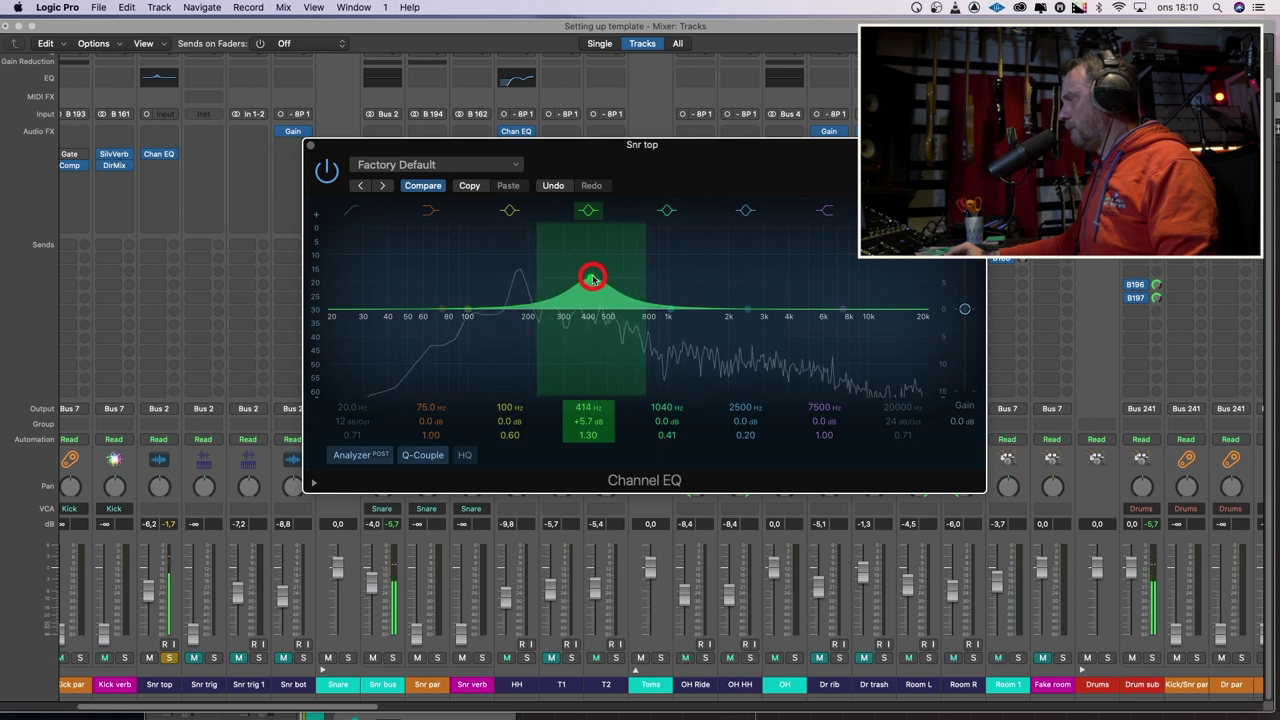
left_click_drag(587, 280, 580, 340)
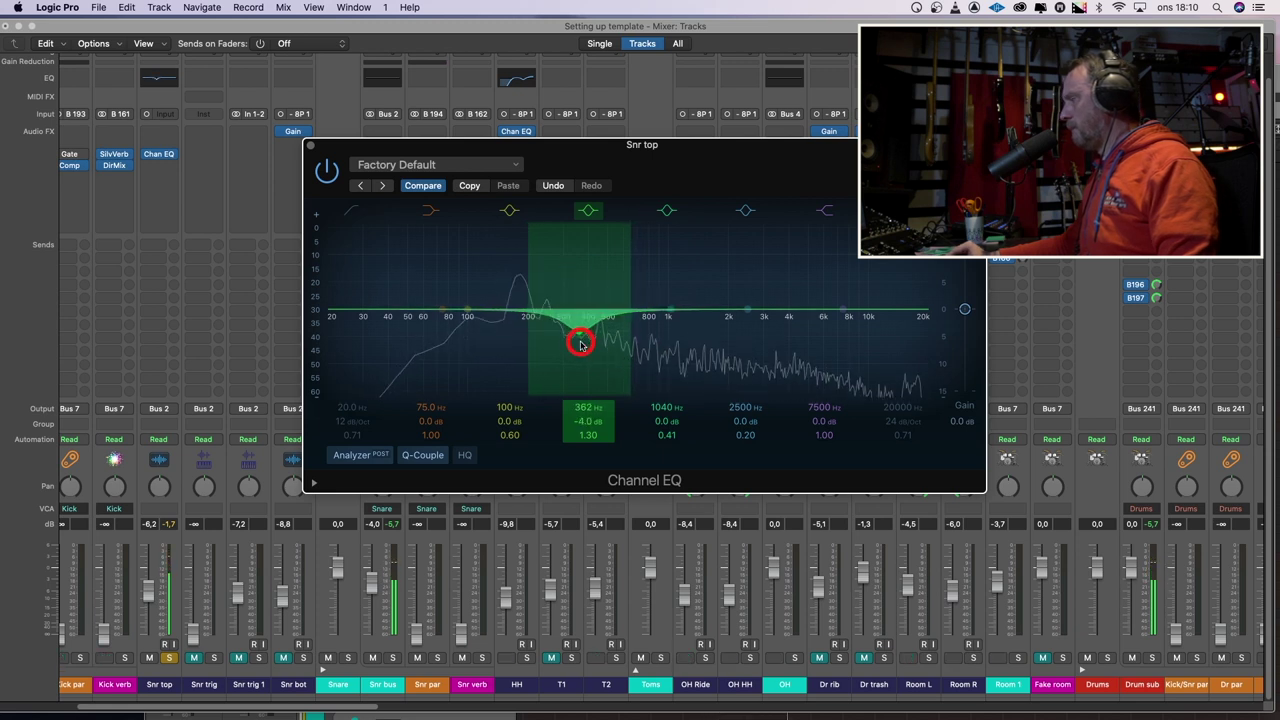
Refine the Snr top EQ cut to 390 Hz, -4.9 dB and Q 1.10
left_click_drag(591, 437, 591, 440)
left_click(586, 332)
left_click_drag(585, 410, 586, 423)
left_click(588, 318)
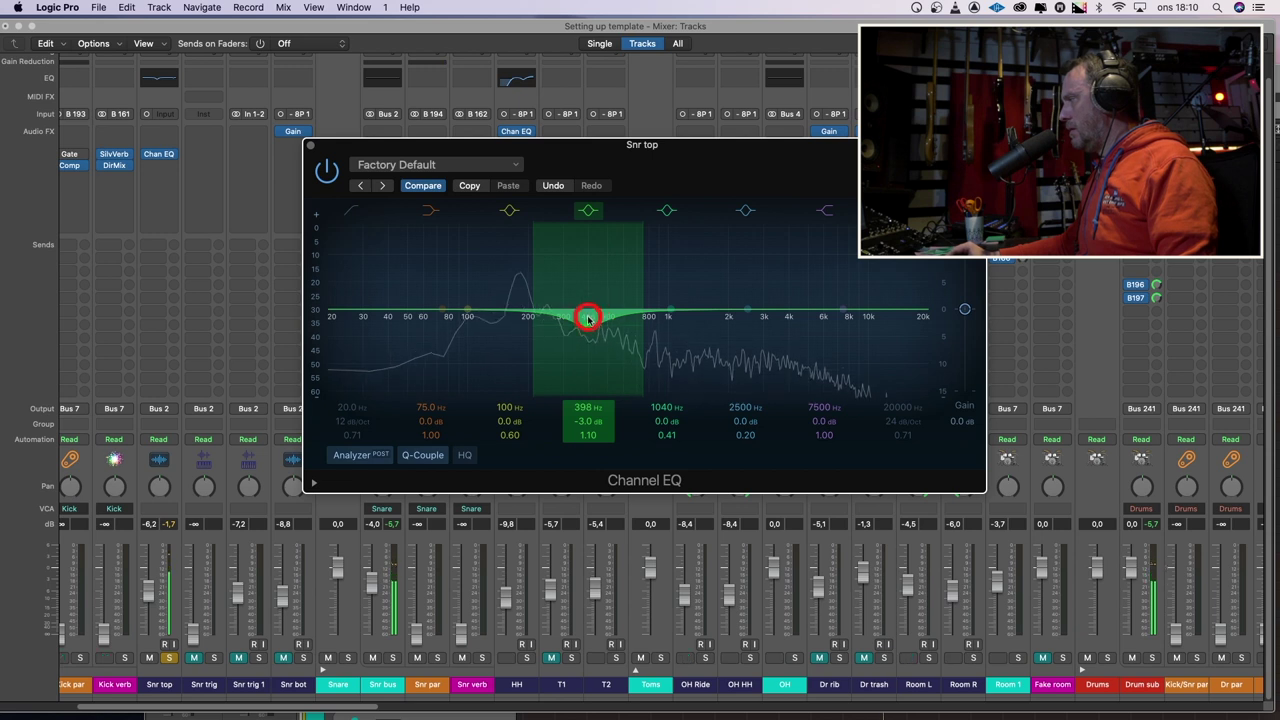
left_click_drag(587, 327, 584, 361)
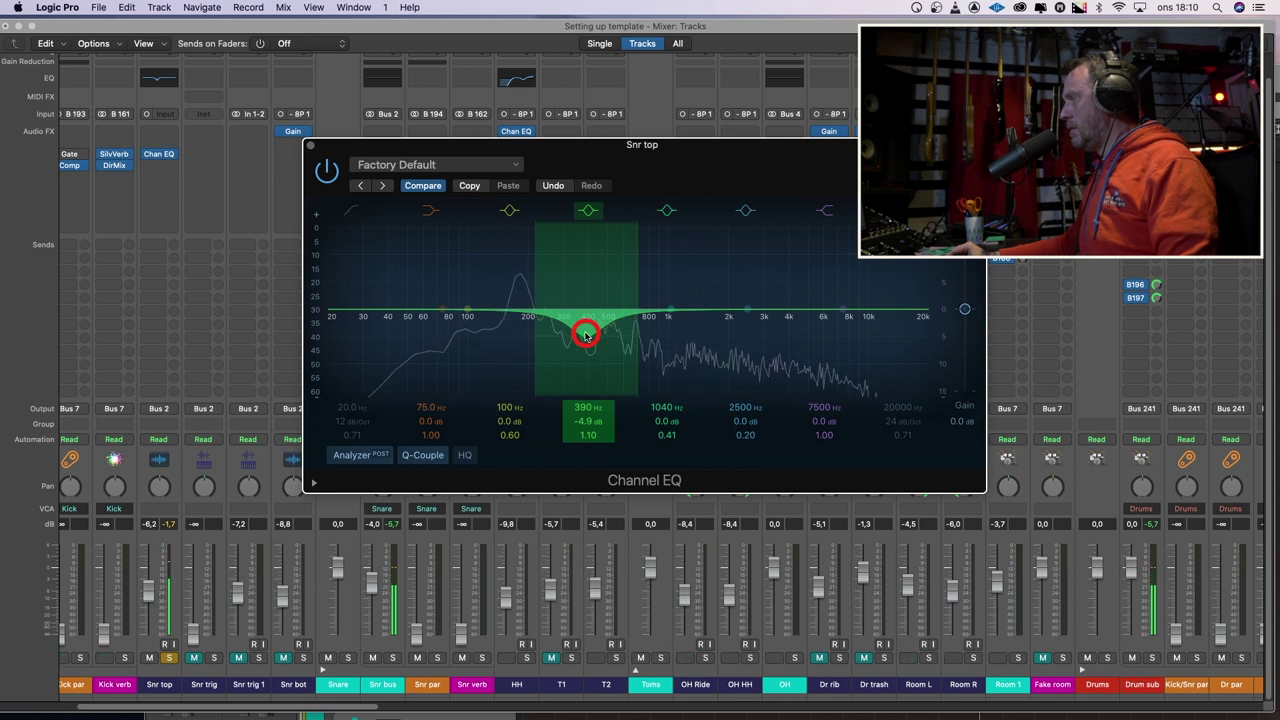
Compare Snr top with its EQ bypassed and active, and shift the cut slightly lower in frequency
left_click(327, 171)
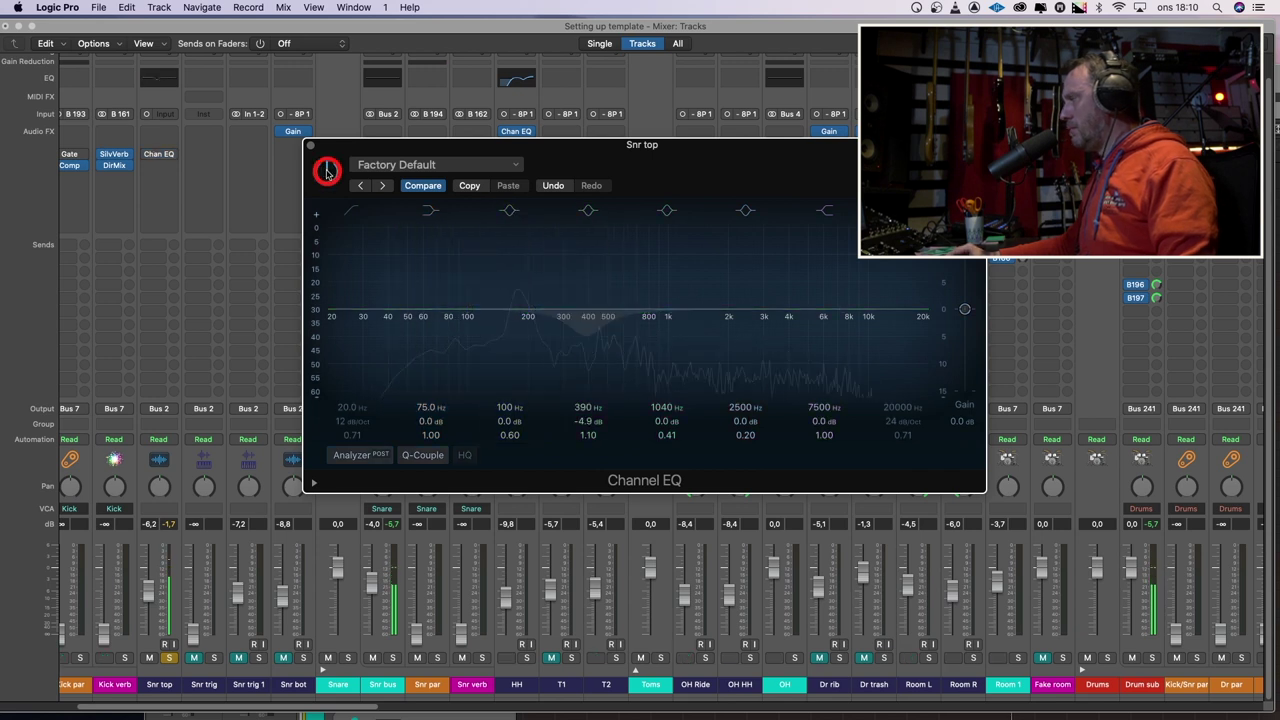
left_click(327, 171)
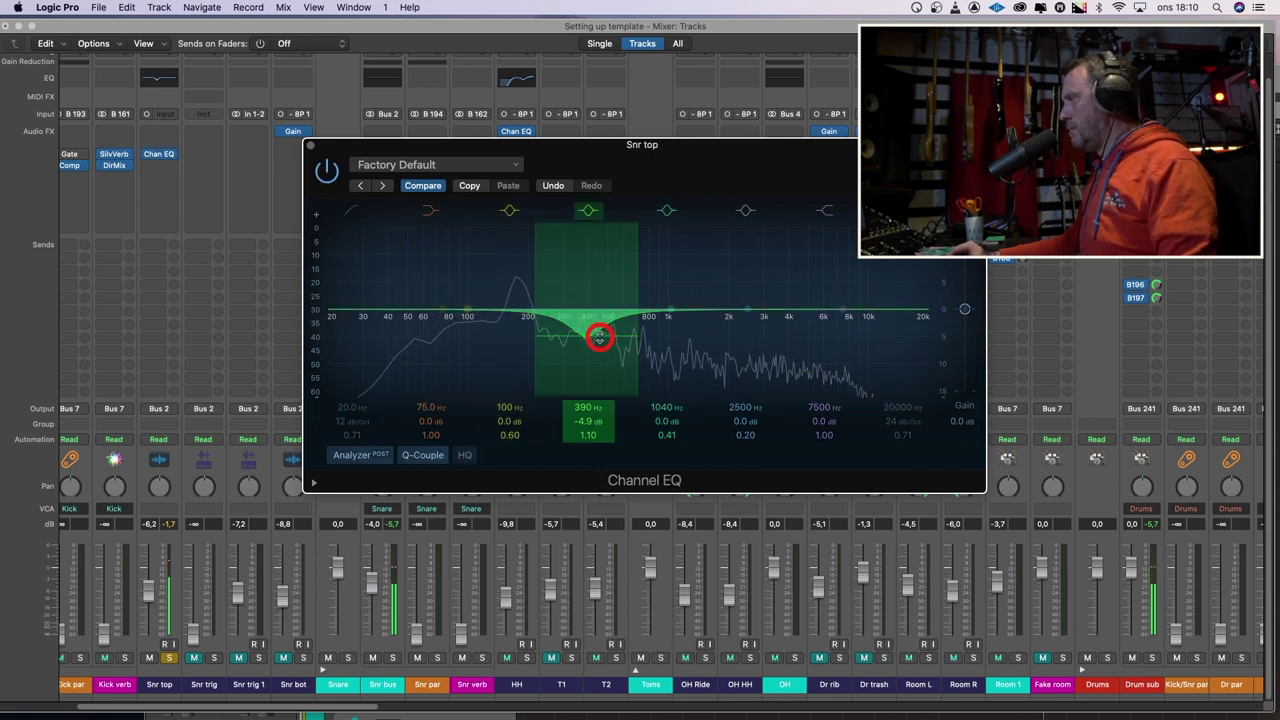
left_click_drag(591, 339, 580, 337)
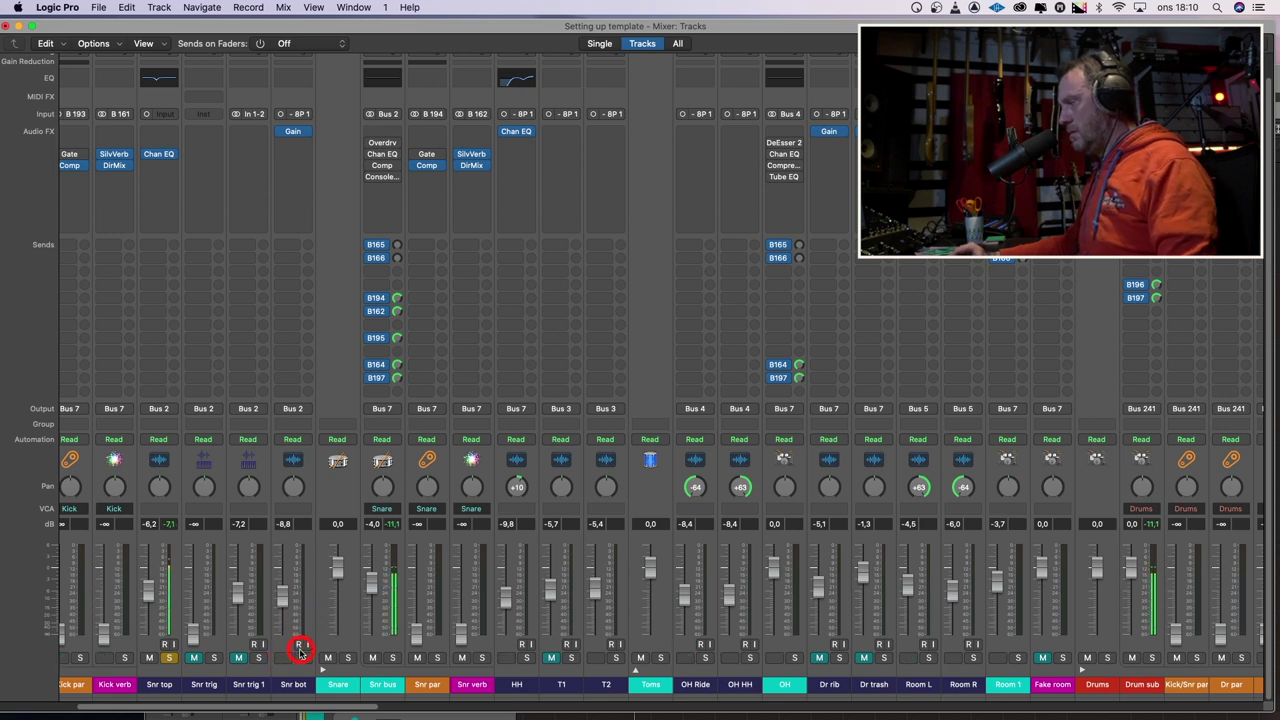
Solo Snr bot along with Snr top, lower Snr bot to -9.2 dB, and release both solos
left_click(304, 658)
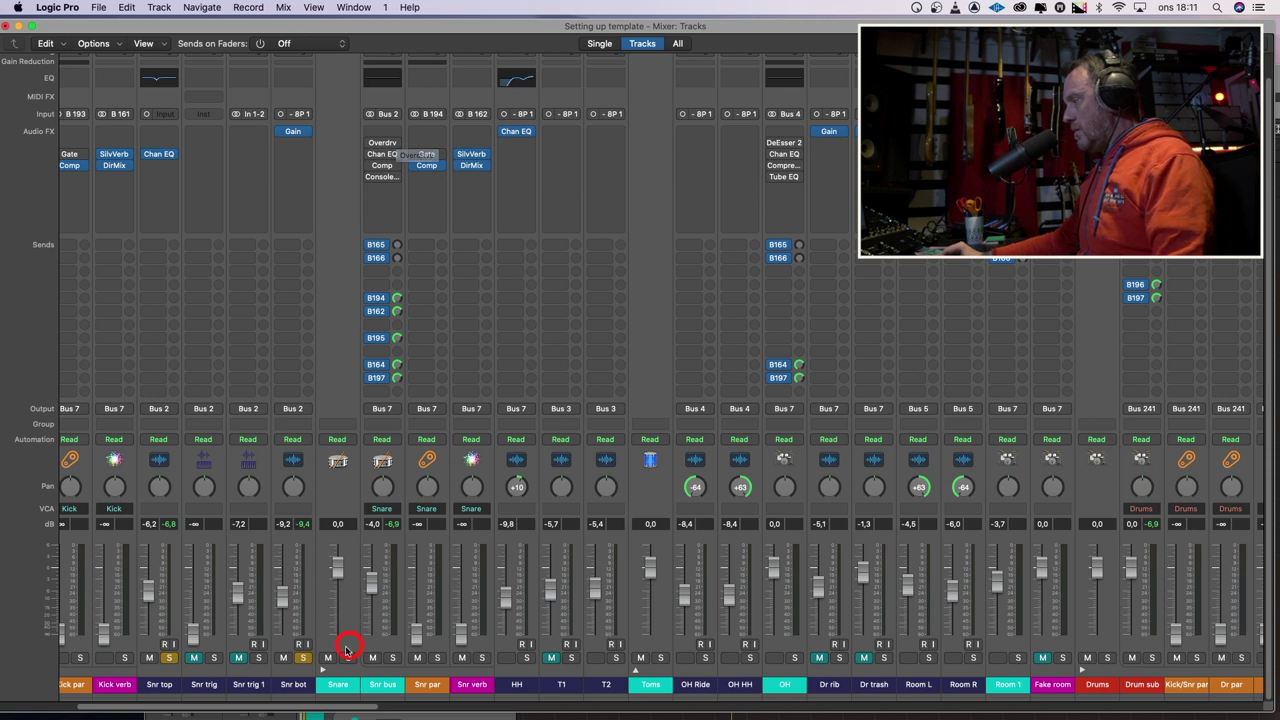
left_click(304, 657)
left_click(169, 657)
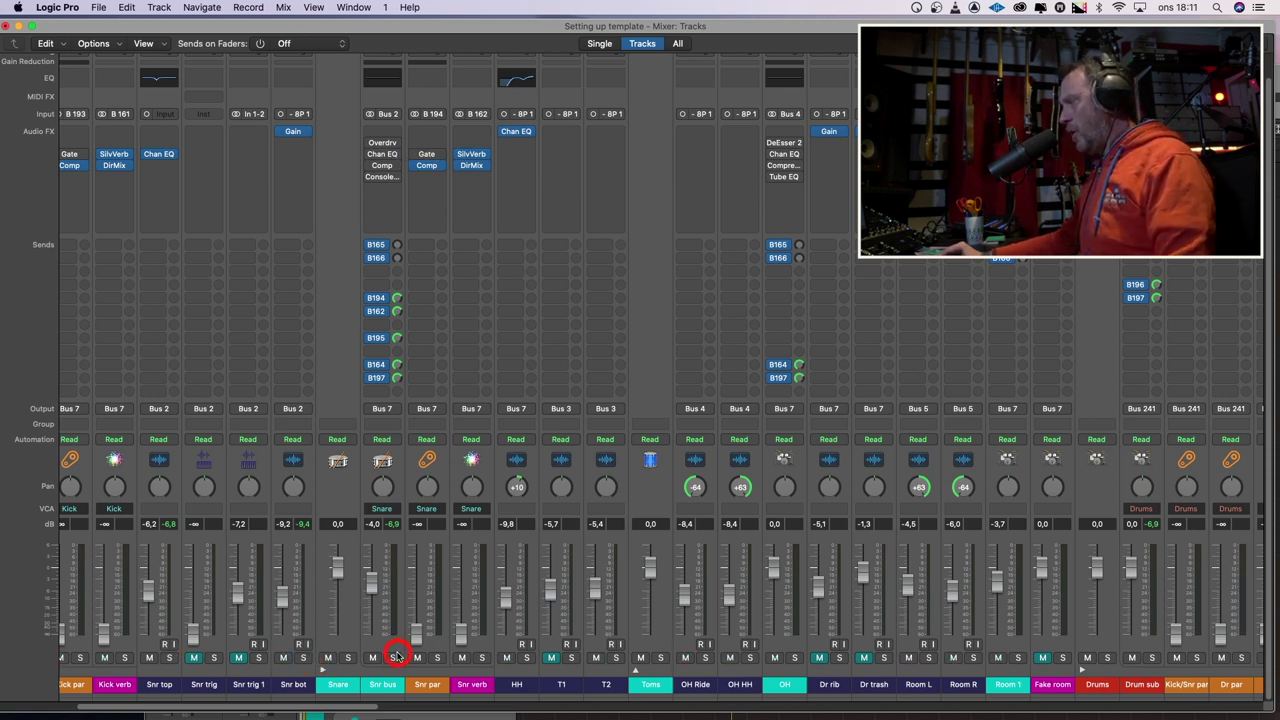
Enable the Vintage Console EQ on the soloed Snr bus and boost its mid and high gain
left_click(381, 178)
left_click(391, 659)
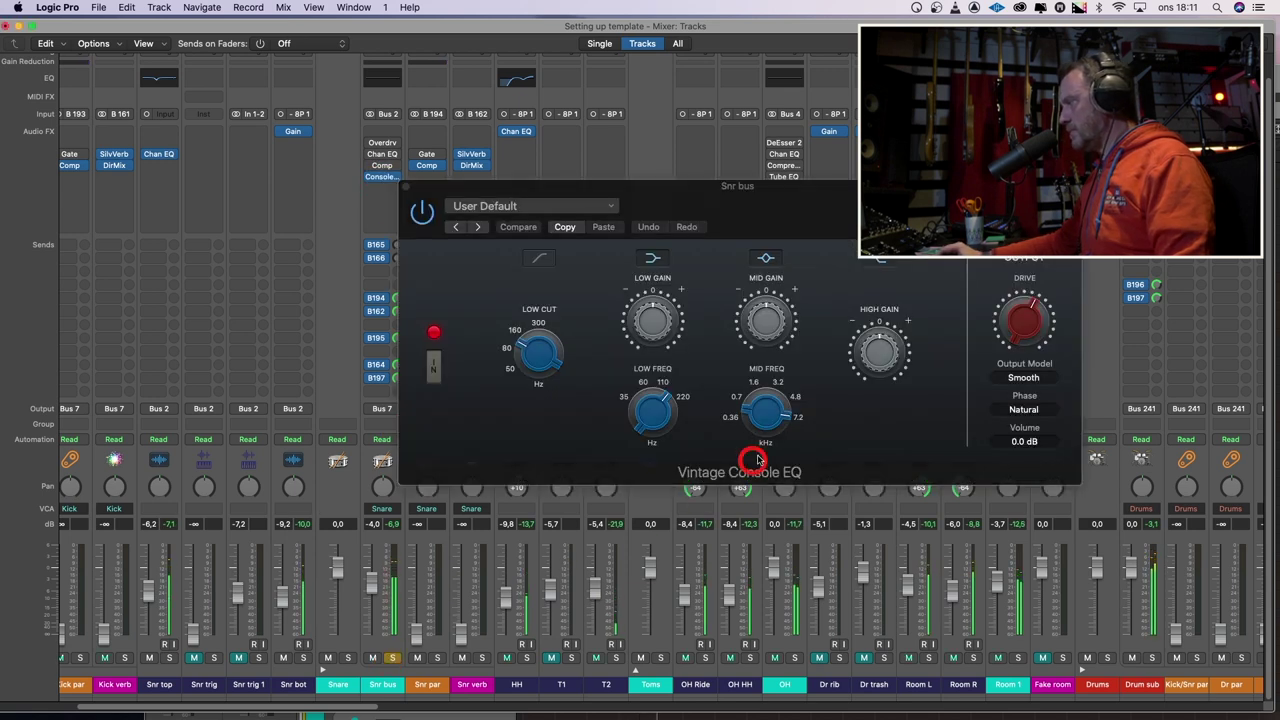
left_click_drag(880, 360, 873, 331)
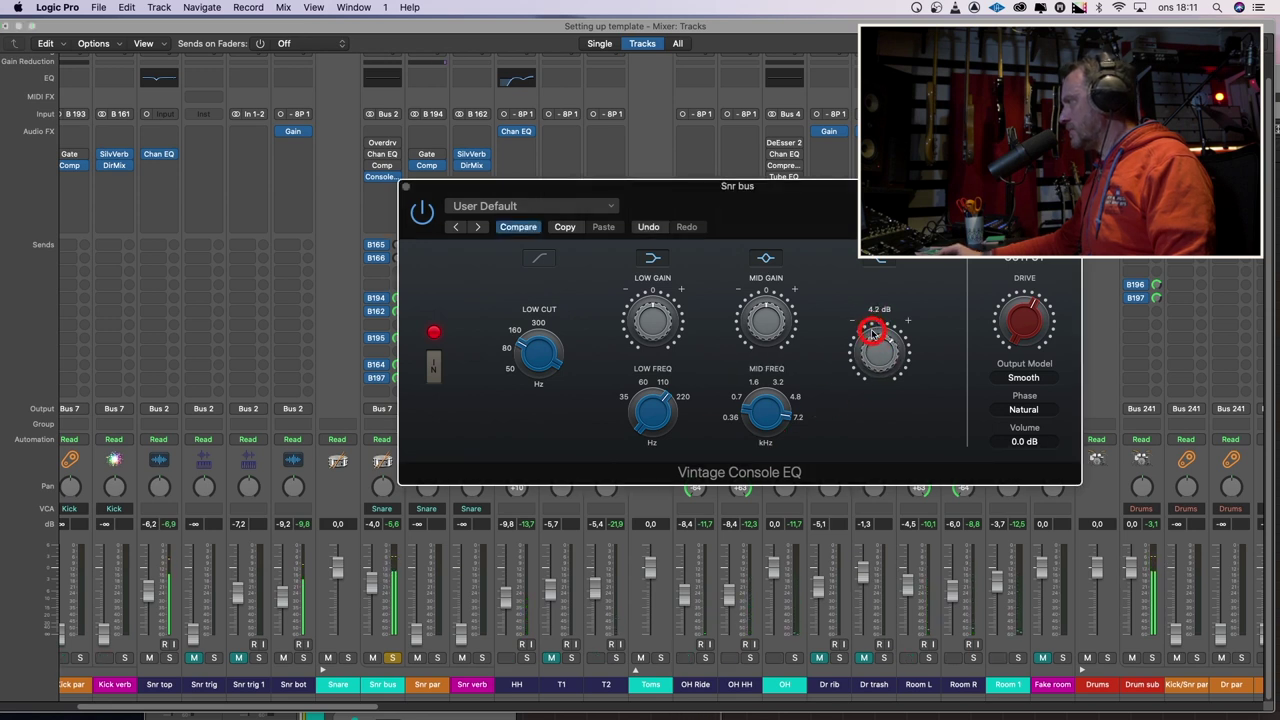
left_click_drag(774, 334, 766, 315)
left_click_drag(879, 347, 883, 362)
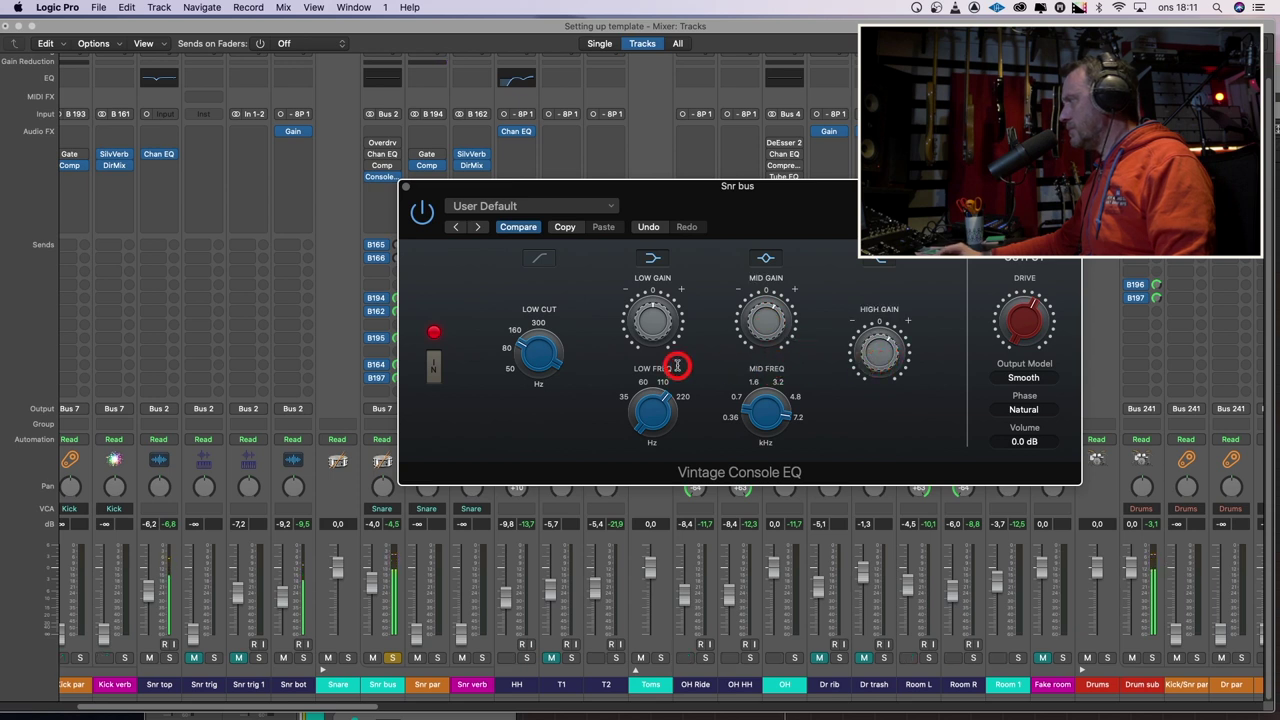
Adjust the low gain of the Snr bus Vintage Console EQ and set its low frequency to 189.750 Hz
left_click(648, 283)
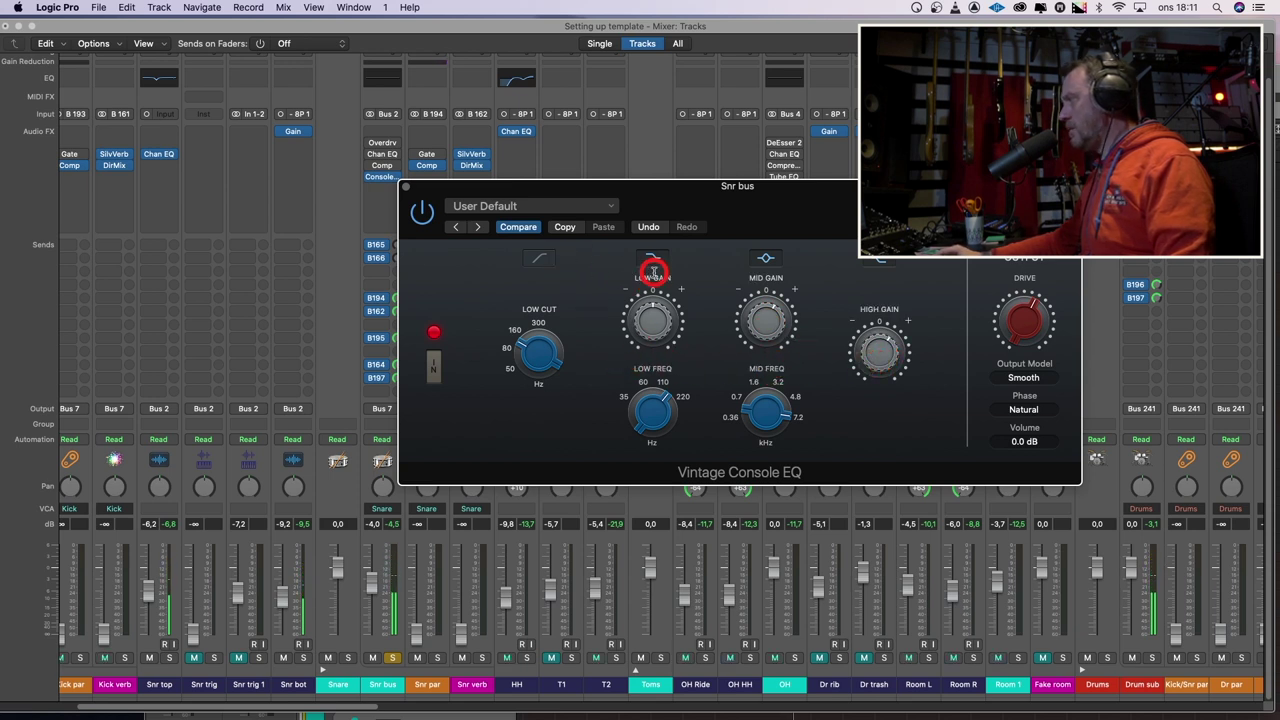
left_click(652, 366)
left_click_drag(654, 324, 648, 290)
left_click_drag(651, 404, 648, 400)
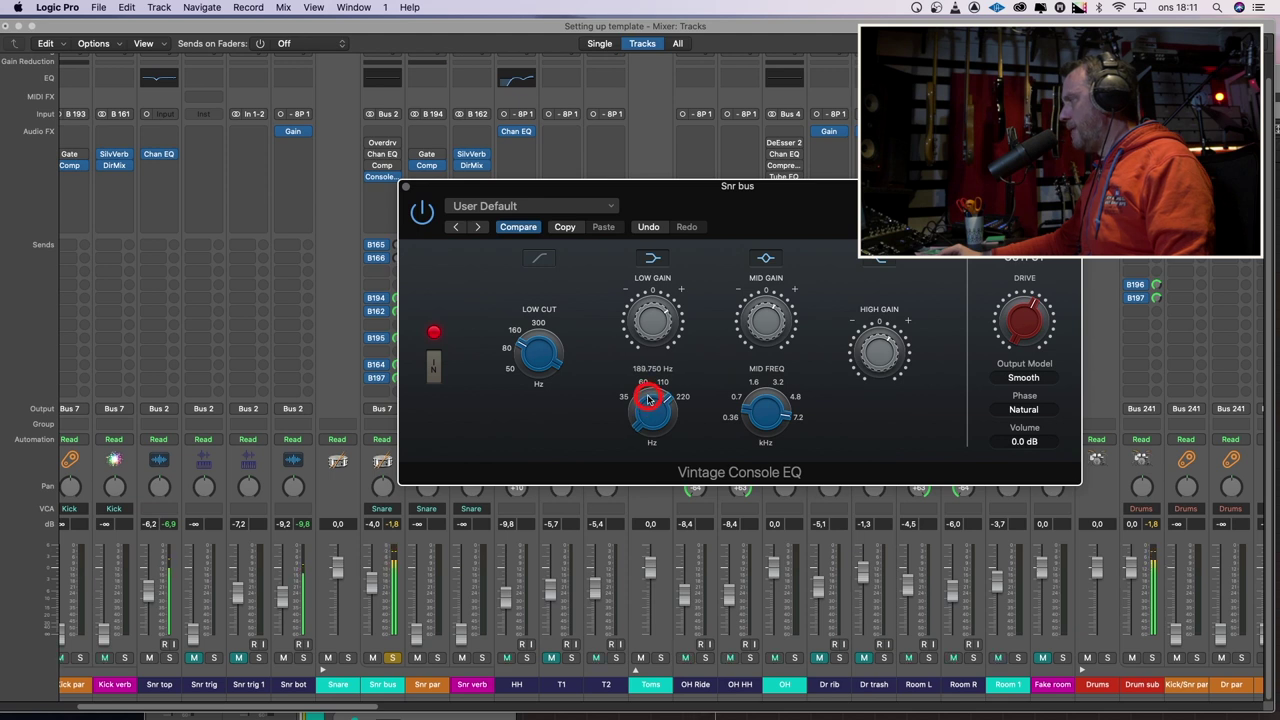
Adjust the low cut of the Snr bus Vintage Console EQ and close the plug-in
left_click(557, 262)
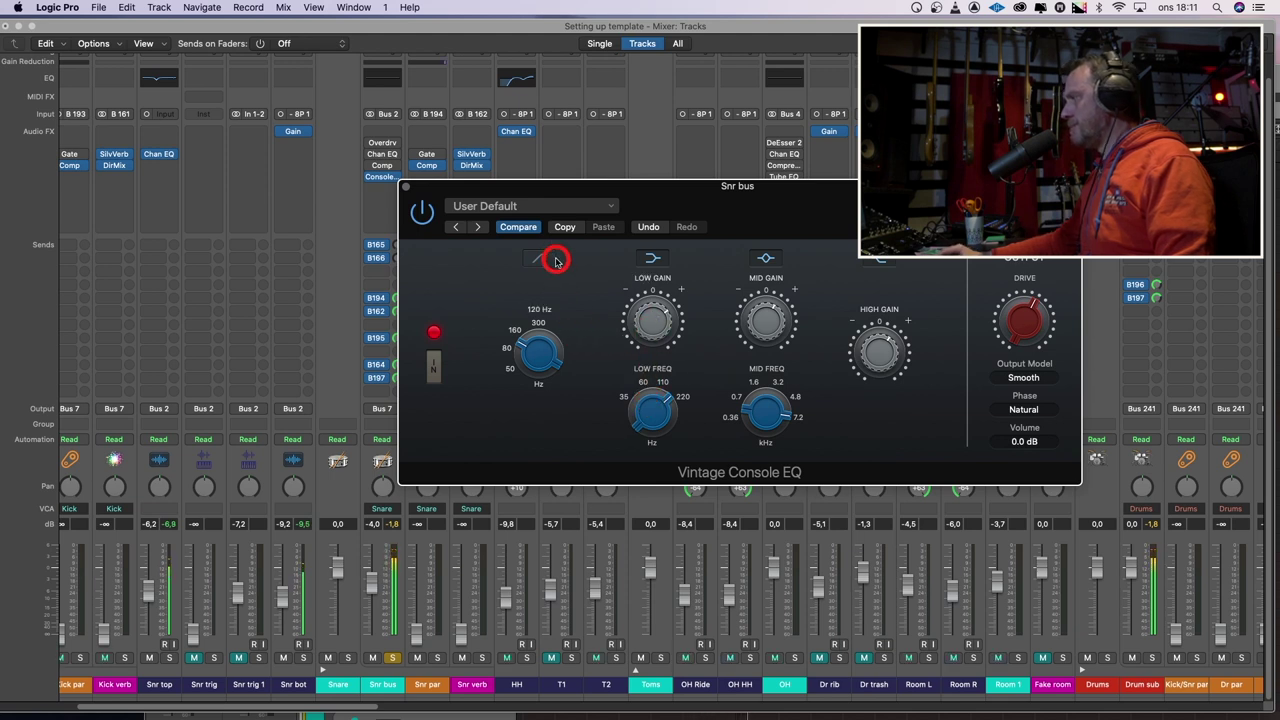
left_click(531, 349)
left_click_drag(531, 355, 505, 320)
left_click(406, 189)
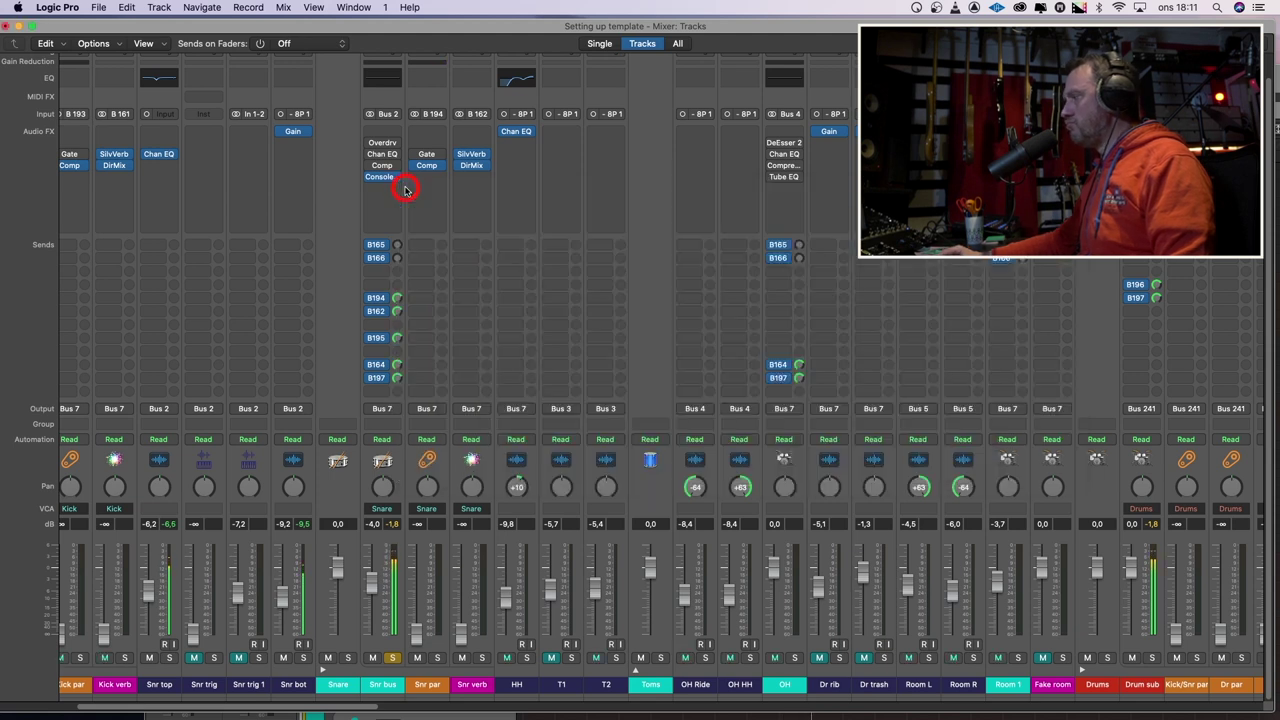
Move the solo from the Snr bus to the Drum sub and set the Snr bus level to -5.7 dB
left_click_drag(380, 594, 374, 606)
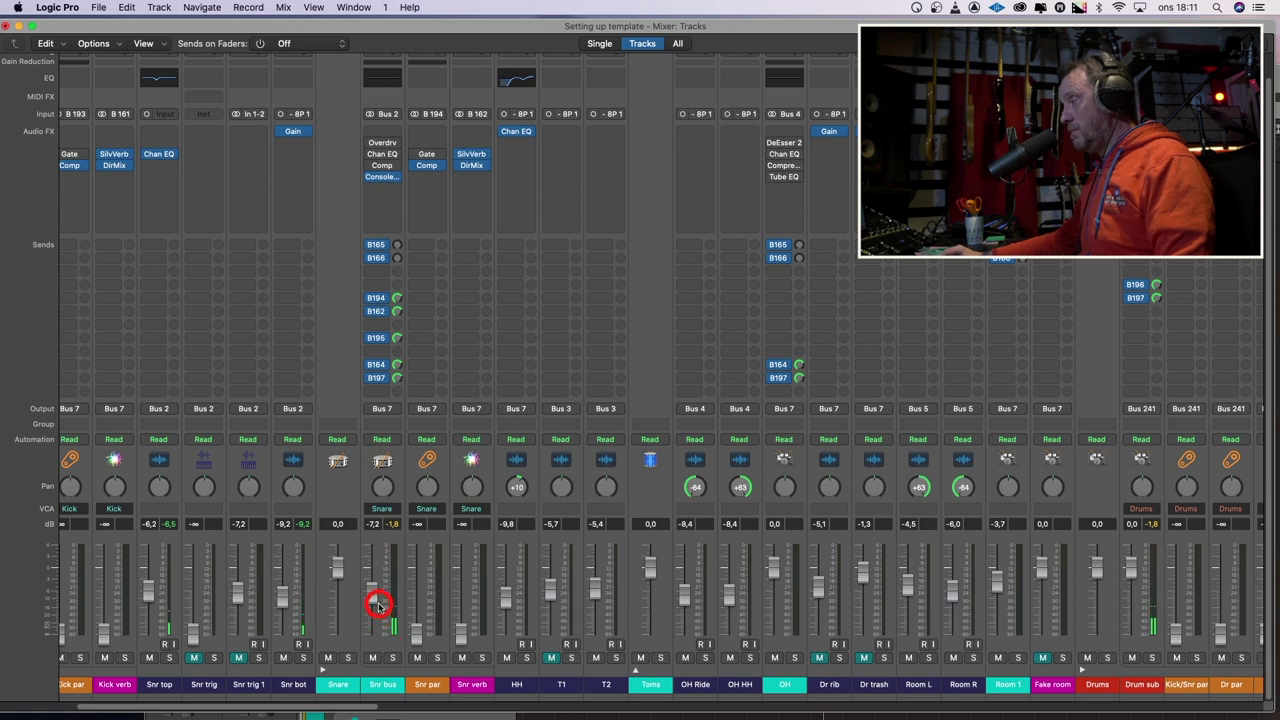
left_click(1154, 658)
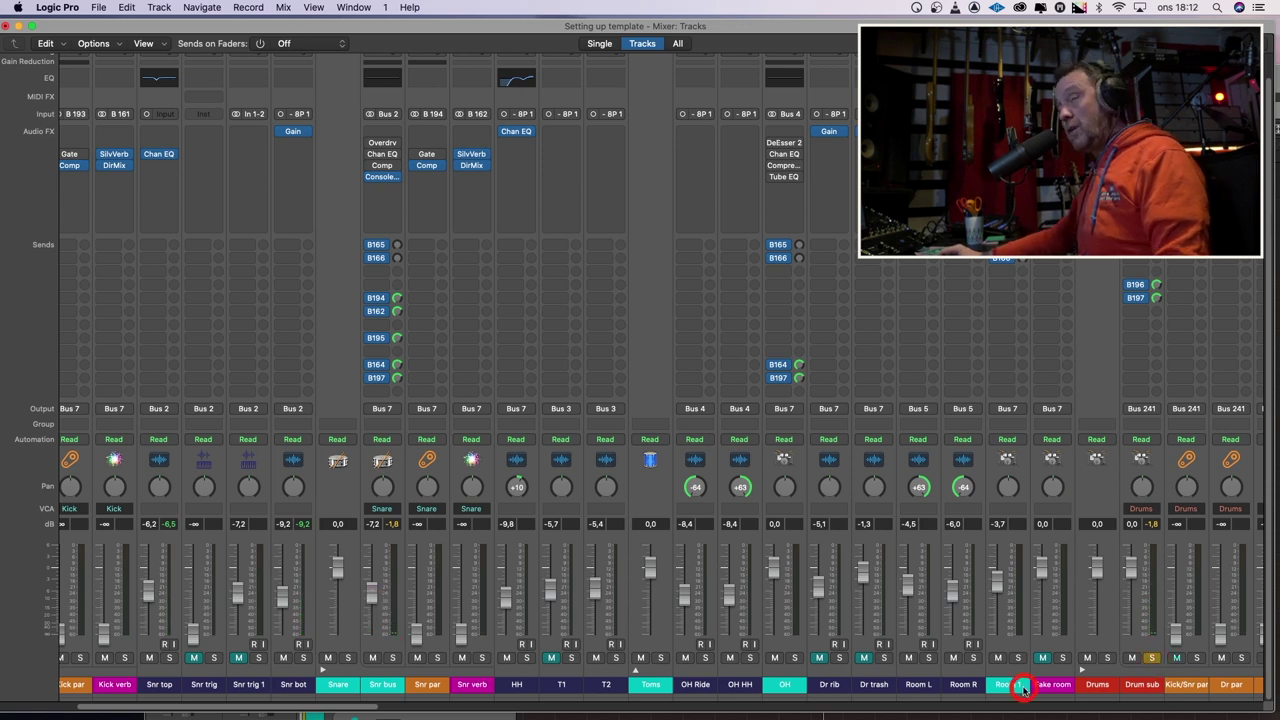
left_click_drag(362, 601, 370, 594)
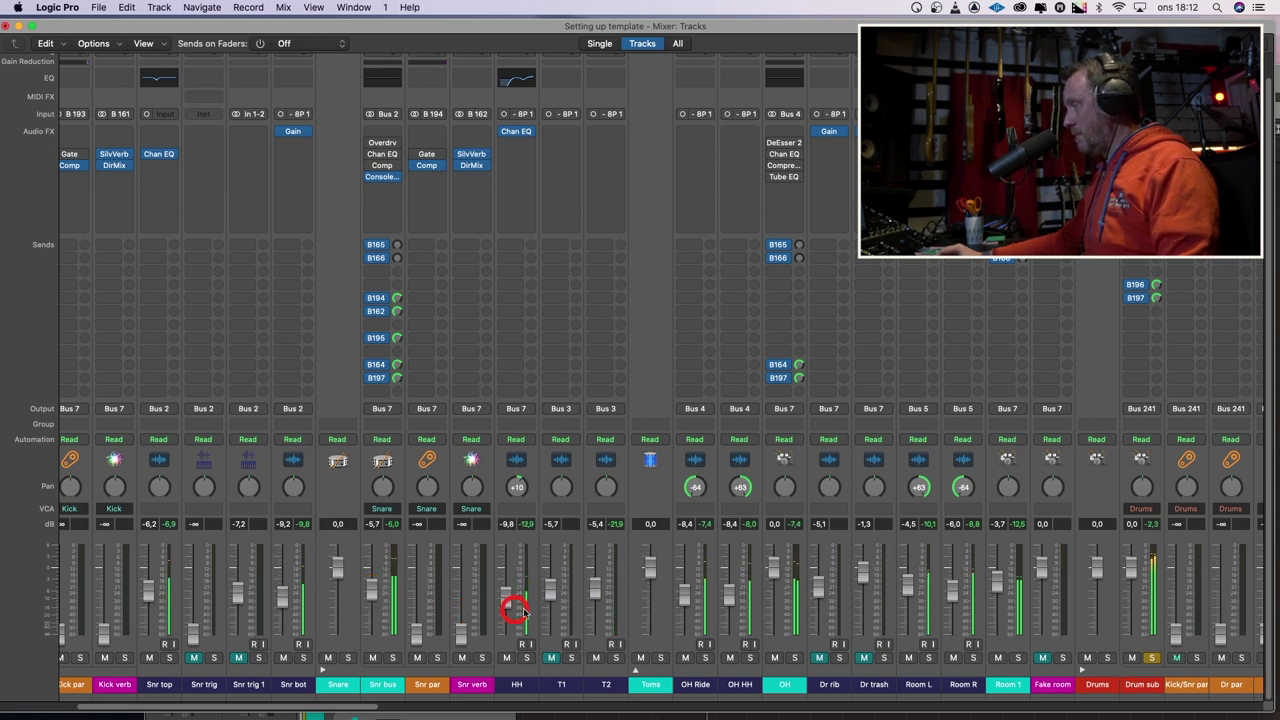
Mute the Room 1 and T2 channels in the drum mix
left_click(1001, 659)
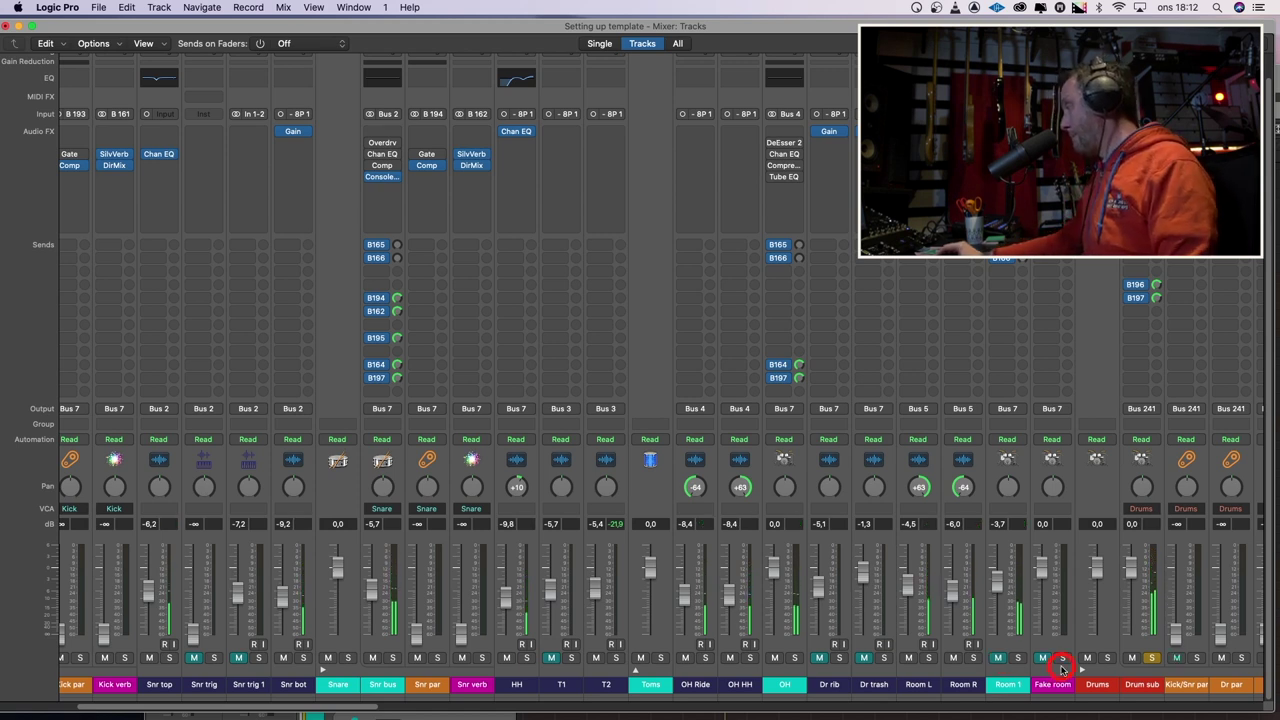
left_click(595, 657)
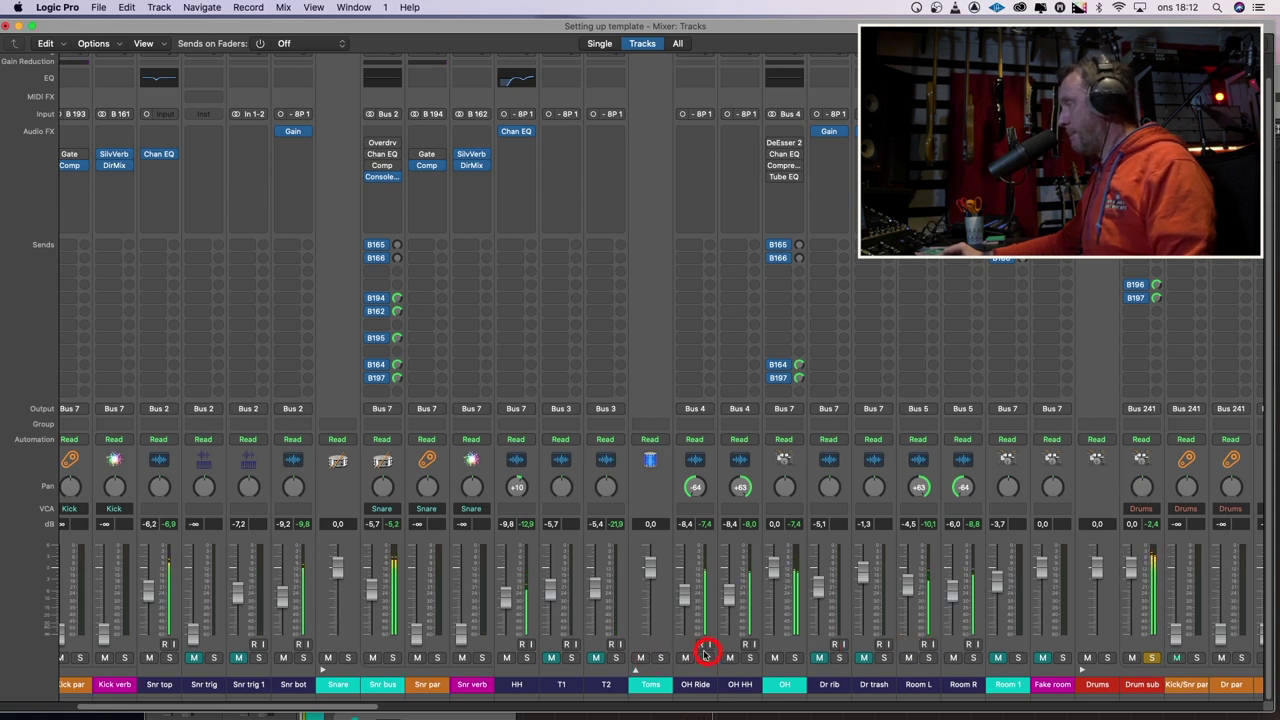
left_click_drag(641, 667, 546, 676)
Play back with the Kick bus soloed and raise Kick in to -5.6 dB
left_click_drag(371, 708, 277, 710)
key("space")
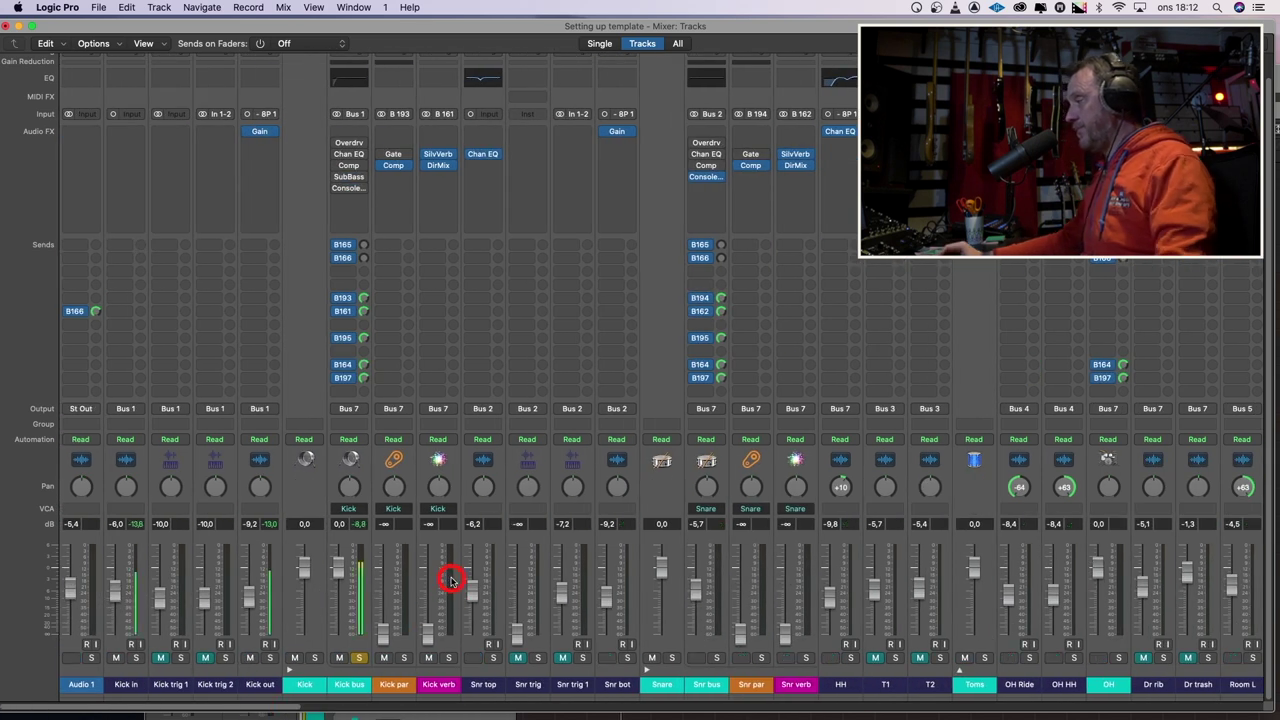
left_click_drag(115, 596, 115, 594)
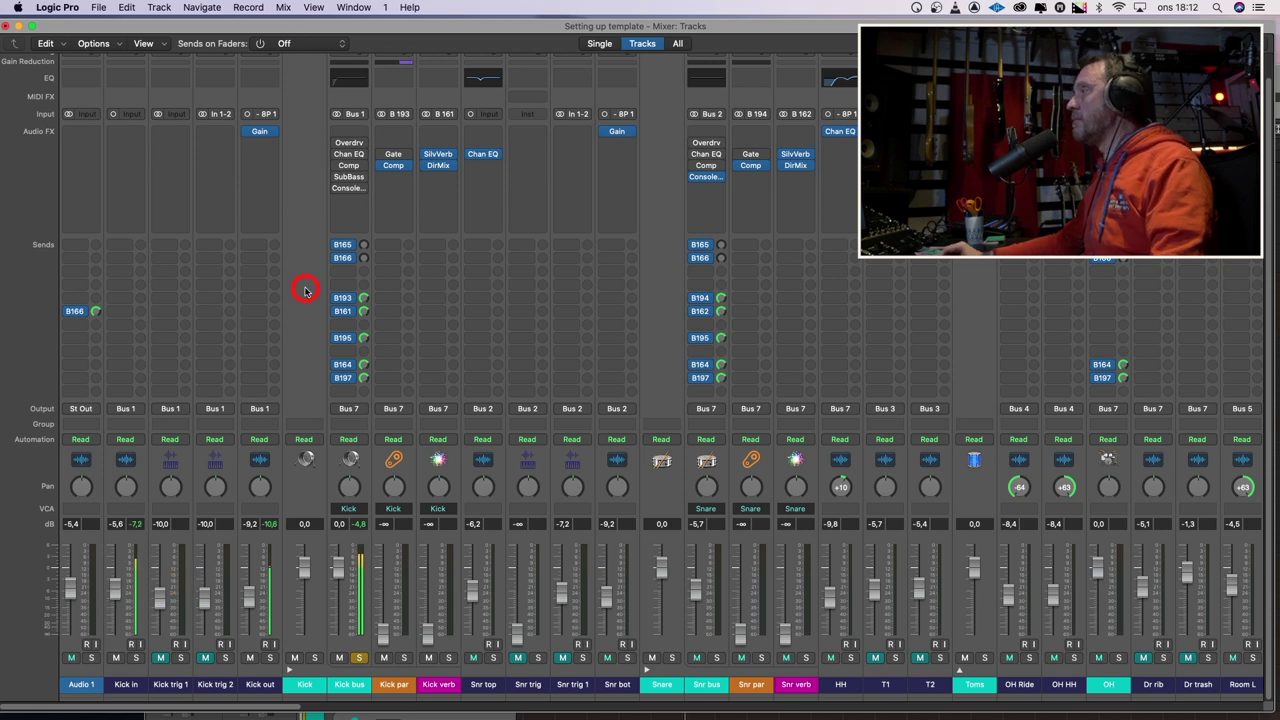
Set the Kick bus Overdrive to 3.00 dB drive and -4.0 dB output, and bypass it for comparison
left_click(349, 143)
left_click_drag(451, 302, 517, 293)
left_click(518, 285)
left_click(451, 281)
left_click(423, 212)
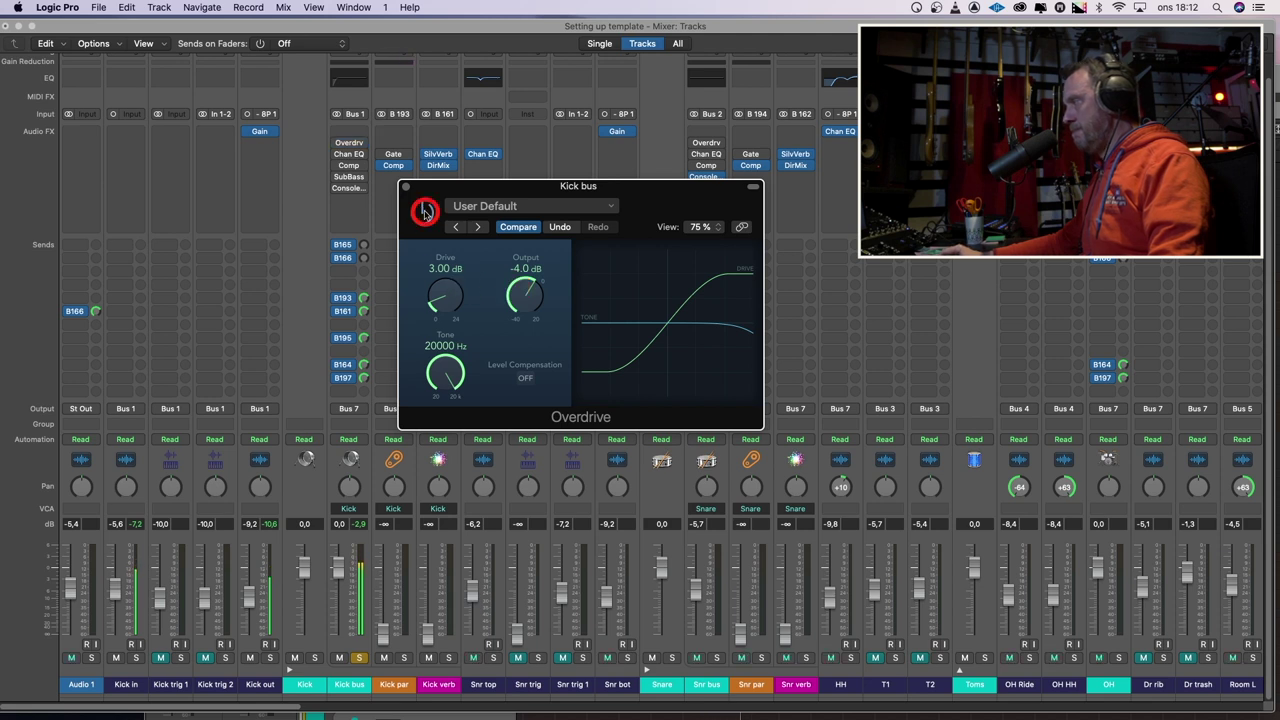
Switch the Kick bus Overdrive back on and cut about 8.6 dB at 244 Hz in the Kick bus Channel EQ during playback
left_click(424, 212)
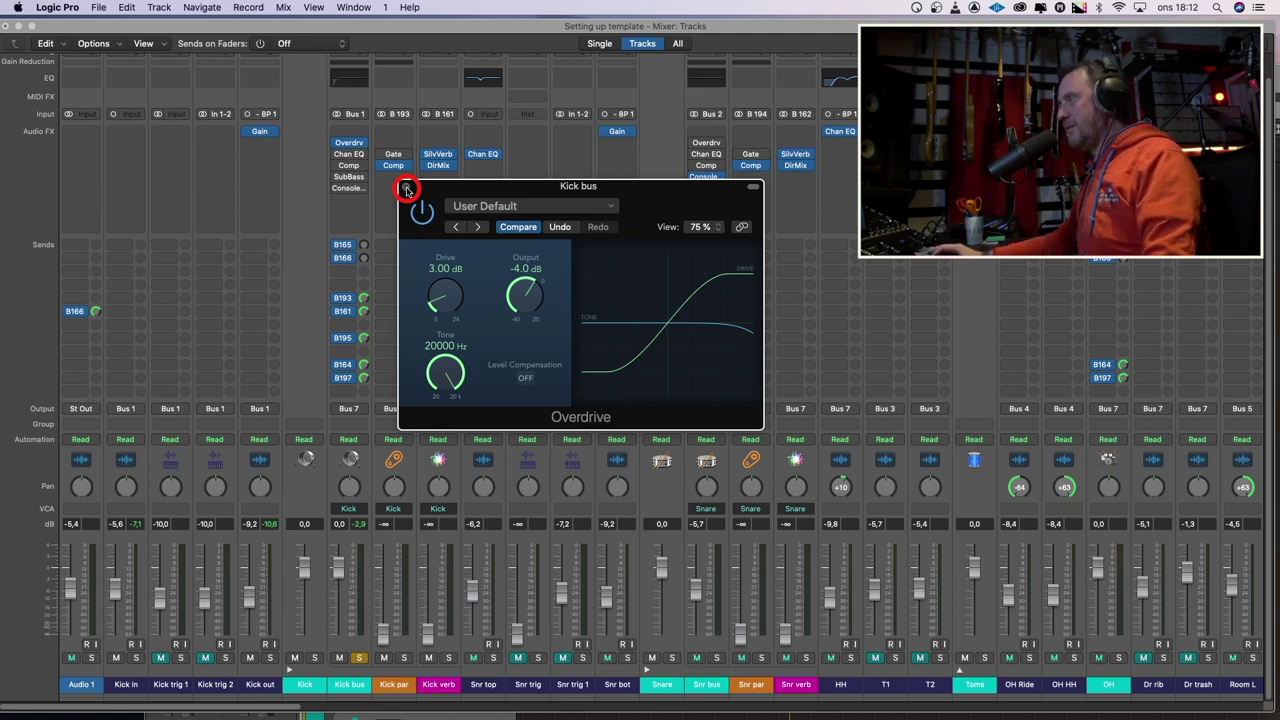
left_click(407, 189)
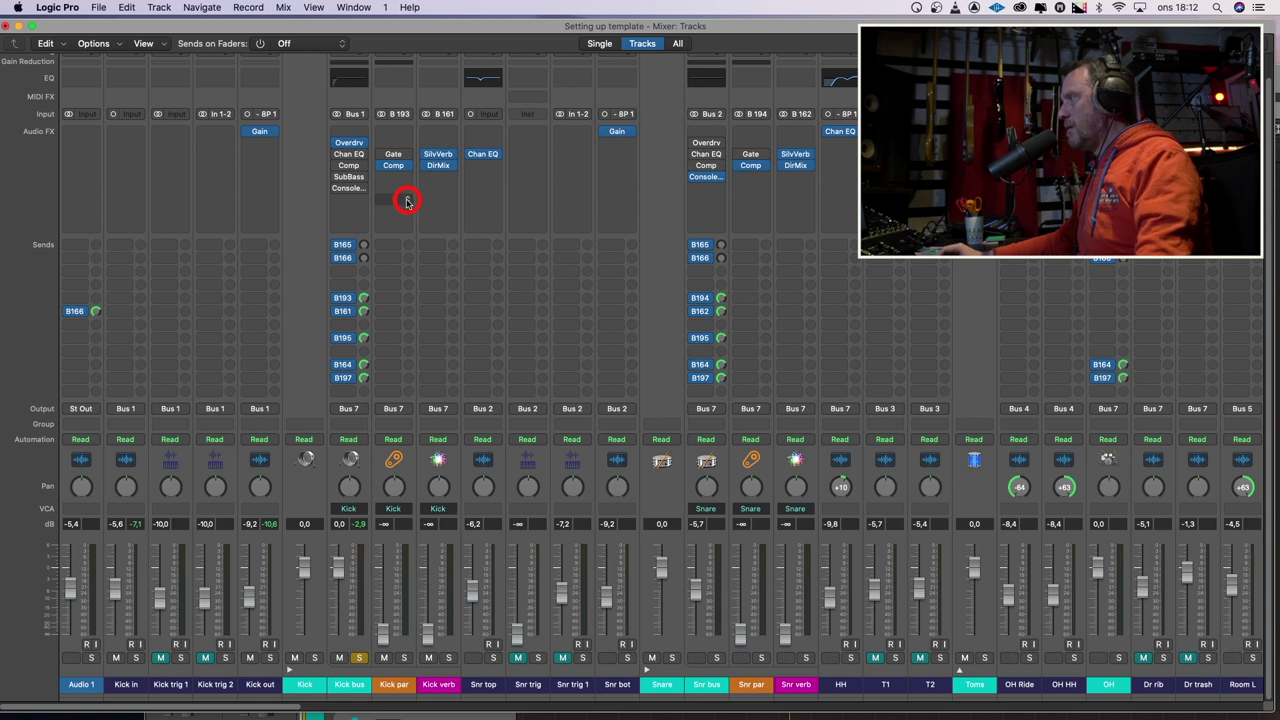
left_click(347, 153)
left_click_drag(549, 343, 445, 364)
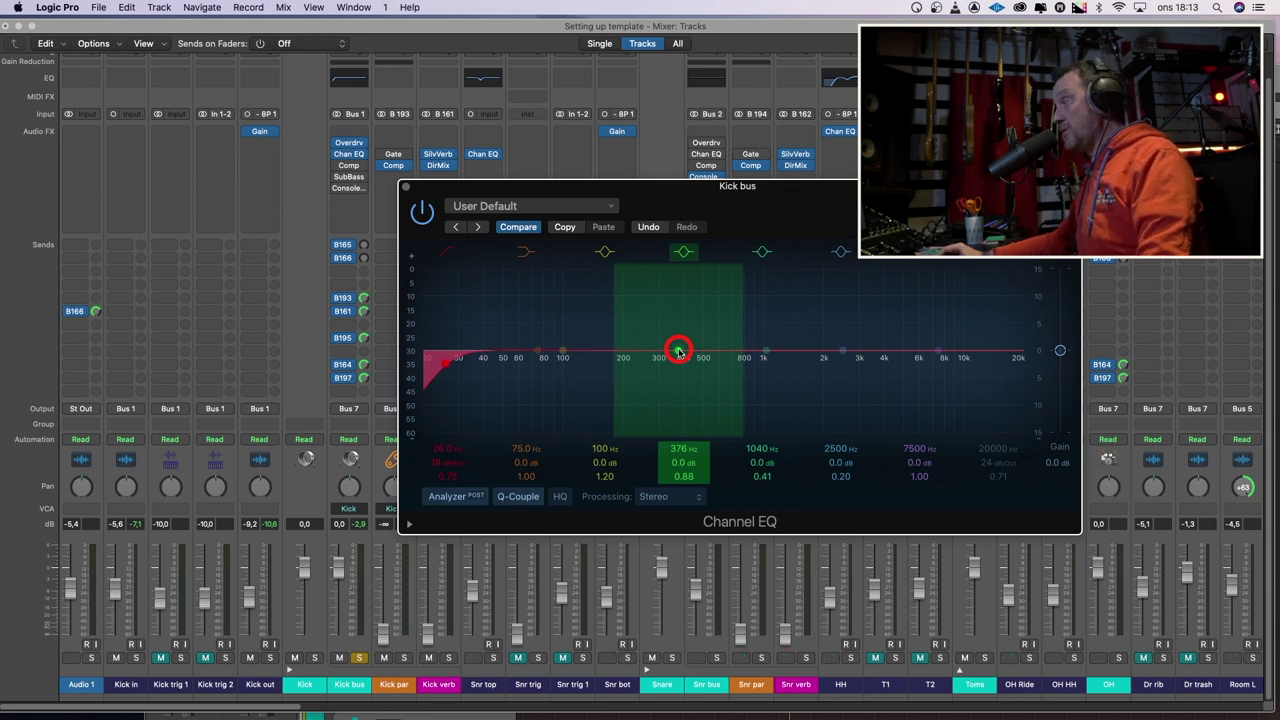
key("space")
left_click_drag(678, 351, 641, 407)
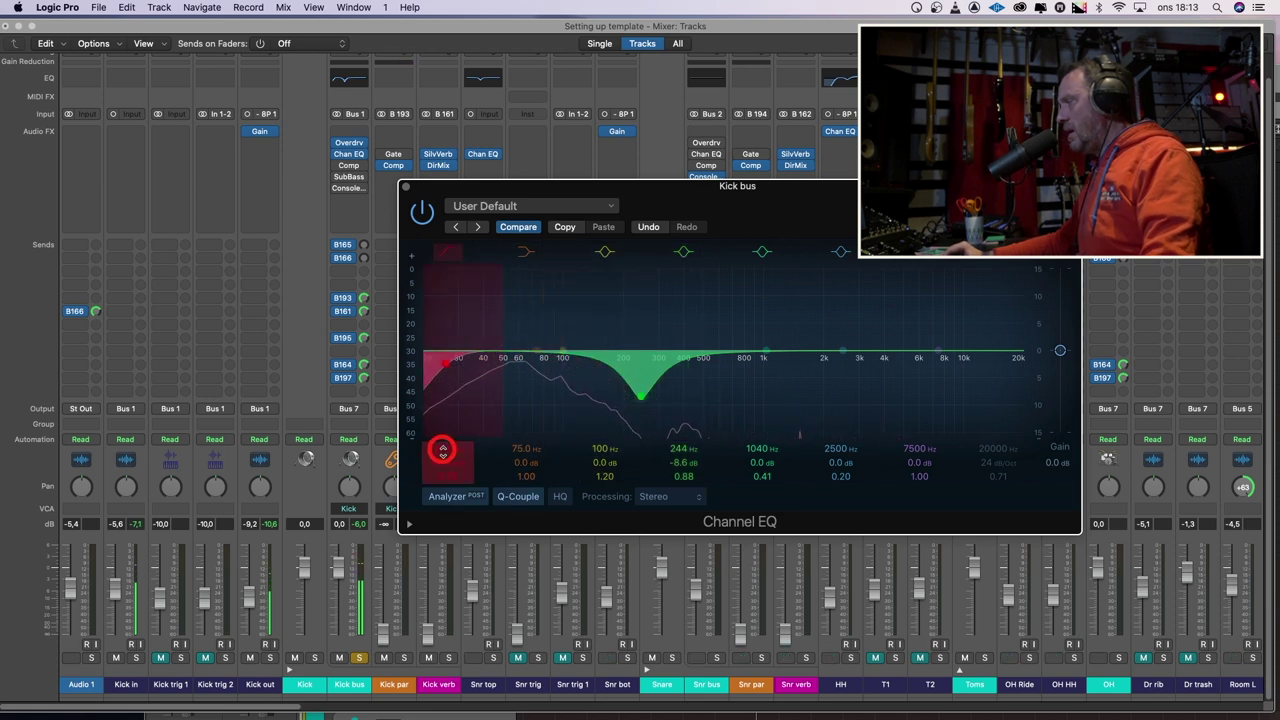
Set the Kick bus Channel EQ low cut to 24 dB/Oct at 43 Hz and close the EQ
left_click_drag(441, 464, 441, 454)
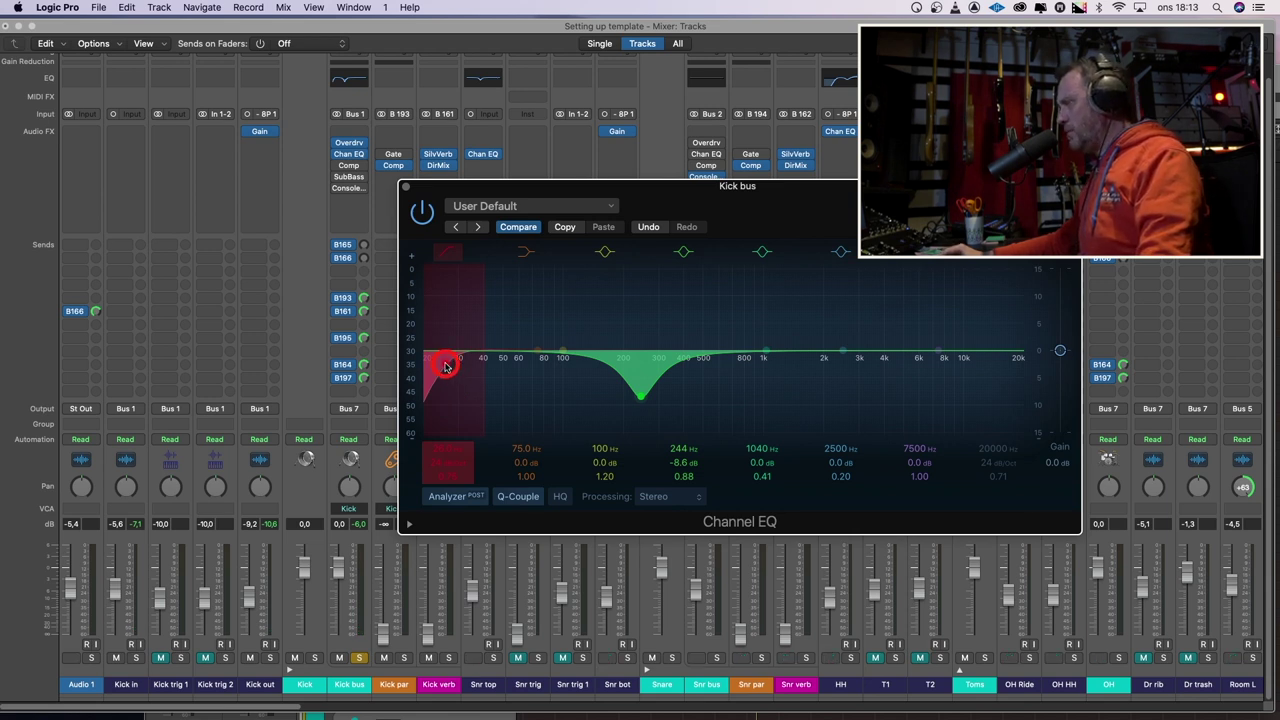
left_click_drag(446, 366, 472, 367)
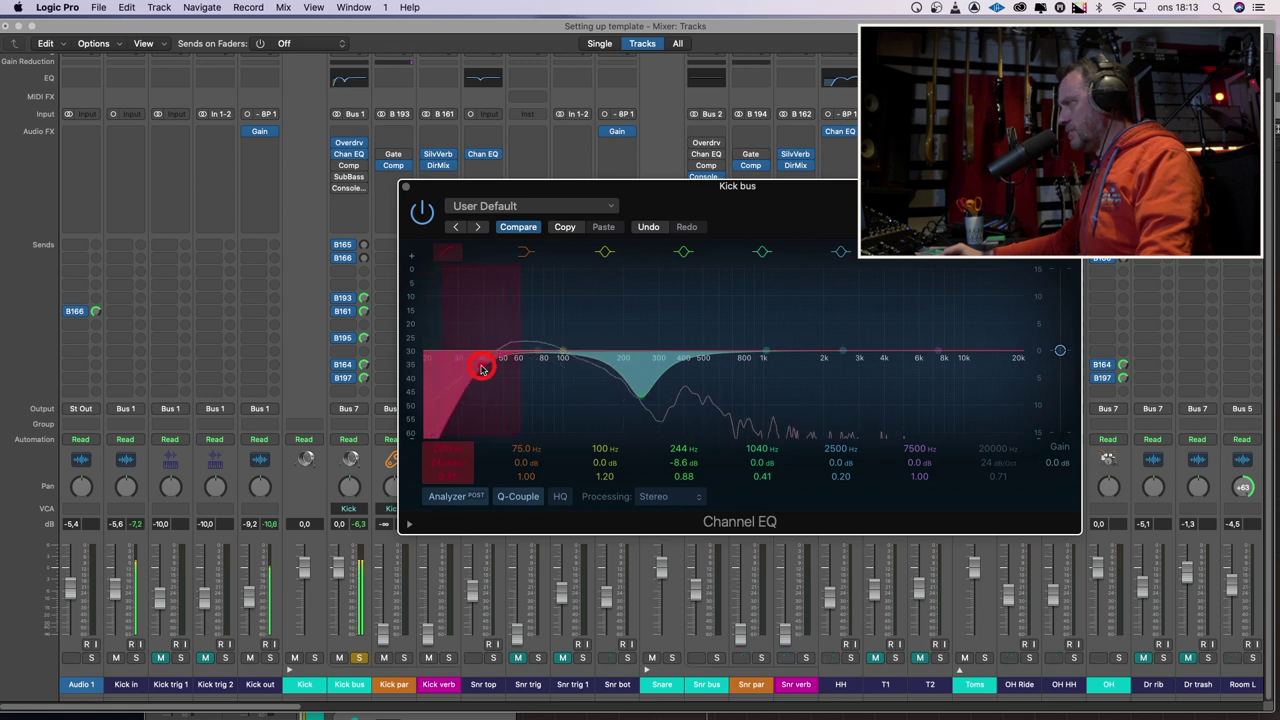
left_click_drag(484, 370, 493, 369)
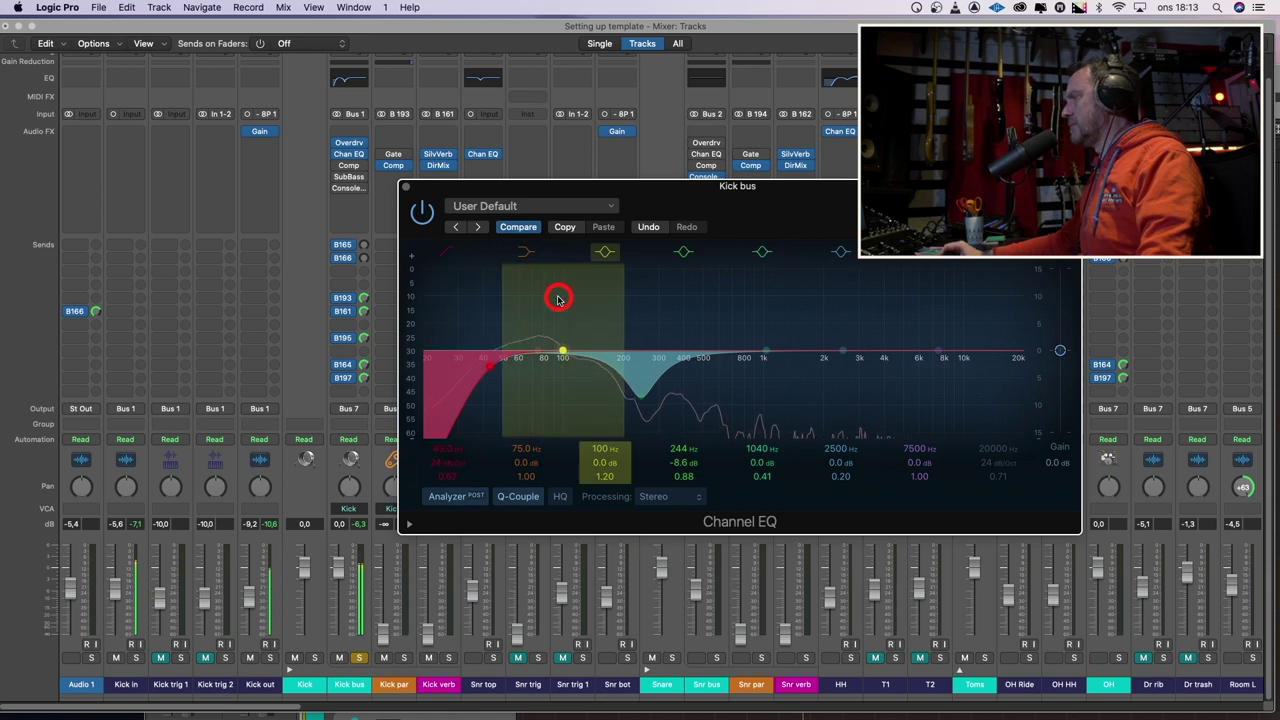
left_click(406, 186)
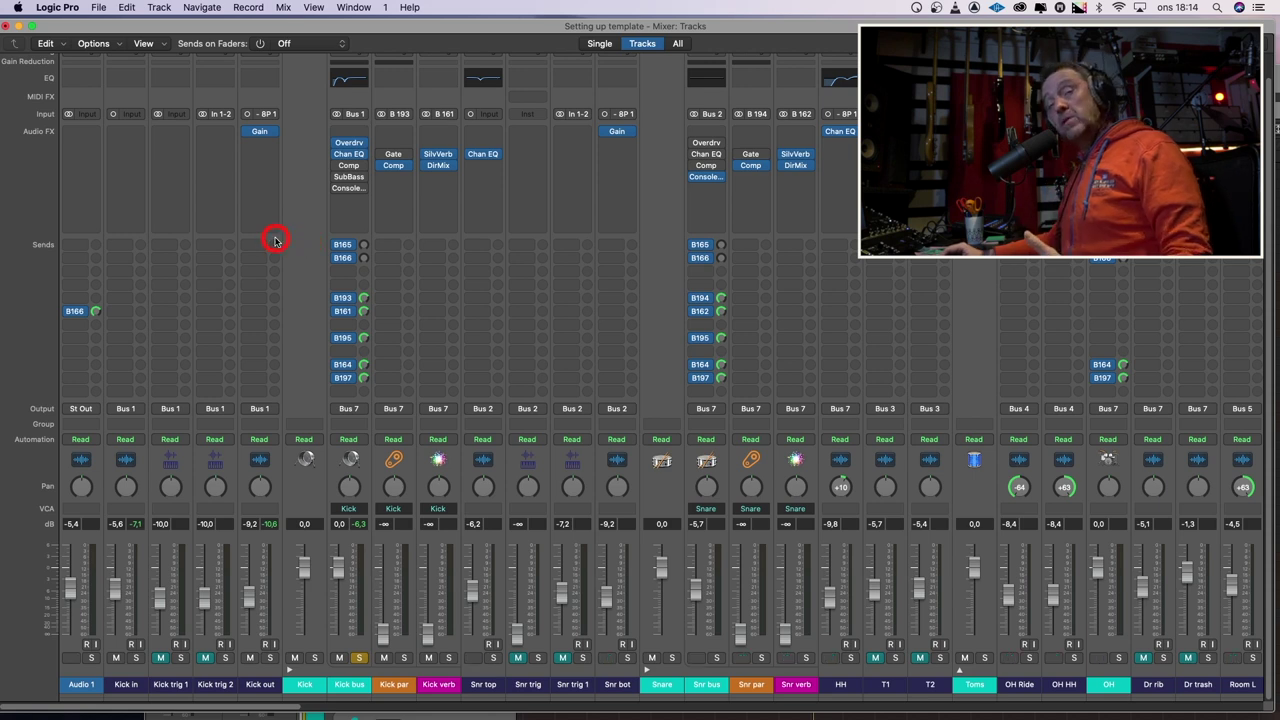
Toggle phase invert in the Kick out channel's Gain plug-in for comparison and remove the plug-in from the channel
left_click(262, 133)
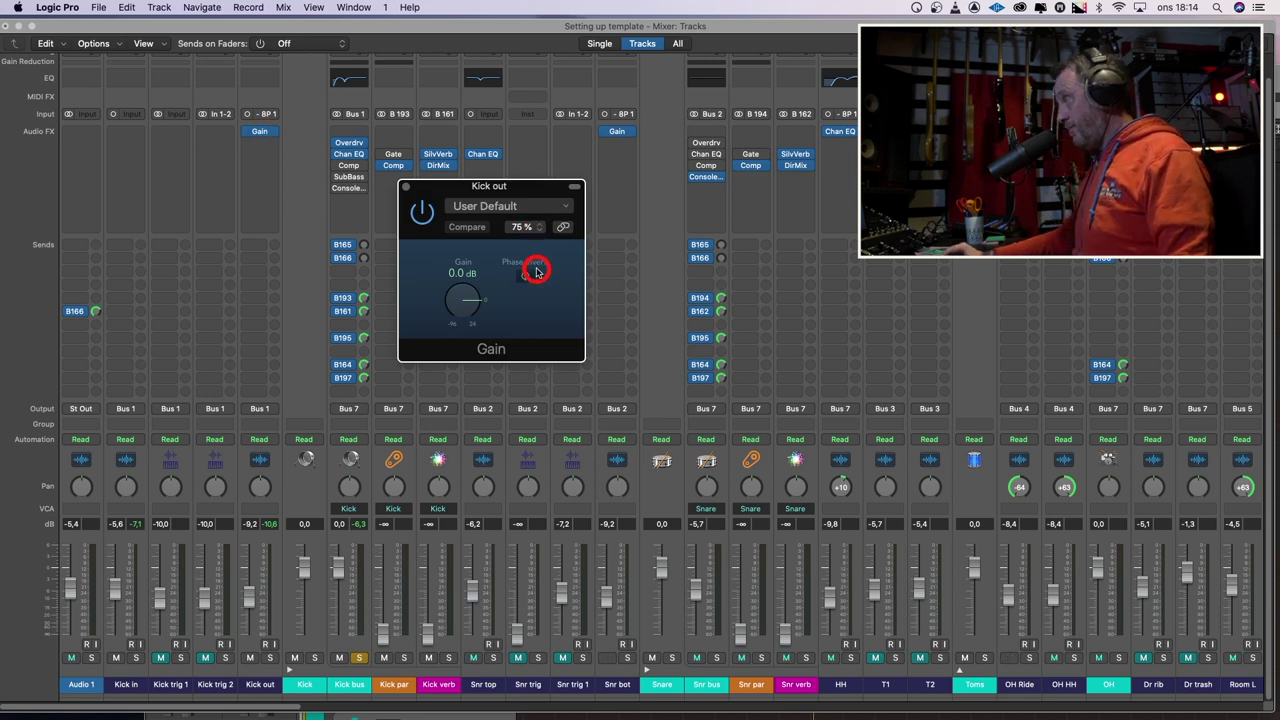
left_click(526, 276)
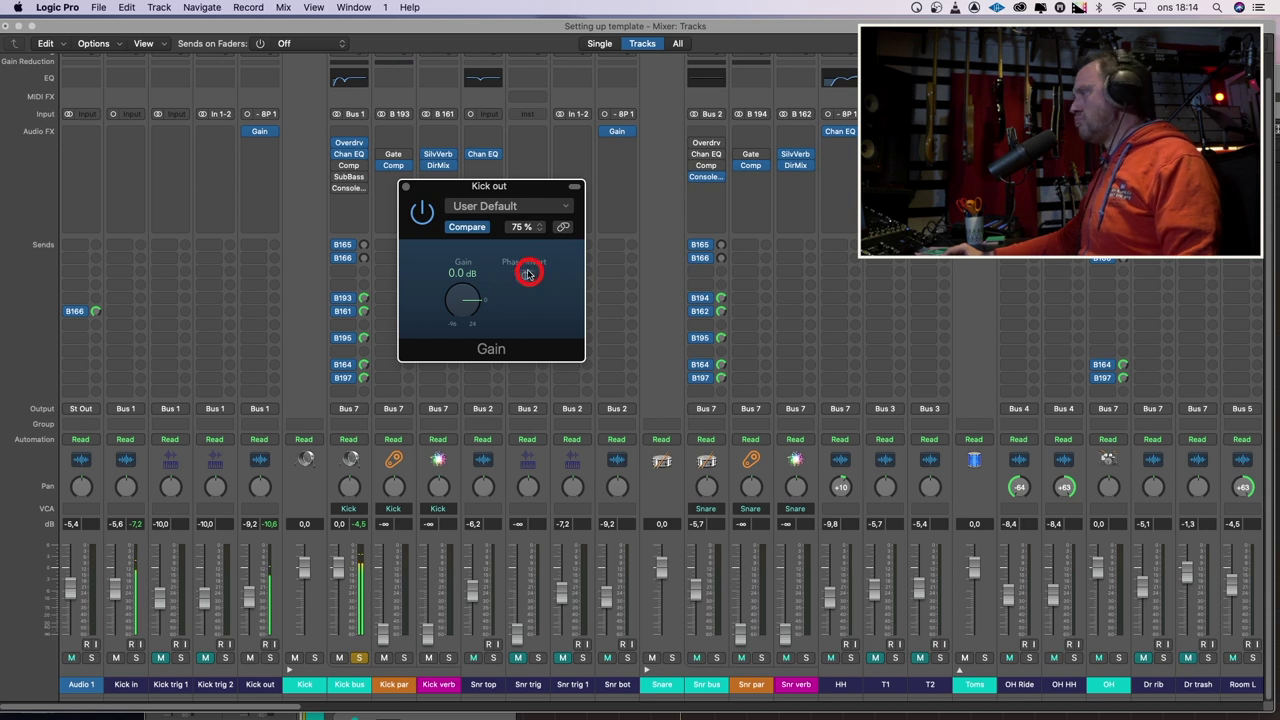
left_click(406, 188)
left_click(278, 150)
left_click(274, 135)
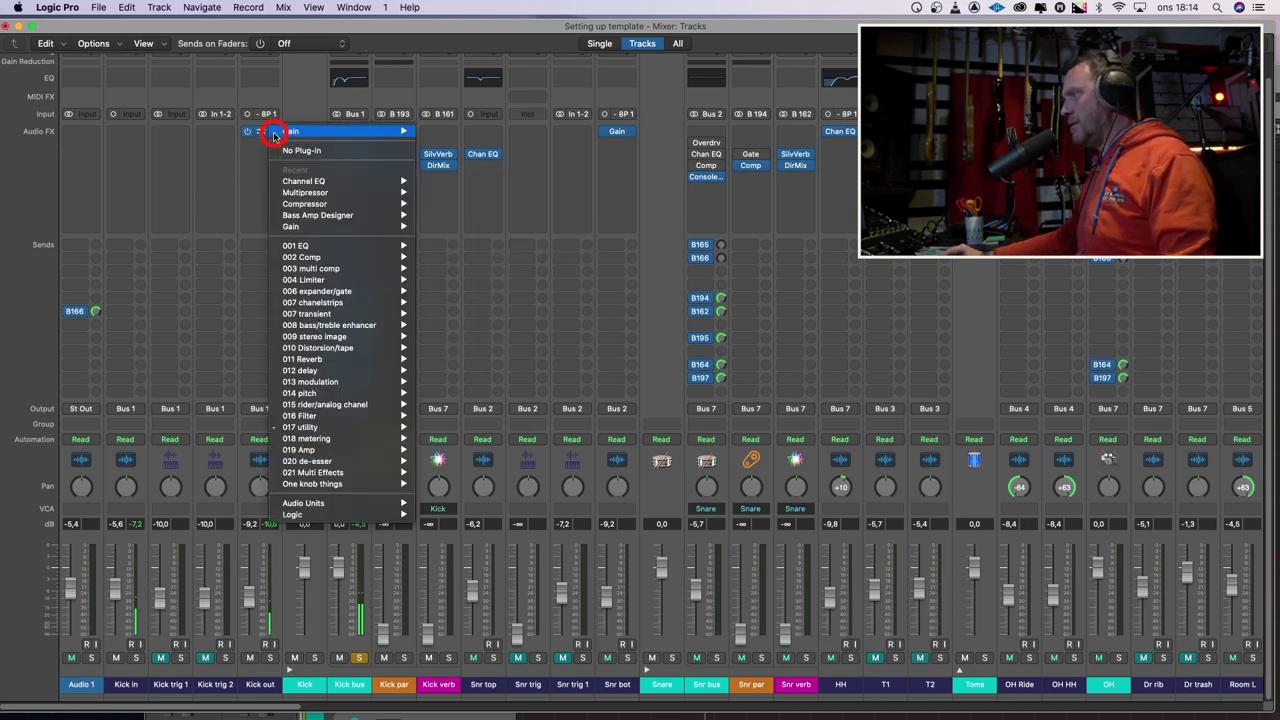
left_click(282, 153)
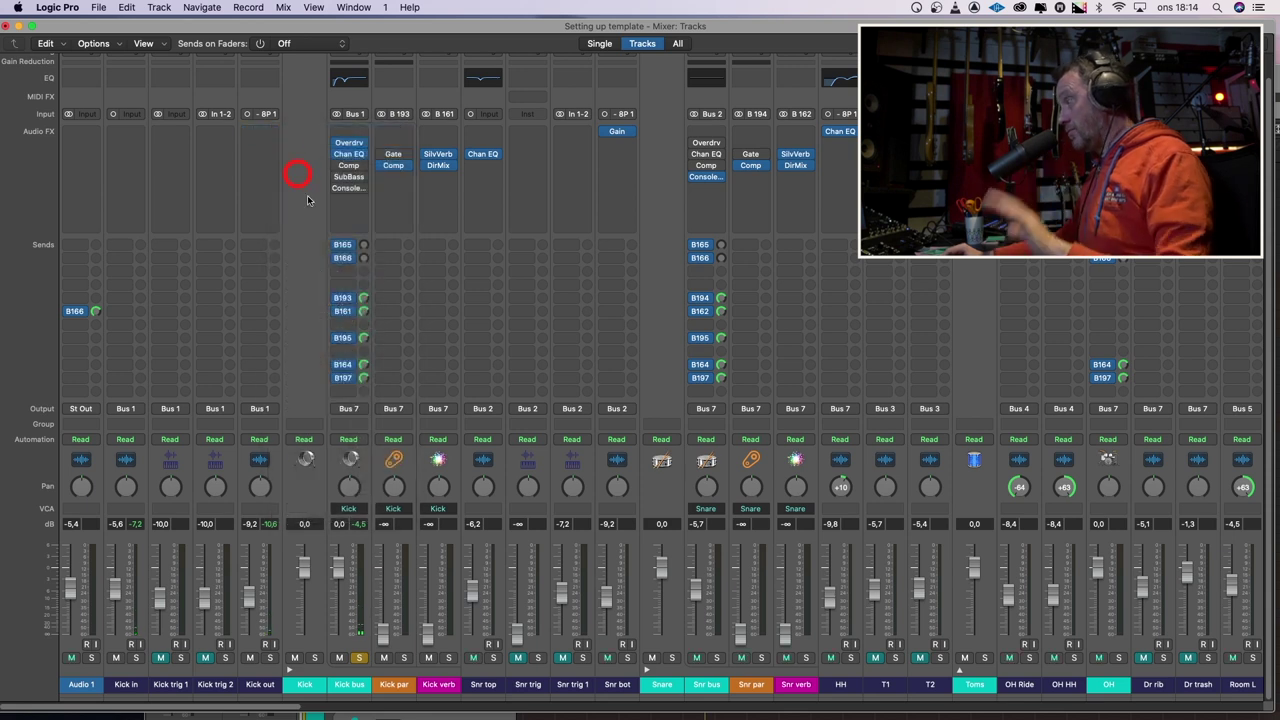
Enable the Vintage Console EQ on the Kick bus, lower its mid frequency to between 0.7 and 1.6 kHz, and set high gain to 4.3 dB
left_click(441, 546)
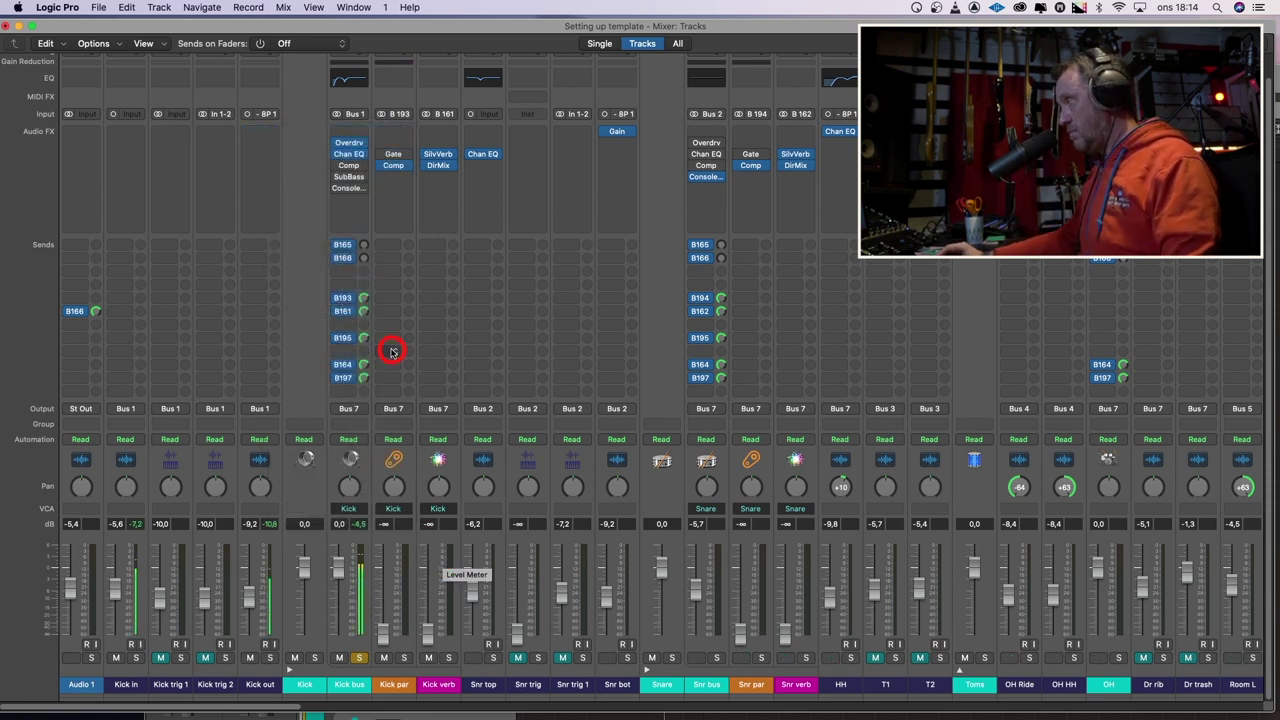
left_click(341, 188)
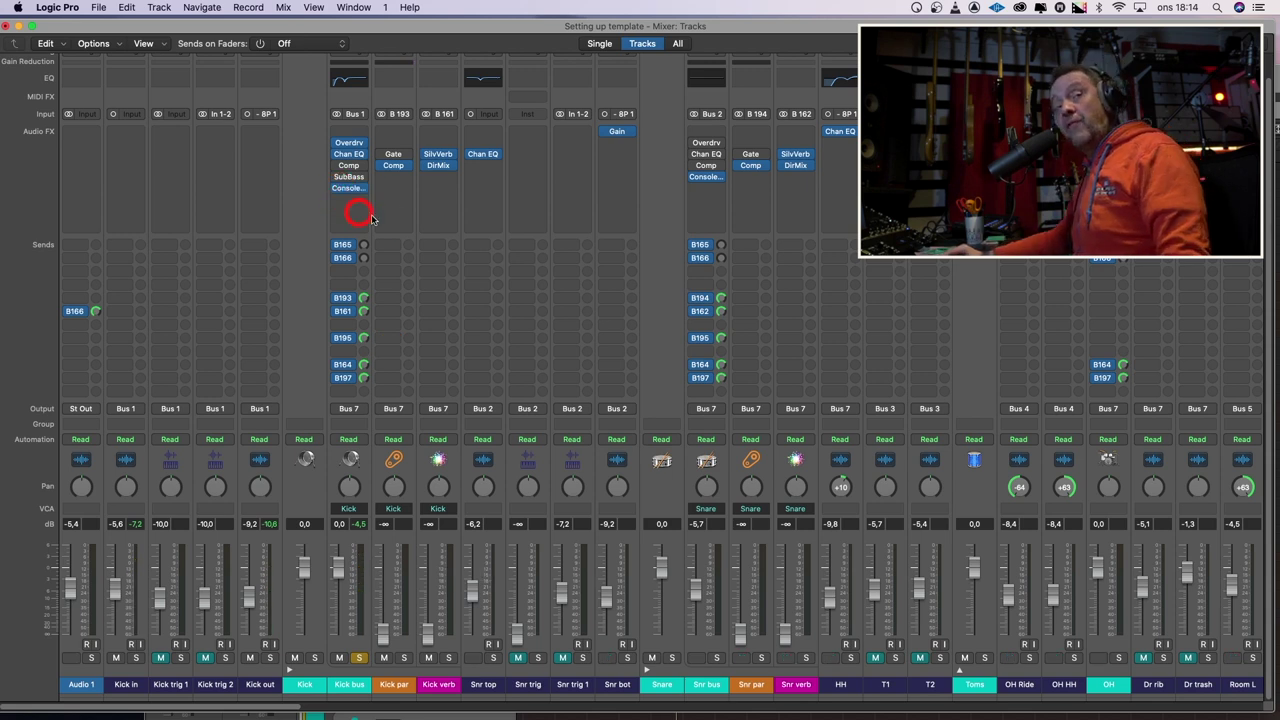
left_click(346, 188)
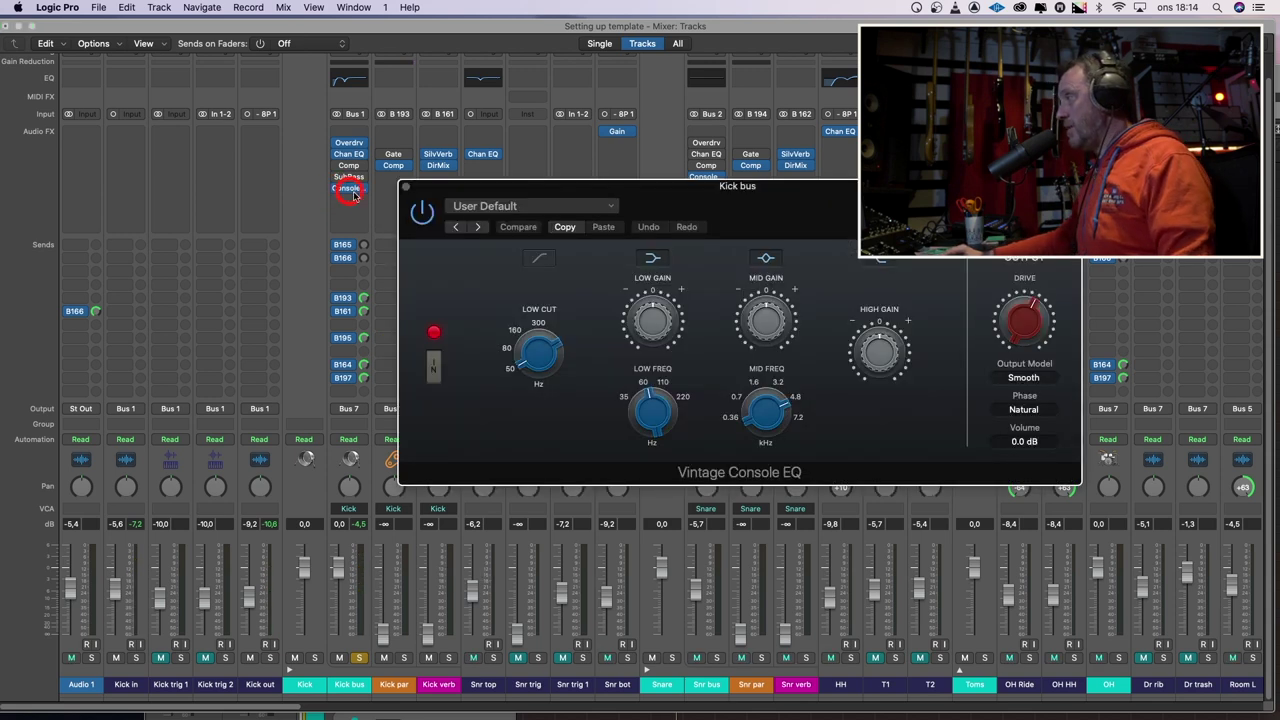
left_click_drag(869, 348, 867, 311)
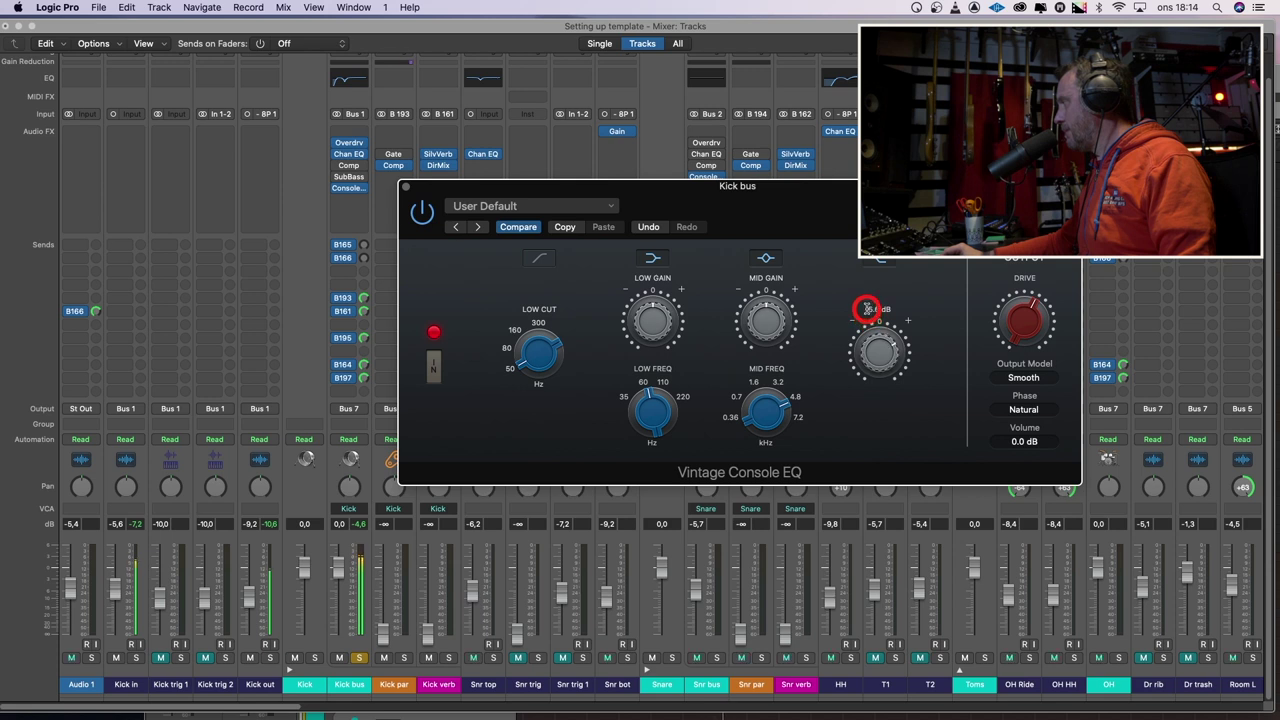
left_click_drag(770, 401, 766, 425)
left_click_drag(766, 341, 761, 294)
mouse_move(759, 397)
left_mouse_down()
mouse_move(766, 494)
mouse_move(766, 363)
mouse_move(765, 395)
mouse_move(766, 376)
left_mouse_up()
left_click(853, 368)
mouse_move(858, 368)
left_mouse_down()
mouse_move(877, 345)
mouse_move(876, 303)
mouse_move(858, 358)
left_mouse_up()
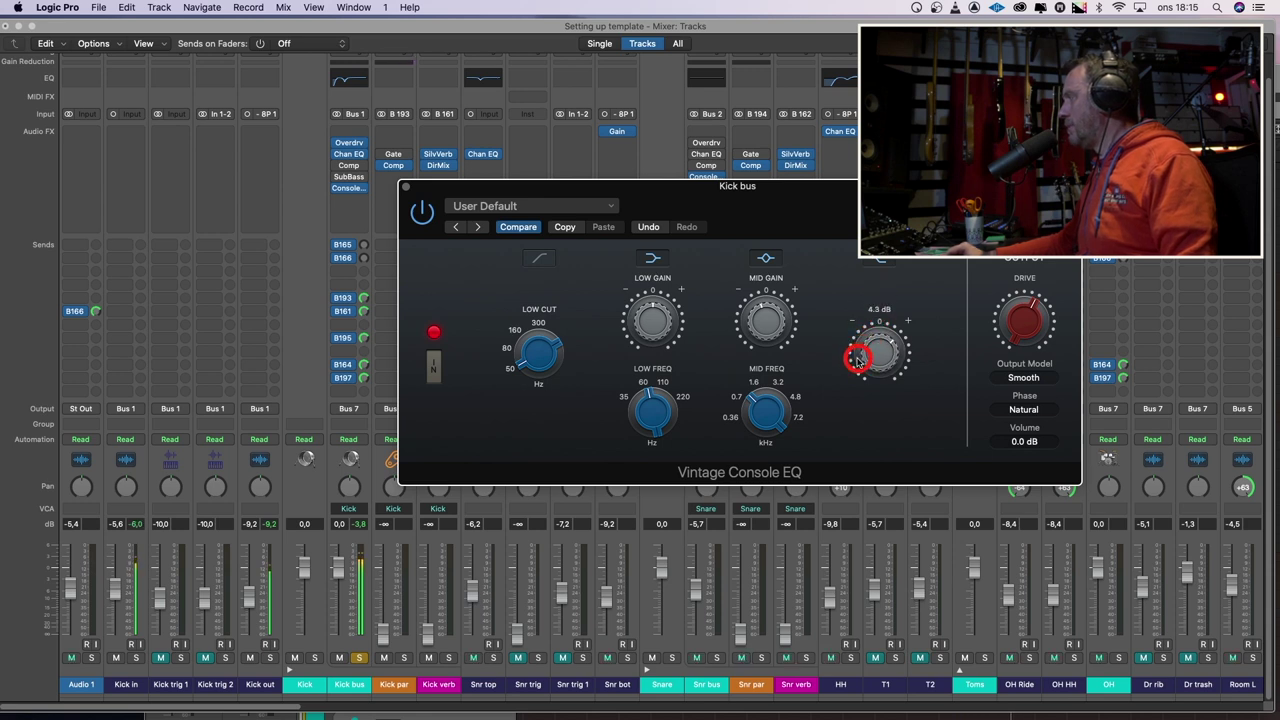
Try out the low cut filter in the Kick bus Vintage Console EQ and close the plug-in
left_click(543, 262)
mouse_move(530, 350)
left_mouse_down()
mouse_move(557, 248)
mouse_move(540, 370)
left_mouse_up()
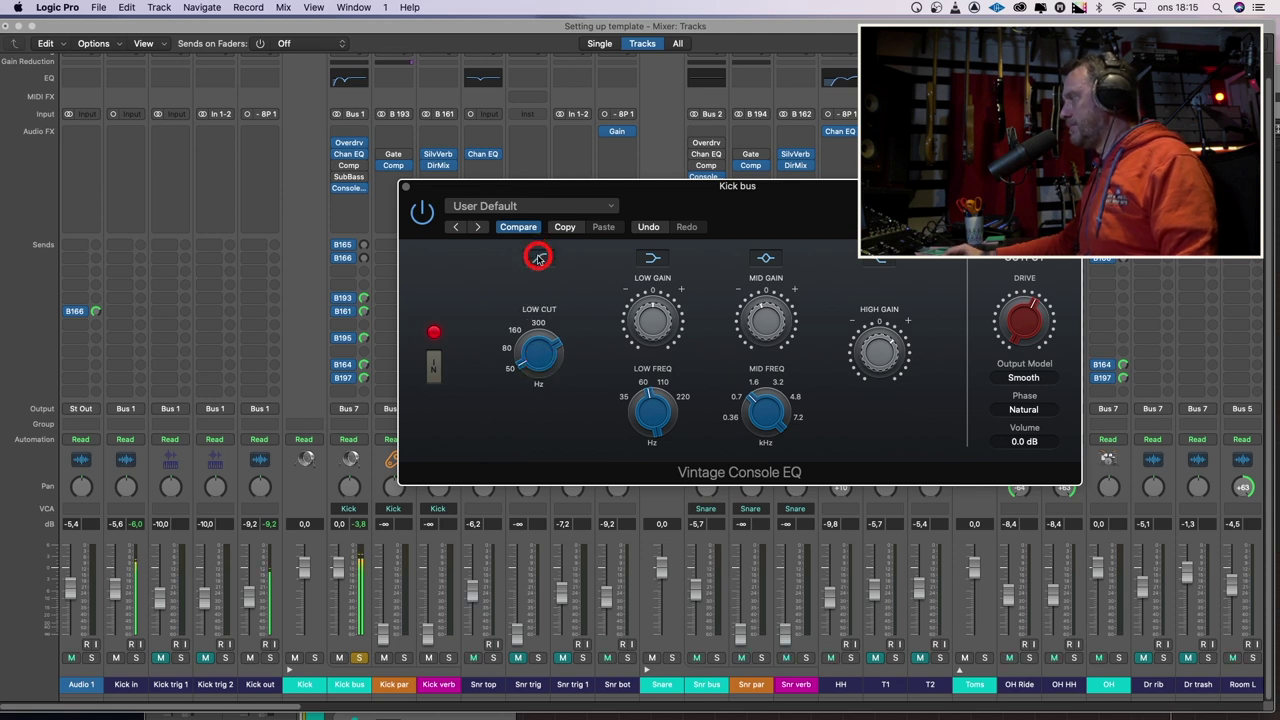
left_click(641, 308)
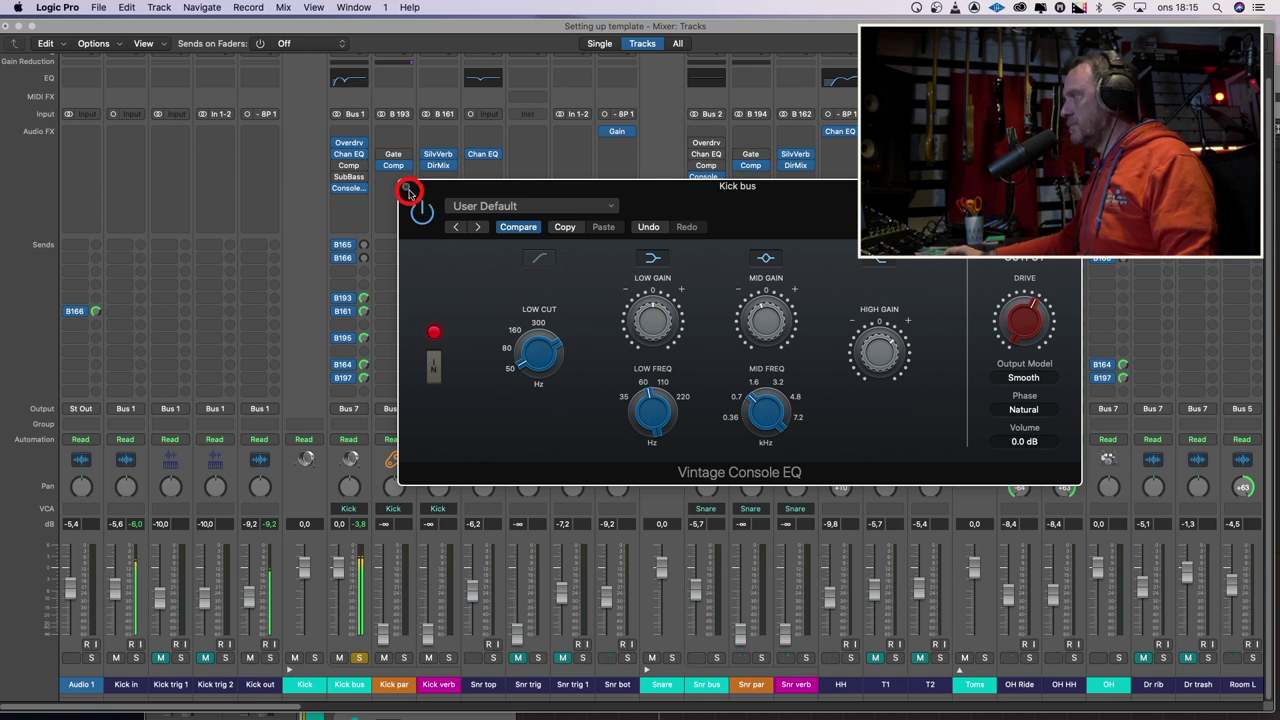
left_click(406, 188)
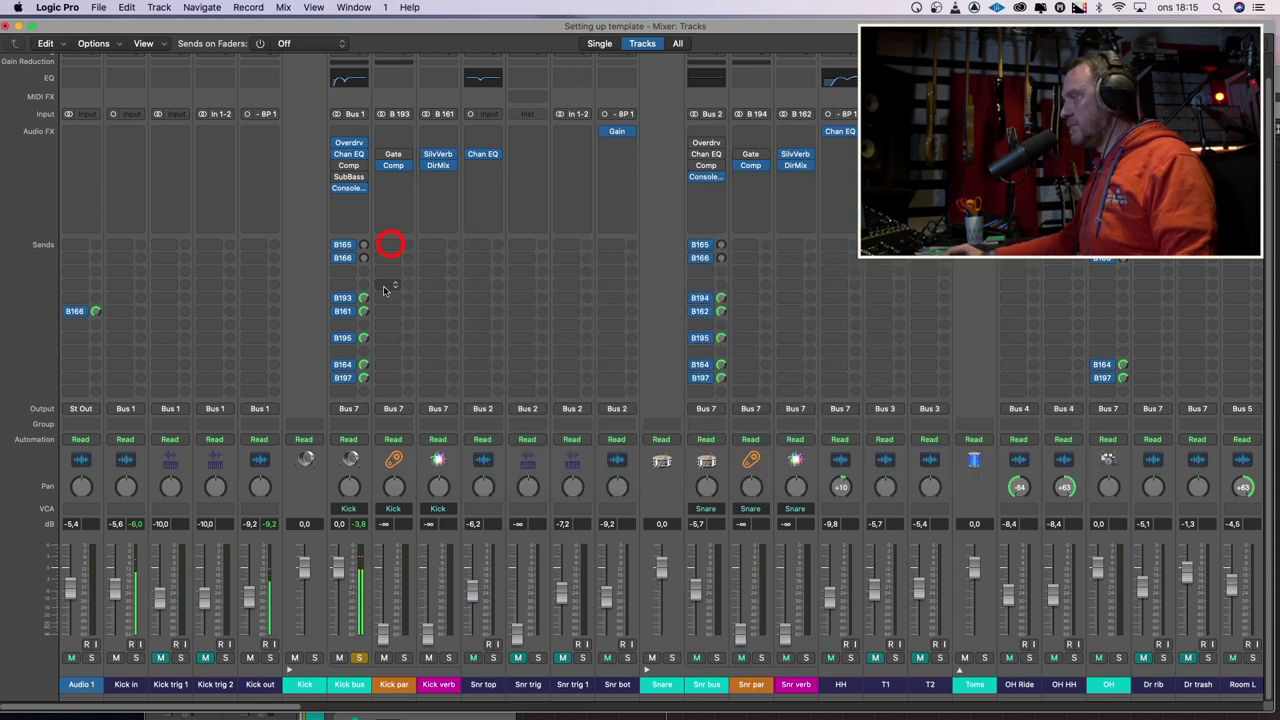
Review the Kick bus Channel EQ curve and close its window
left_click(348, 154)
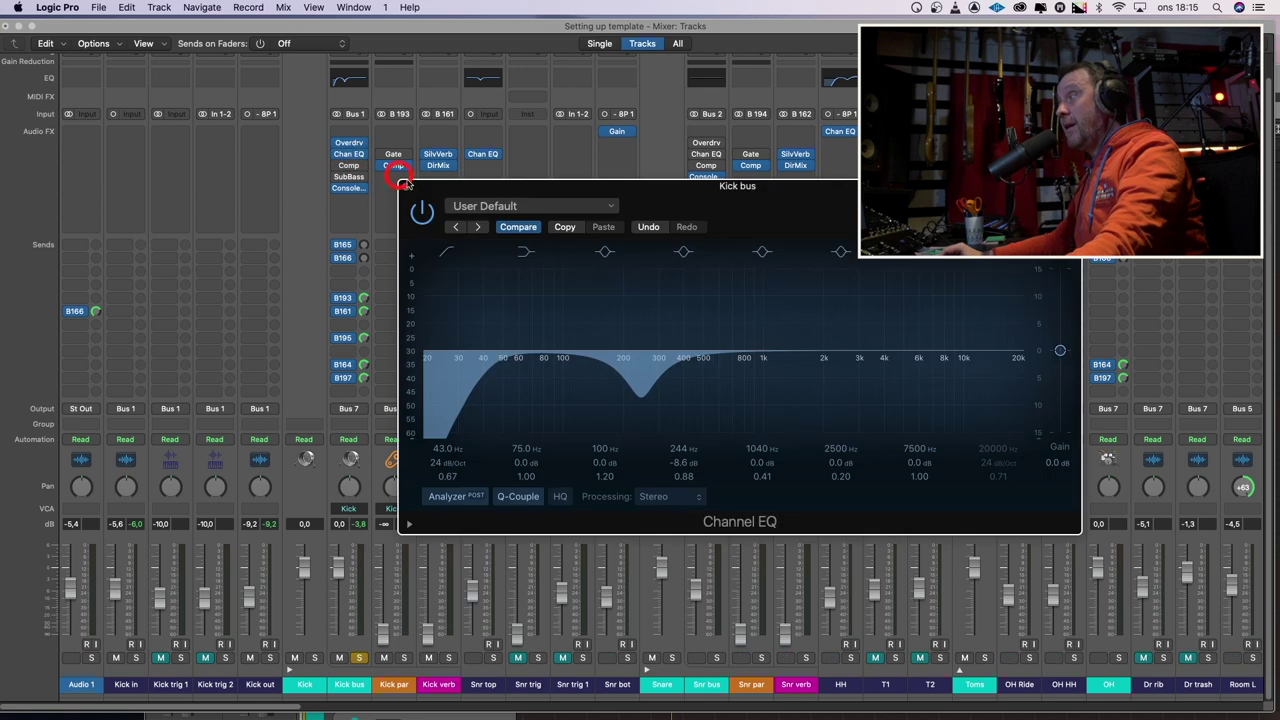
left_click_drag(520, 194, 422, 166)
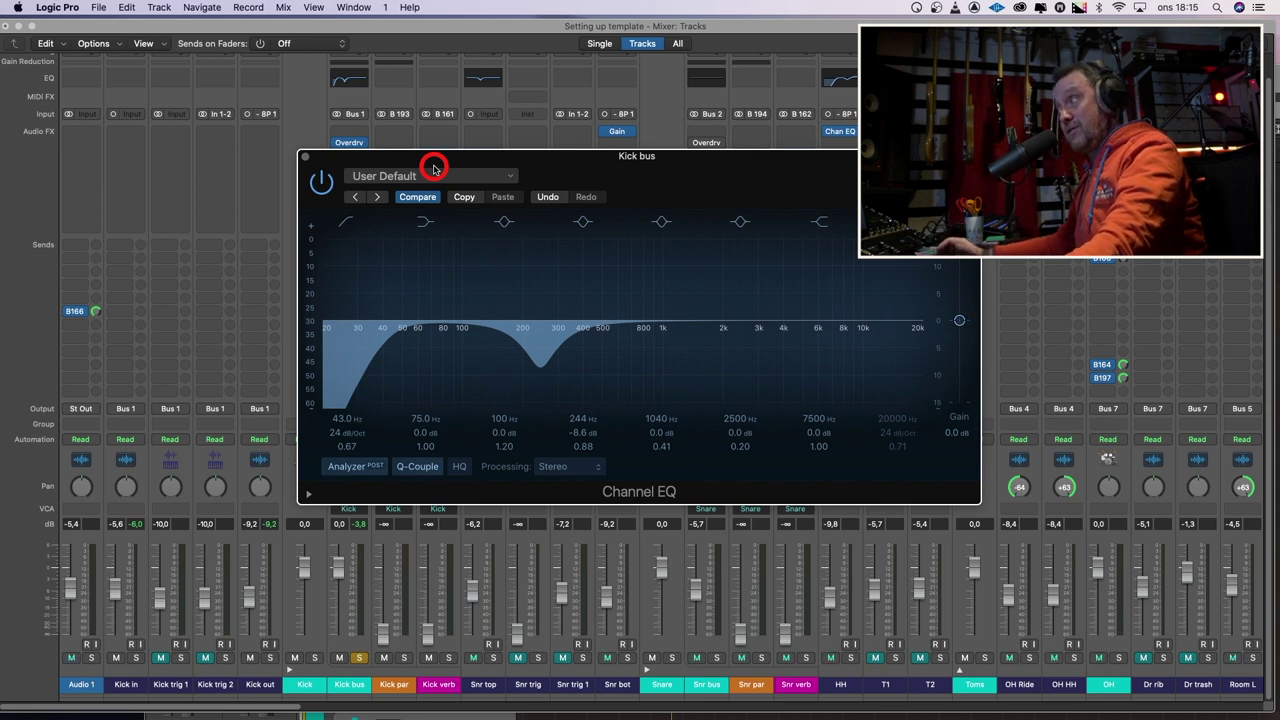
left_click(305, 157)
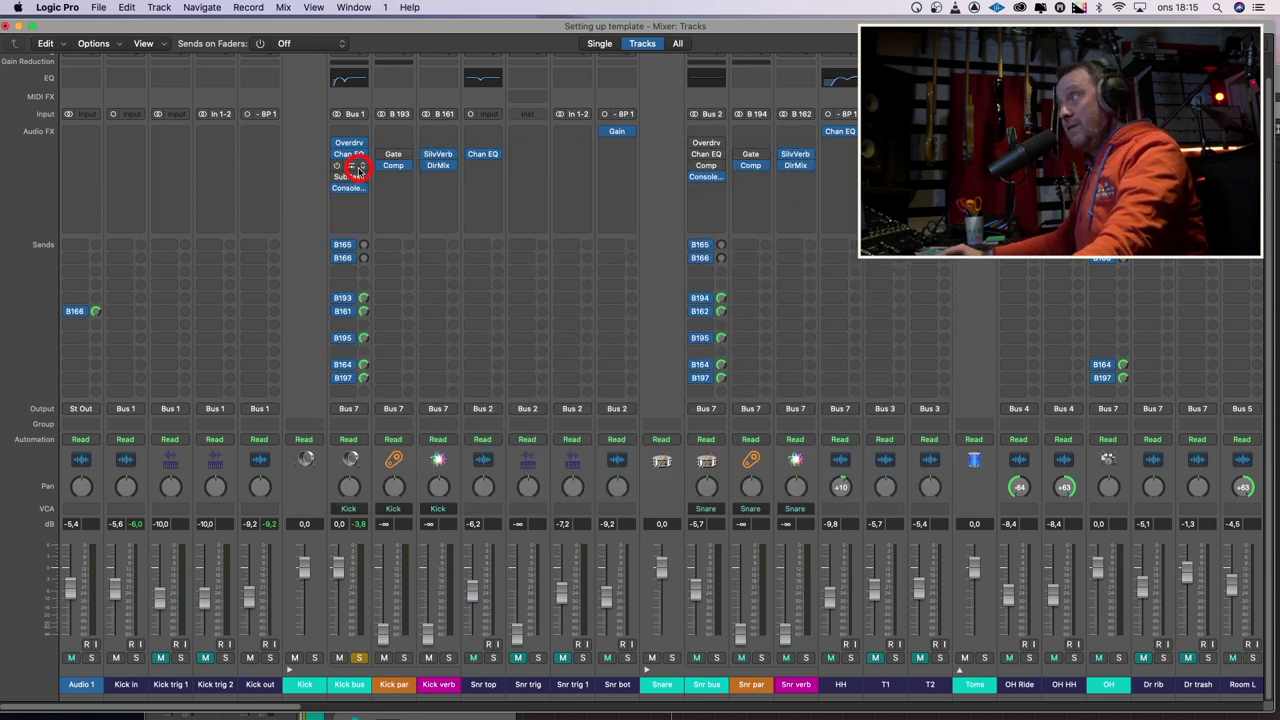
left_click(350, 187)
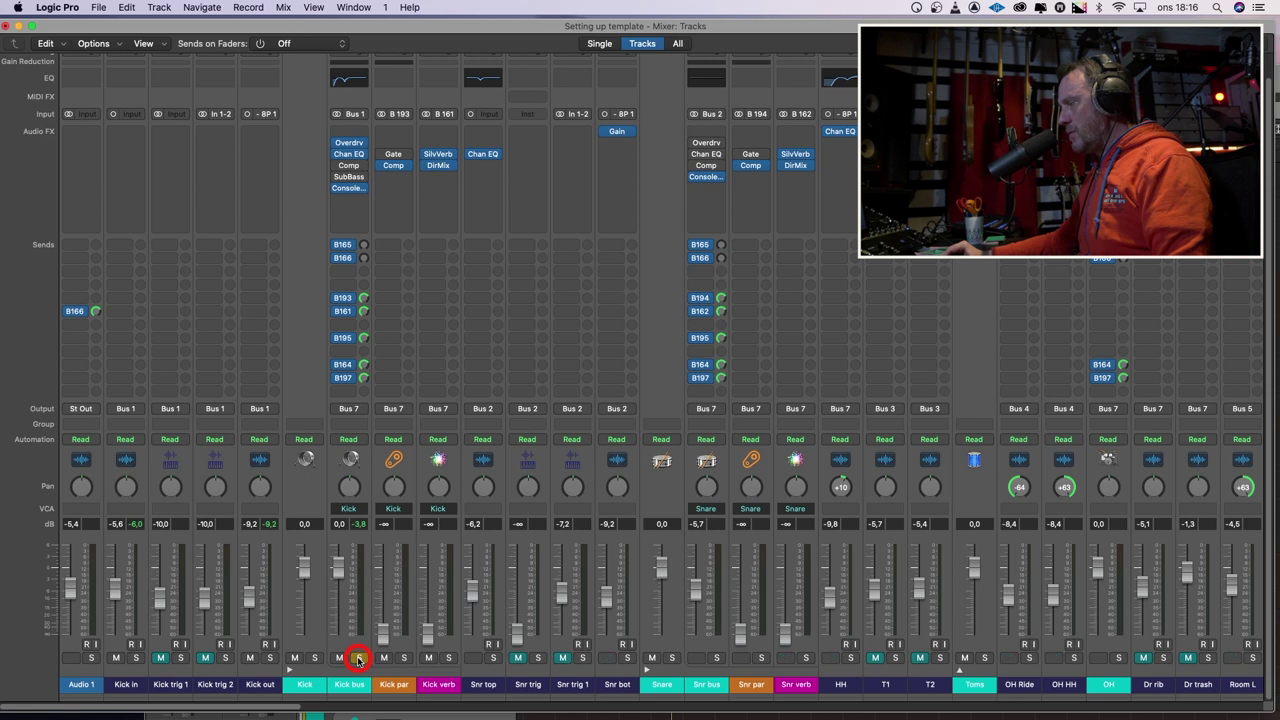
Move the solo from the Kick bus to the Drum sub and lower the Kick bus to -0.7 dB during playback
left_click(358, 660)
left_click_drag(288, 705, 443, 705)
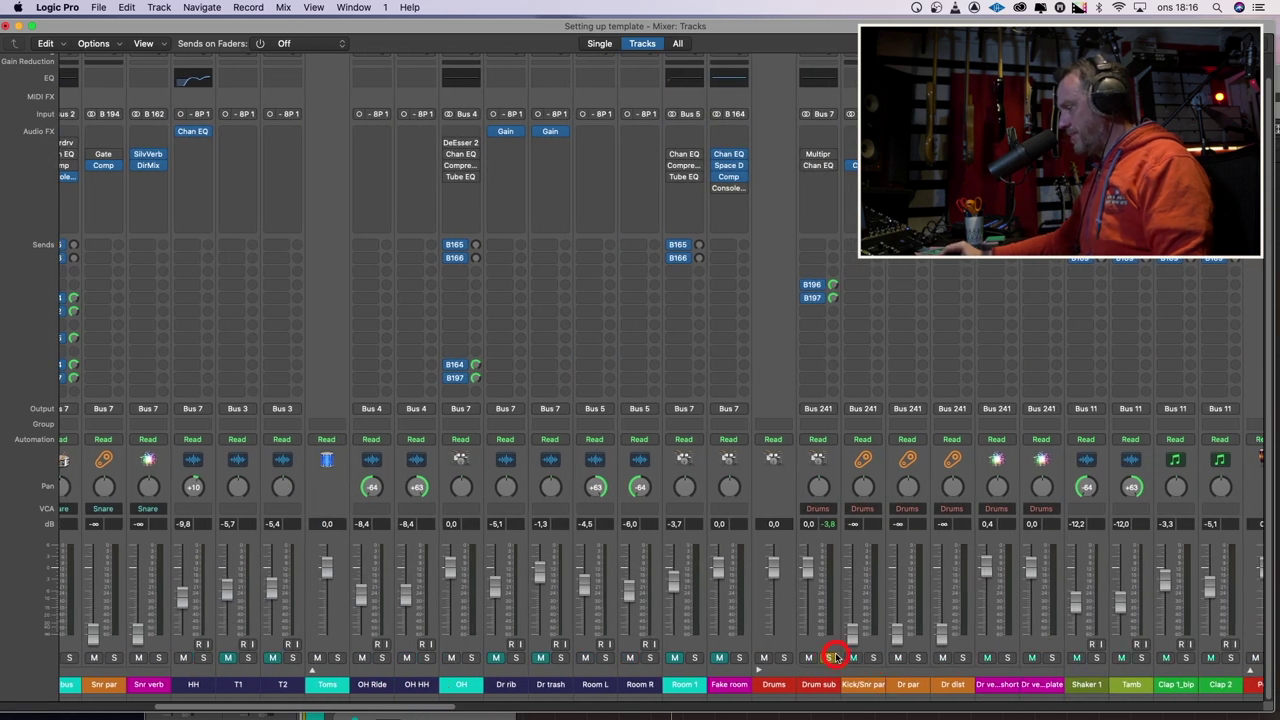
left_click_drag(613, 698, 329, 706)
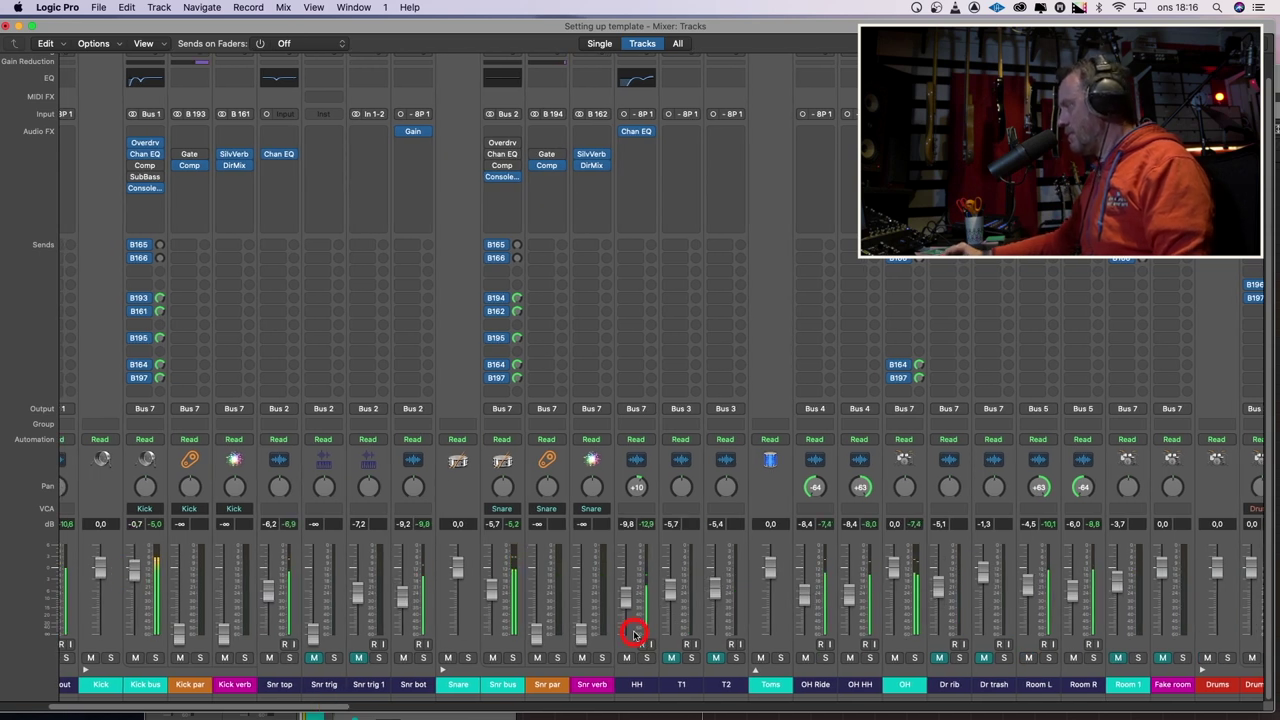
Unmute the Room 1 bus and raise its level to -2.8 dB
left_click_drag(296, 706, 412, 710)
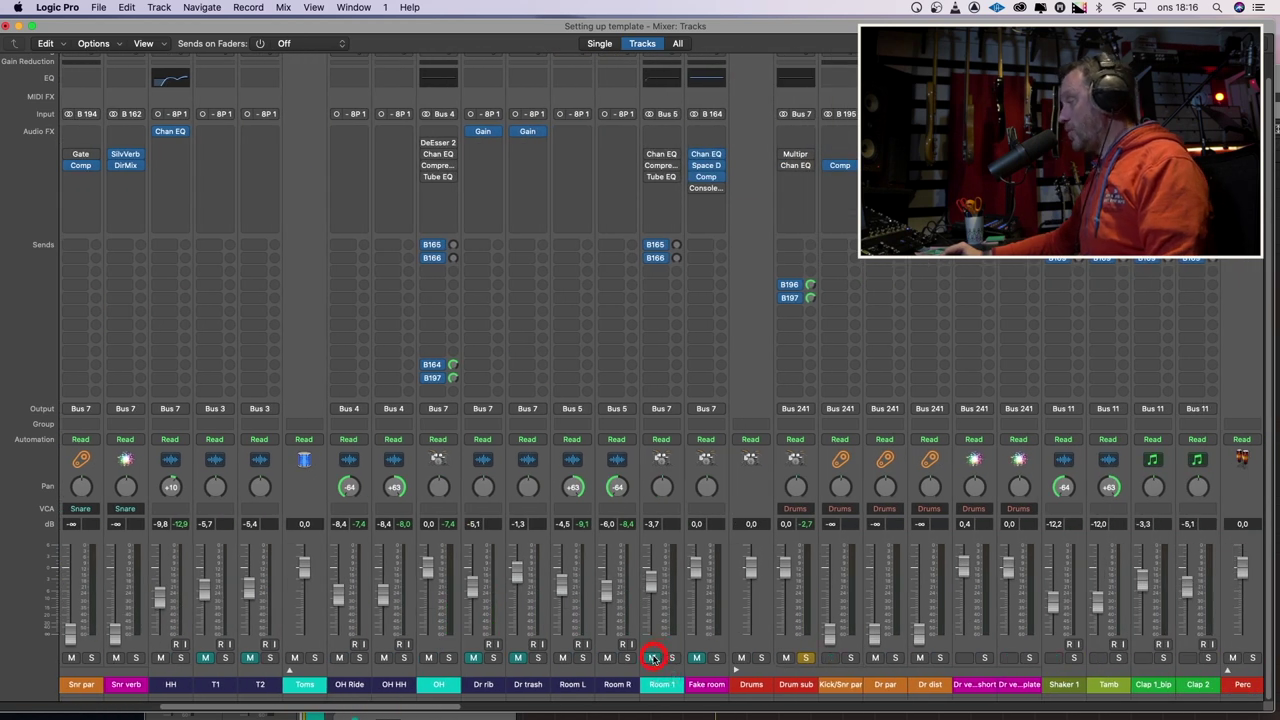
left_click_drag(651, 586, 652, 578)
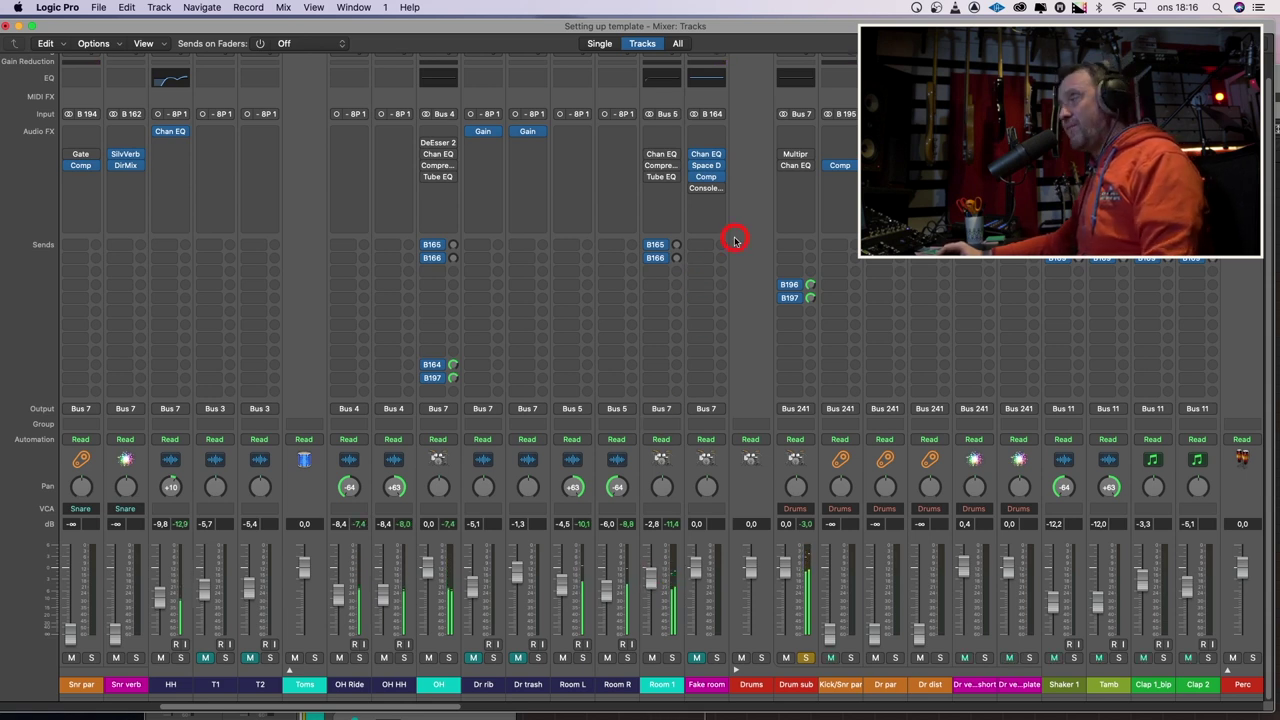
Enable the Channel EQ on the soloed Room 1 bus, raise its low cut to 63.5 Hz, and compare it with the EQ bypassed
left_click(660, 155)
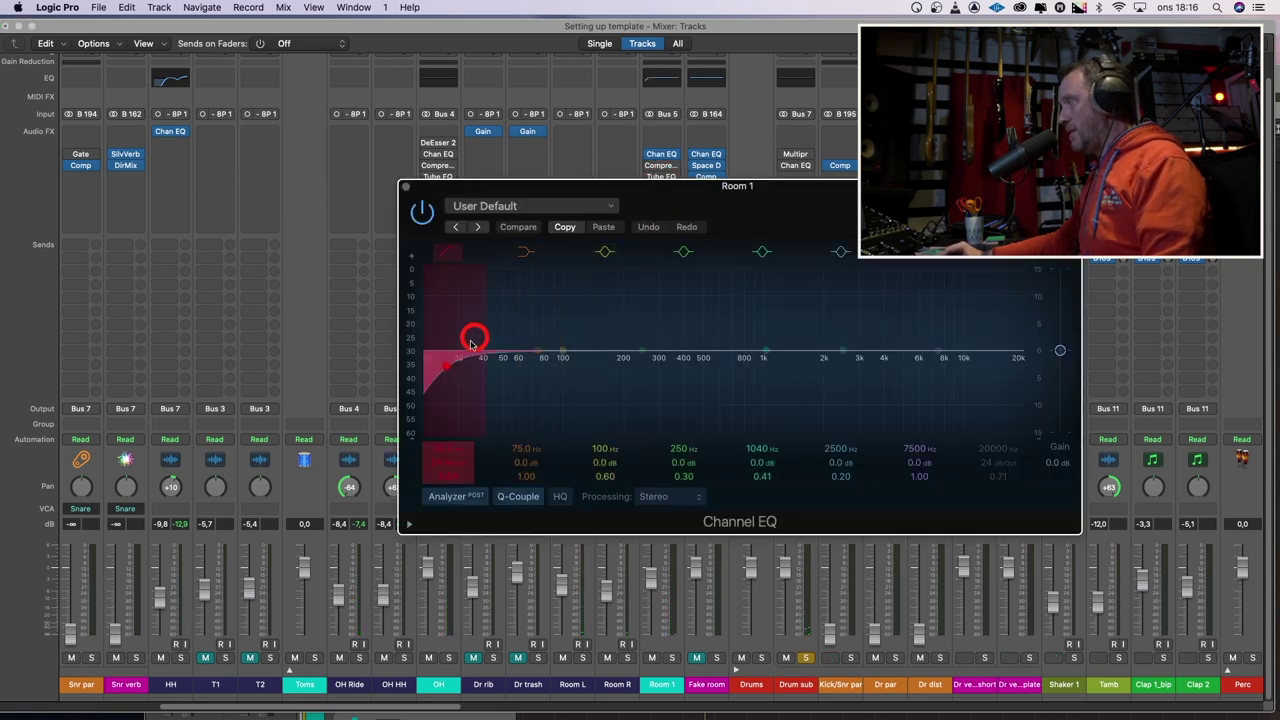
left_click(669, 658)
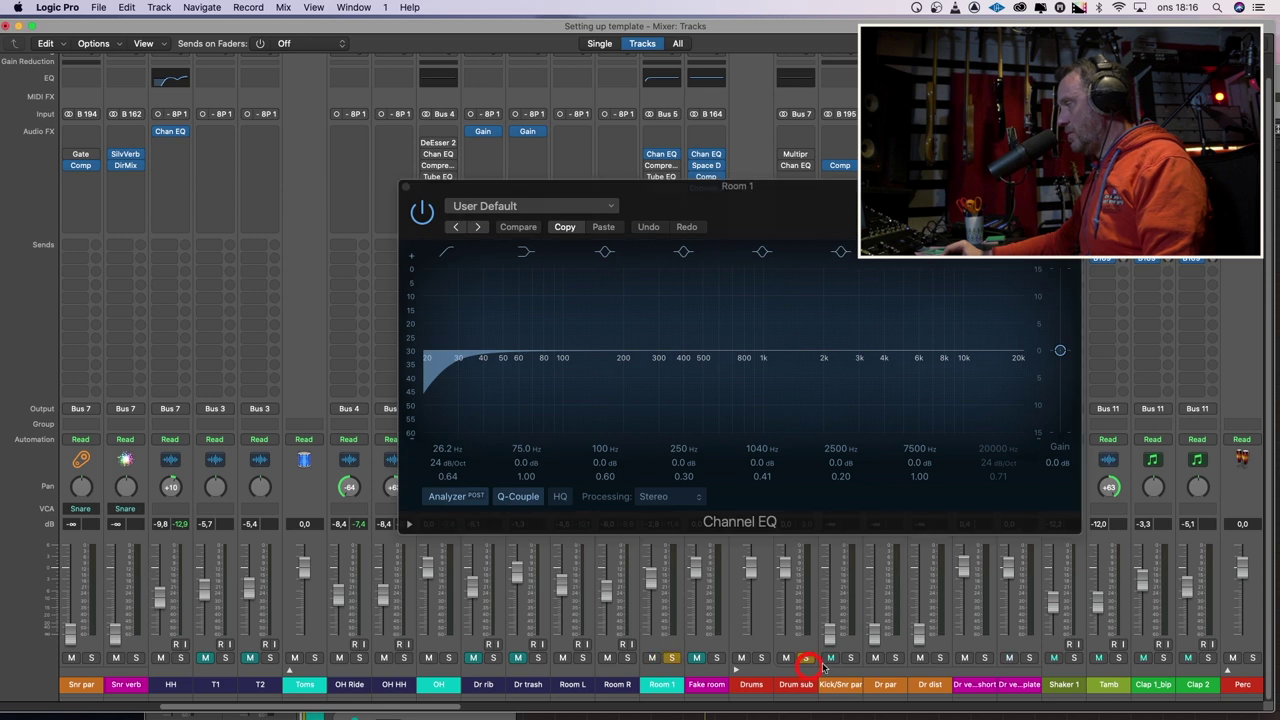
left_click(448, 371)
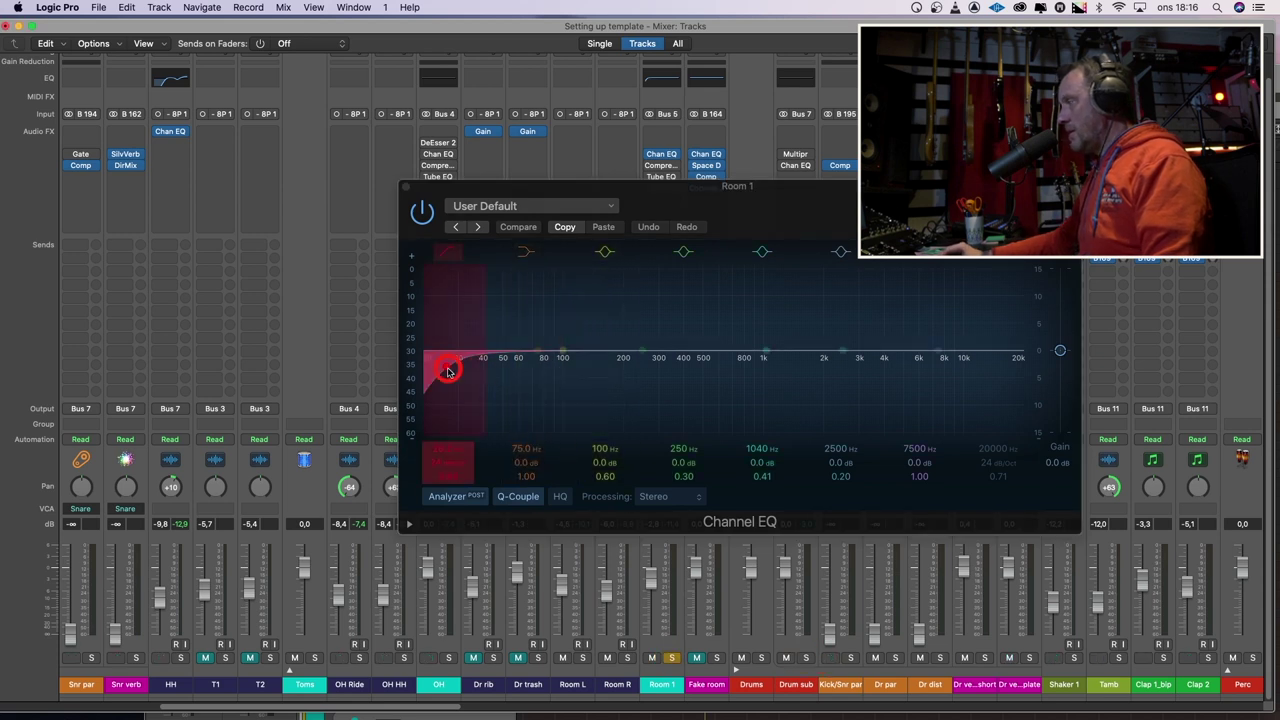
key("space")
left_click_drag(448, 371, 522, 369)
left_click(422, 207)
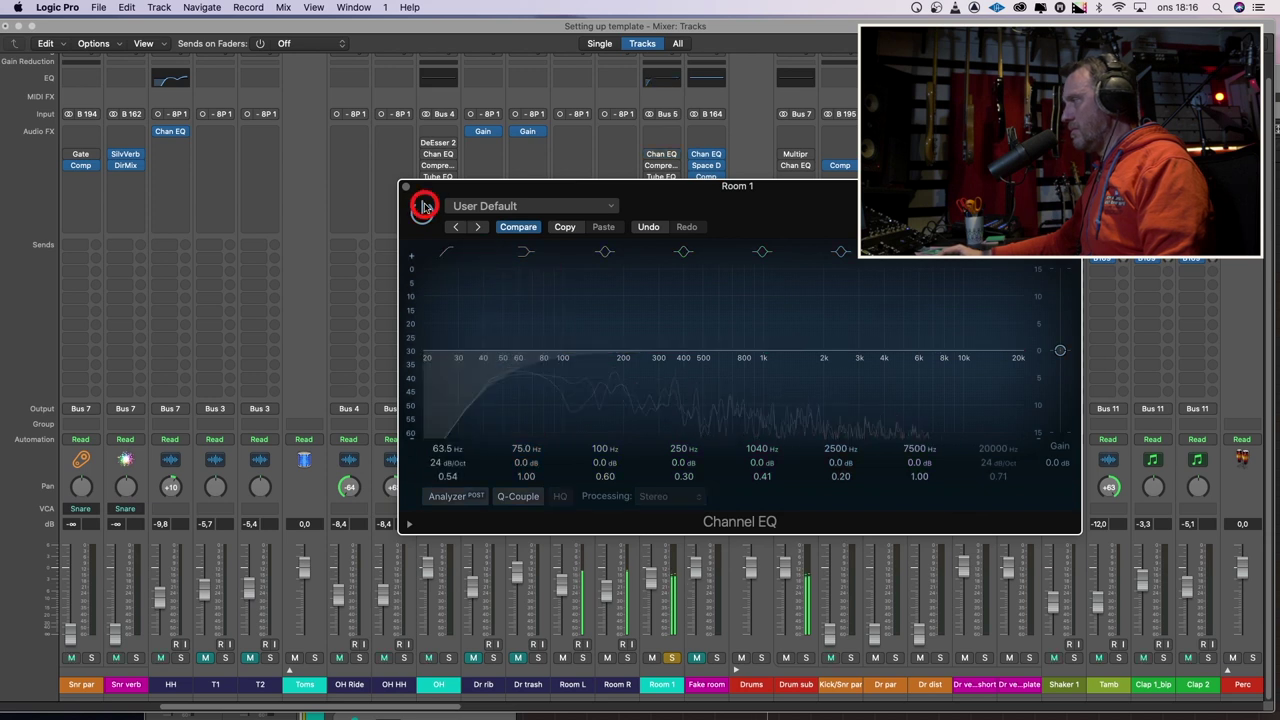
left_click(422, 207)
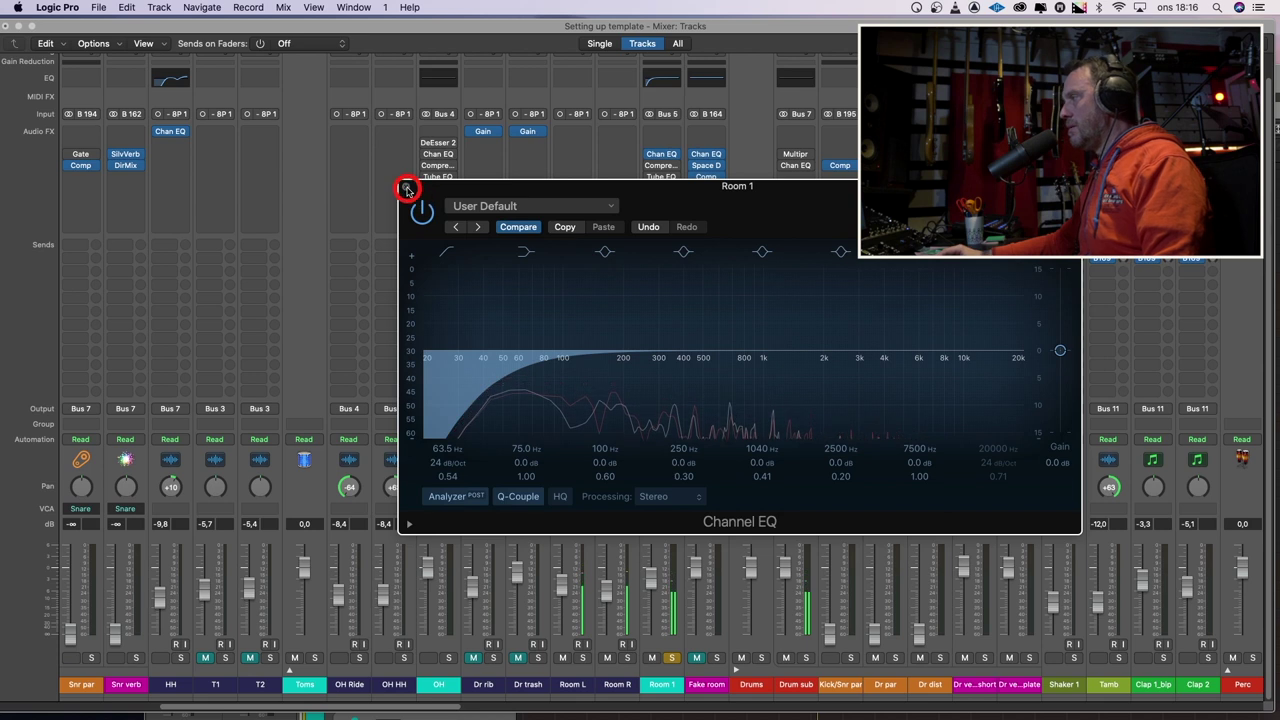
left_click(406, 188)
Move the solo from Room 1 back to the Drum sub and play back the drum mix
left_click(672, 658)
left_click(808, 659)
key("space")
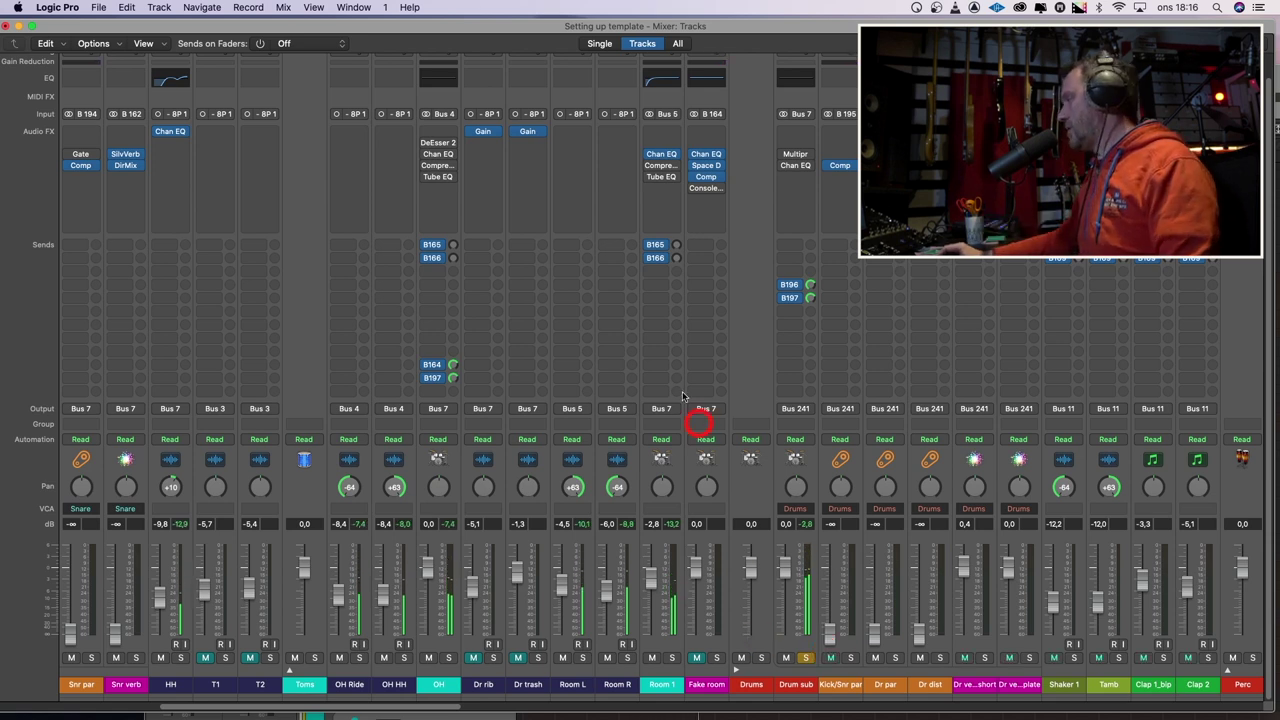
Add Gain plug-ins to the Room L and Room R channels
left_click_drag(578, 130, 617, 132)
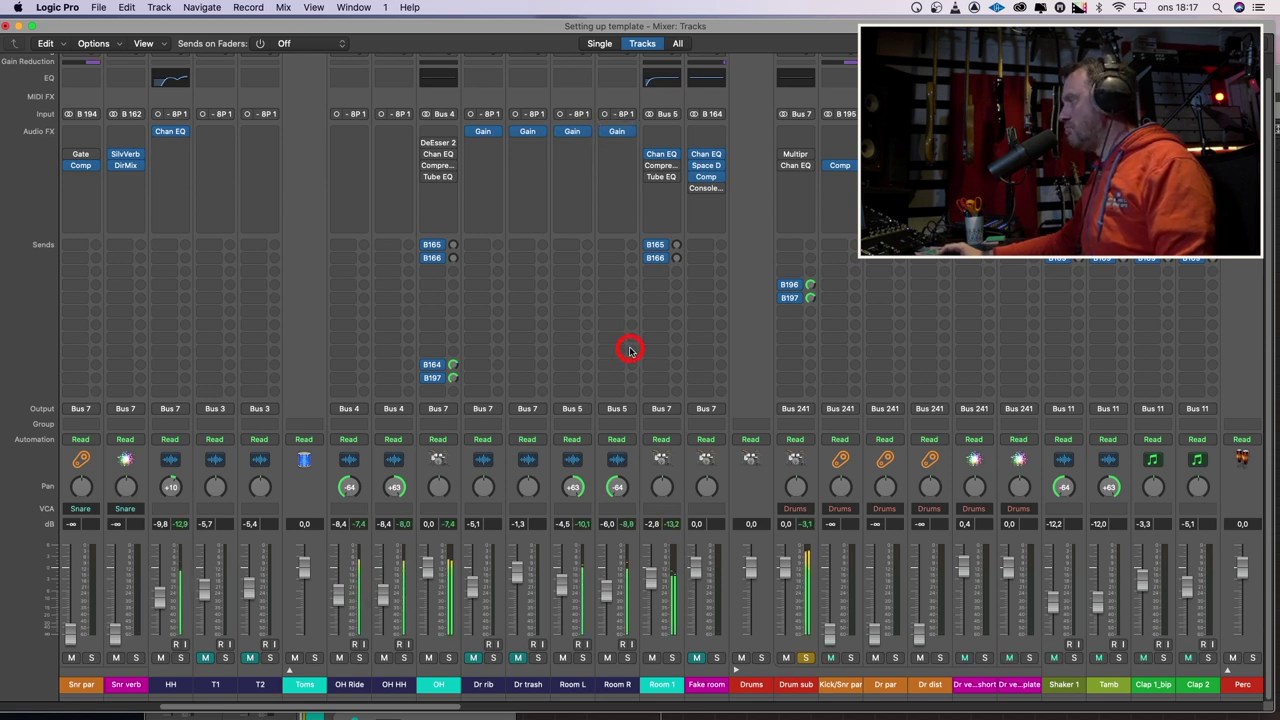
Select Room L and Room R together and compare the drum mix with their Gain plug-ins bypassed and enabled
left_click(649, 259)
left_click(573, 684)
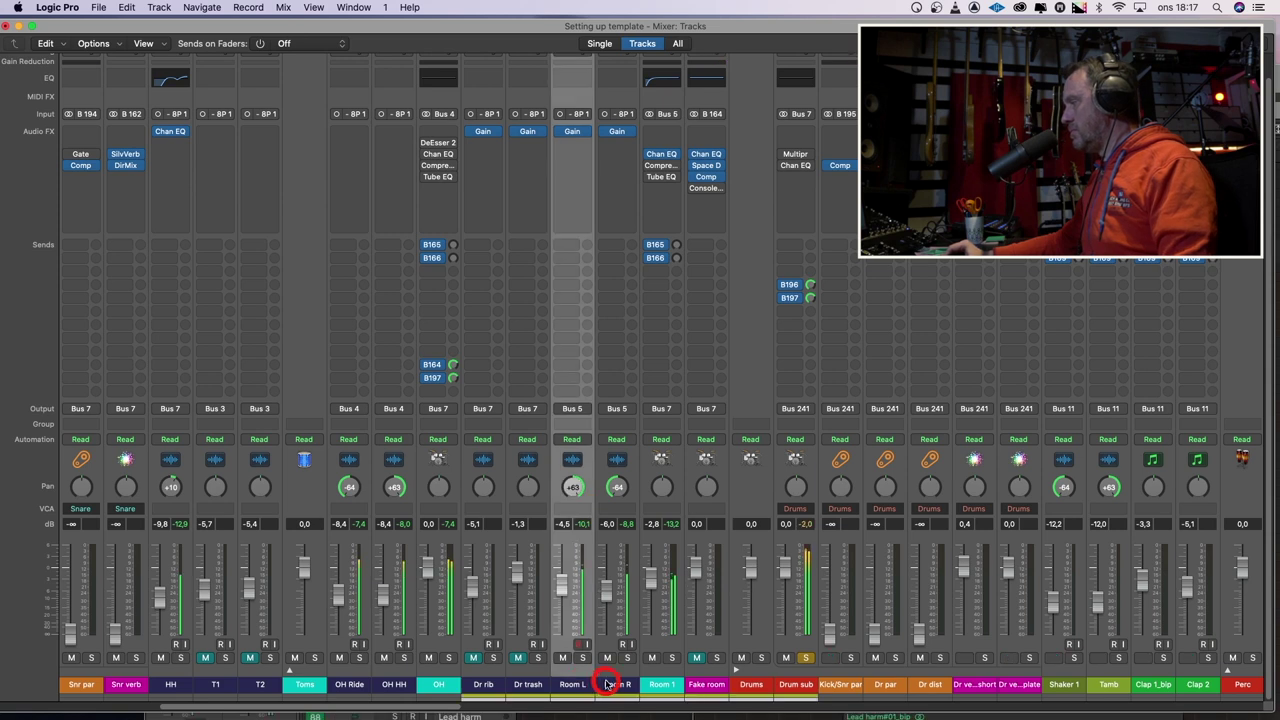
left_click(608, 684, "shift")
left_click(561, 133)
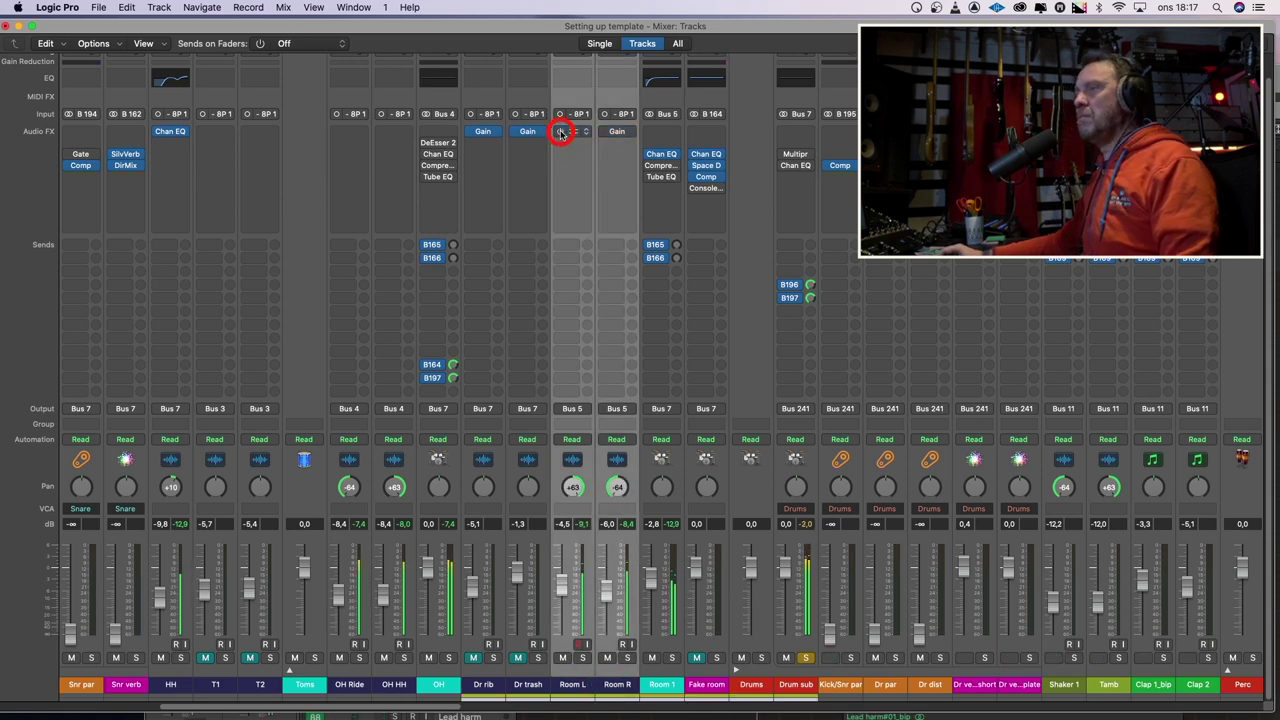
left_click(562, 133)
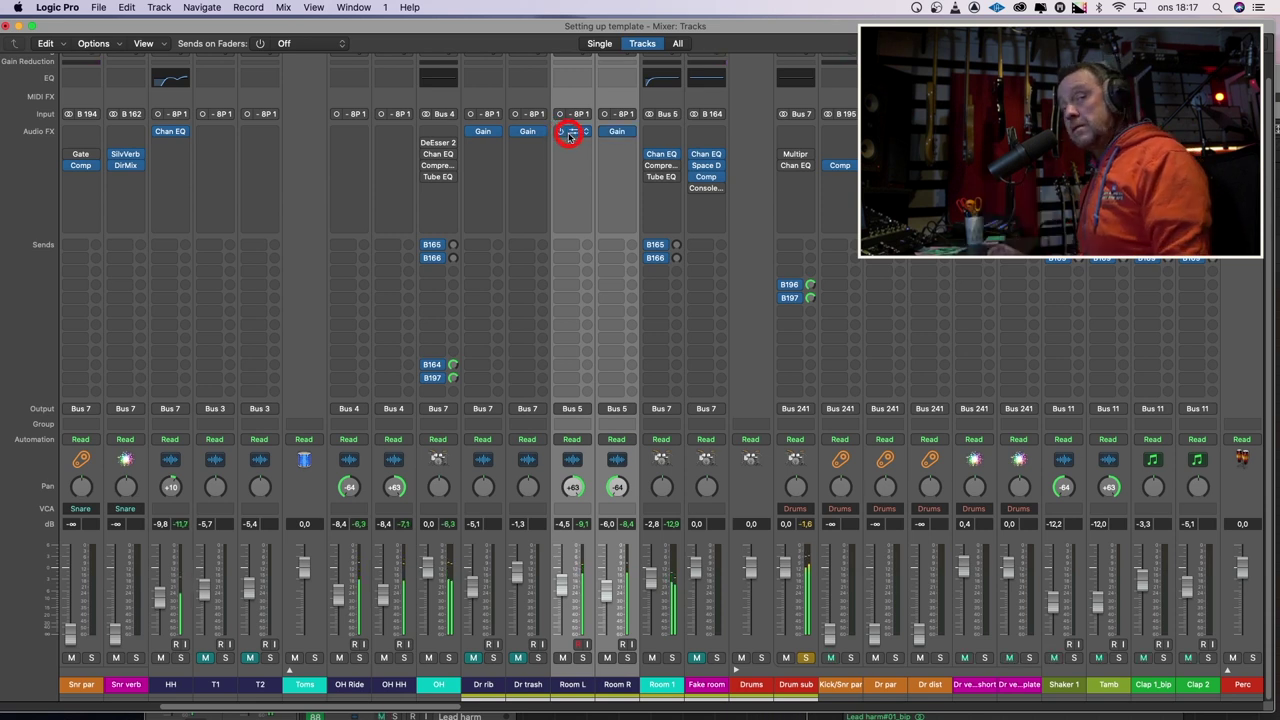
Review the low-cut filter settings in the Room 1 bus's Channel EQ
left_click(657, 152)
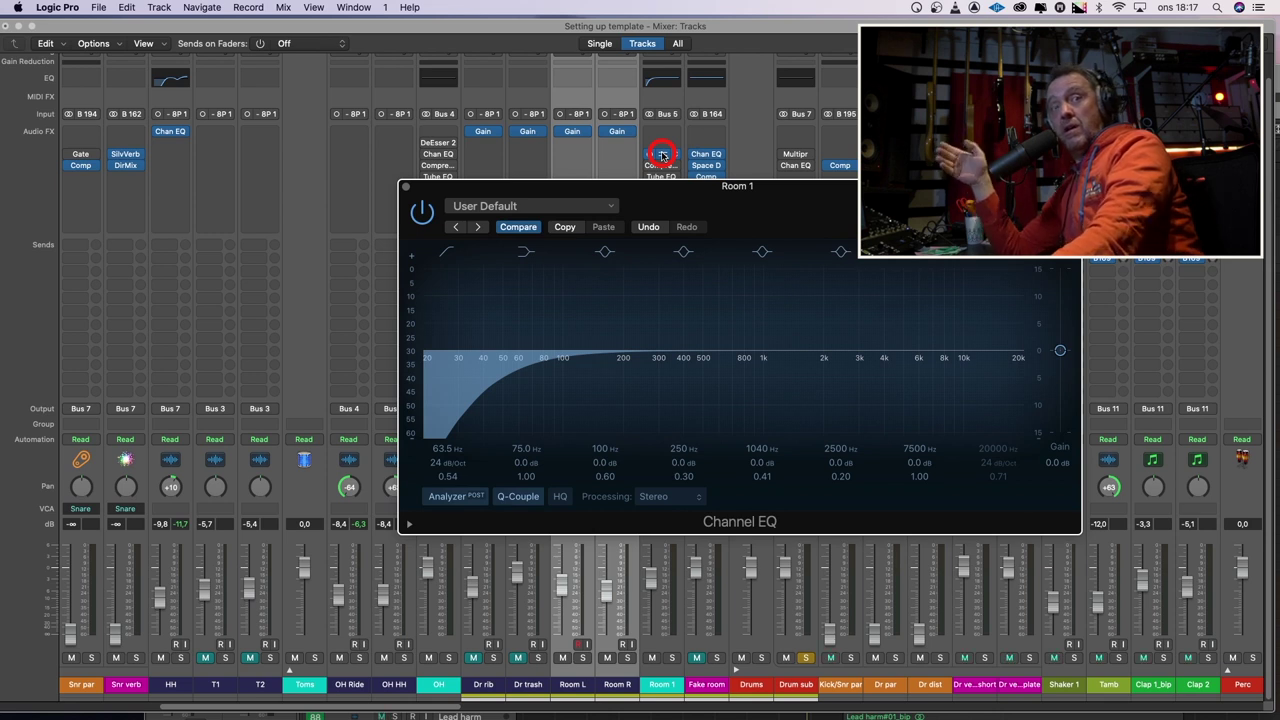
left_click(455, 186)
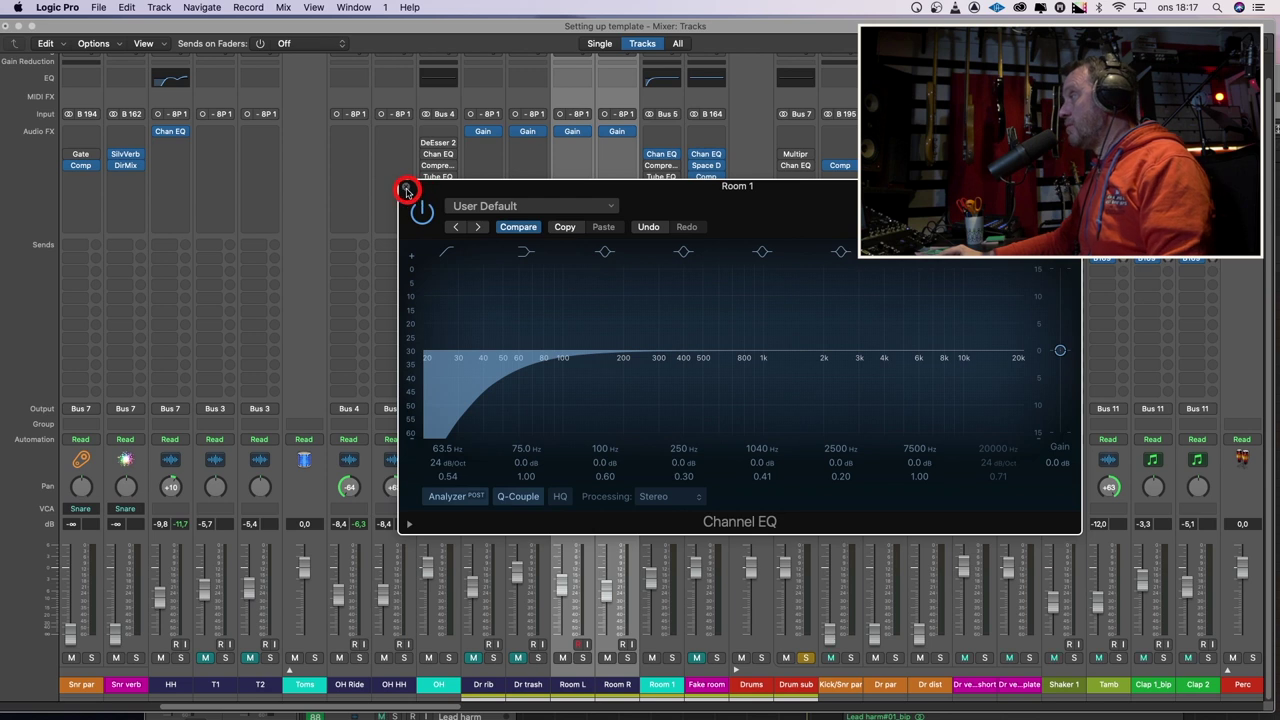
left_click(418, 192)
left_click_drag(612, 484, 640, 580)
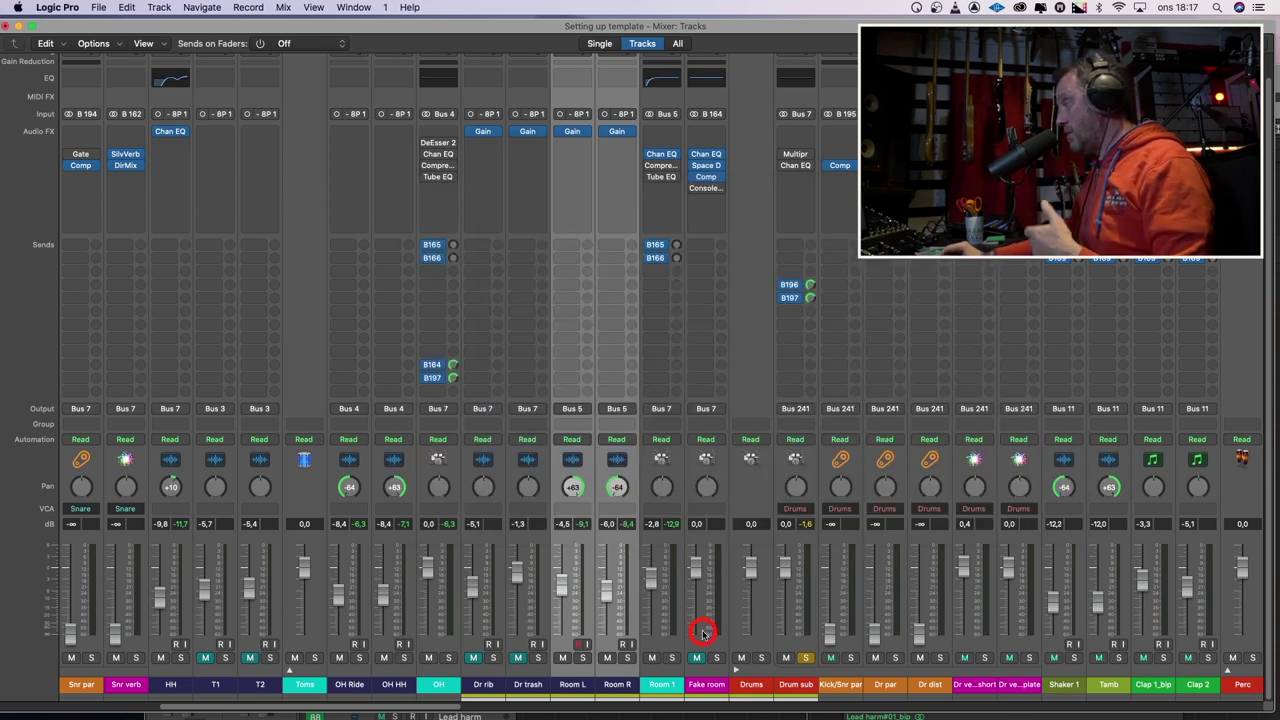
Unmute the Fake room channel and review its Space Designer reverb settings
left_click(740, 659)
key("space")
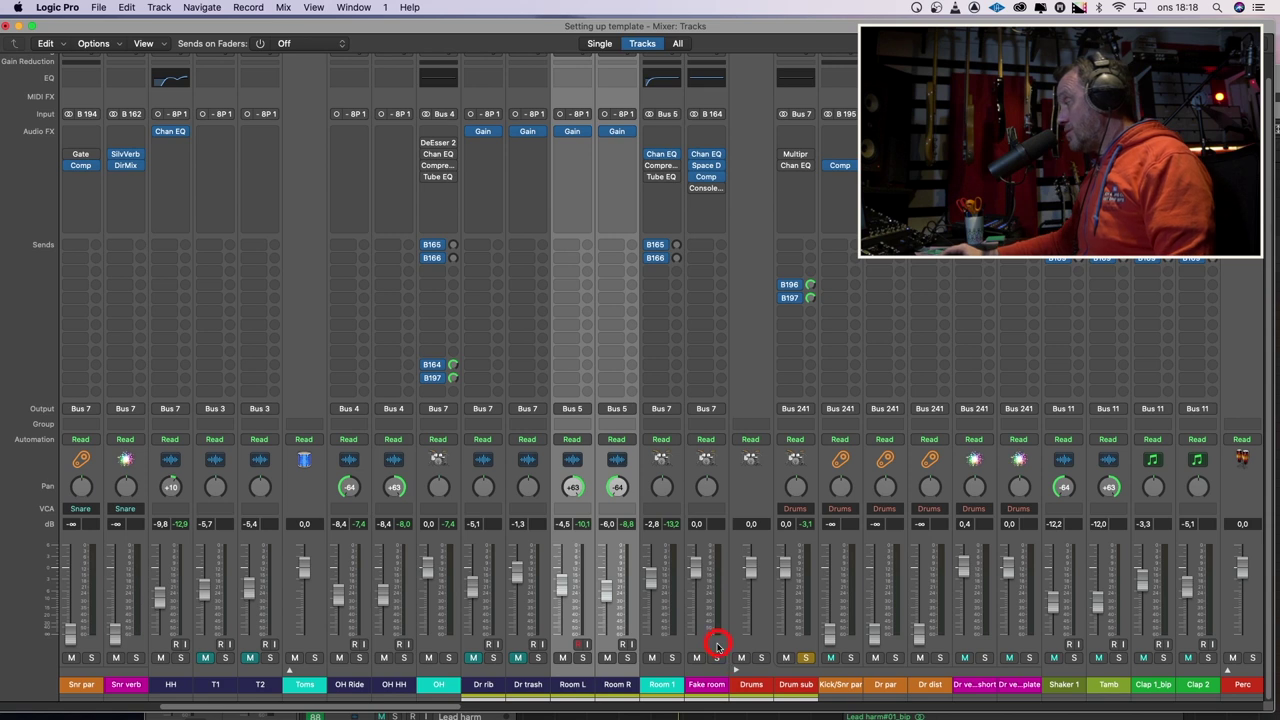
left_click(709, 168)
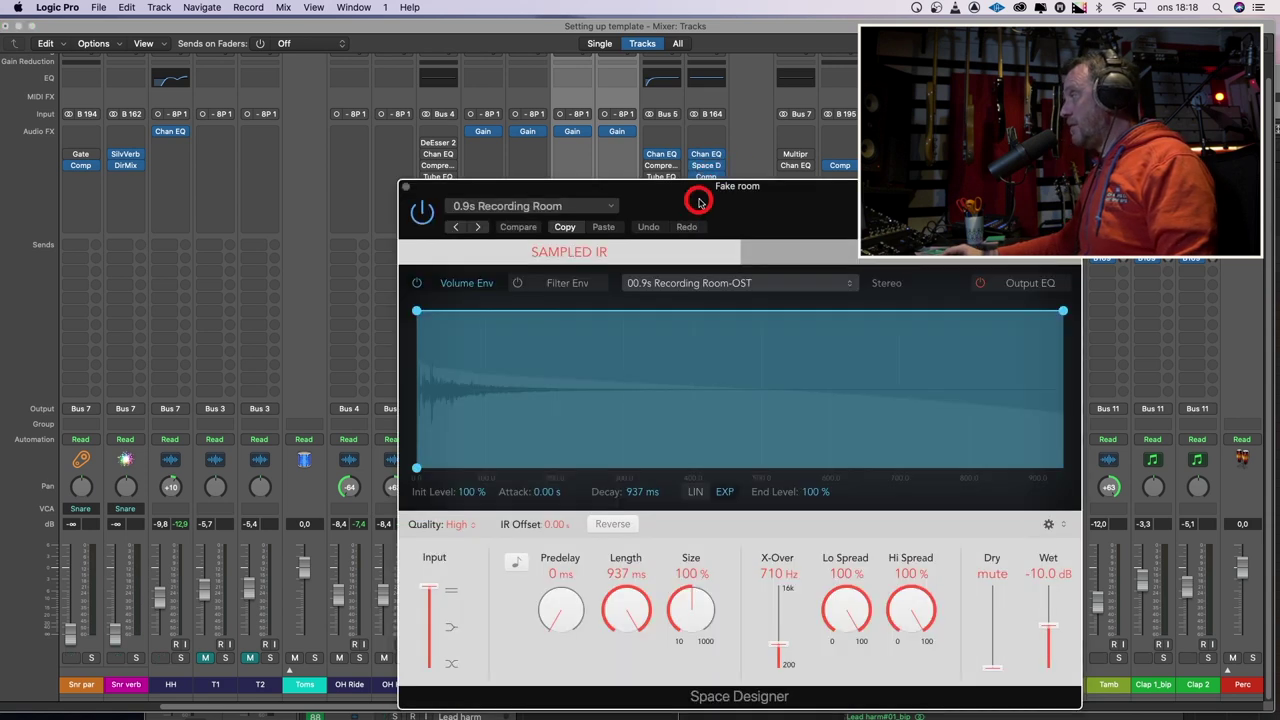
left_click_drag(697, 201, 554, 148)
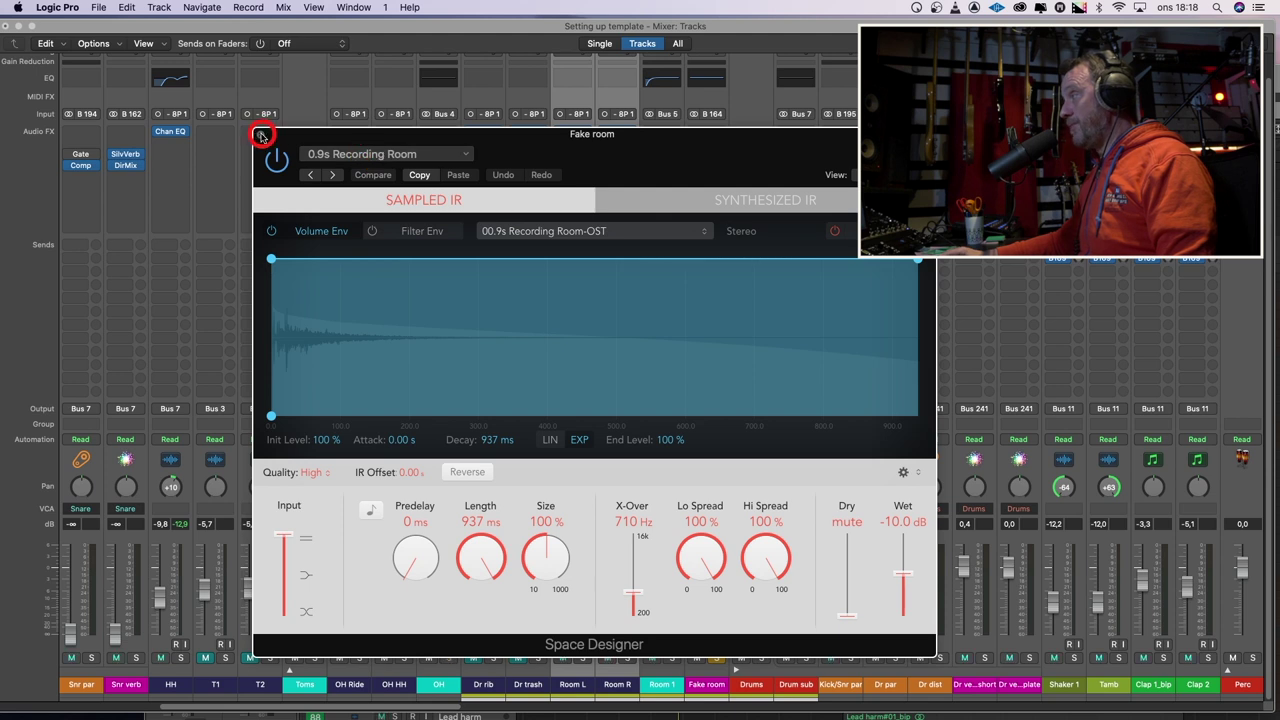
left_click(262, 136)
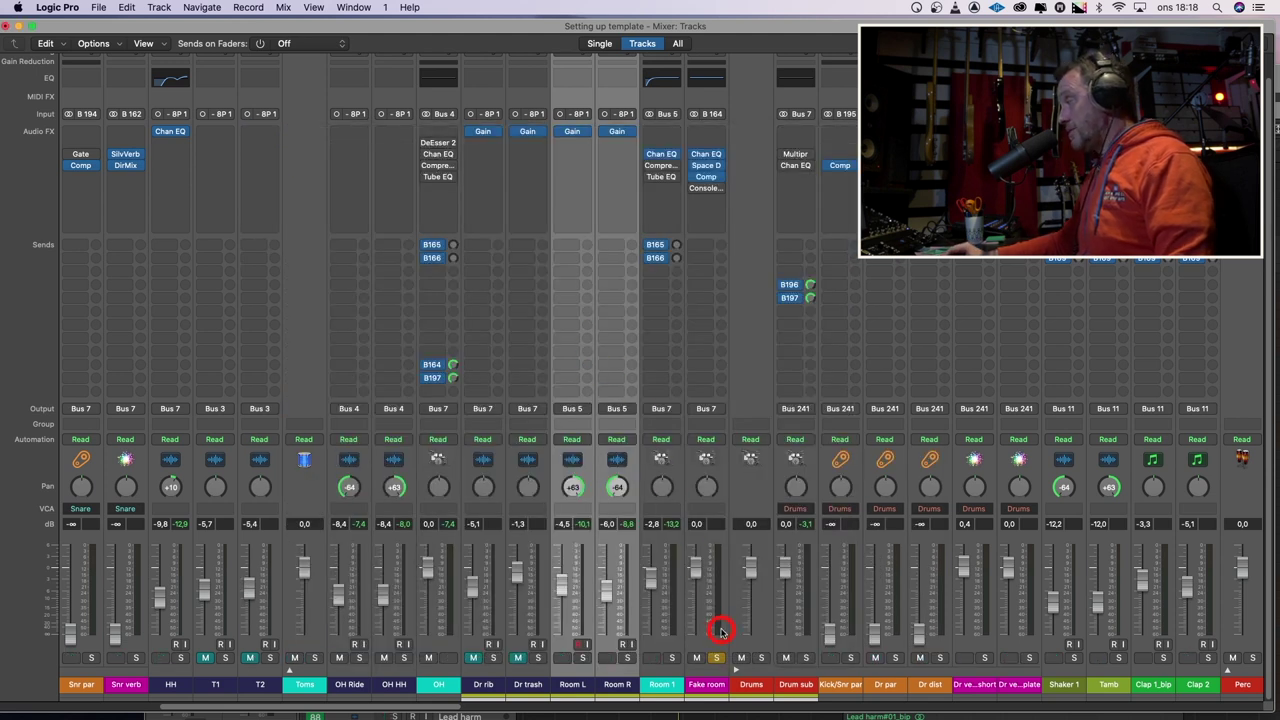
Lower the soloed Fake room to -2.0 dB and sweep the 100 Hz bell band of its Channel EQ, leaving it as a cut
left_click_drag(694, 567, 695, 580)
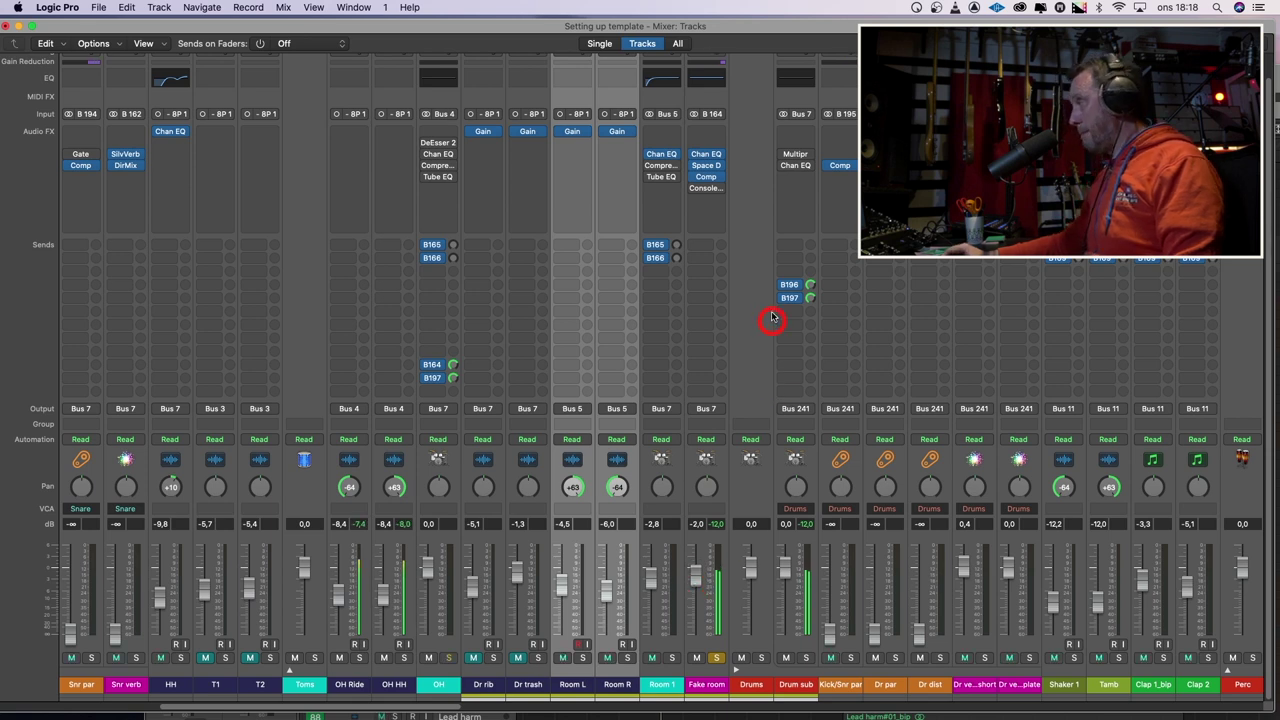
left_click(706, 156)
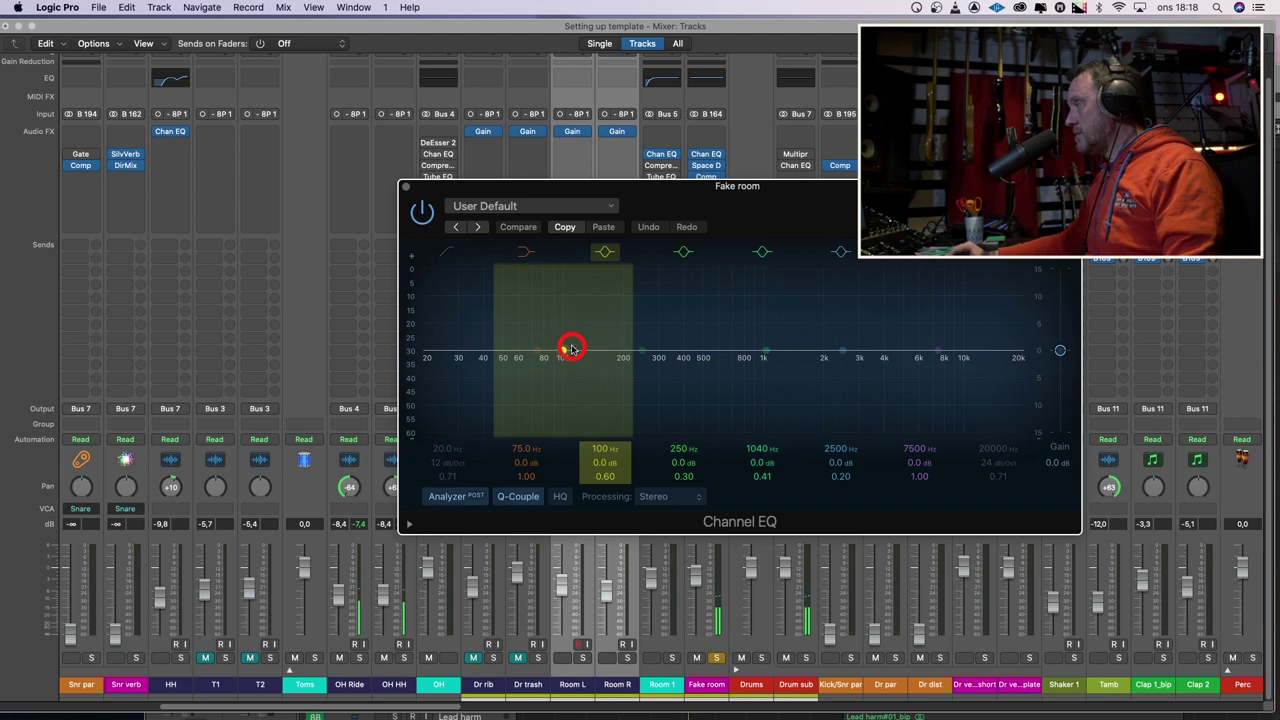
left_click_drag(563, 350, 585, 321)
left_click_drag(606, 471, 609, 476)
key("space")
left_click_drag(582, 320, 562, 375)
left_click(406, 188)
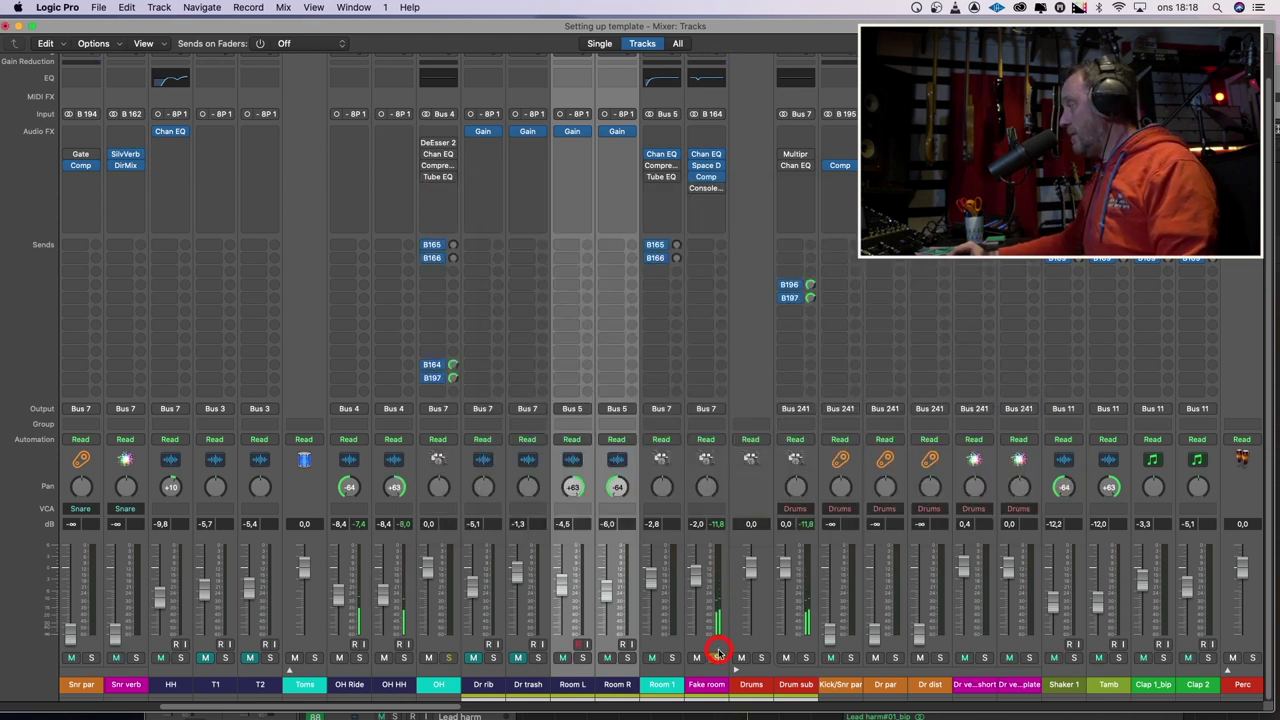
Solo the Drum sub, pull Fake room fully down, and blend it back into the drum mix at -8.8 dB
left_click(805, 657)
left_click_drag(698, 578, 697, 632)
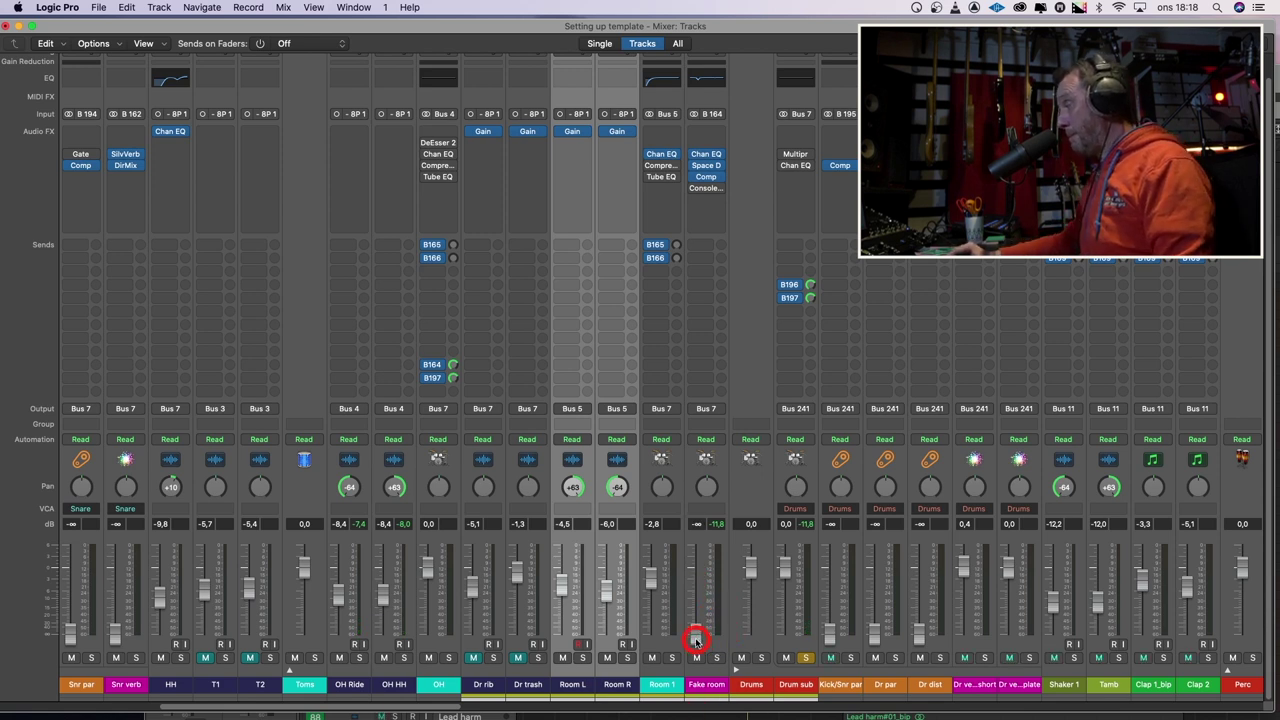
left_click_drag(696, 640, 702, 570)
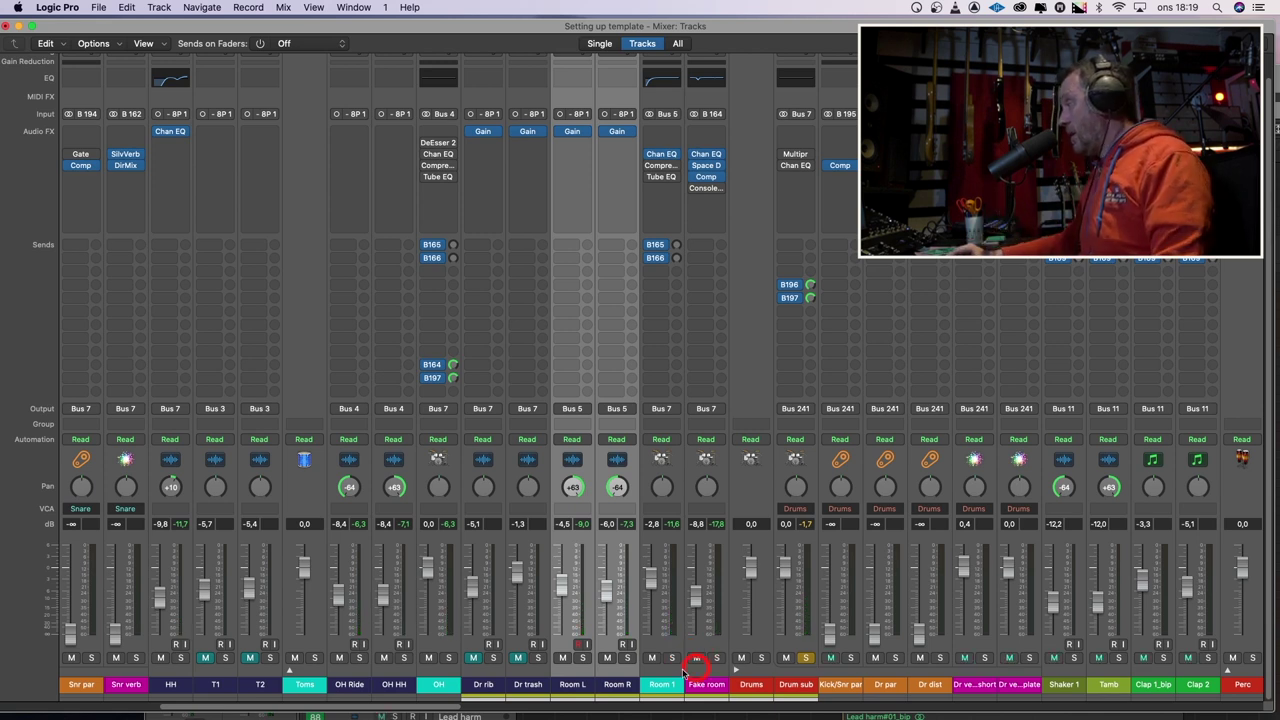
Remove the Drum sub solo so only the Snare is soloed, and raise Snr verb to -5.2 dB
left_click_drag(434, 700, 341, 706)
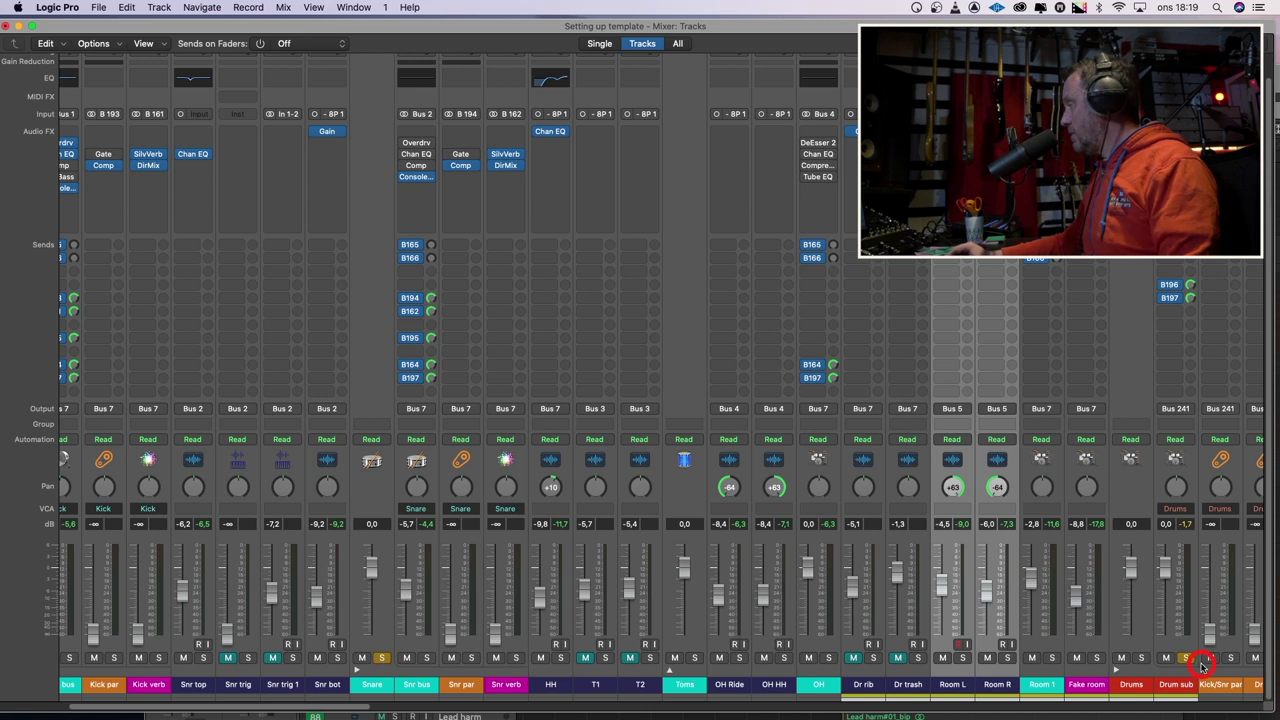
left_click(1190, 660)
left_click(779, 660)
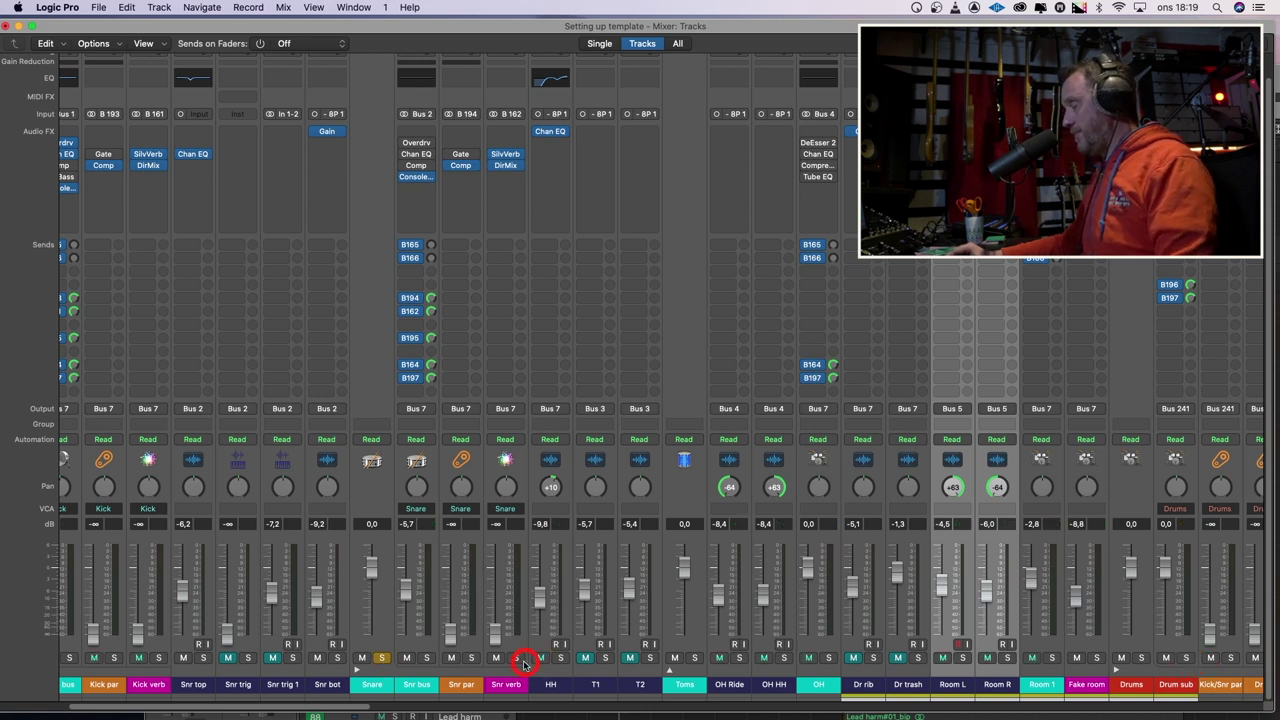
left_click_drag(494, 638, 501, 558)
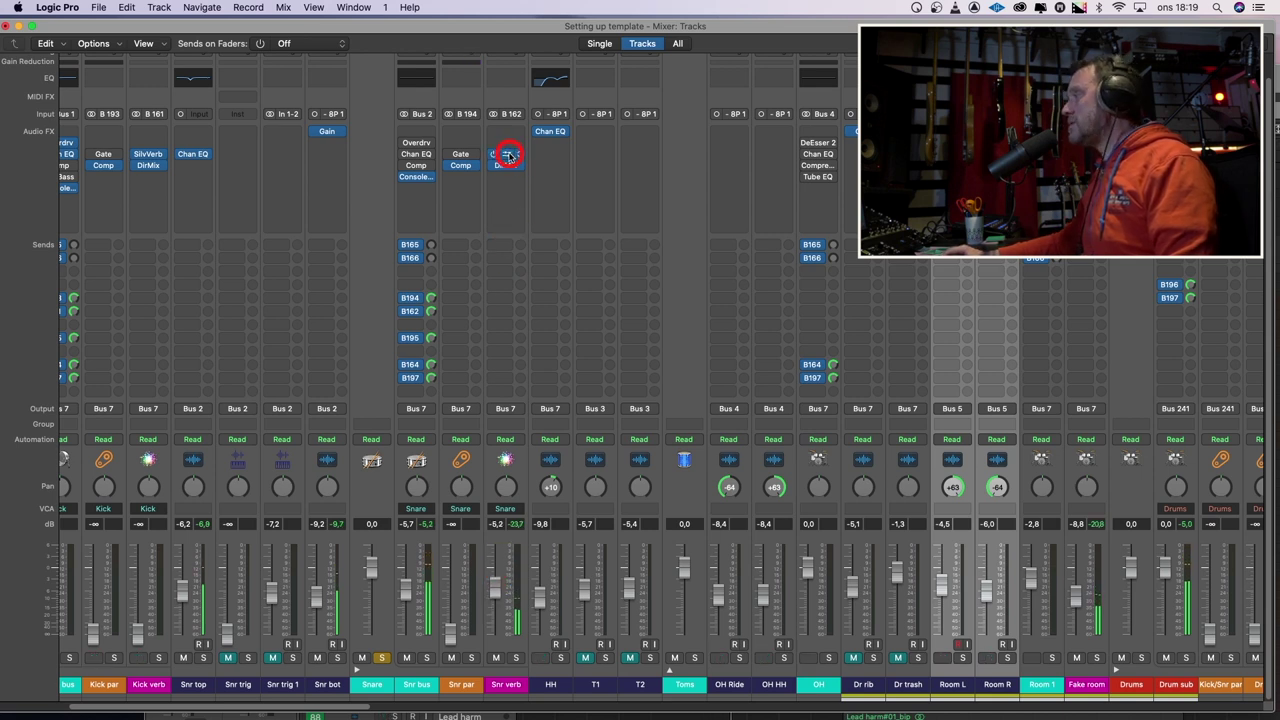
Set Snr verb's SilverVerb to 17% reflectivity, a 470 Hz low cut and a 4500 Hz high cut
left_click(507, 154)
left_click_drag(491, 318, 491, 285)
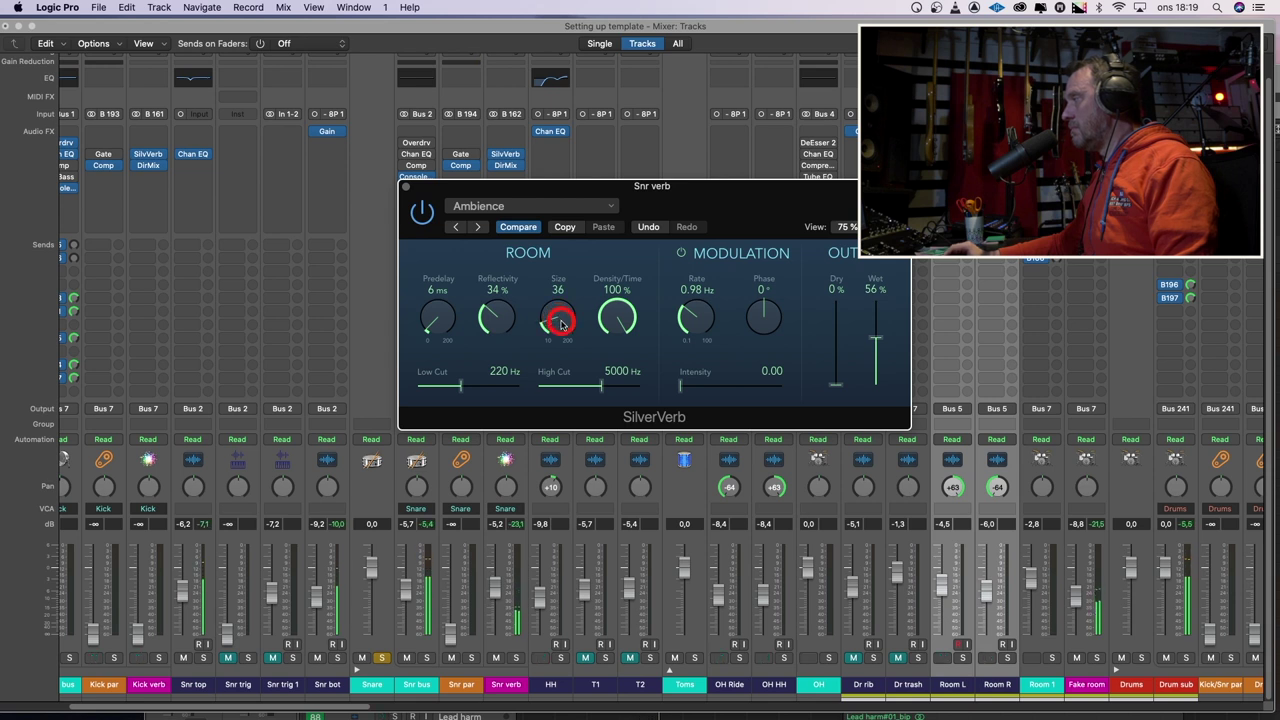
left_click_drag(505, 306, 507, 349)
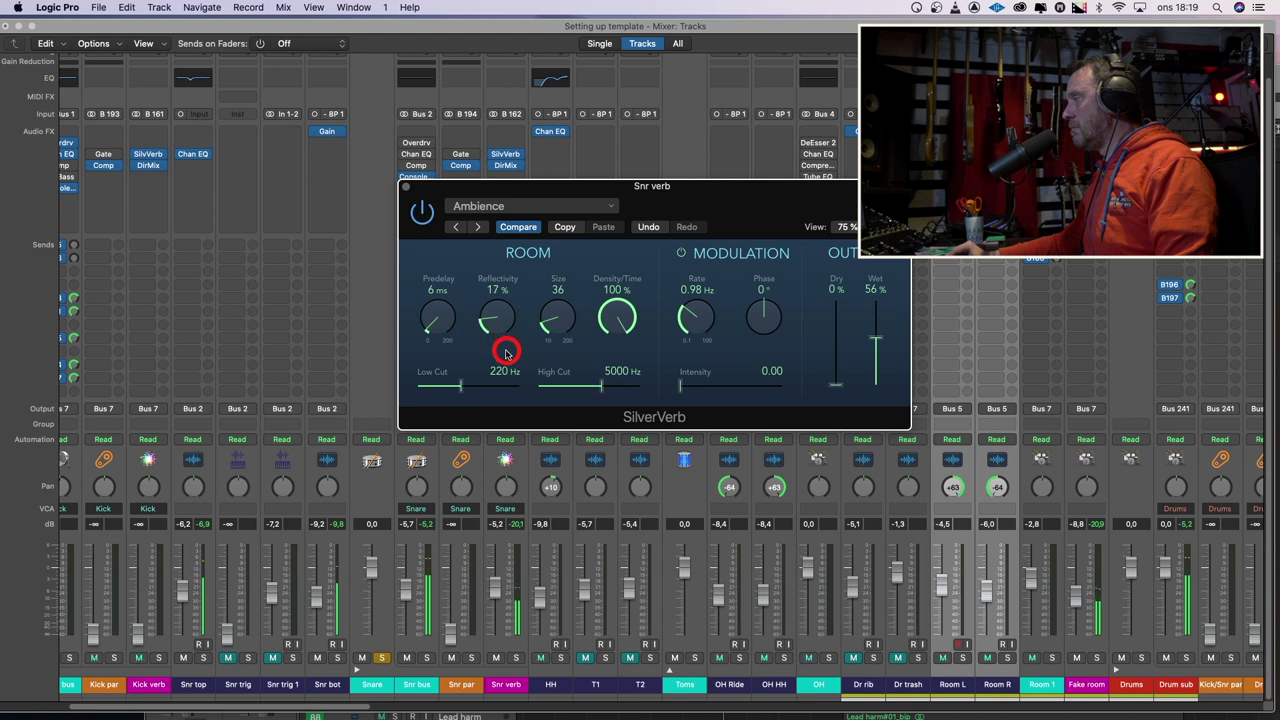
left_click_drag(463, 390, 475, 389)
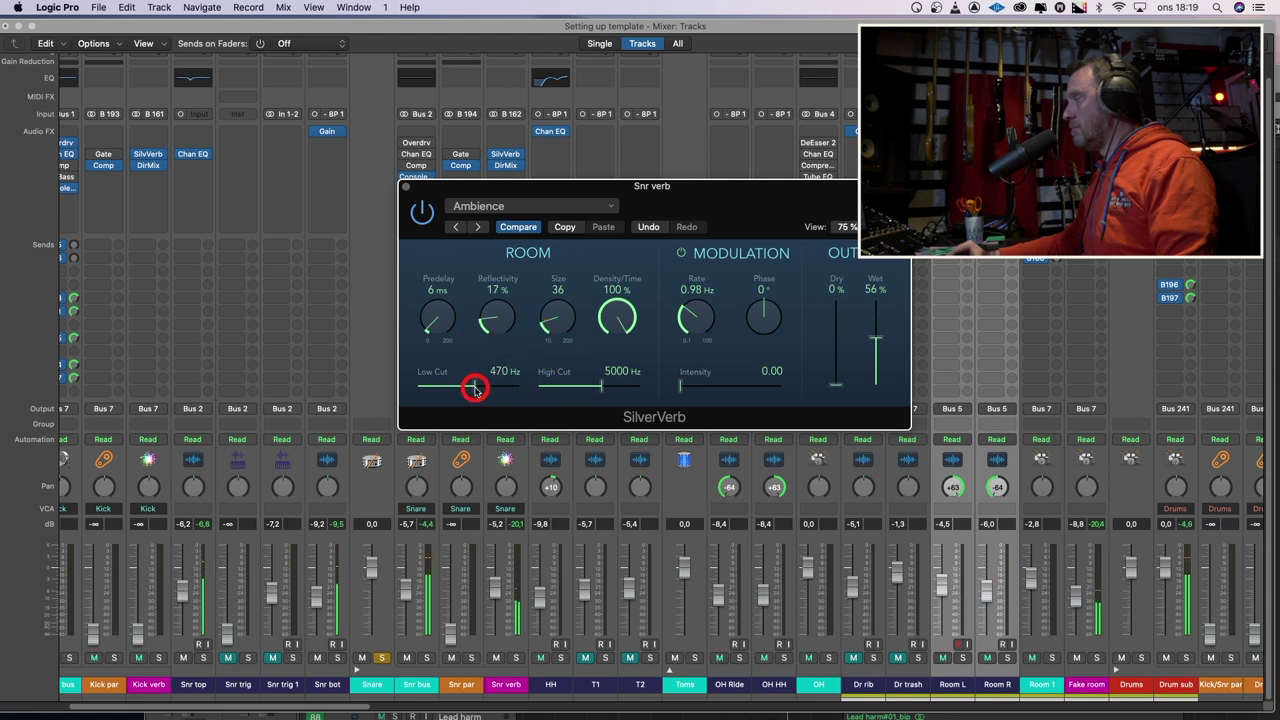
left_click(603, 389)
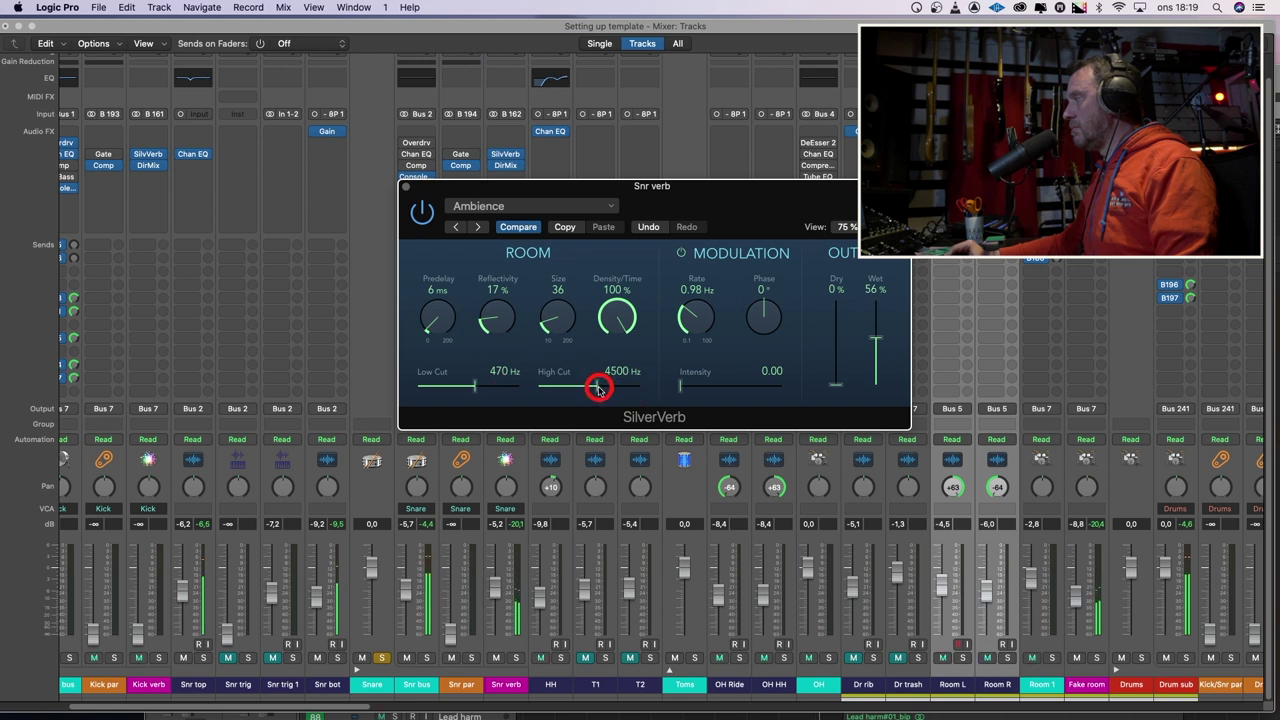
left_click(406, 189)
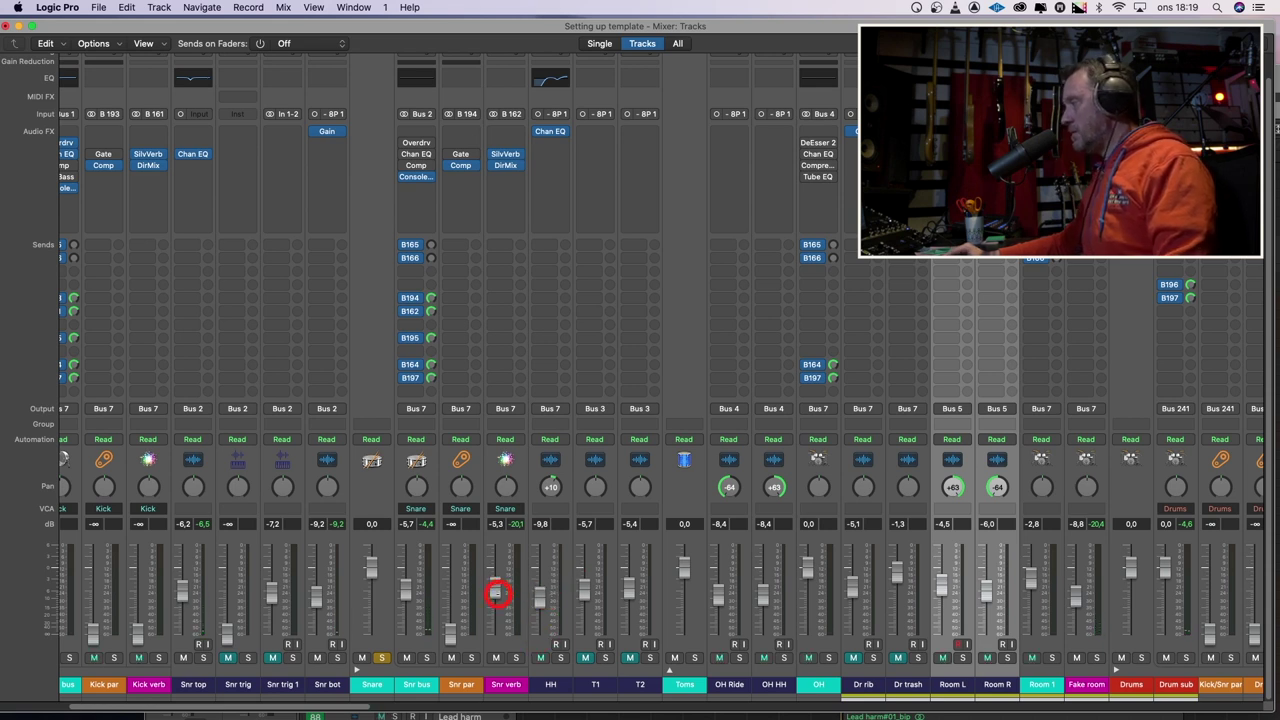
Lower Snr verb to -6.6 dB, check the snare with and without it, and unsolo the Snare
left_click_drag(496, 596, 496, 599)
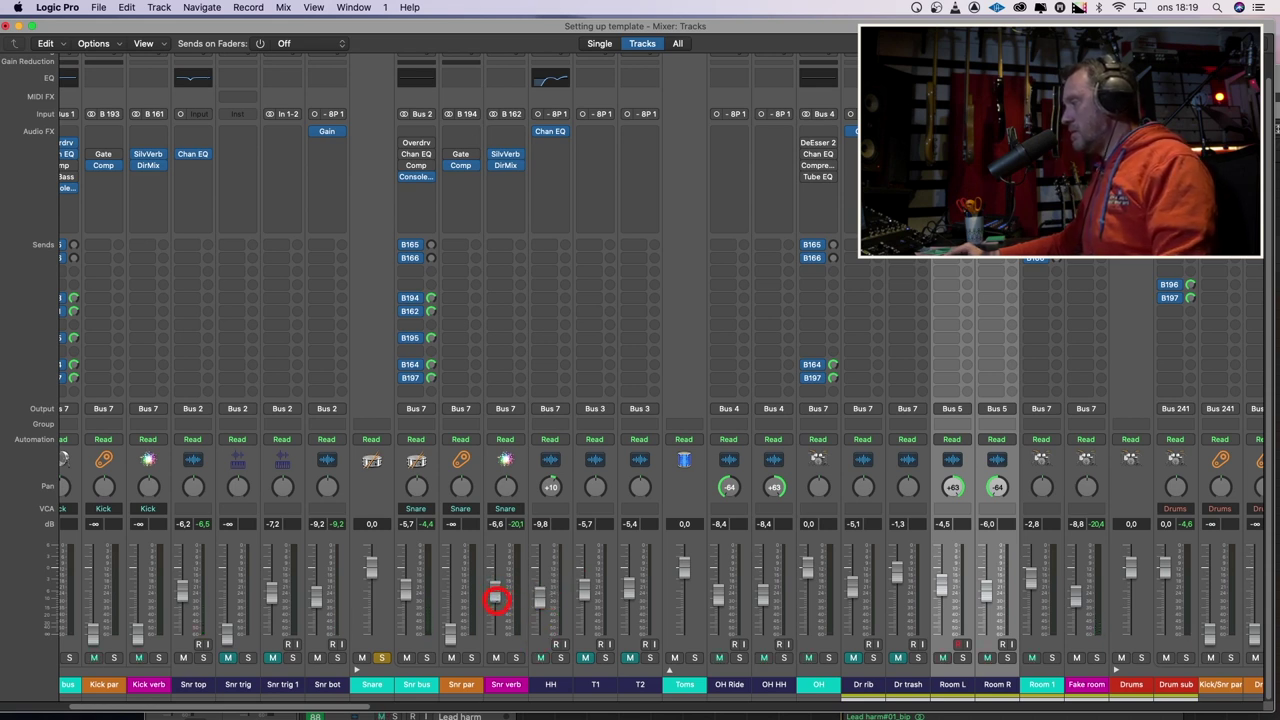
left_click(496, 658)
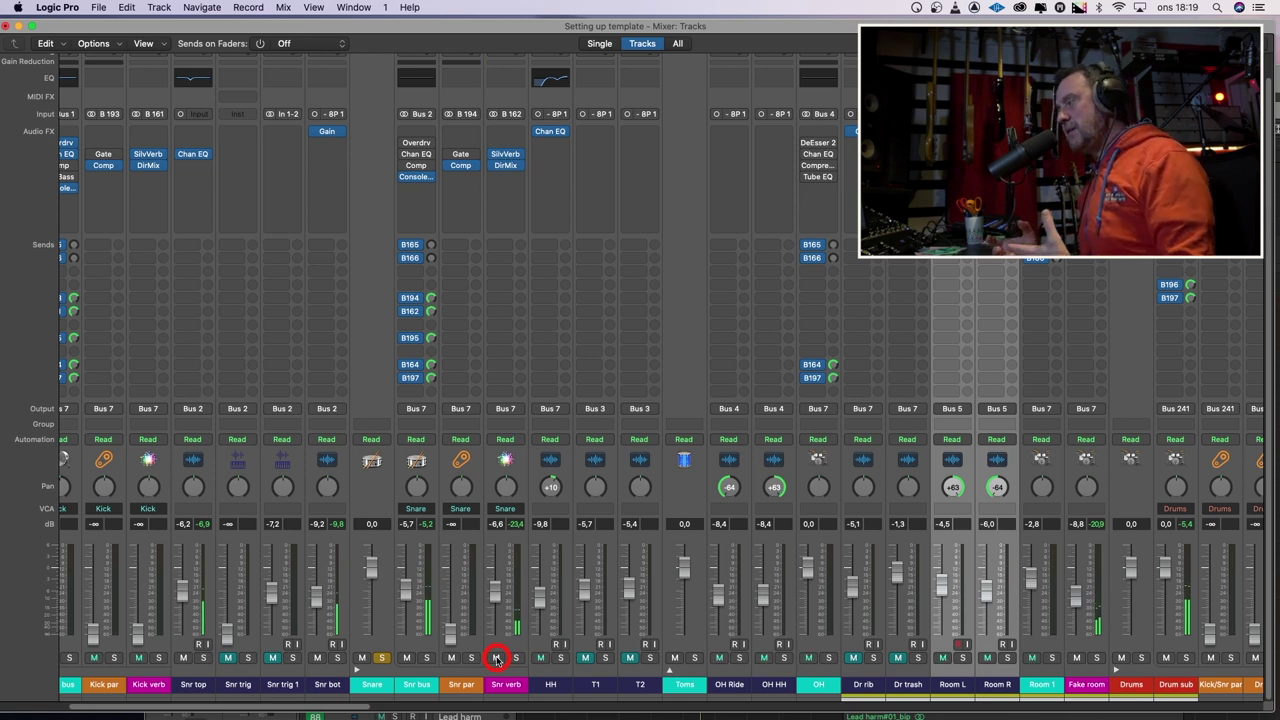
left_click(382, 657)
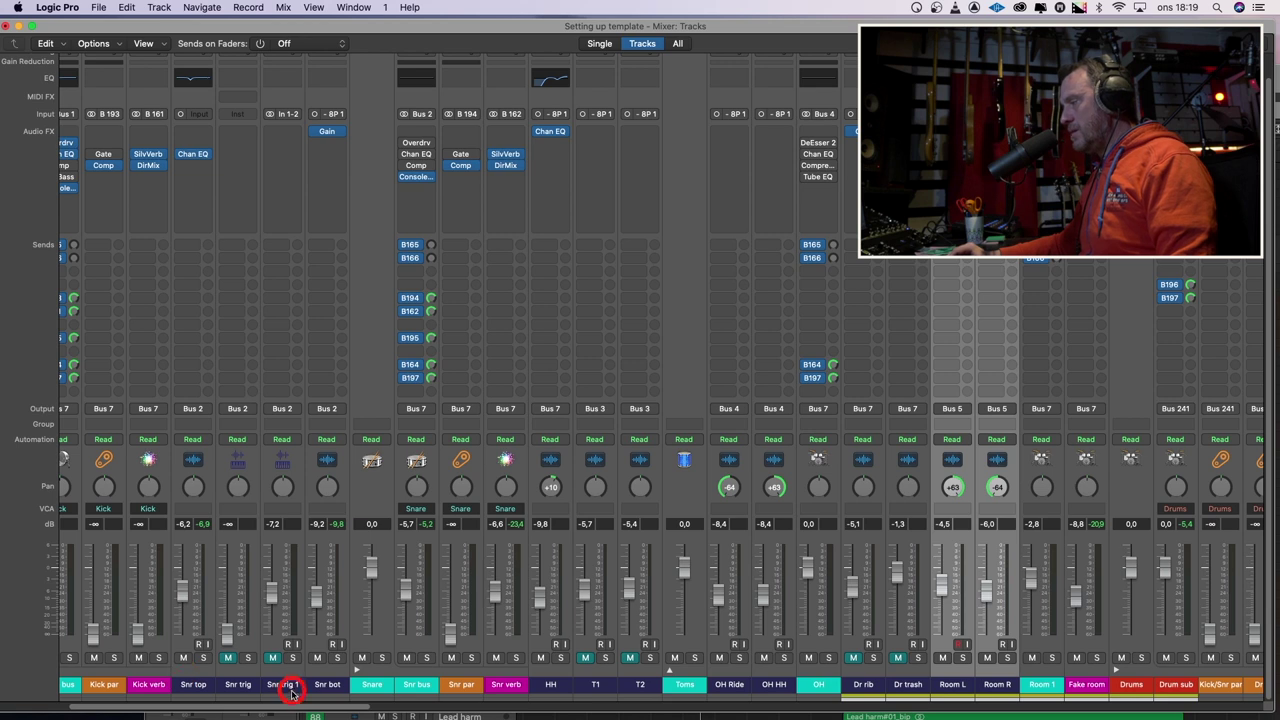
Solo the Kick bus and raise Kick verb to -7.4 dB
left_click_drag(288, 703, 236, 707)
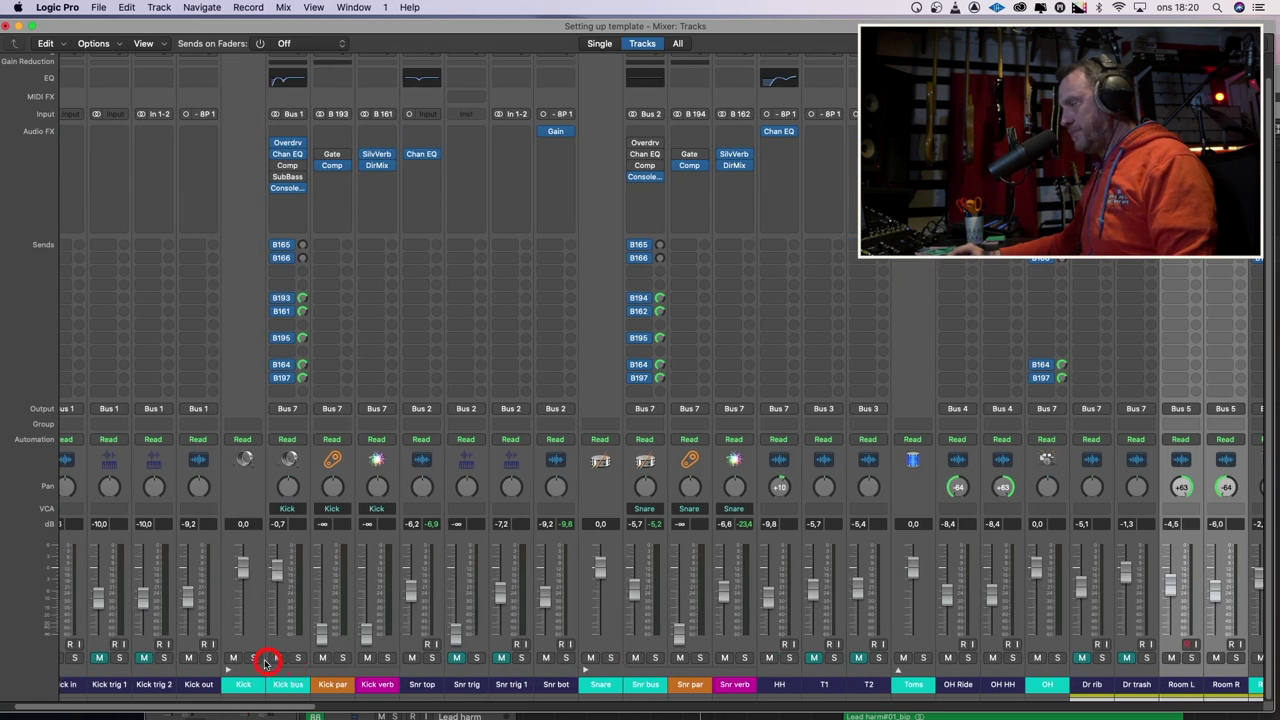
left_click(297, 657)
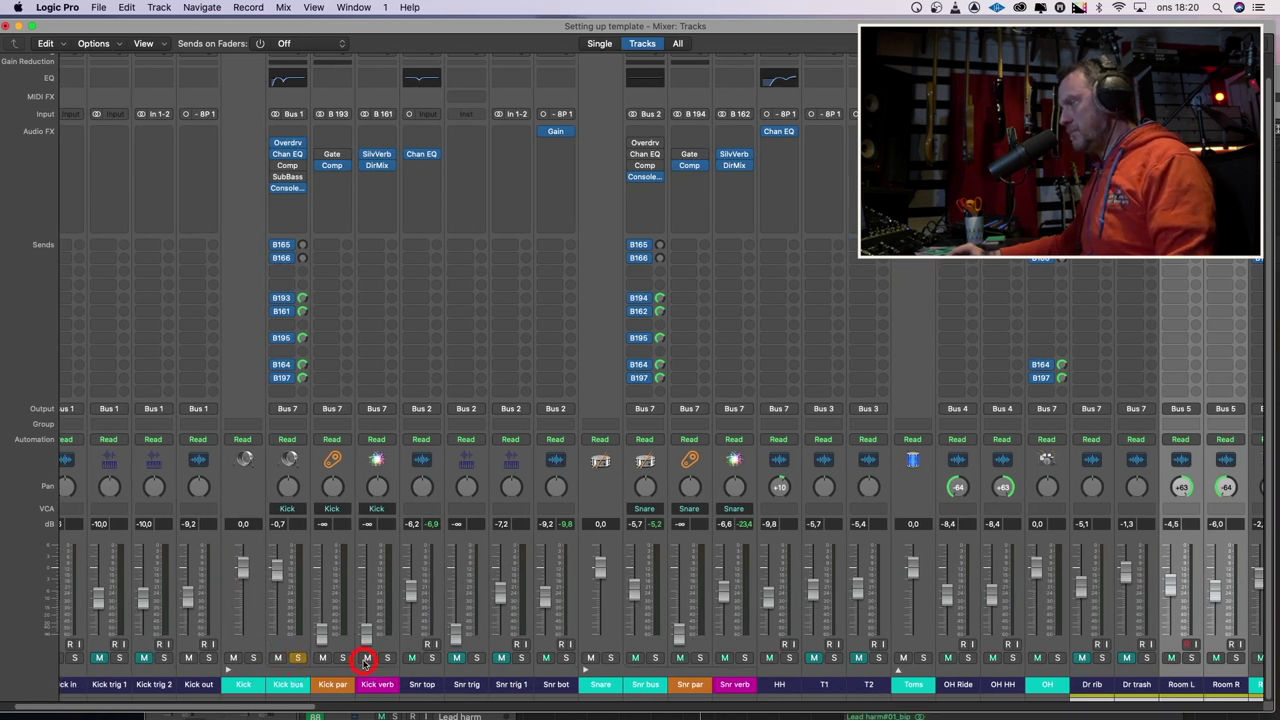
left_click_drag(365, 660, 366, 563)
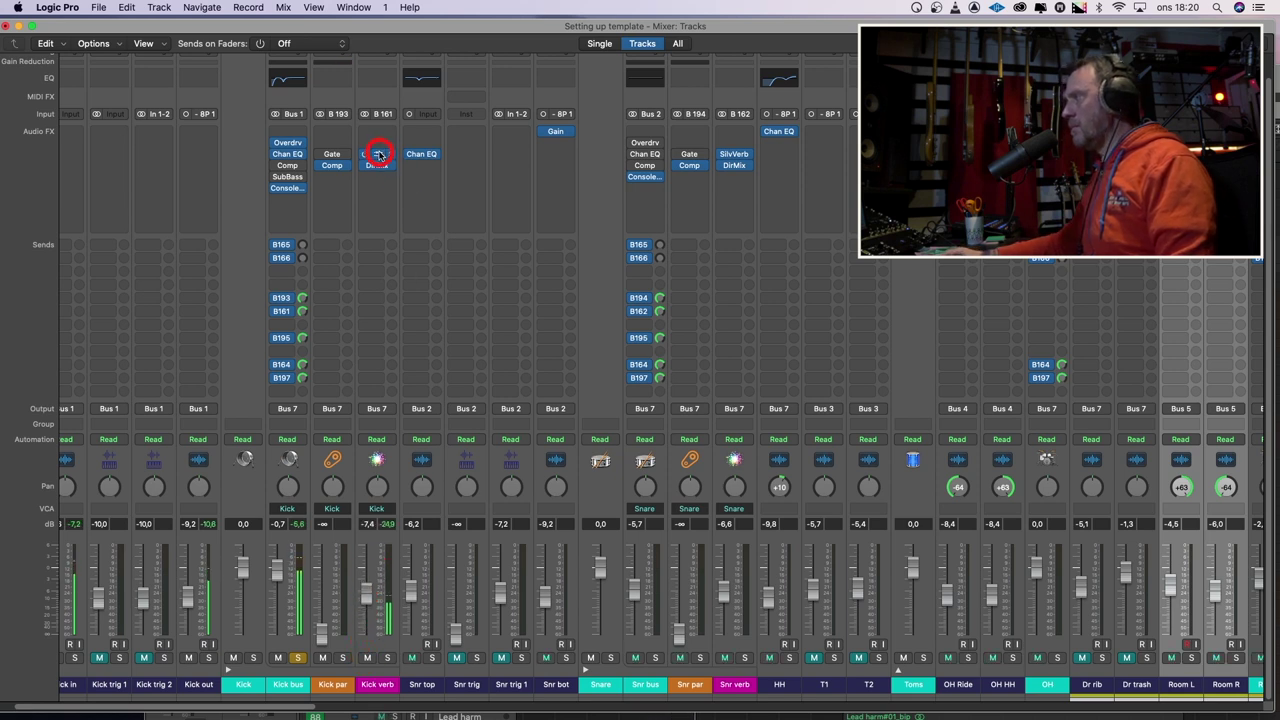
Set Kick verb's SilverVerb to 5 ms predelay, 13% reflectivity, size 36 and 61% density, and lower the channel to -14.6 dB
left_click_drag(497, 312, 494, 414)
left_click_drag(557, 316, 598, 385)
key("space")
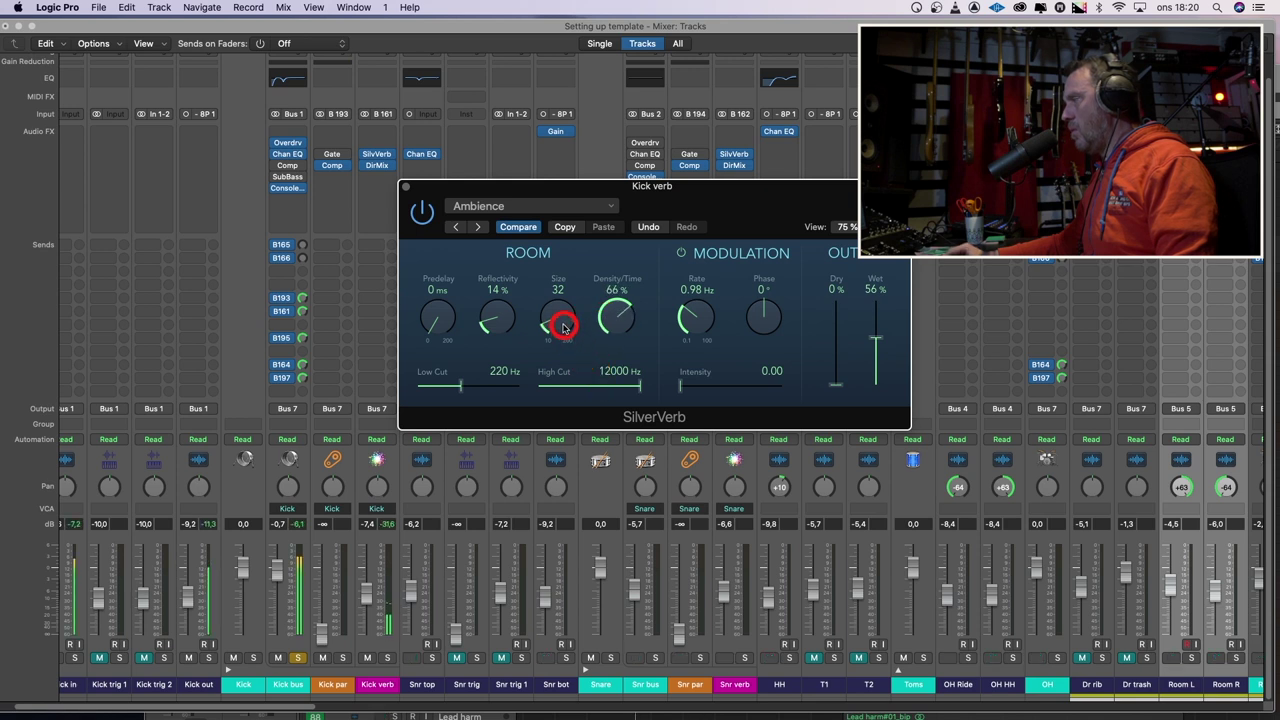
left_click_drag(605, 314, 609, 321)
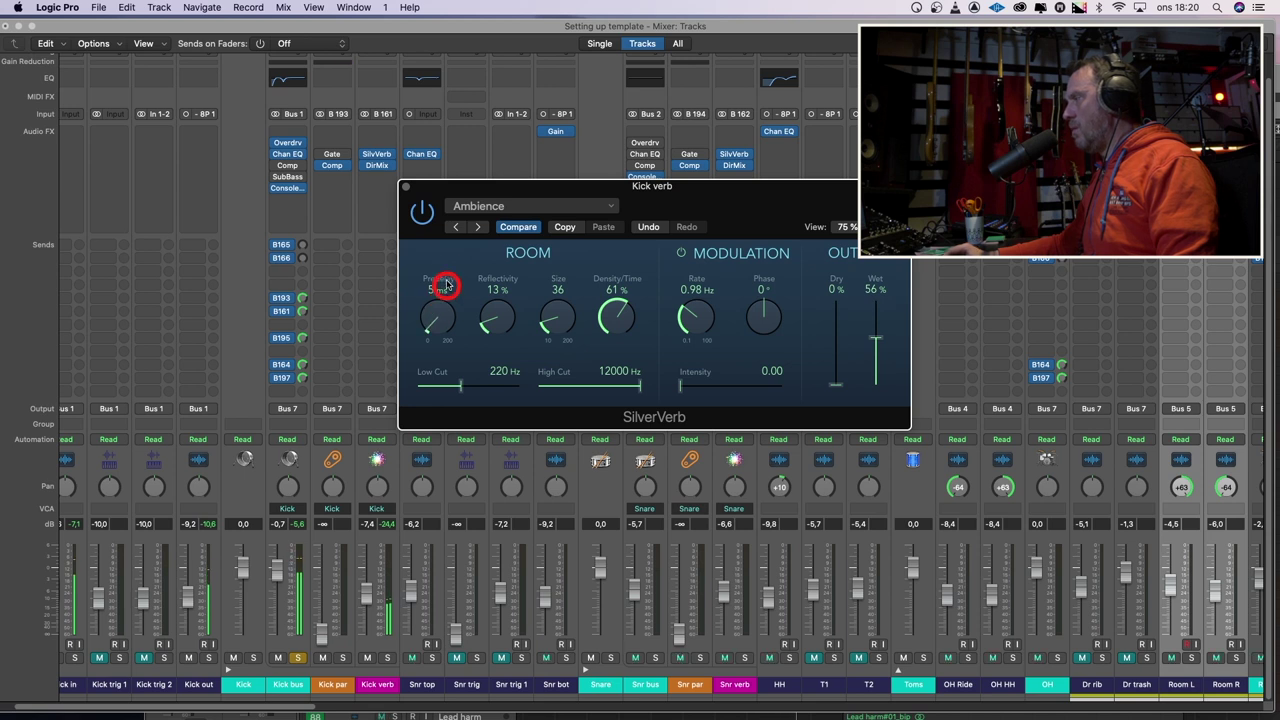
left_click_drag(368, 597, 366, 622)
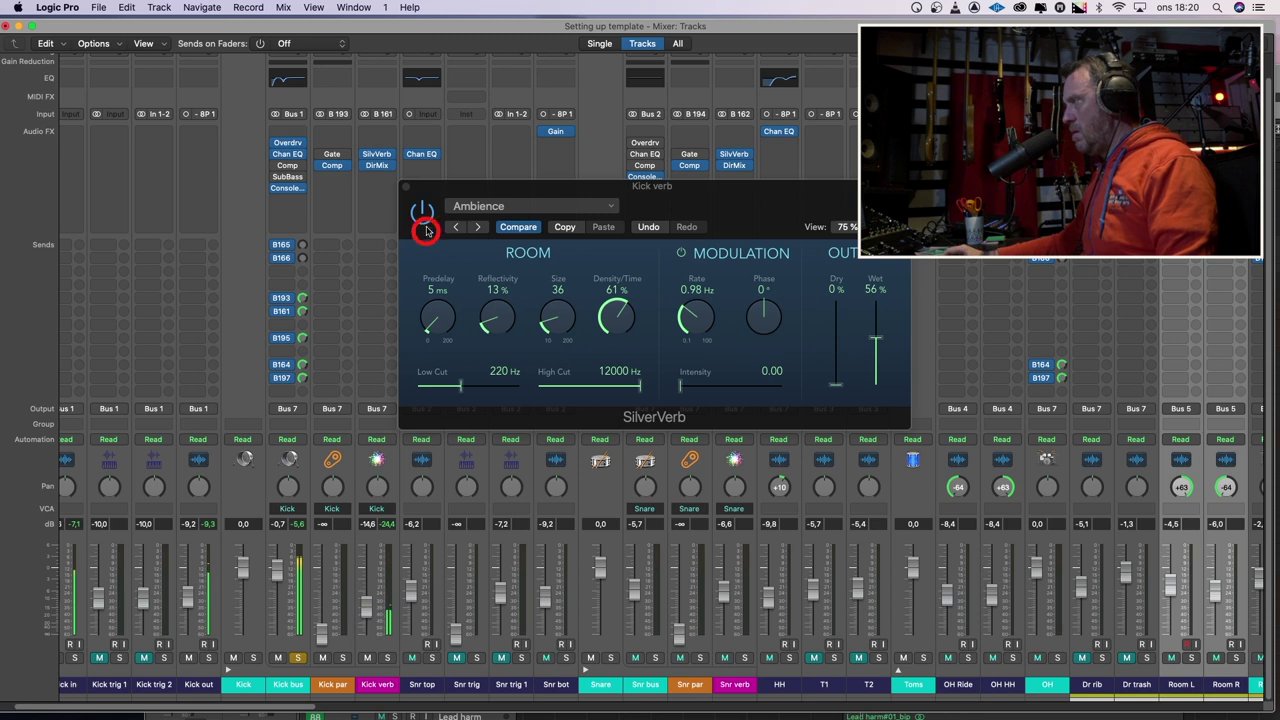
left_click(406, 188)
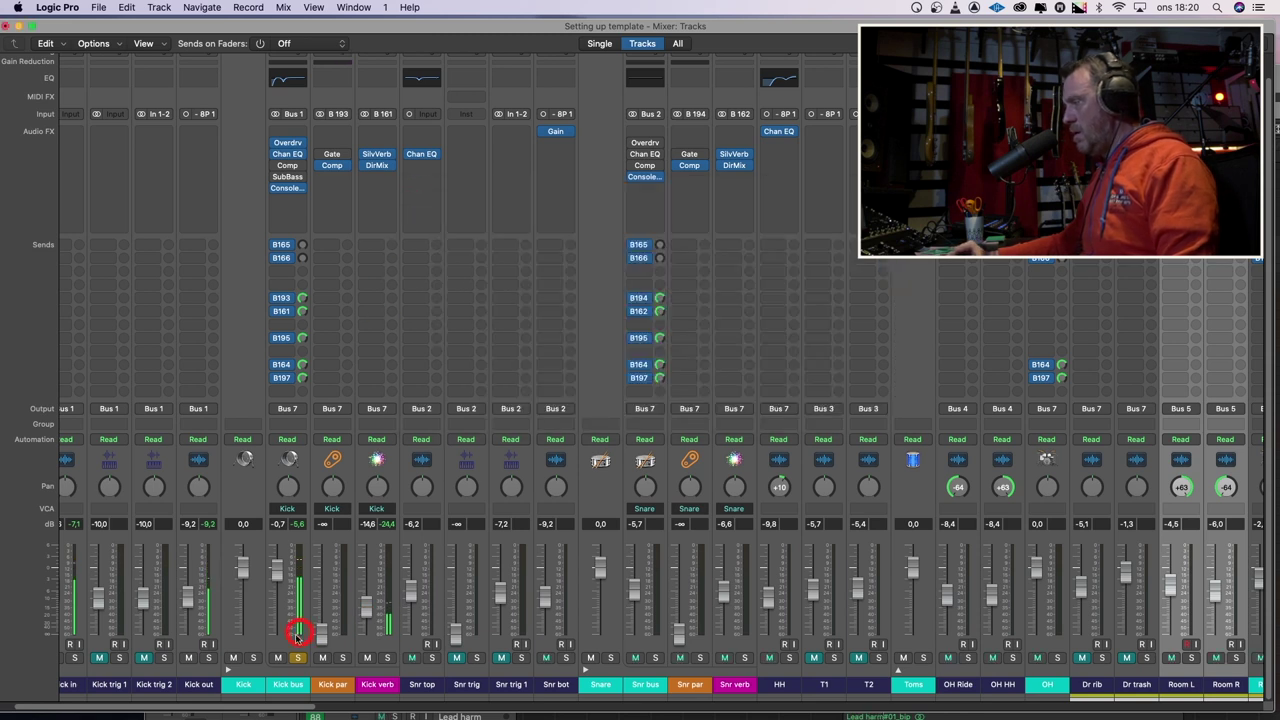
Solo the Snr bus alongside the Kick bus and reduce the density of Snr verb's SilverVerb to 70%
left_click(294, 649)
left_click(658, 658)
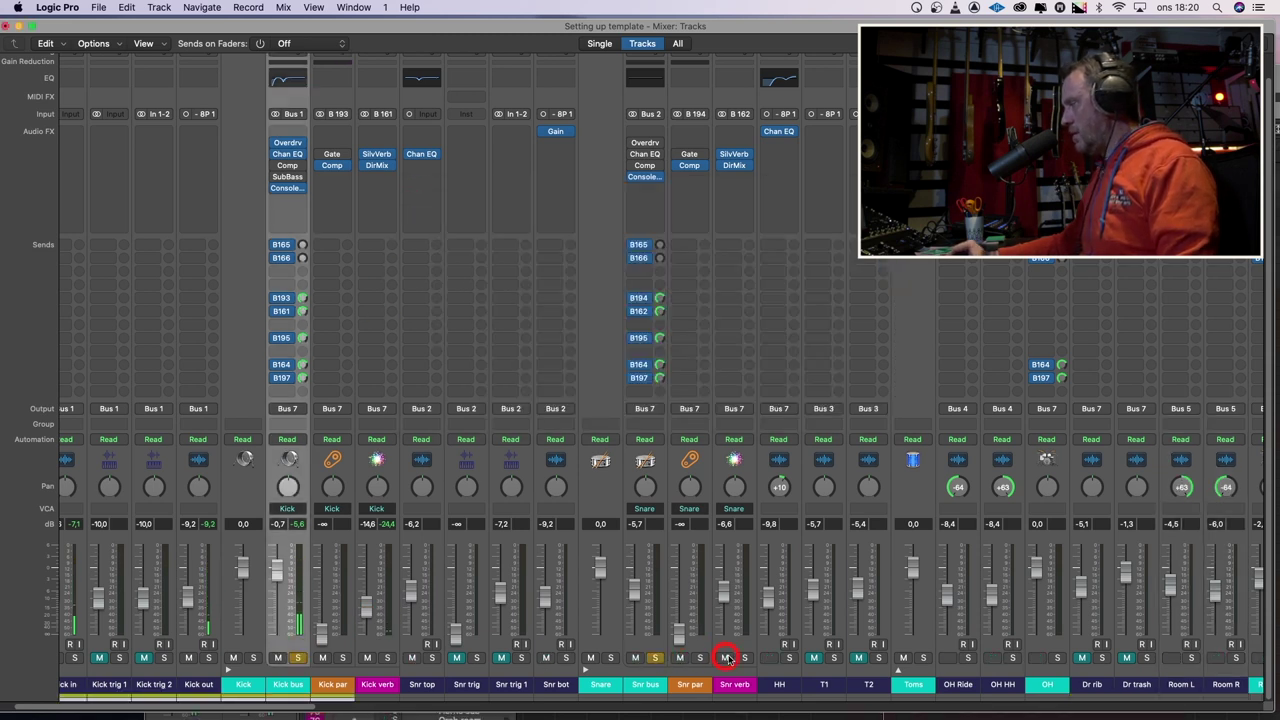
left_click(736, 156)
left_click_drag(628, 317, 615, 378)
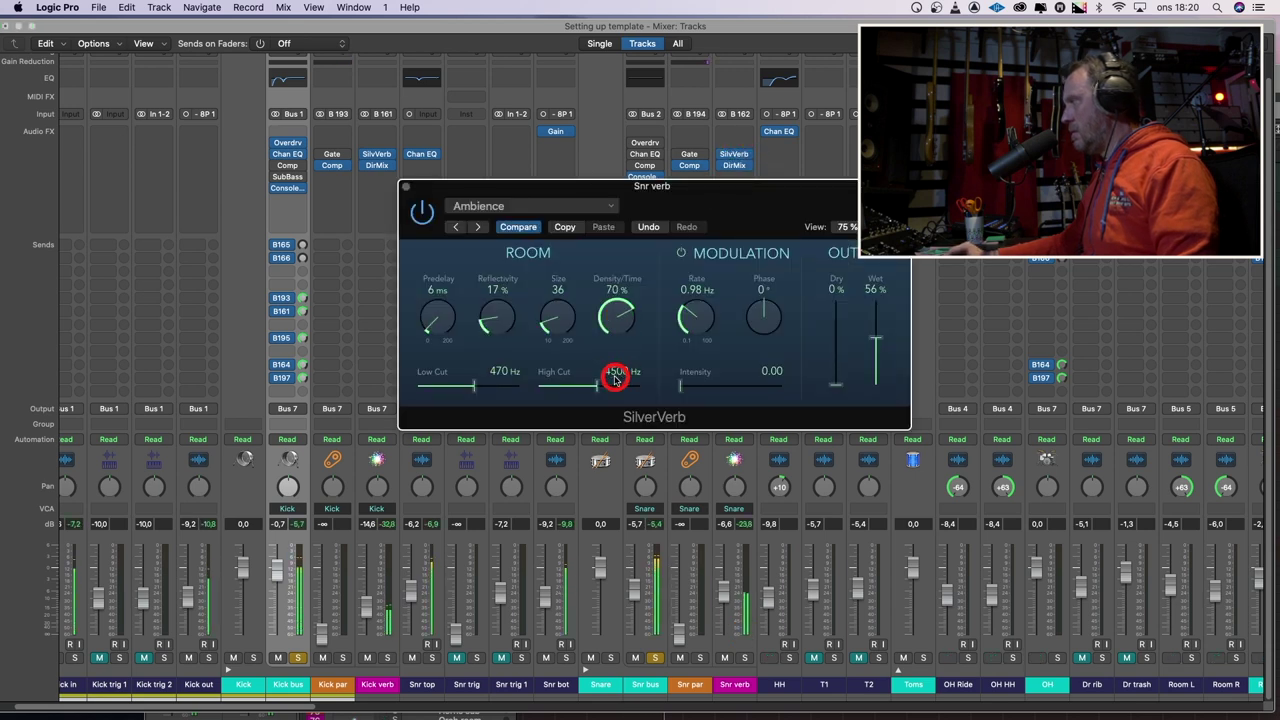
Set Snr verb's SilverVerb to size 44 and 68% density, and unsolo the Snr bus and Kick bus
left_click_drag(566, 320, 564, 314)
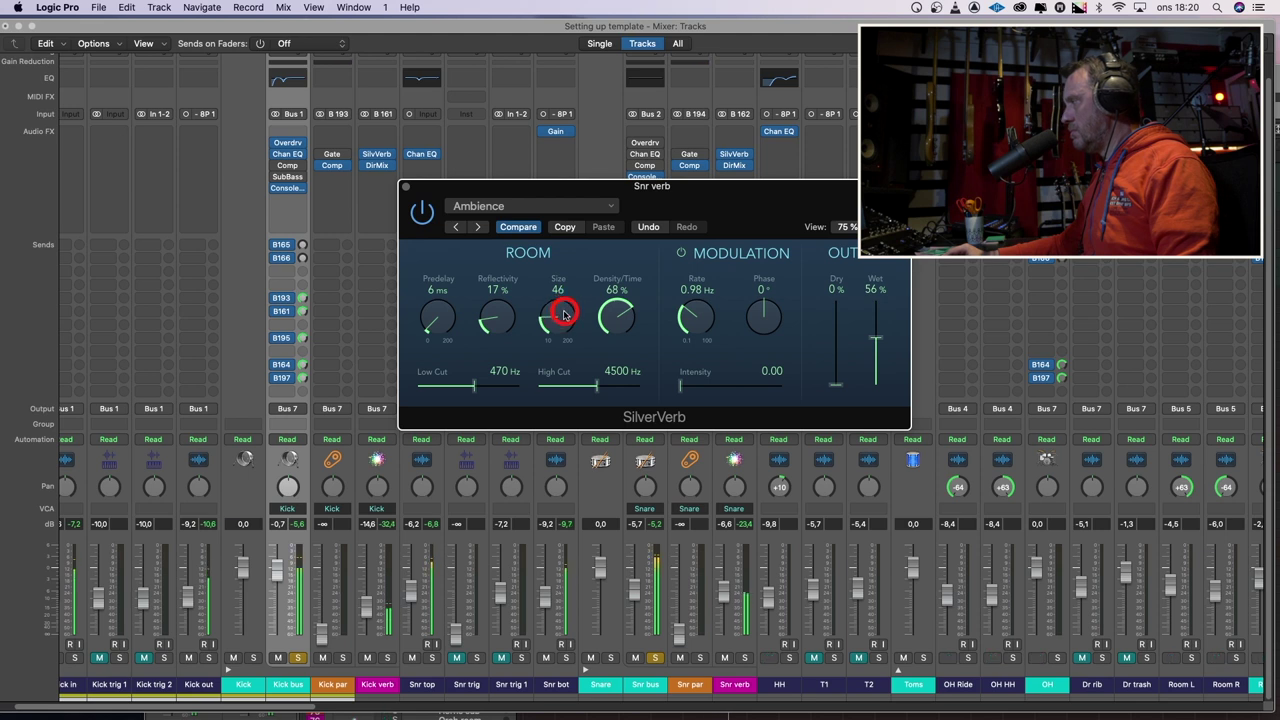
left_click(603, 315)
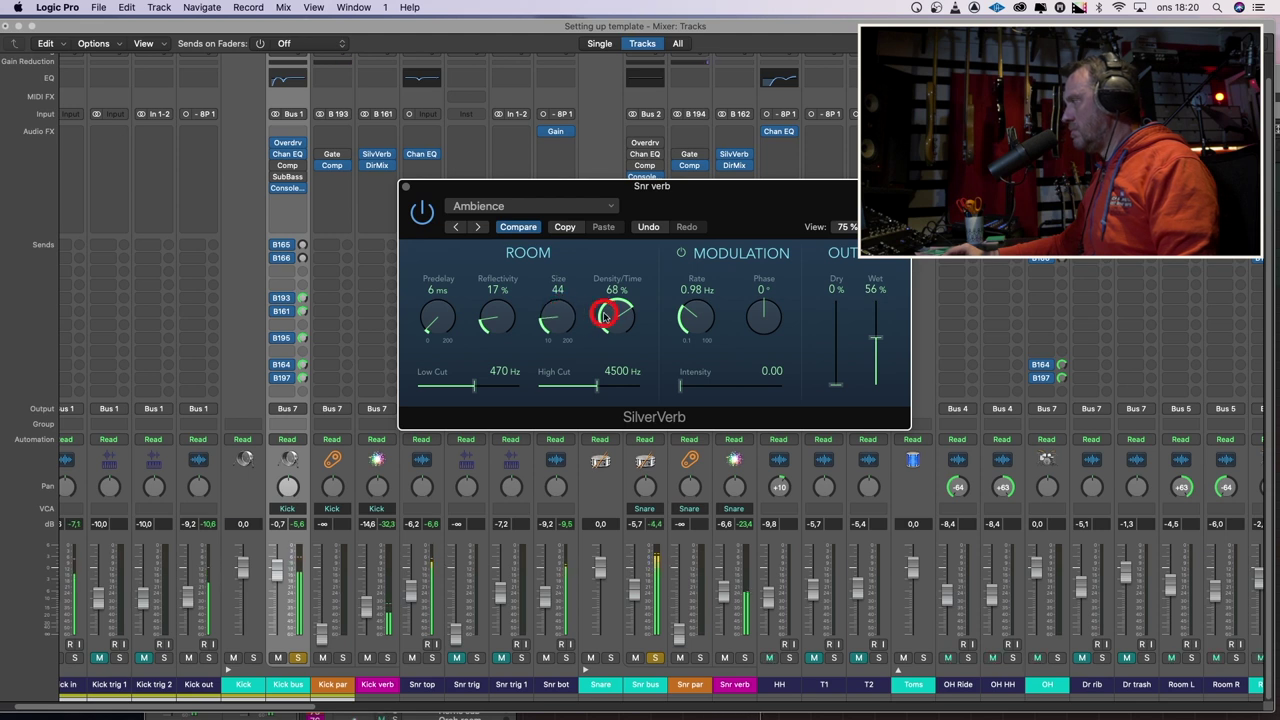
left_click(405, 188)
left_click(655, 658)
left_click(400, 681)
left_click(297, 657)
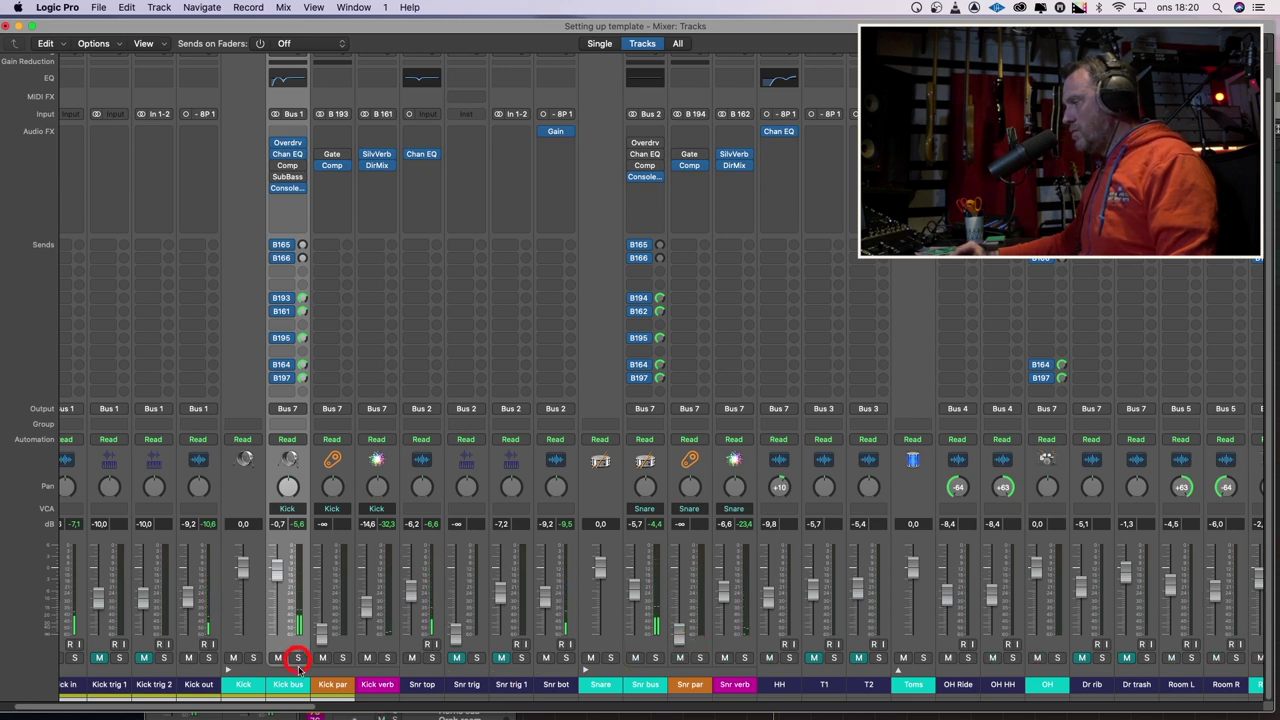
Solo Drum sub, compare the drums with and without the kick and snare reverbs, and lower Snr verb to -11.2 dB
left_click_drag(277, 710, 373, 686)
left_click(560, 672)
double_click(365, 686)
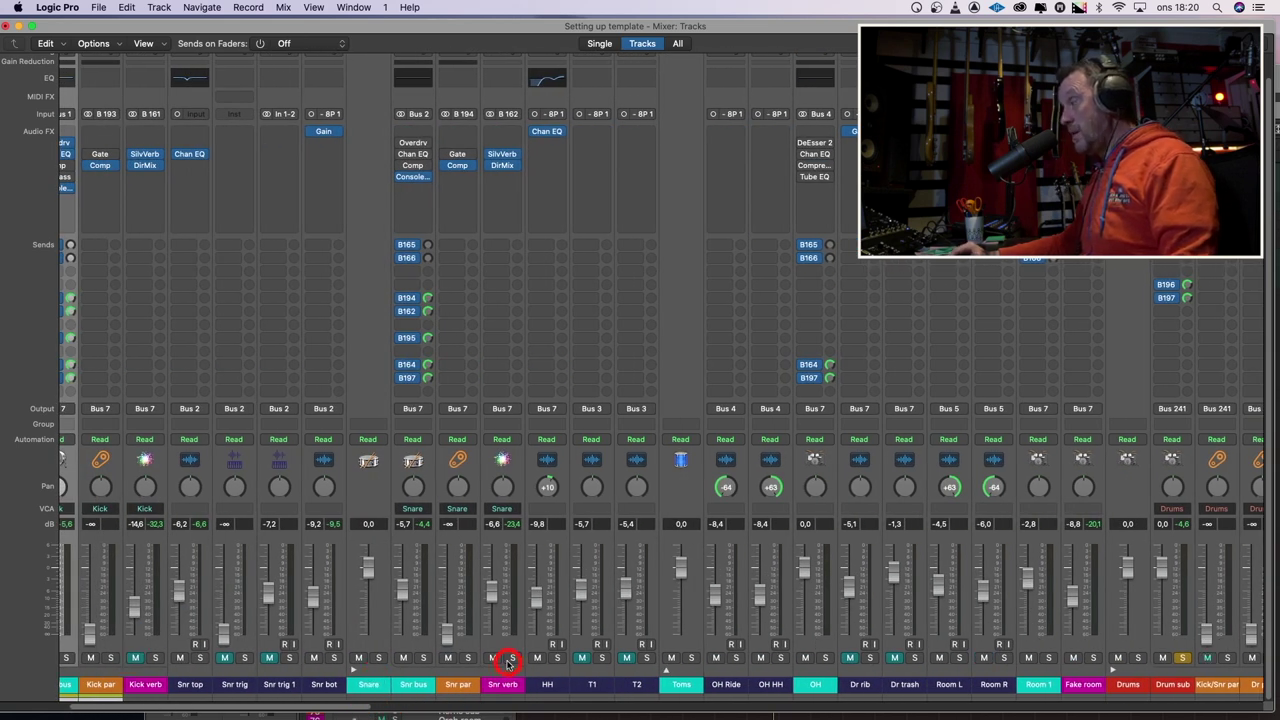
key("space")
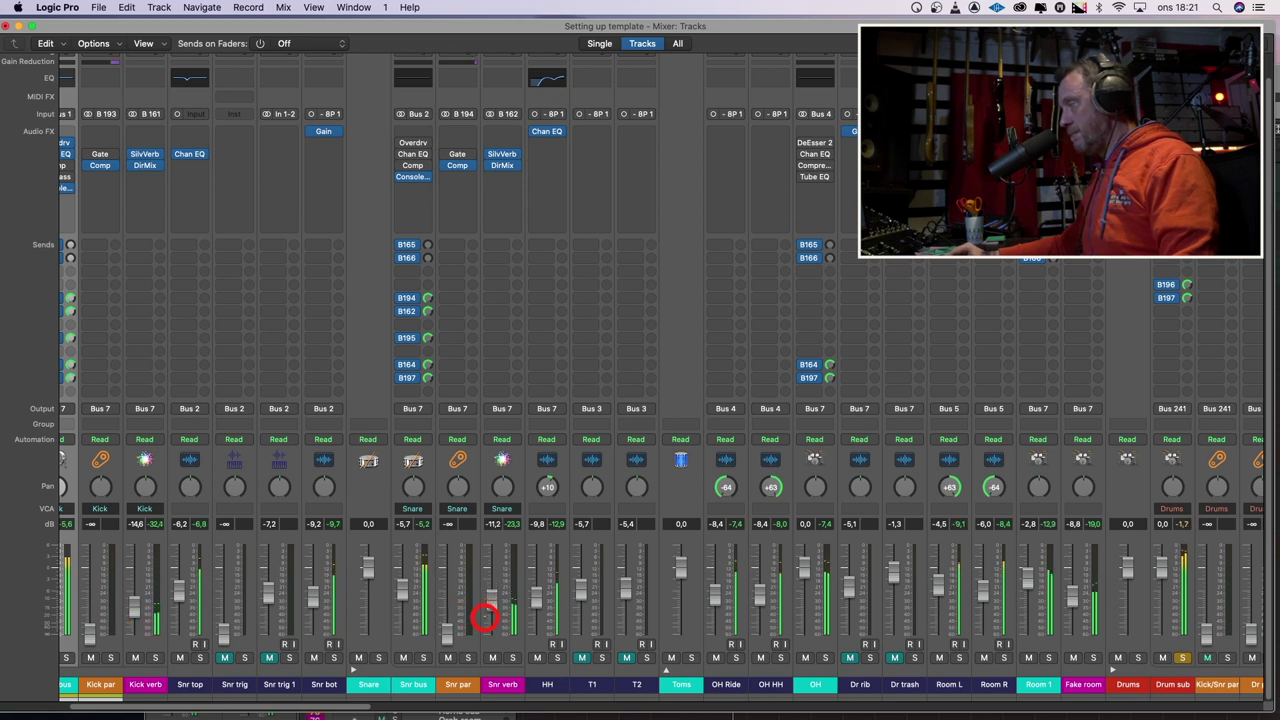
left_click(490, 651)
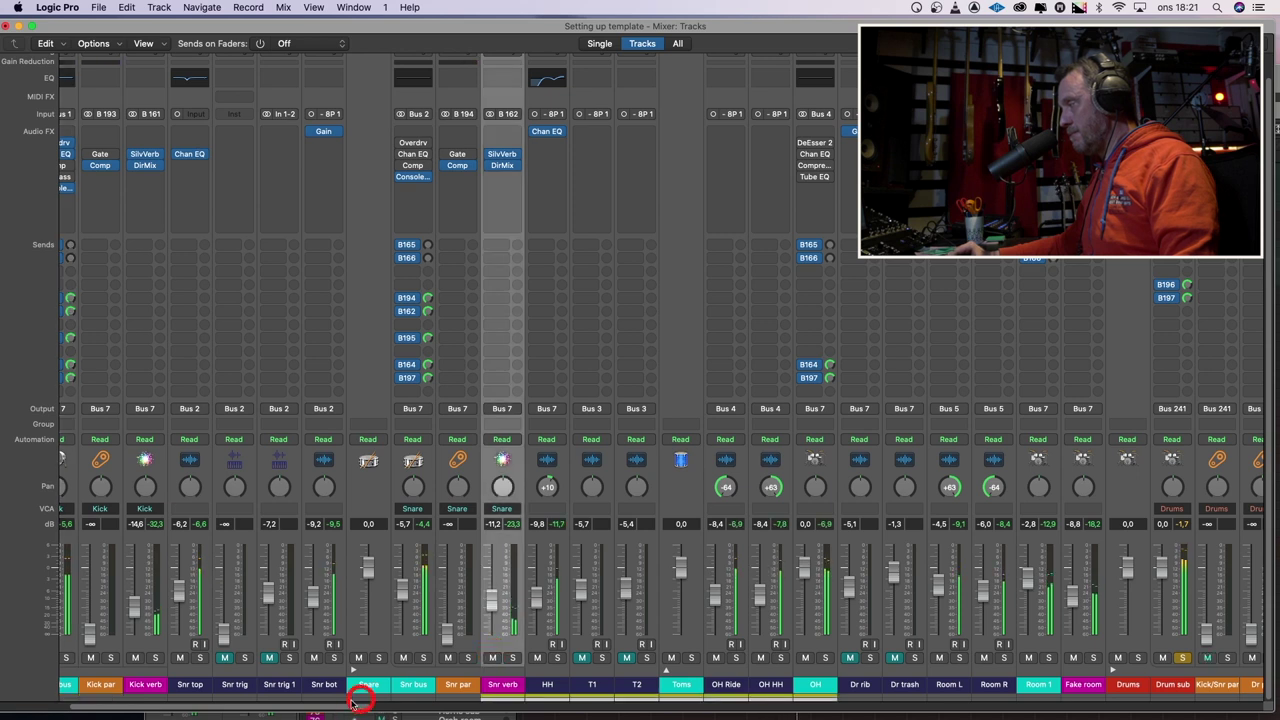
Mute the Fake room channel and raise Snr verb to -5.3 dB
left_click_drag(345, 706, 697, 670)
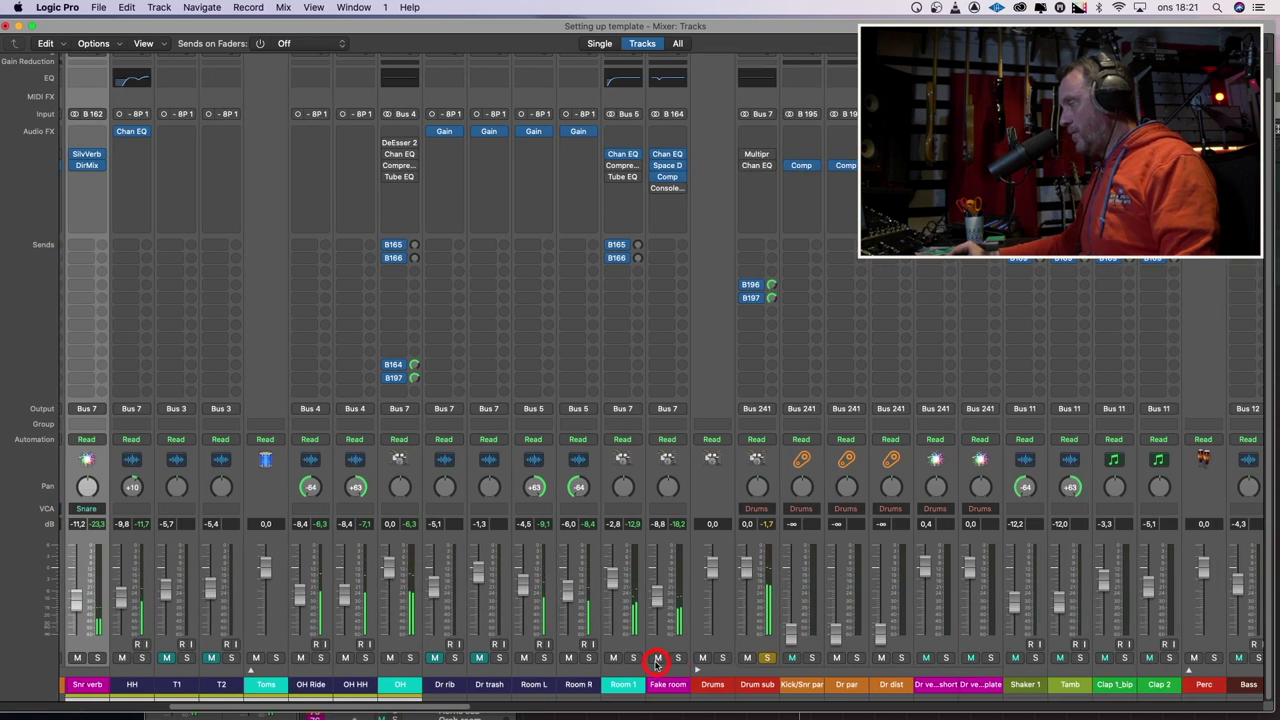
left_click_drag(384, 703, 276, 708)
left_click(432, 648)
left_click_drag(507, 605, 509, 598)
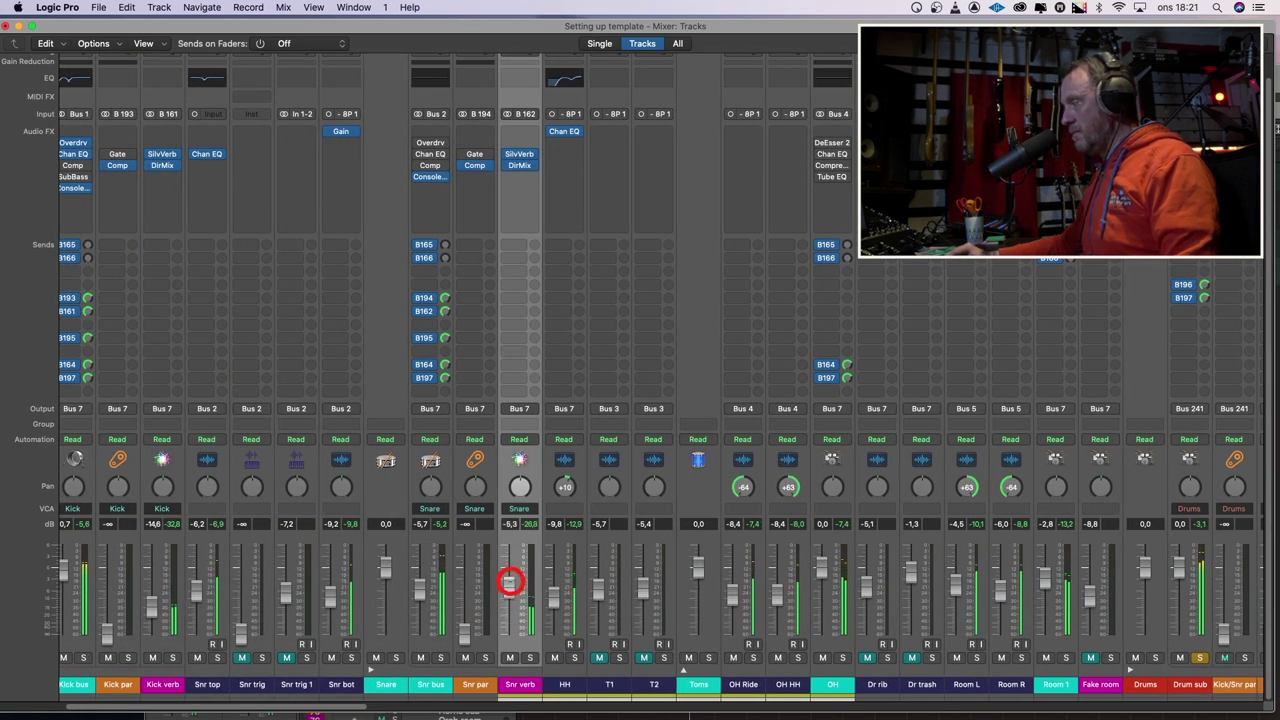
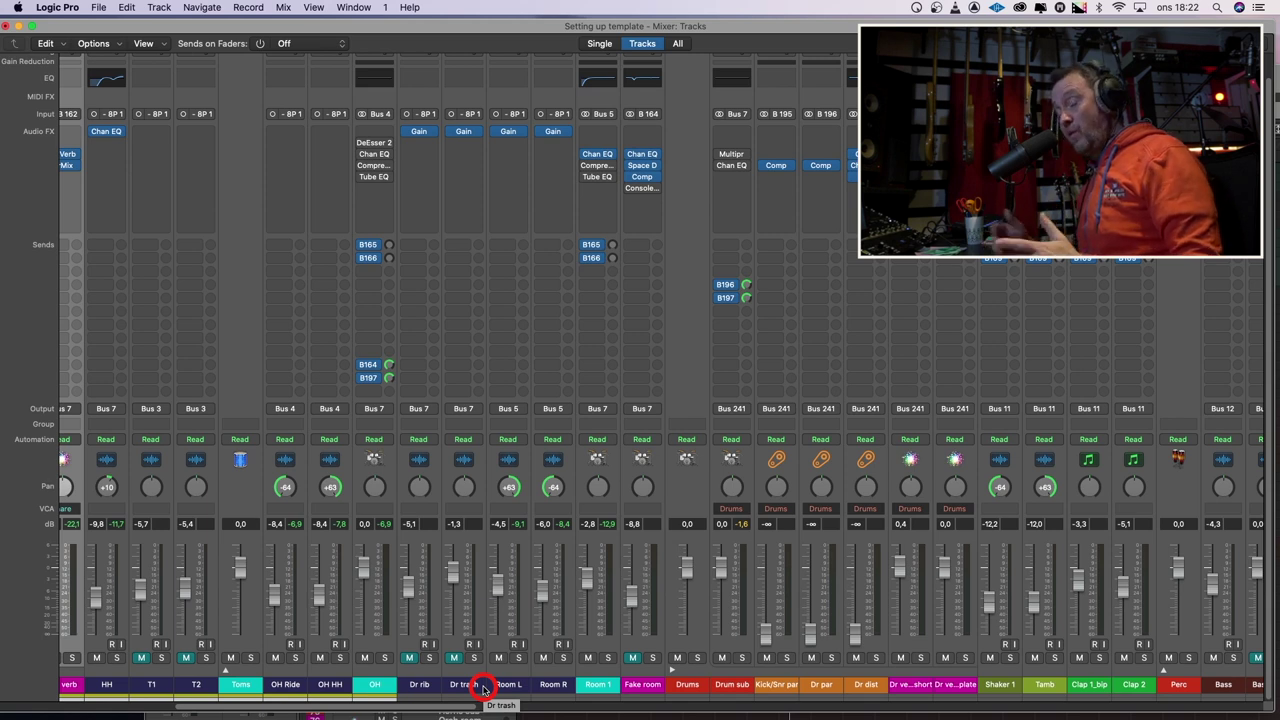
Play the full mix and set Kick bus to -0.4 dB, Snr bus to -5.1 dB and Snr verb to -9.6 dB
key("space")
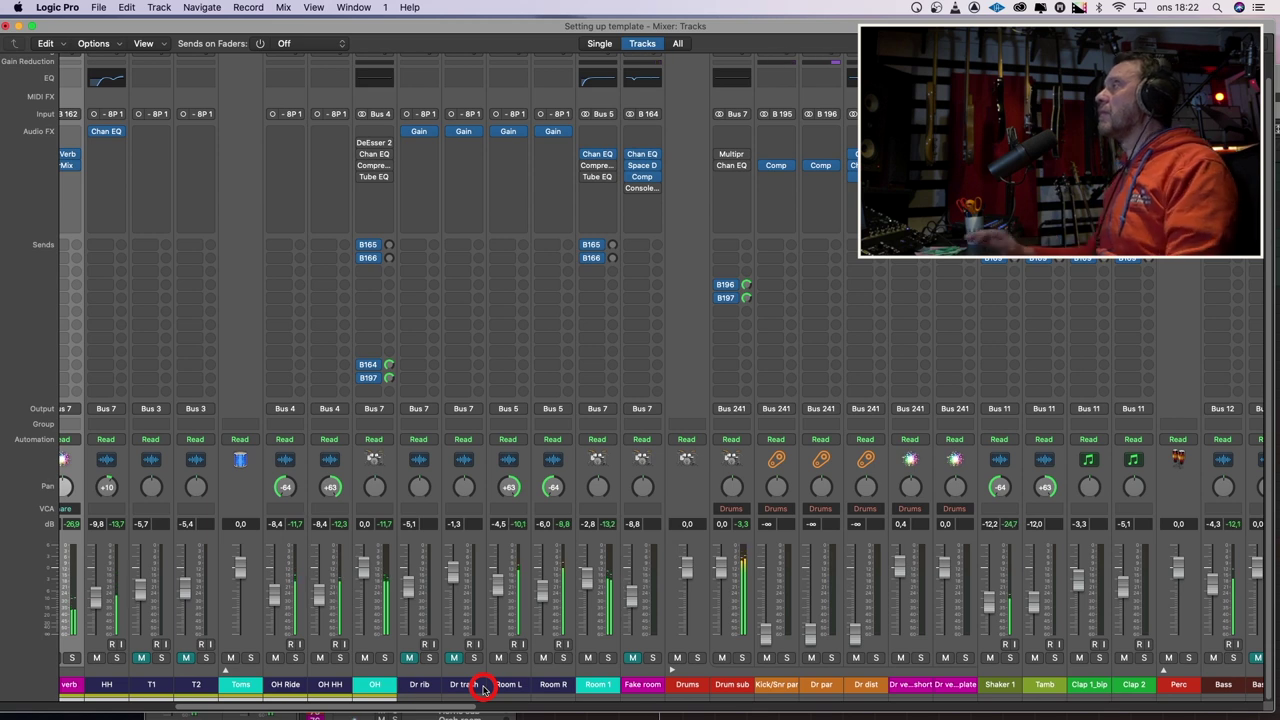
left_click_drag(443, 709, 265, 713)
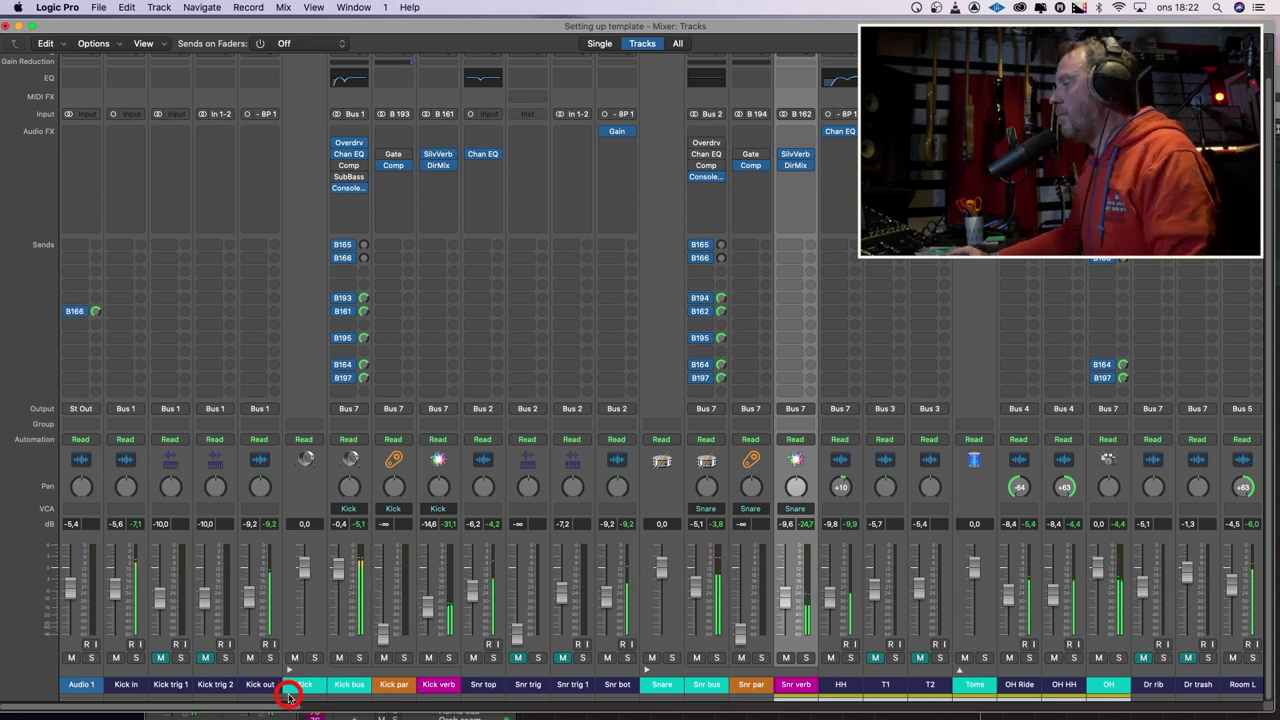
Solo Dr rib, raise it to -1.0 dB and insert Logic's mono Compressor, leaving an empty slot above it
left_click_drag(273, 708, 398, 710)
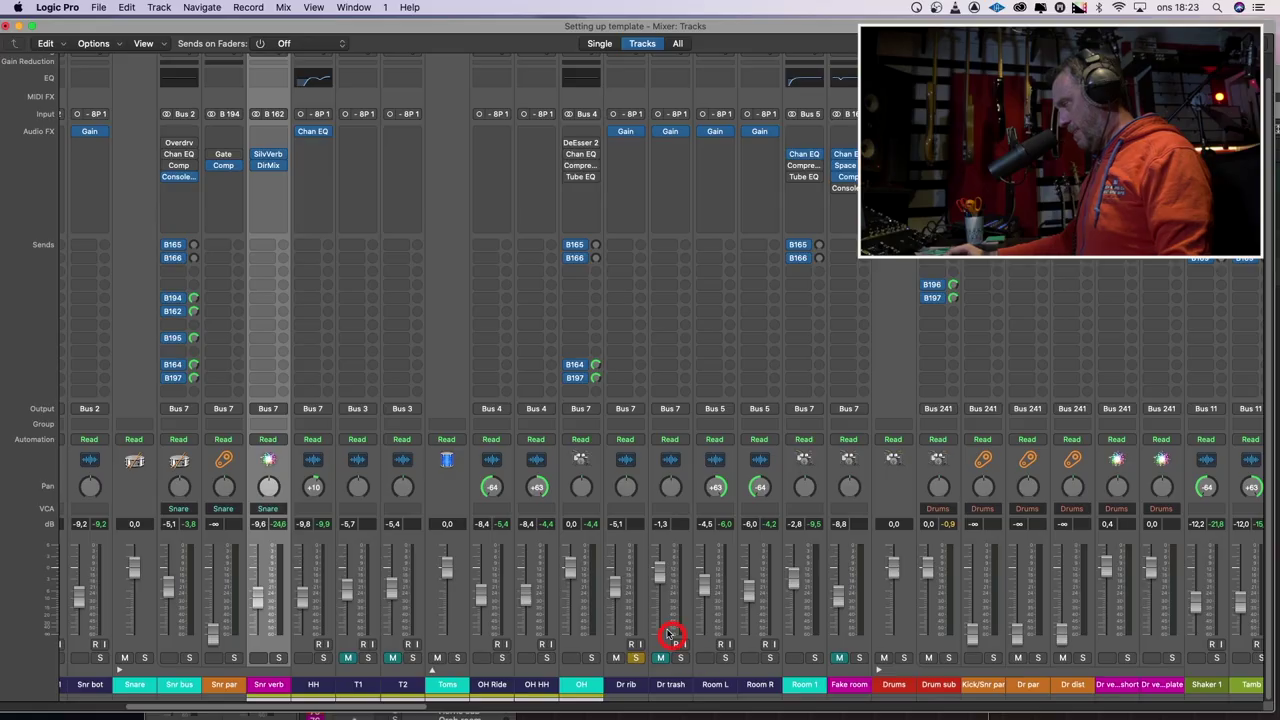
key("space")
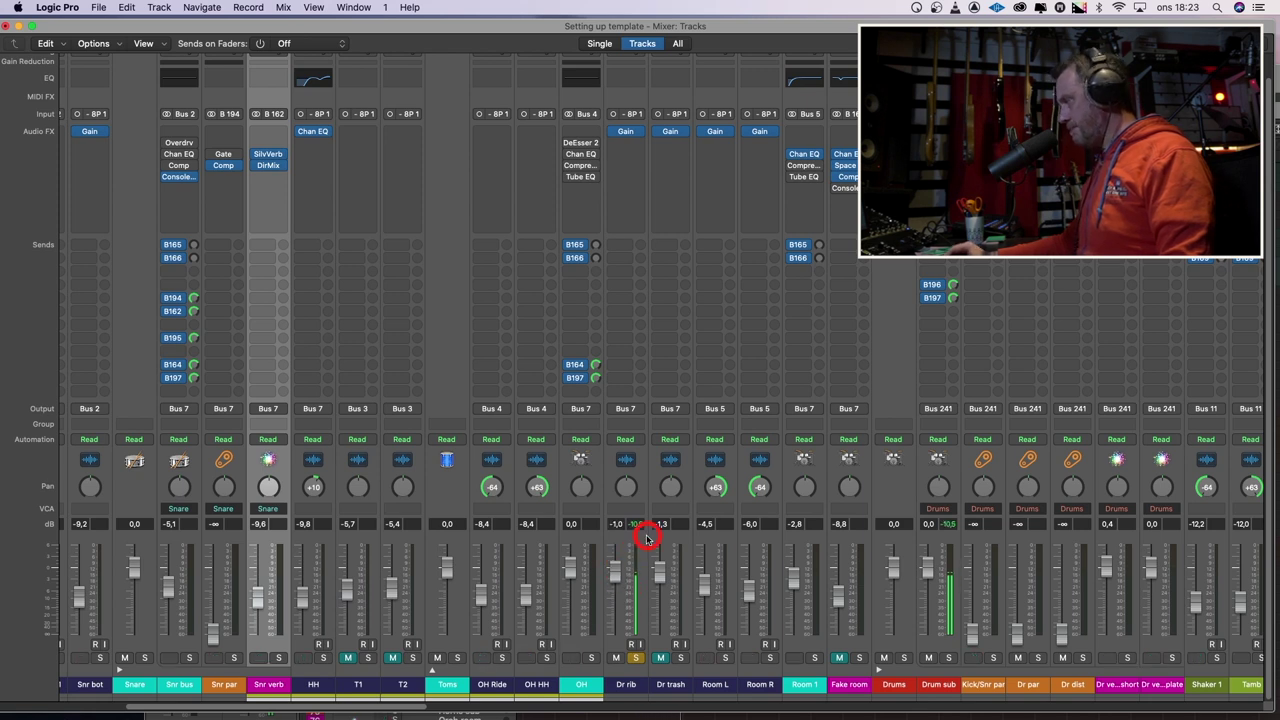
left_click(628, 157)
left_click(601, 184)
left_click(629, 171)
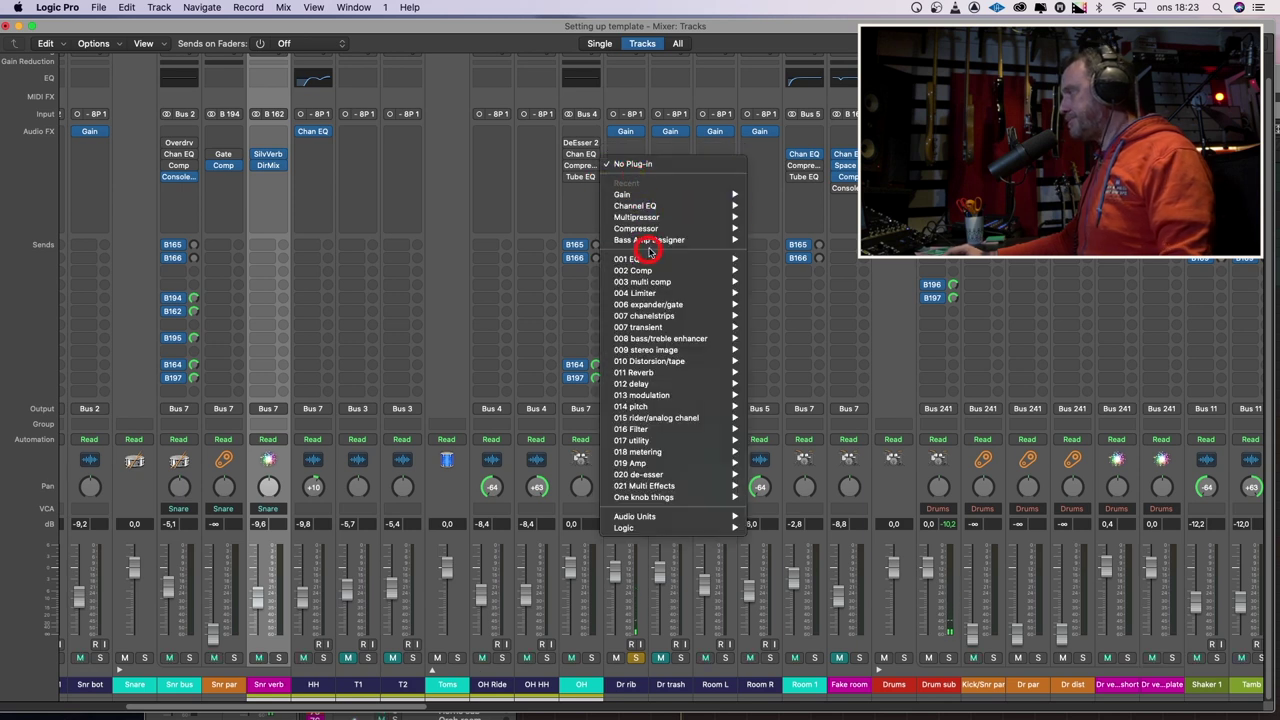
mouse_move(646, 527)
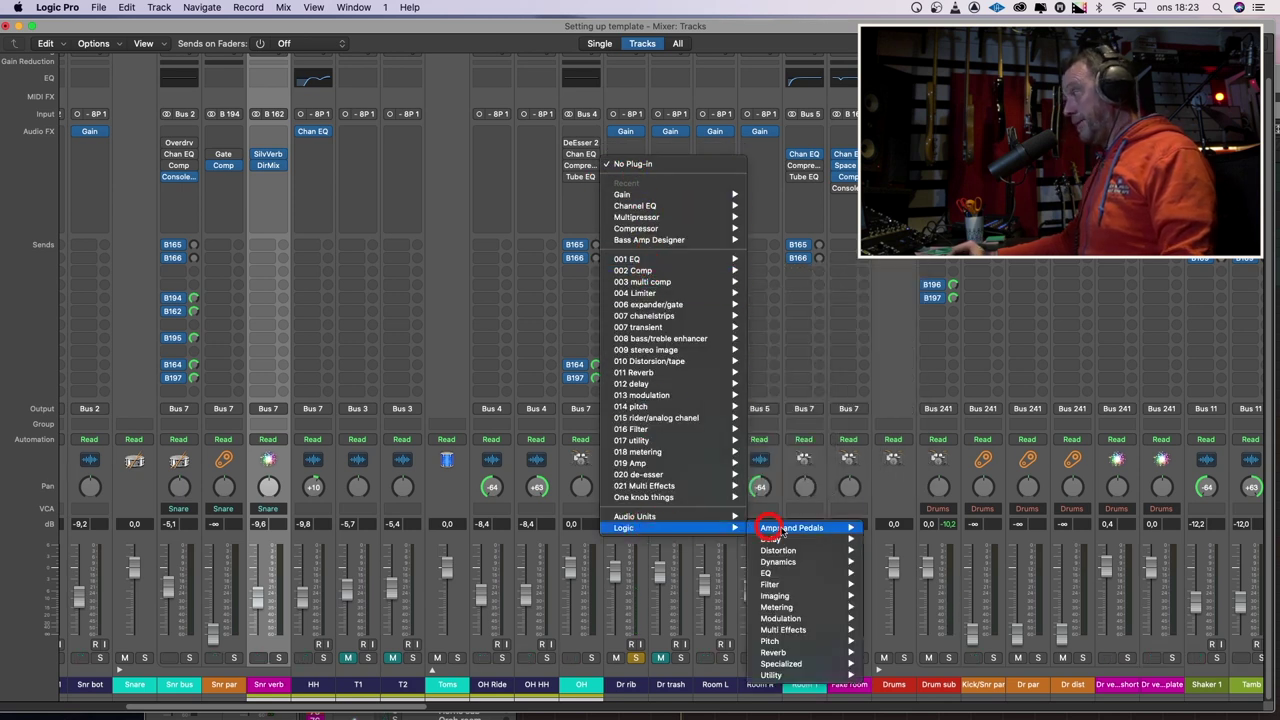
mouse_move(820, 565)
mouse_move(910, 572)
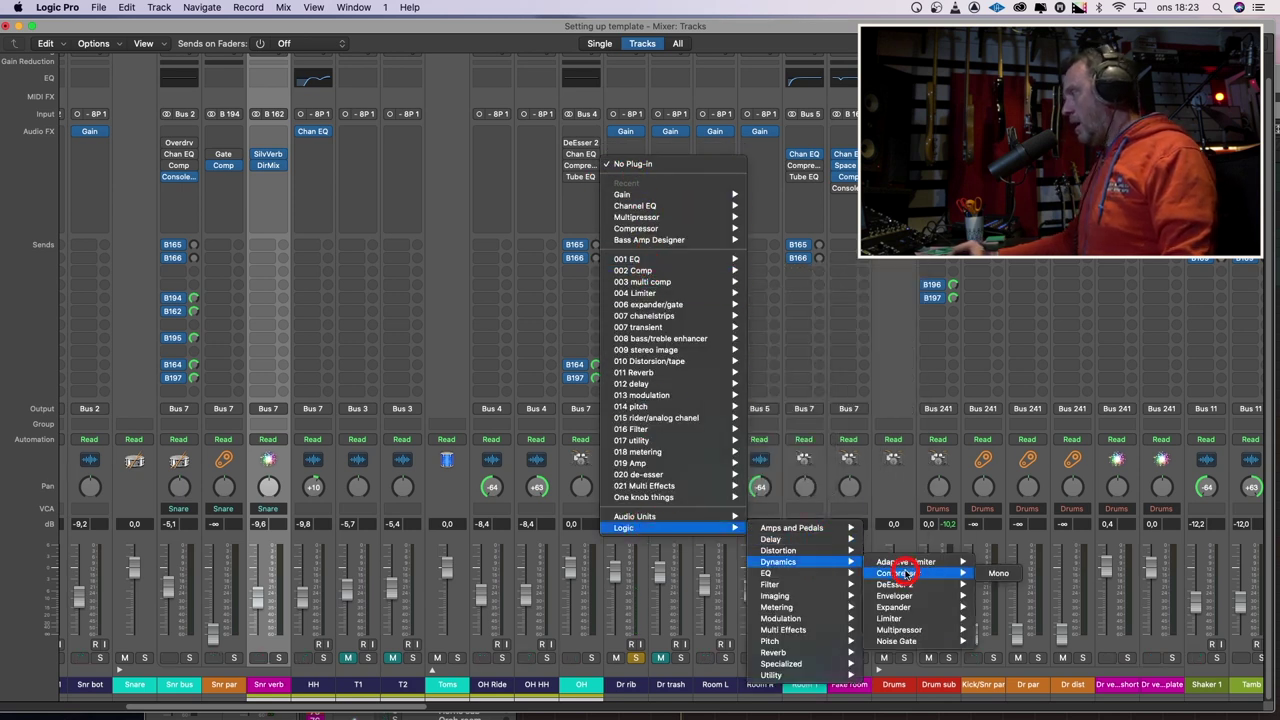
left_click(994, 573)
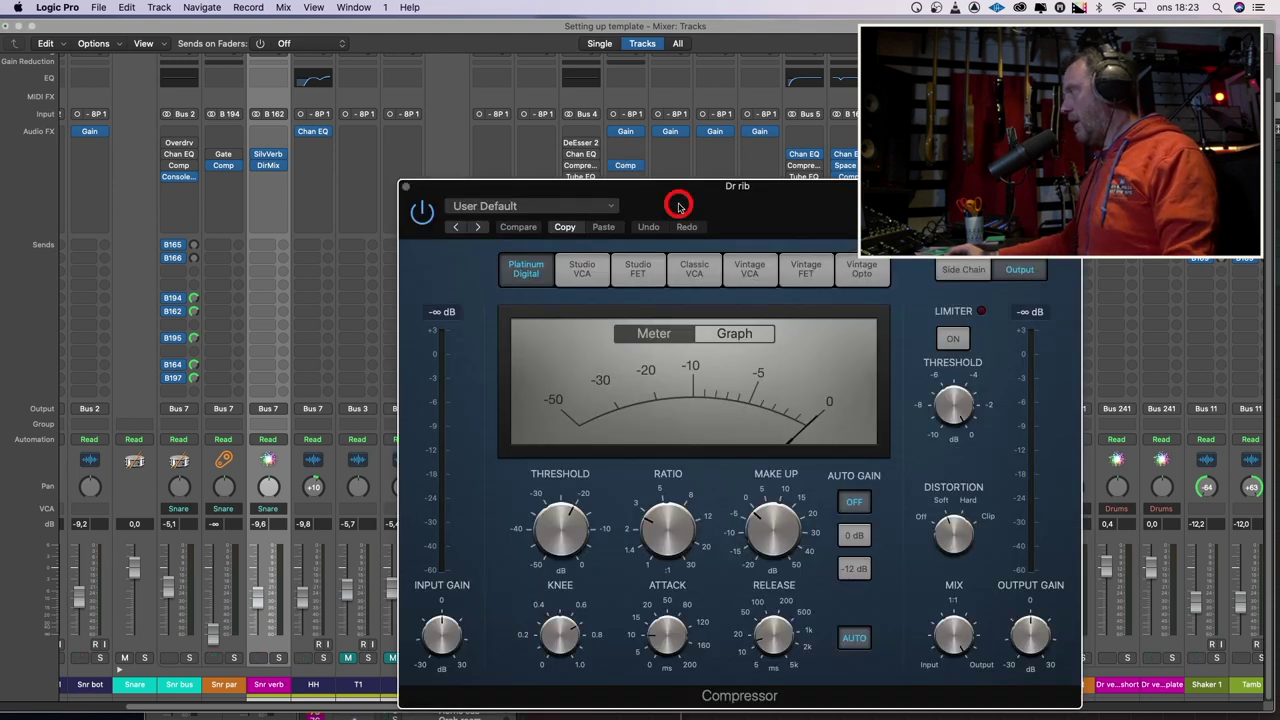
Switch Dr rib's Compressor to Vintage VCA, lower its threshold and set the attack to 8.0 ms
left_click_drag(680, 203, 500, 110)
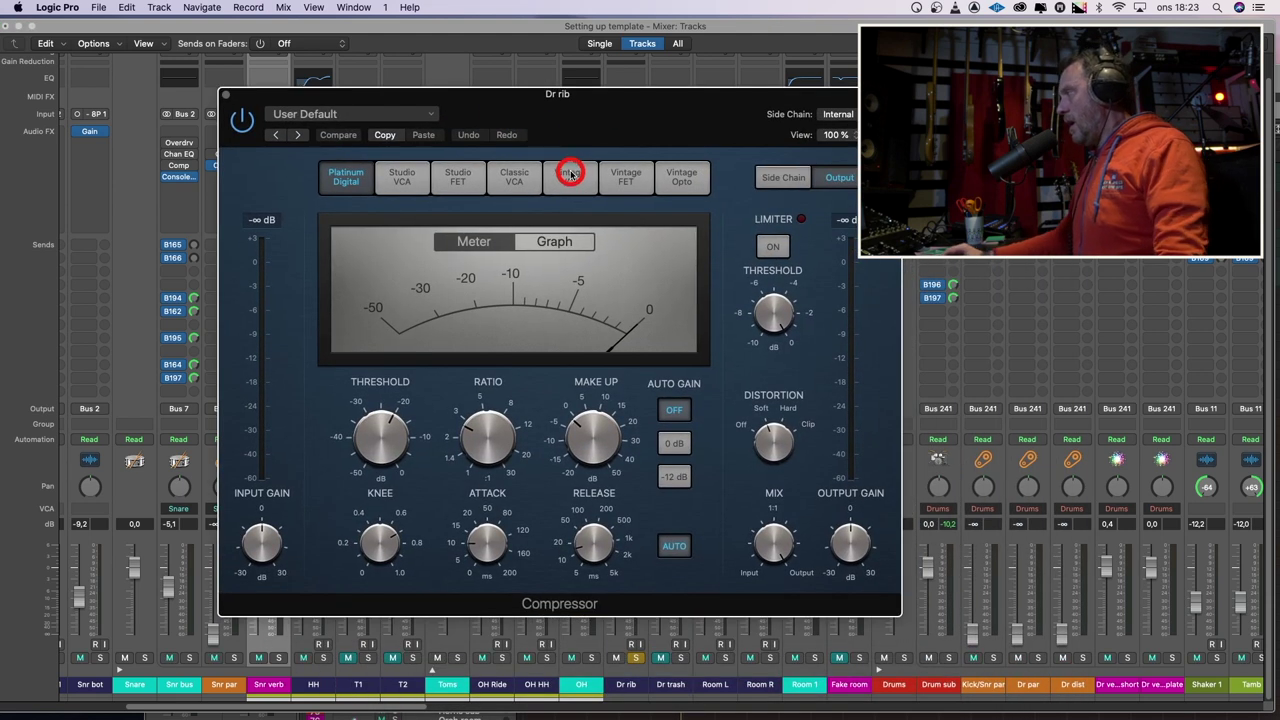
left_click(569, 177)
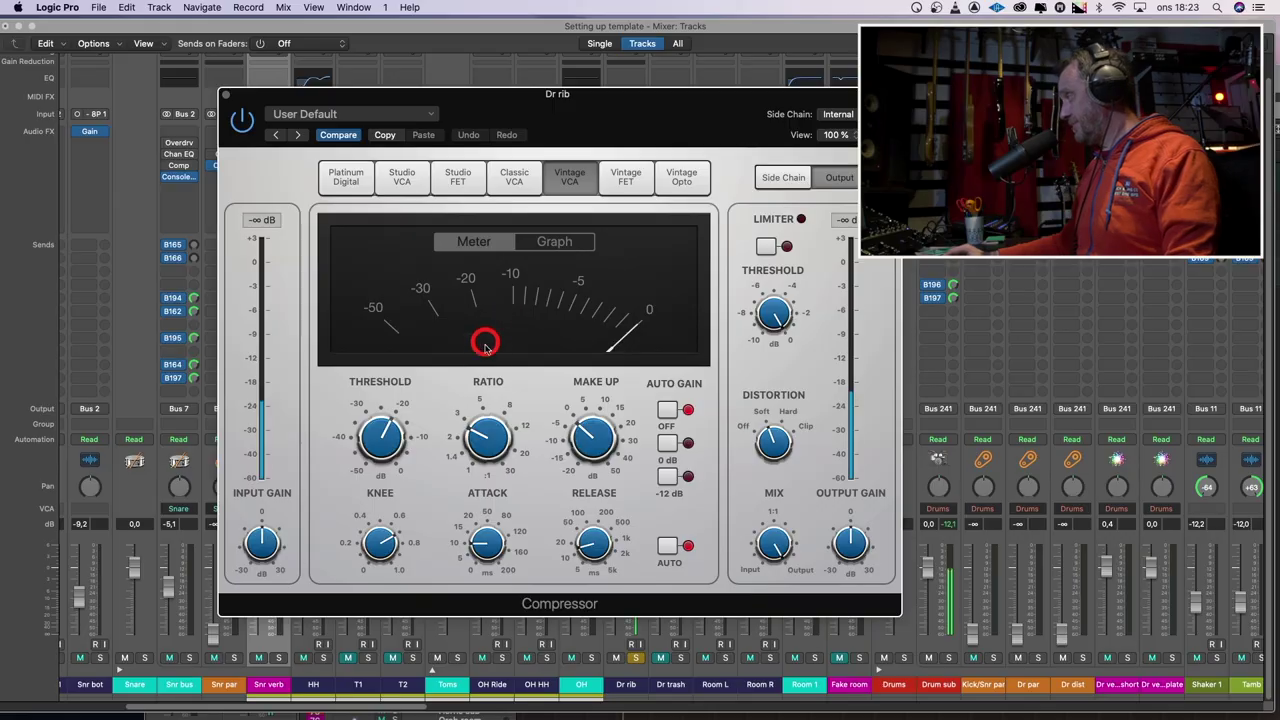
left_click_drag(400, 420, 383, 488)
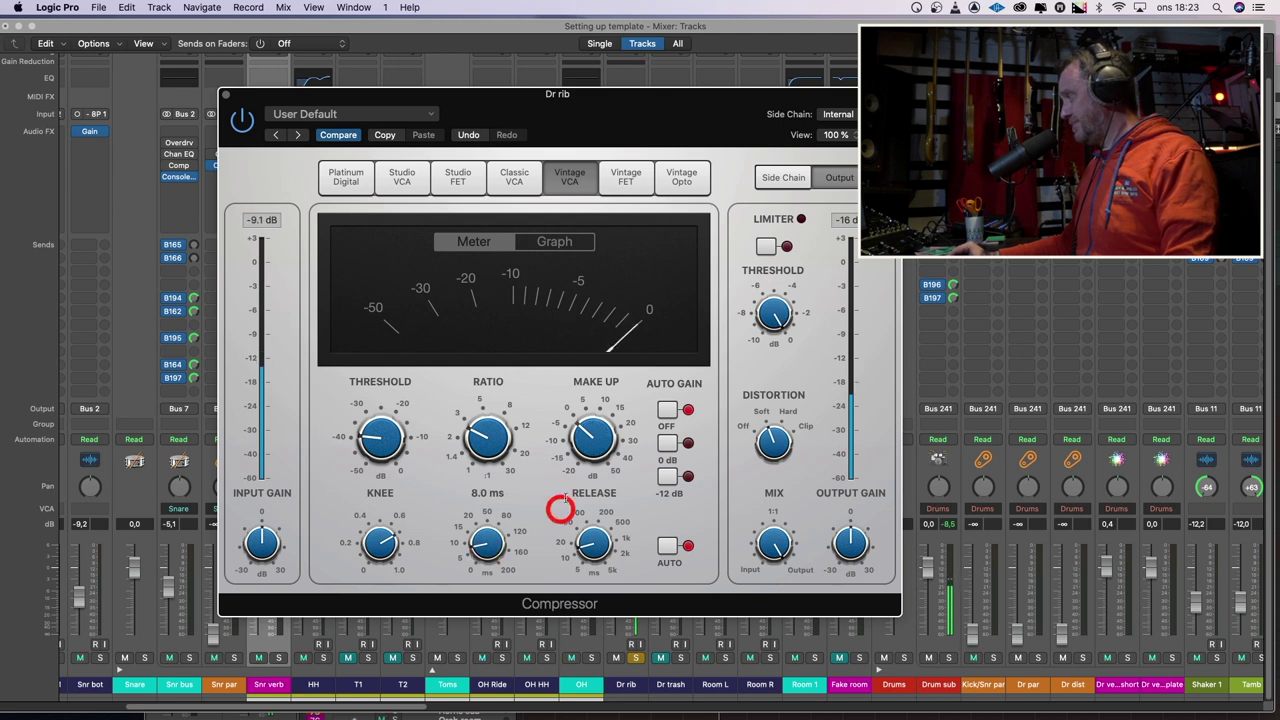
Insert a mono Channel EQ before Dr rib's Compressor and cut the low shelf by 11.0 dB at 79 Hz
left_click_drag(484, 105, 879, 110)
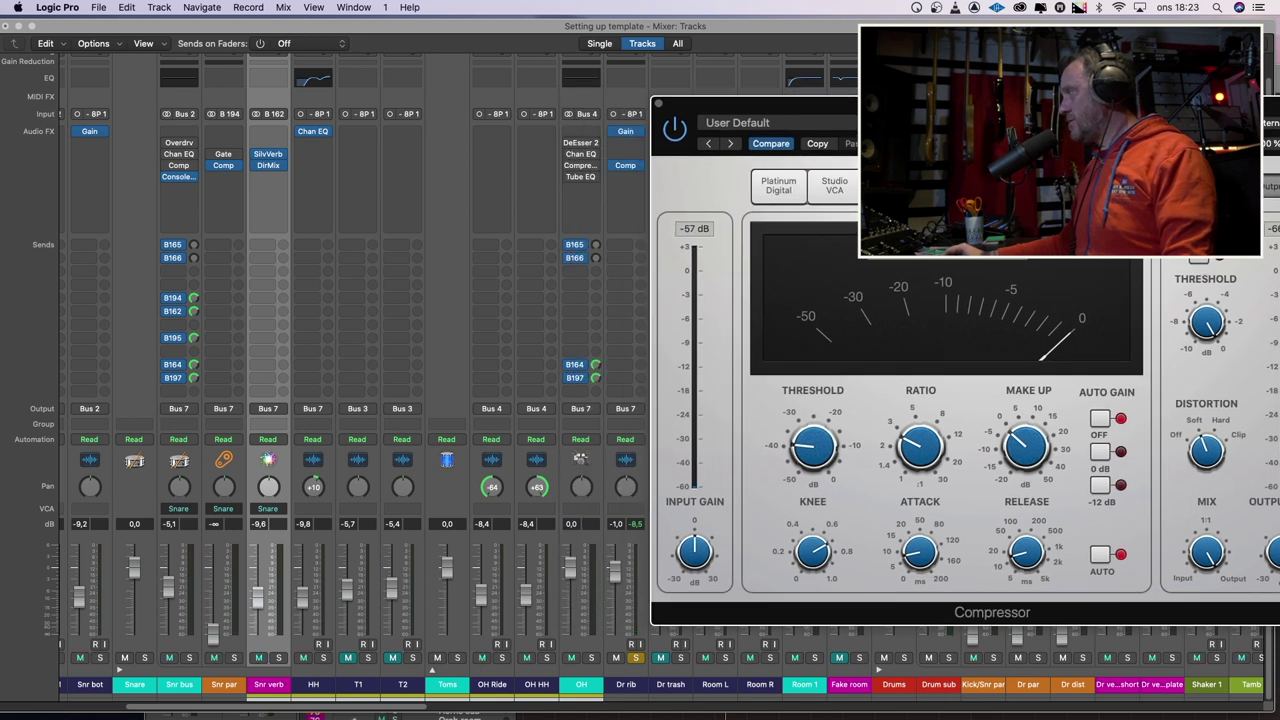
left_click(637, 155)
mouse_move(654, 205)
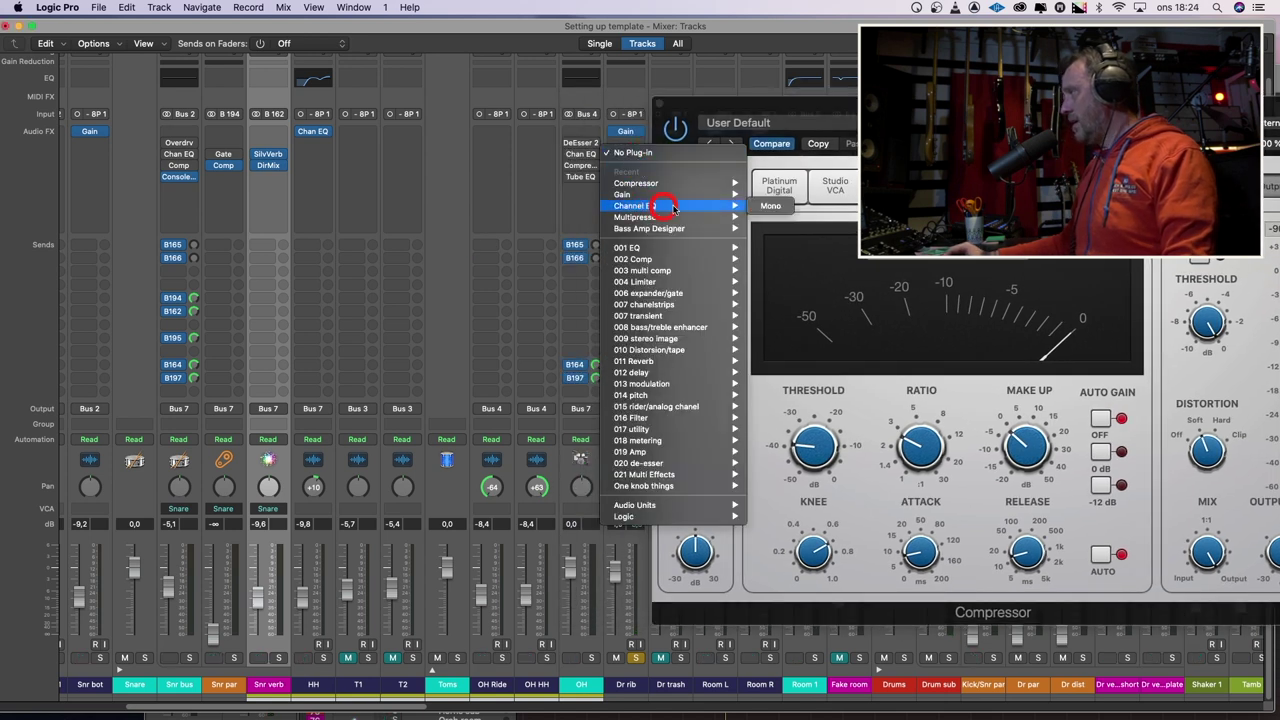
left_click(767, 206)
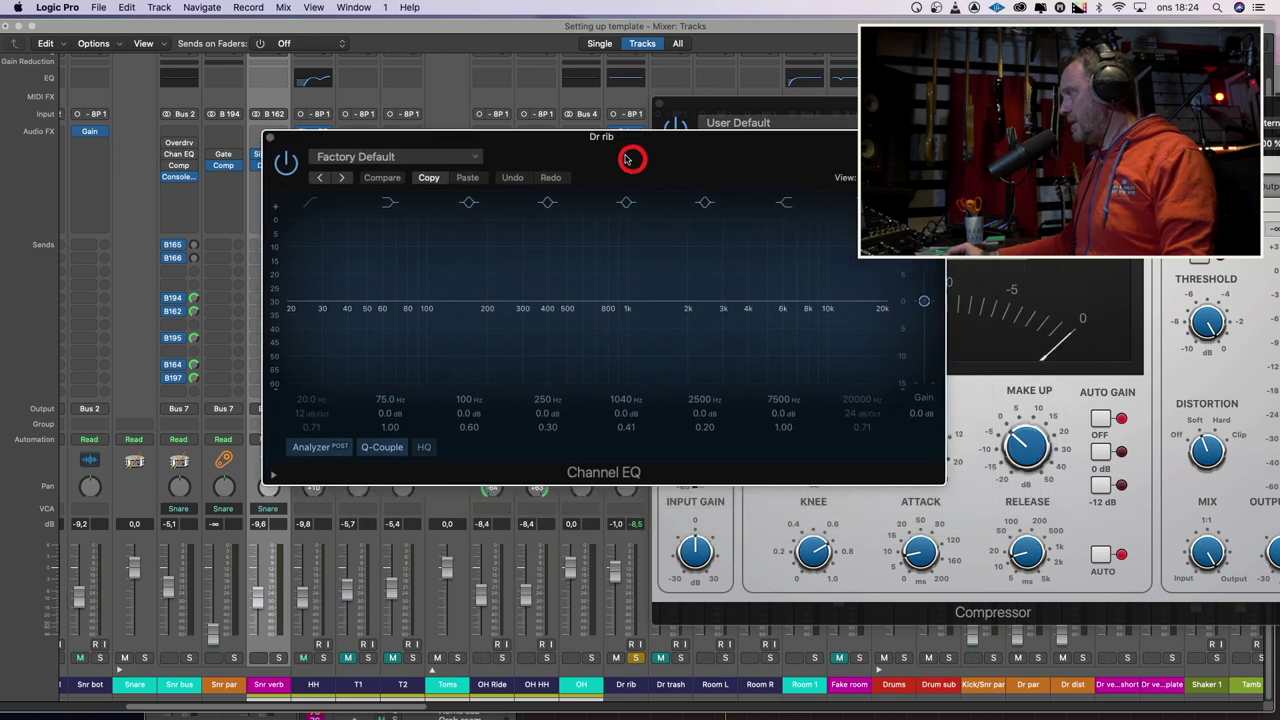
left_click_drag(371, 251, 373, 325)
left_click_drag(597, 151, 466, 120)
left_click_drag(233, 270, 238, 309)
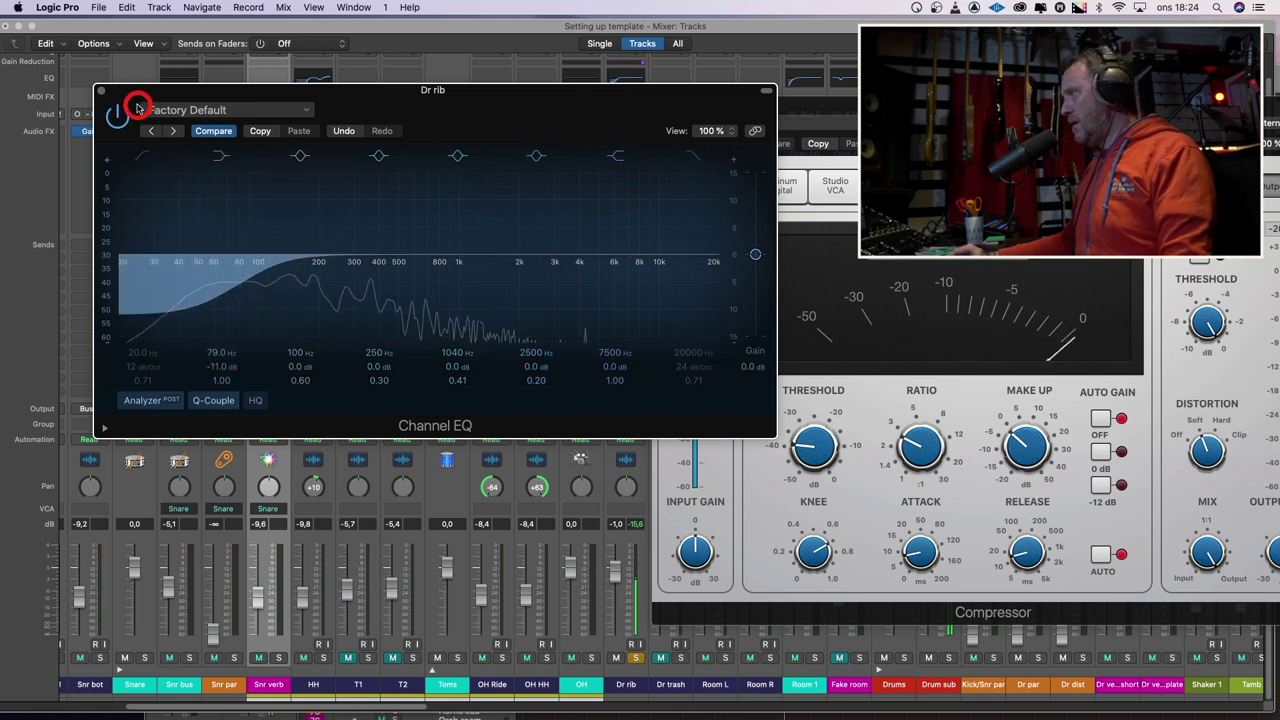
left_click(99, 91)
Set Dr rib's Compressor to a 6.1:1 ratio, 14.0 ms attack and 2.5 dB make-up gain, and nudge up its threshold
left_click_drag(949, 123, 410, 83)
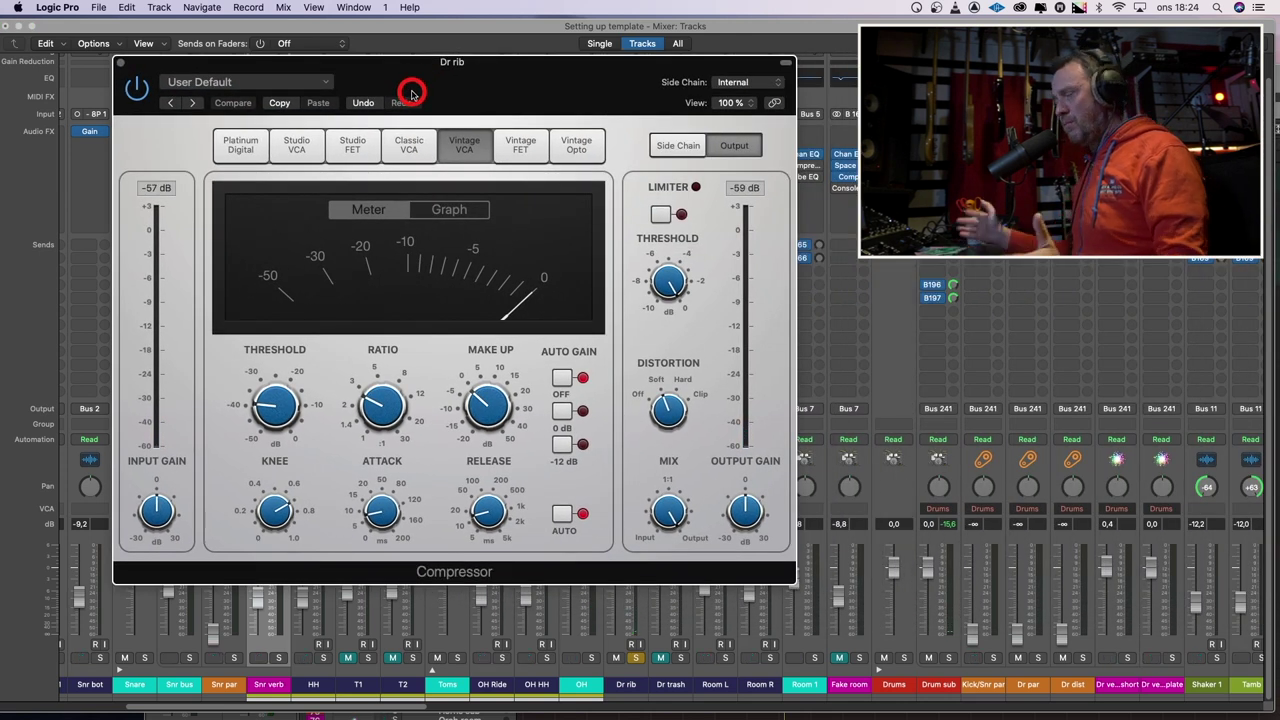
key("space")
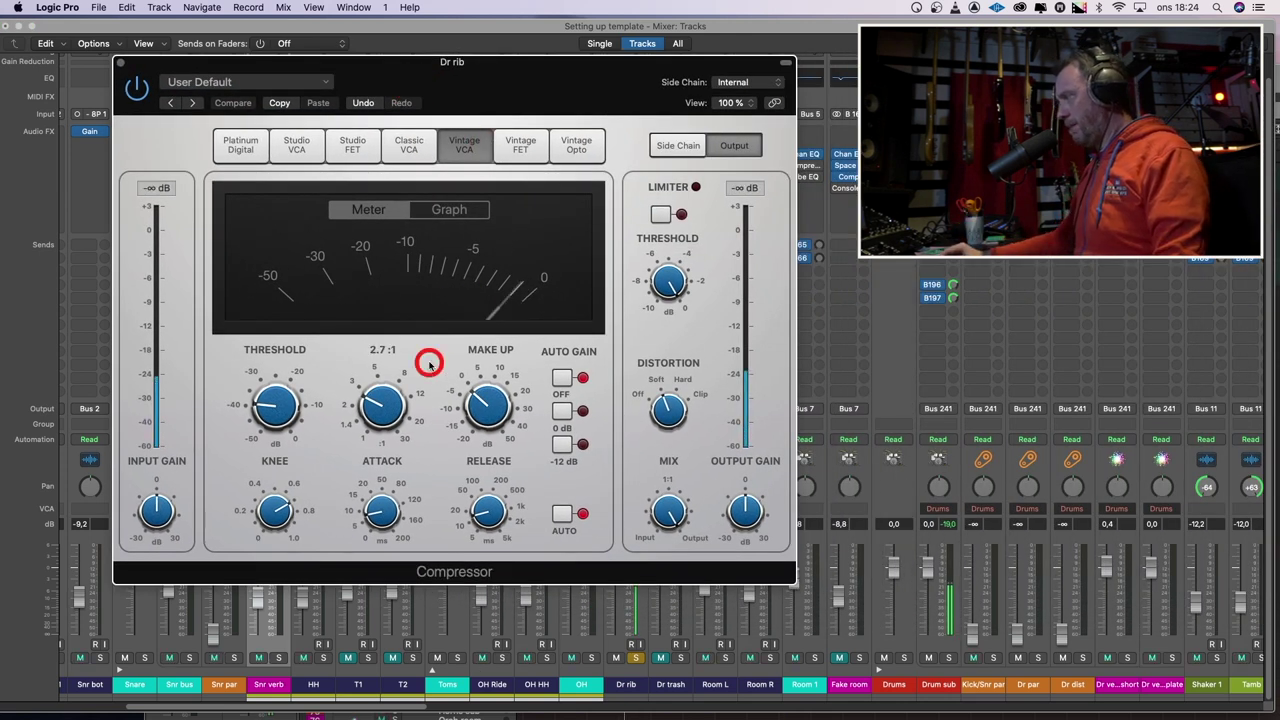
left_click_drag(384, 427, 386, 388)
left_click_drag(287, 401, 286, 397)
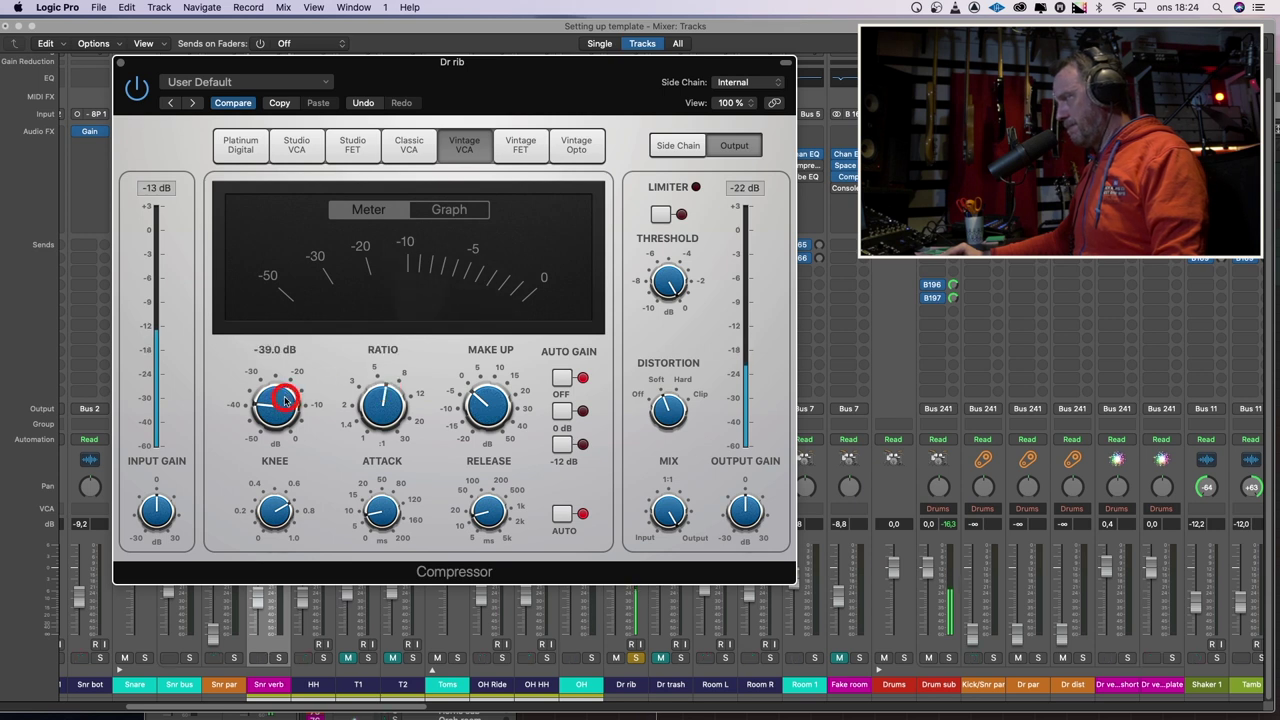
left_click_drag(383, 516, 386, 501)
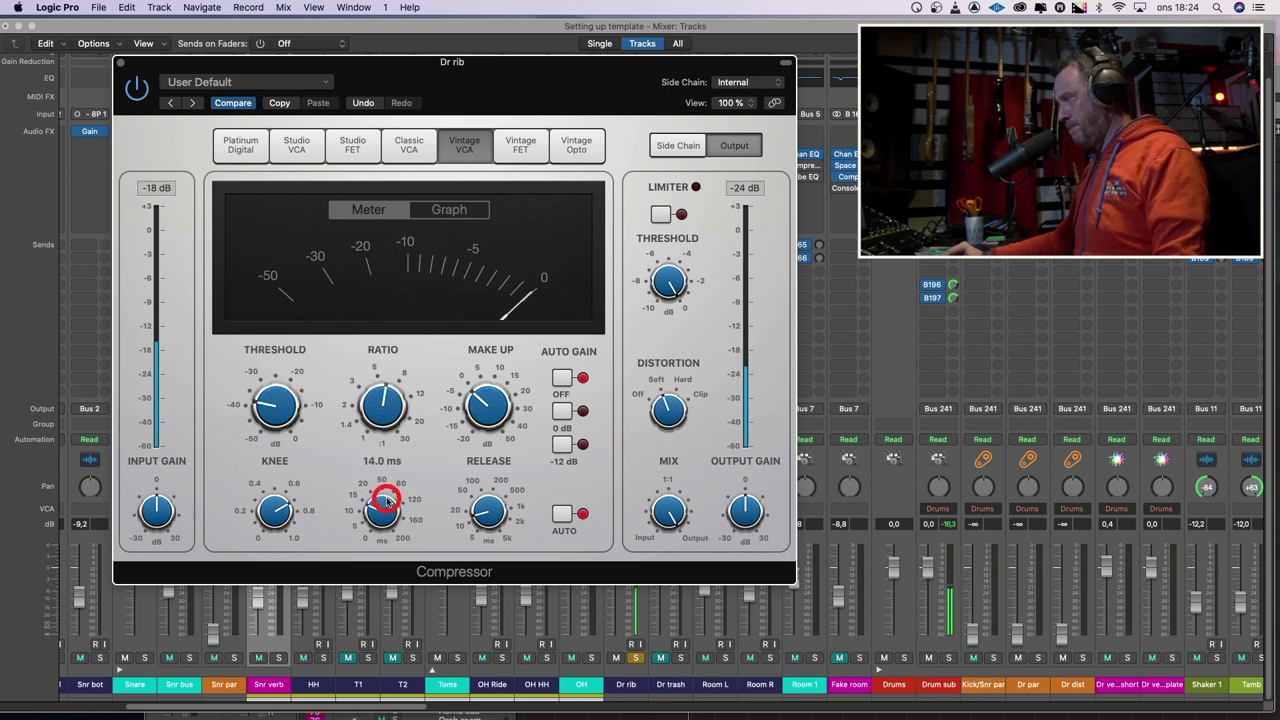
mouse_move(497, 520)
left_click(488, 401)
left_click_drag(486, 403, 484, 406)
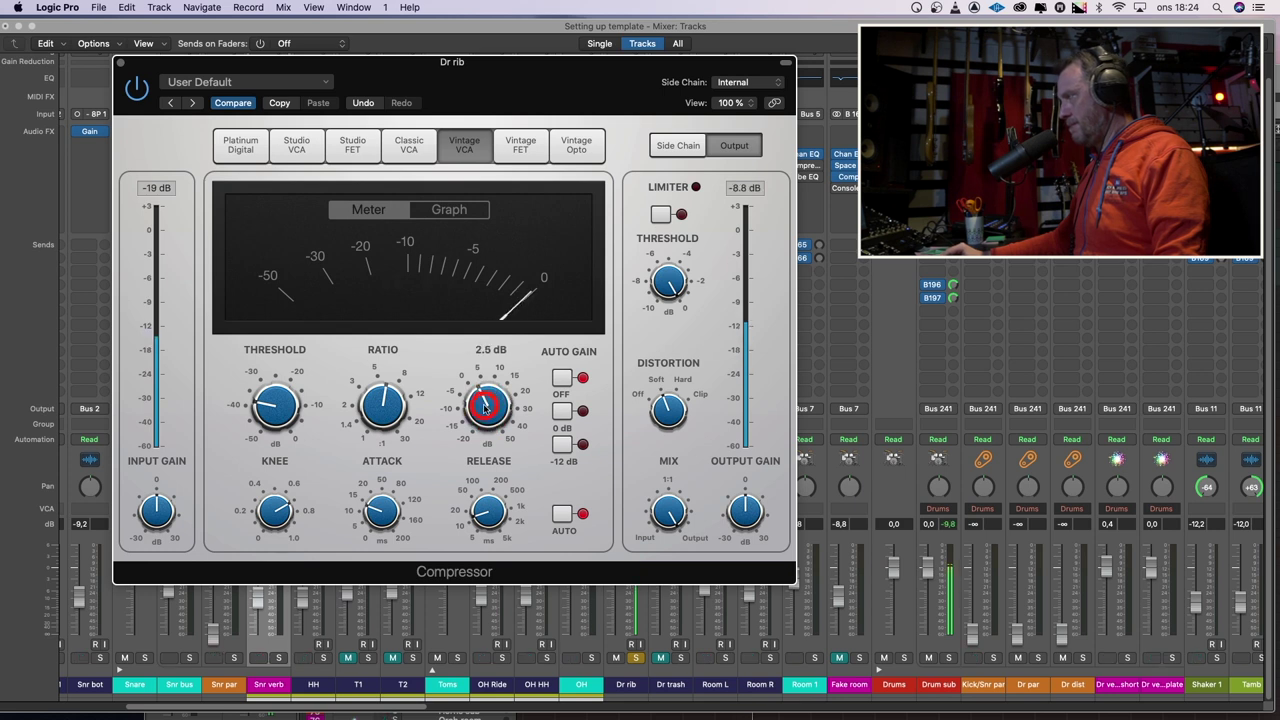
Compare Dr rib with the Compressor bypassed, readjust its make-up gain and set the threshold to -39.5 dB
left_click(142, 88)
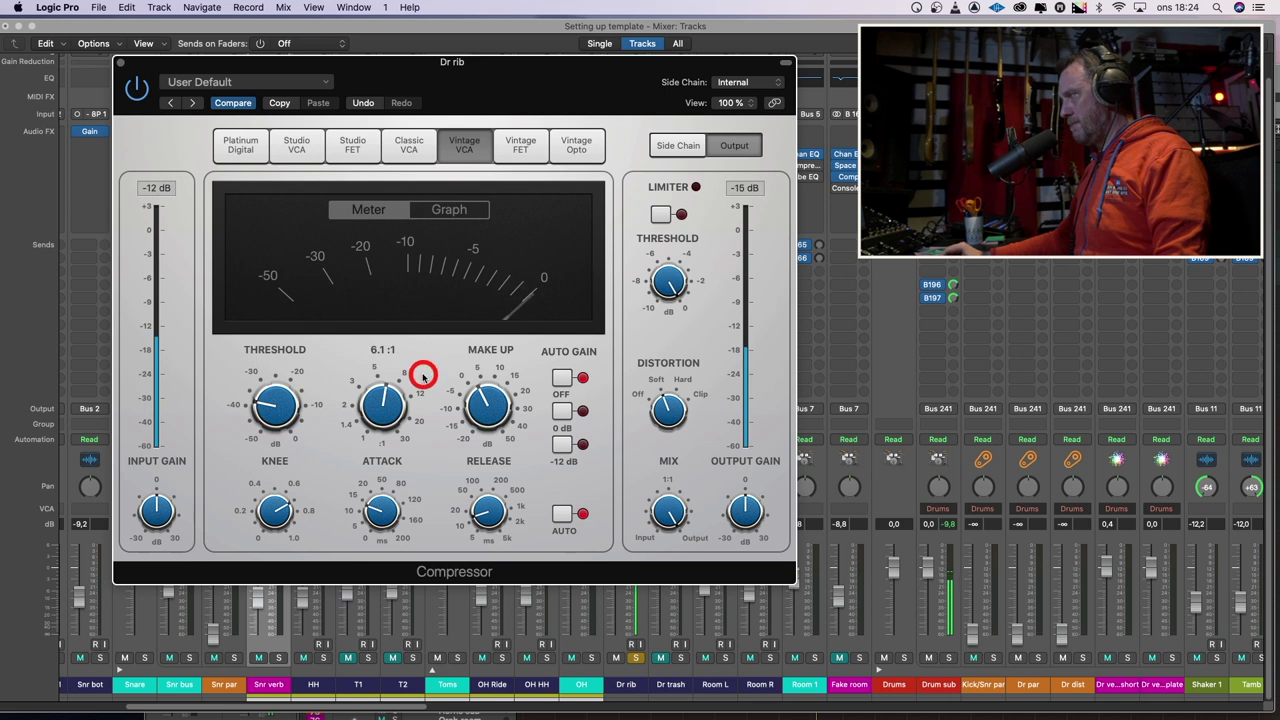
mouse_move(505, 416)
left_mouse_down()
mouse_move(515, 410)
mouse_move(474, 402)
left_mouse_up()
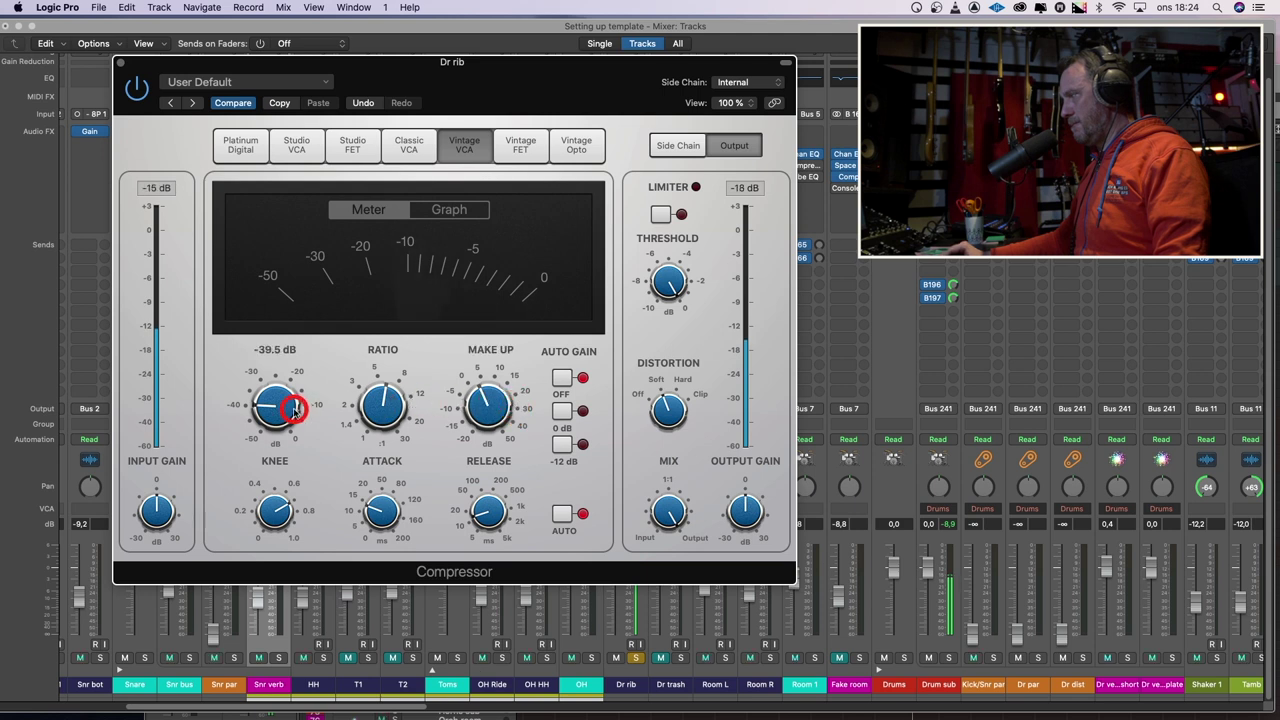
left_click(120, 62)
Solo Drum sub instead of Dr rib, raise Dr rib to -0.5 dB within the drums and mute it
left_click(636, 658)
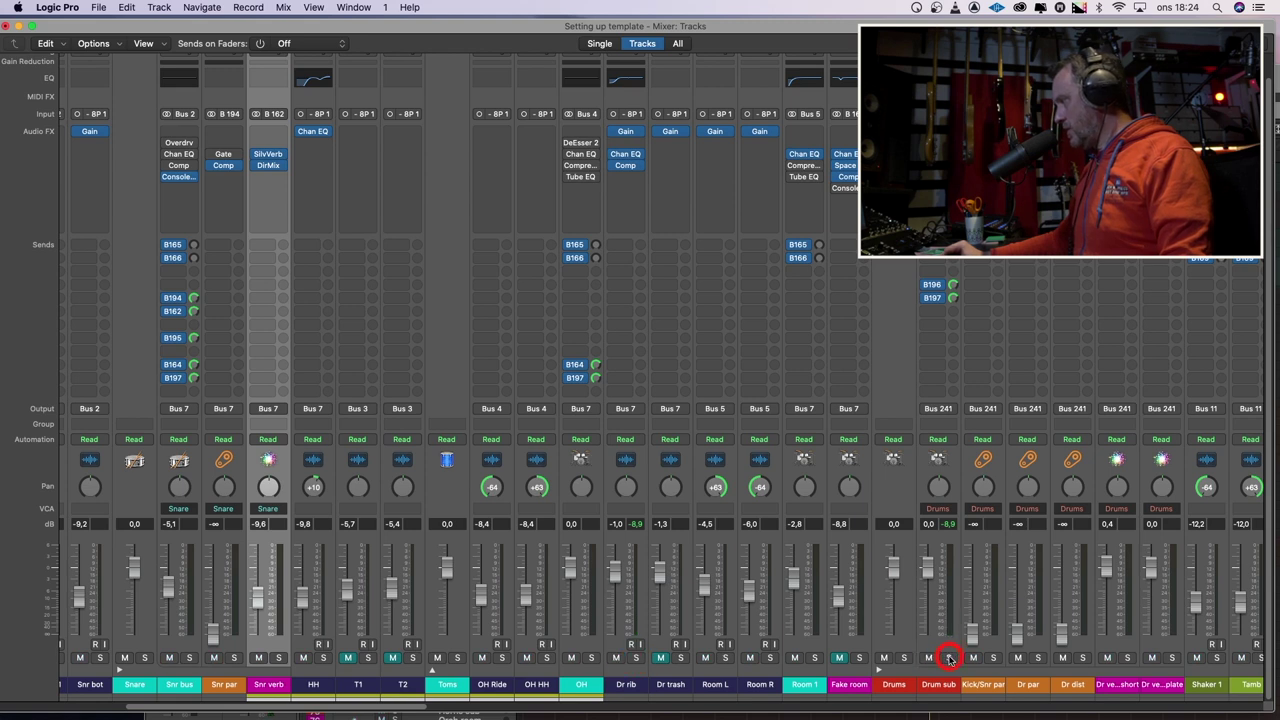
left_click_drag(615, 578, 621, 537)
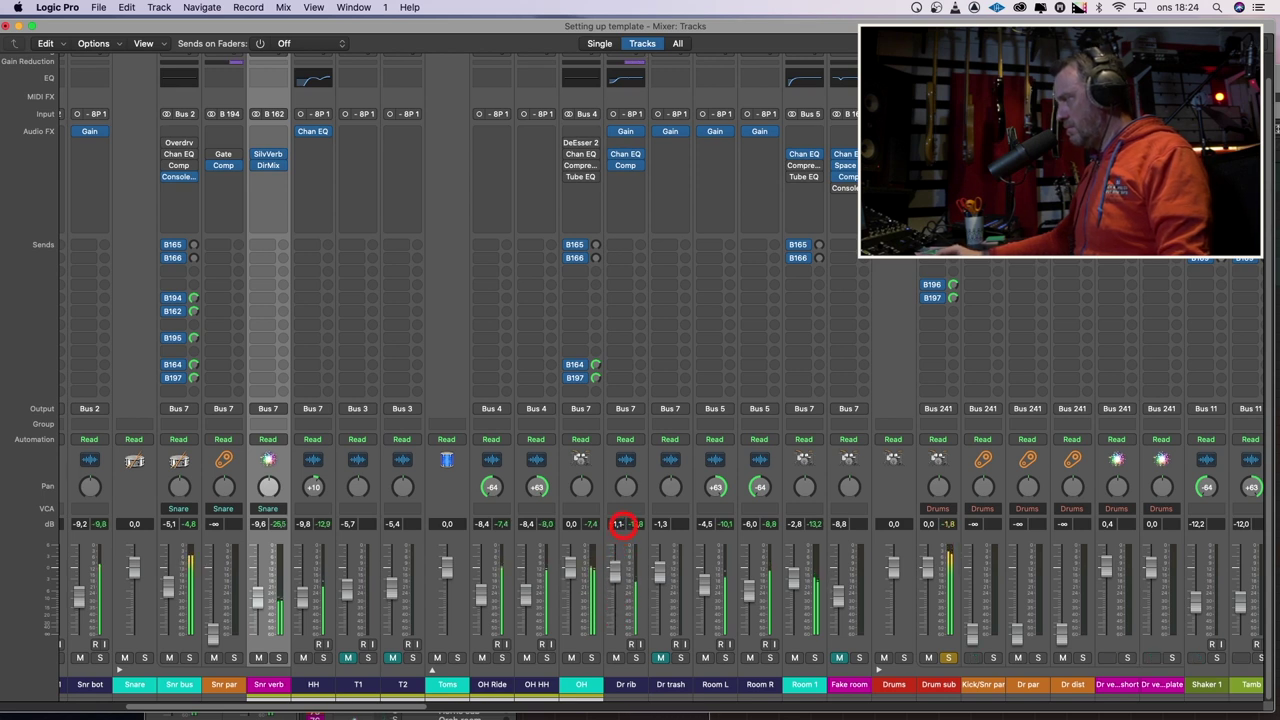
left_click(622, 659)
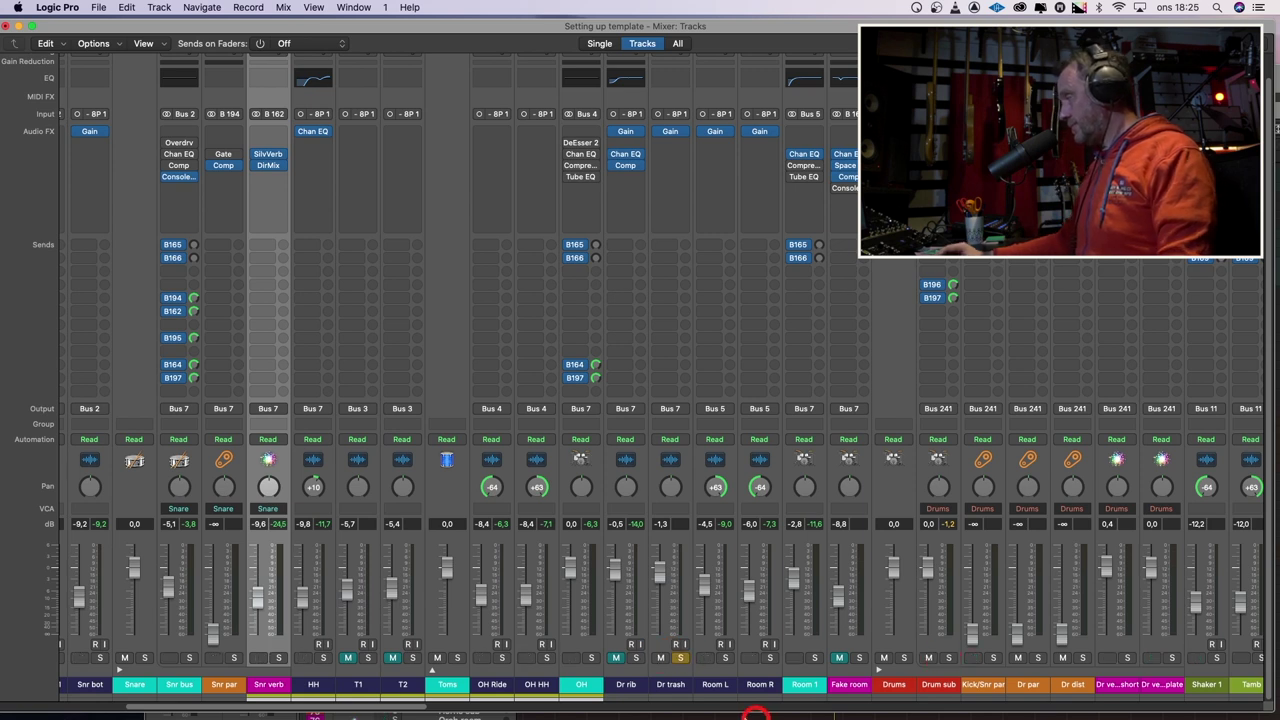
Play the soloed Dr trash channel and raise its level to -0.8 dB
key("space")
left_click_drag(664, 570, 668, 562)
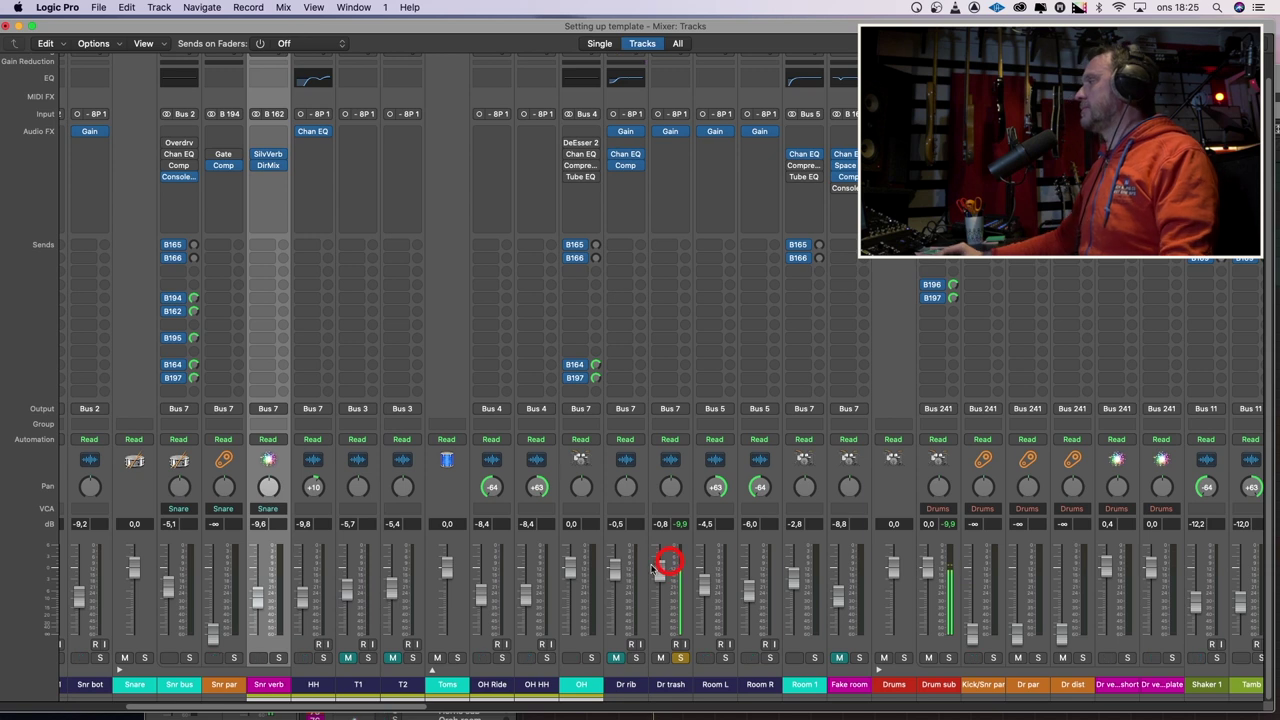
Insert Logic's Amp Designer on the Dr trash channel and choose the Small Tweed Combo model
left_click(686, 167)
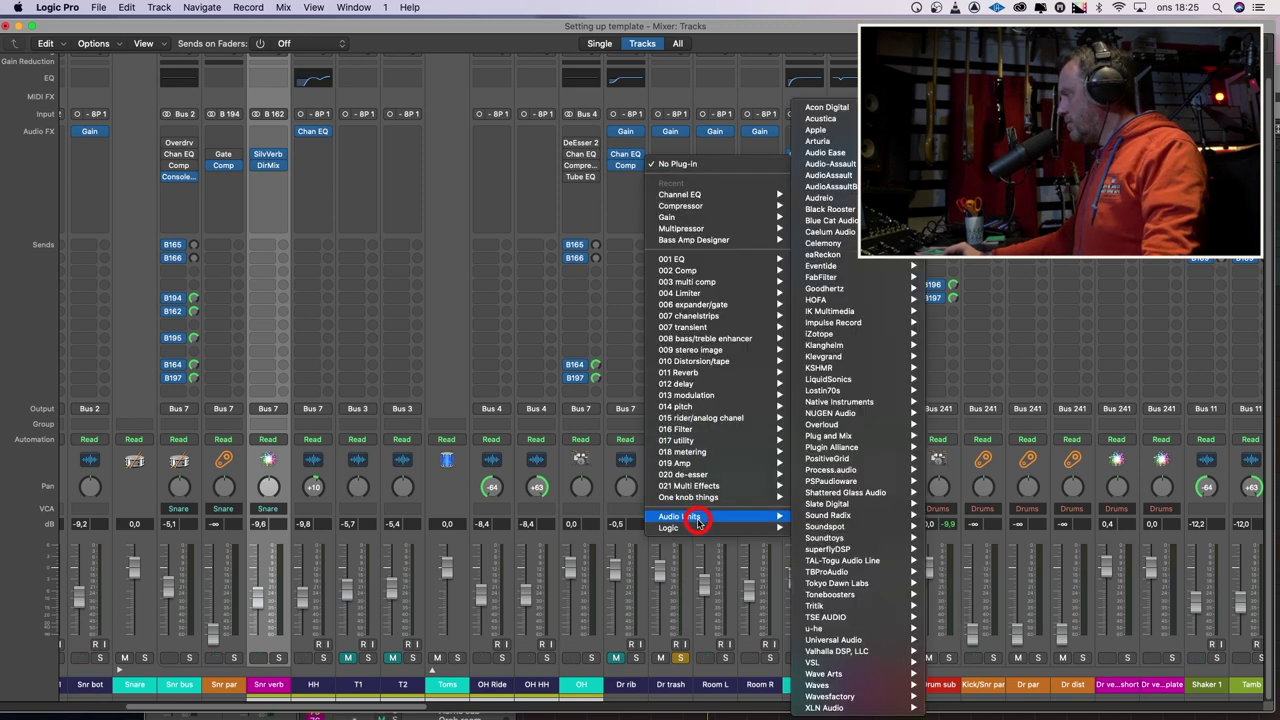
mouse_move(697, 527)
mouse_move(858, 529)
mouse_move(960, 528)
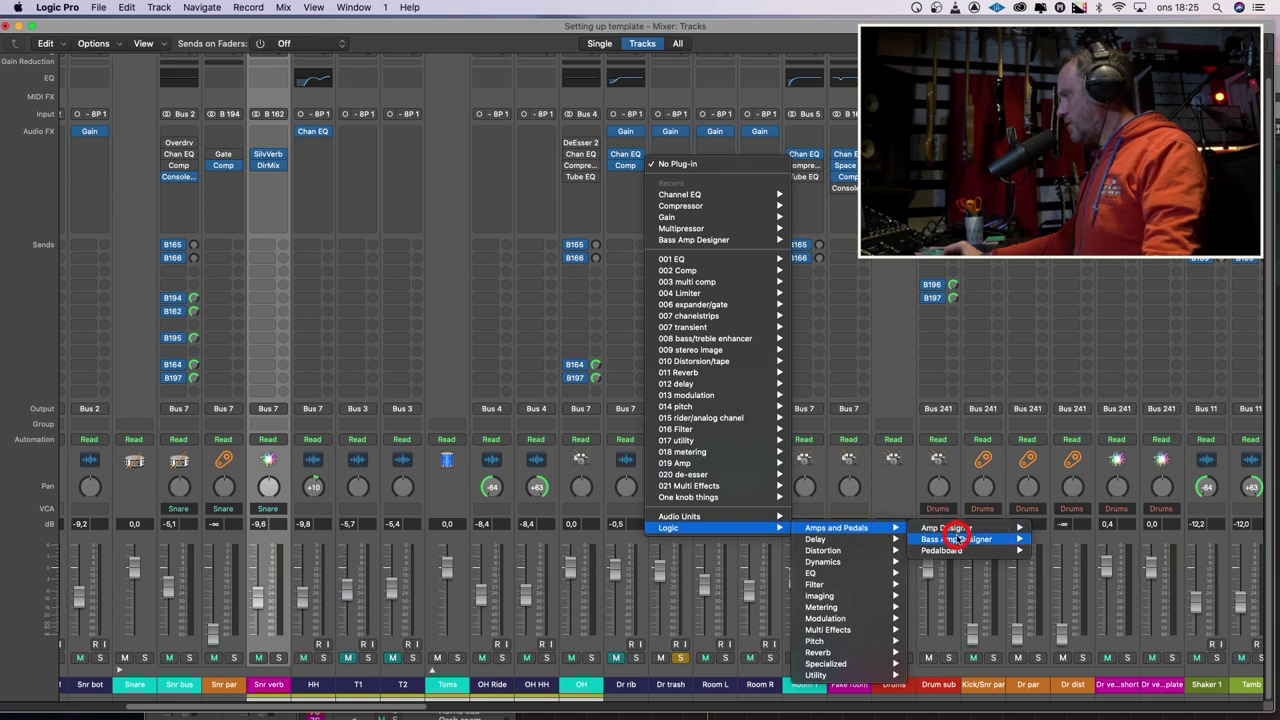
left_click(1060, 528)
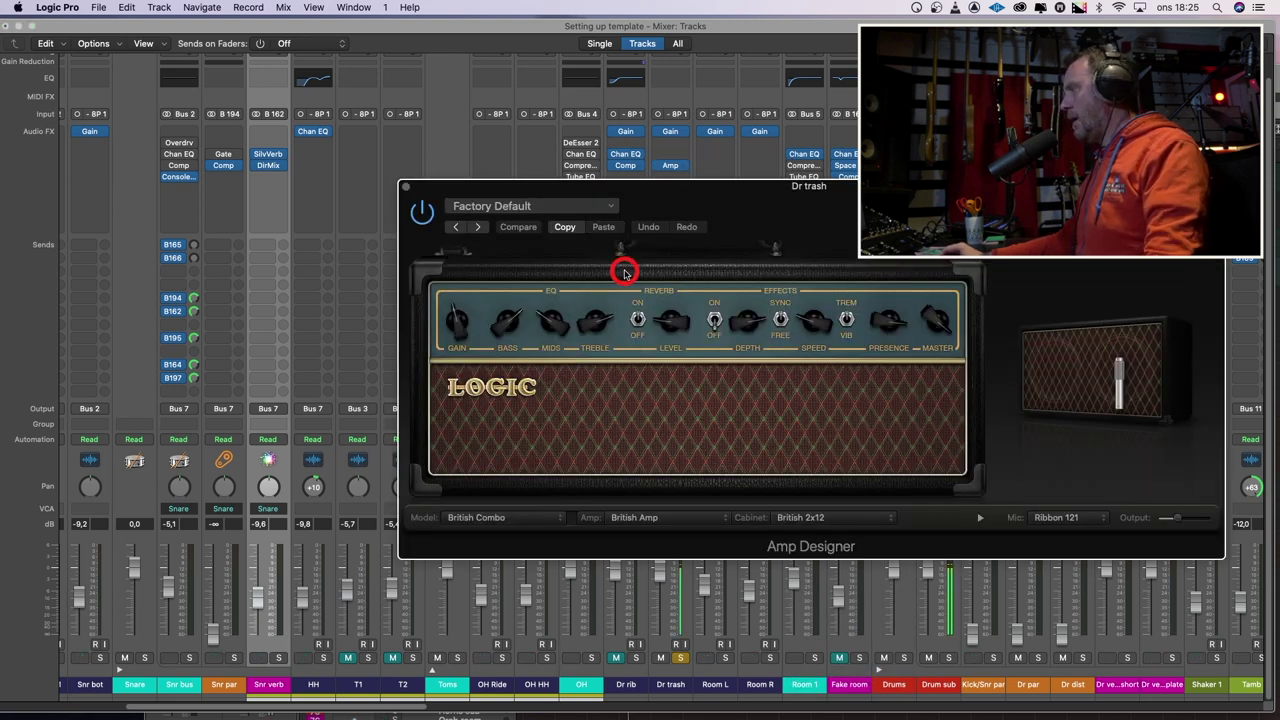
left_click(534, 517)
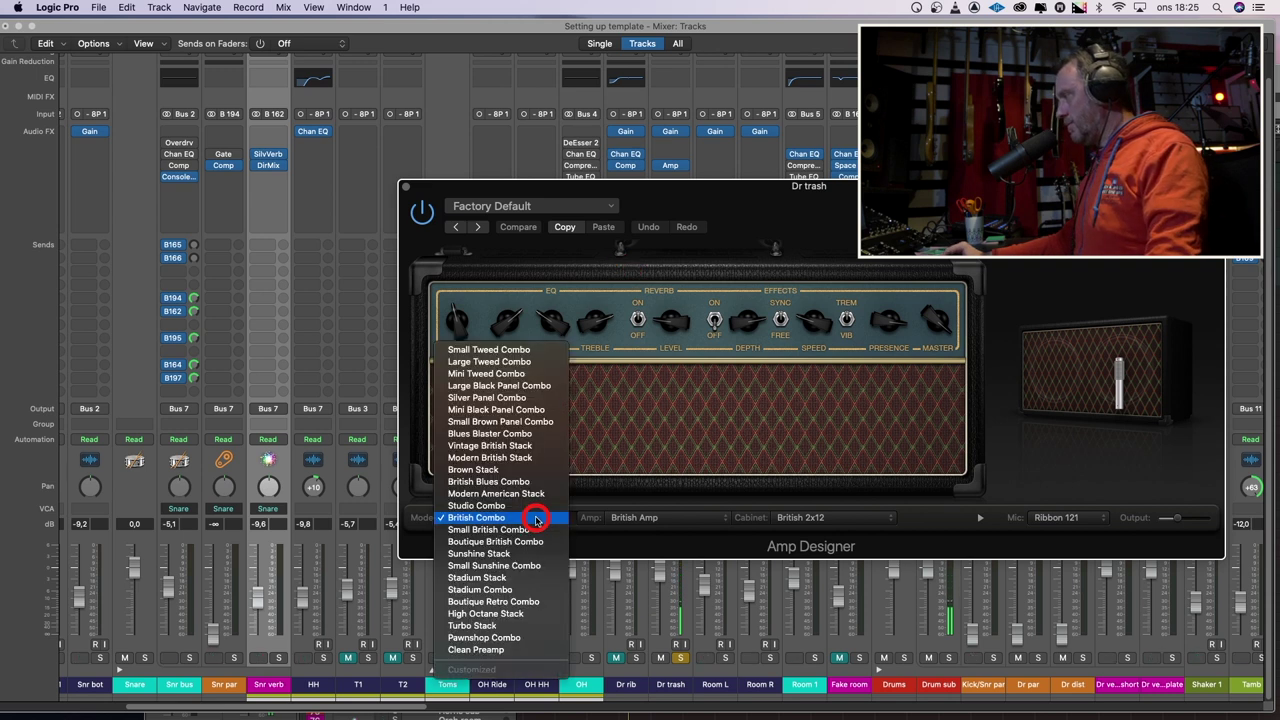
left_click(523, 349)
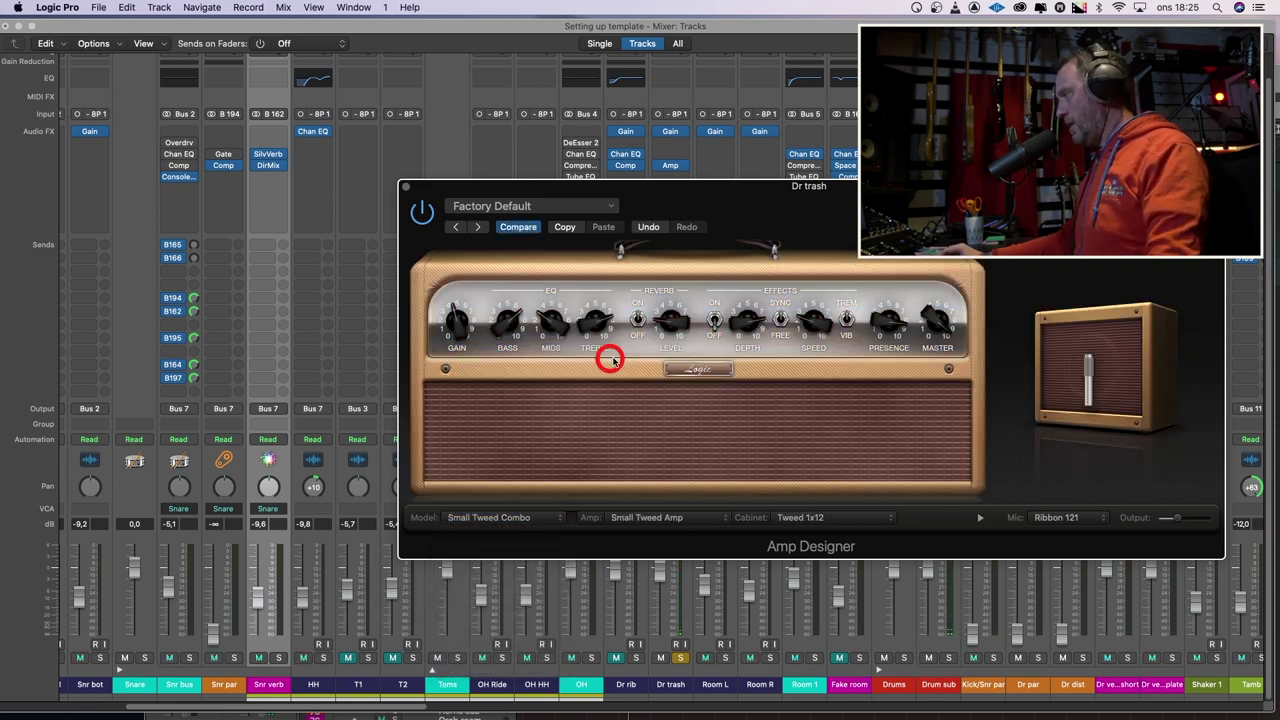
Toggle the amp's reverb, reduce the bass, and adjust the mids, treble, presence and gain while Dr trash plays
left_click(636, 320)
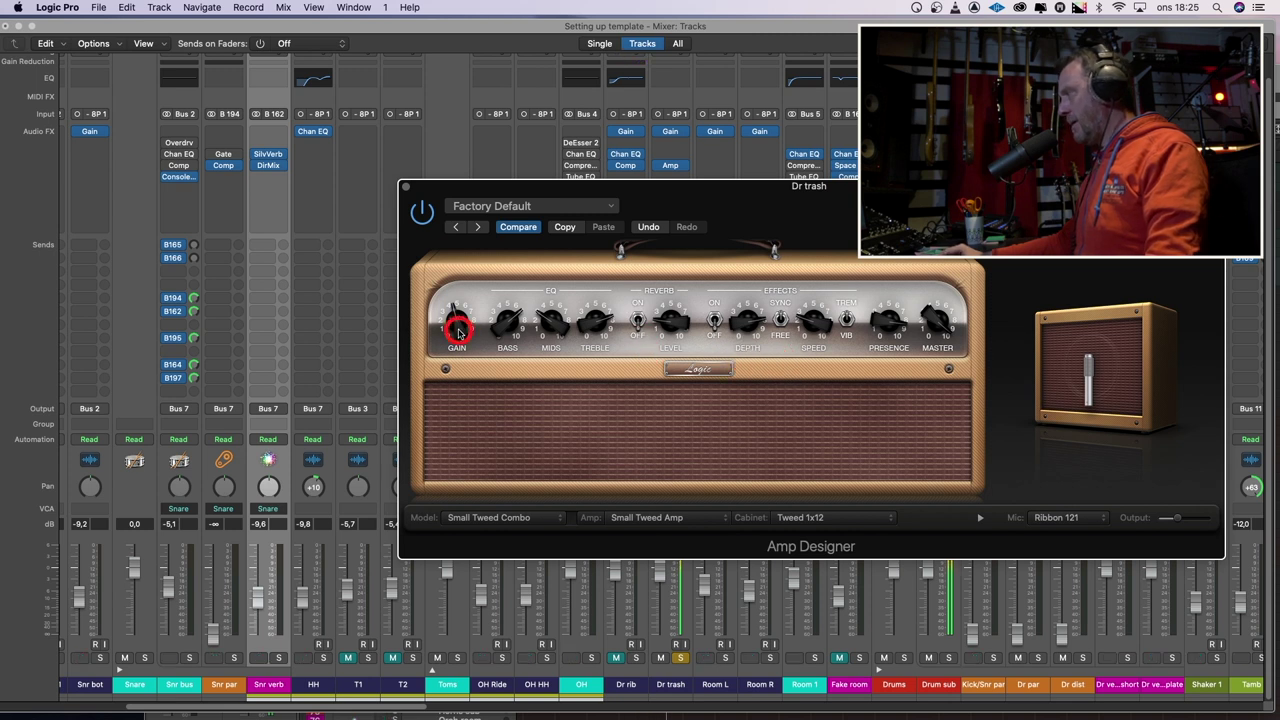
left_click_drag(499, 326, 498, 373)
left_click_drag(553, 326, 597, 357)
left_click_drag(886, 318, 884, 330)
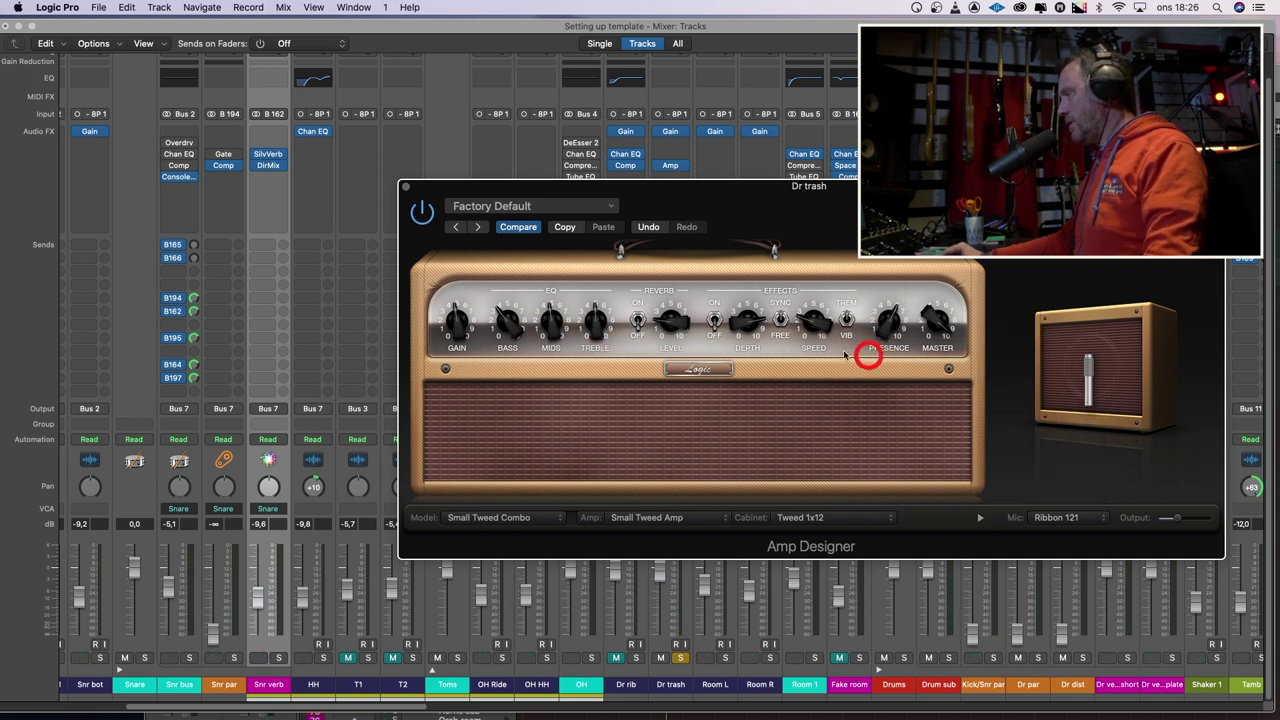
left_click_drag(464, 329, 456, 274)
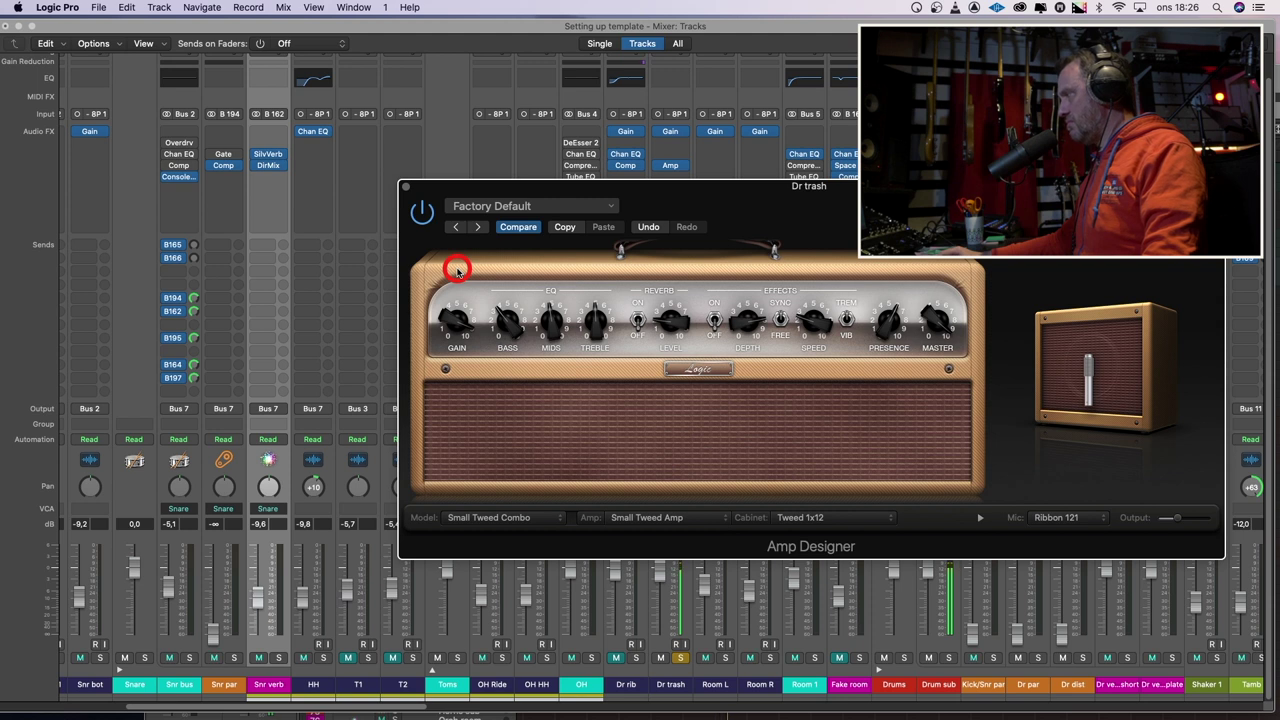
Move Amp Designer's microphone off-centre and farther back from the speaker cabinet, and close the plug-in
mouse_move(1006, 357)
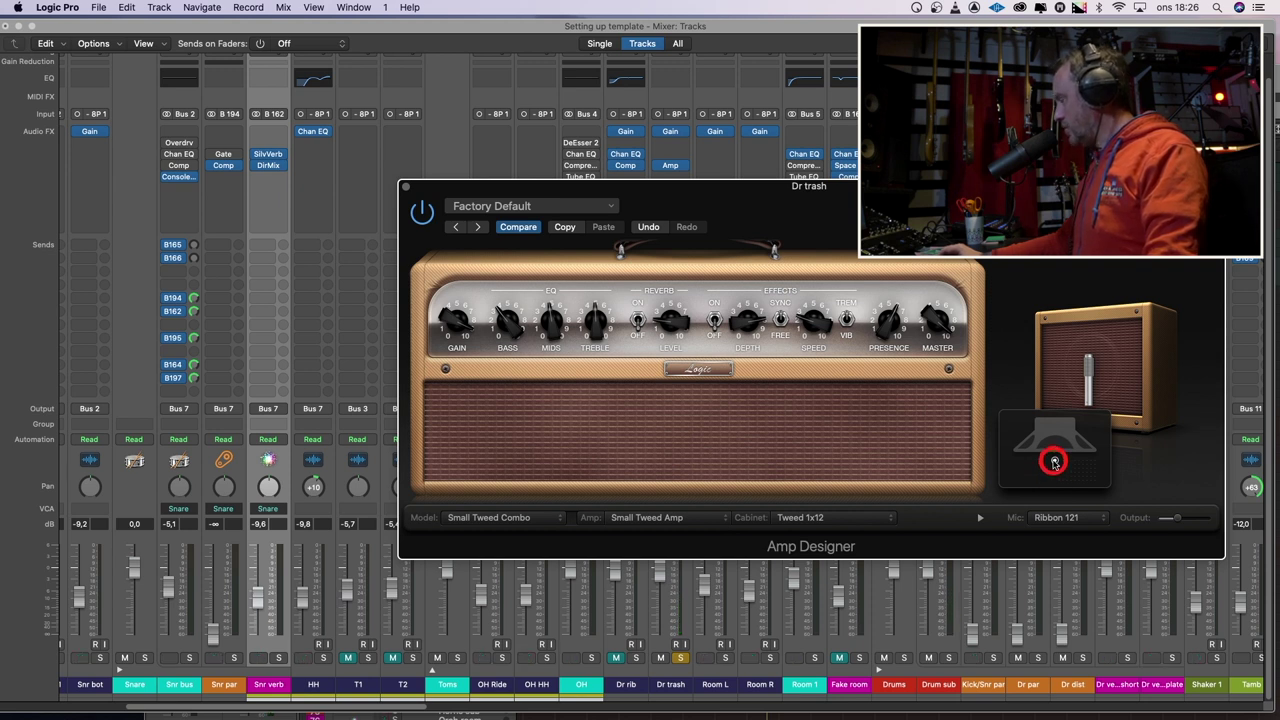
left_click_drag(1054, 461, 1078, 479)
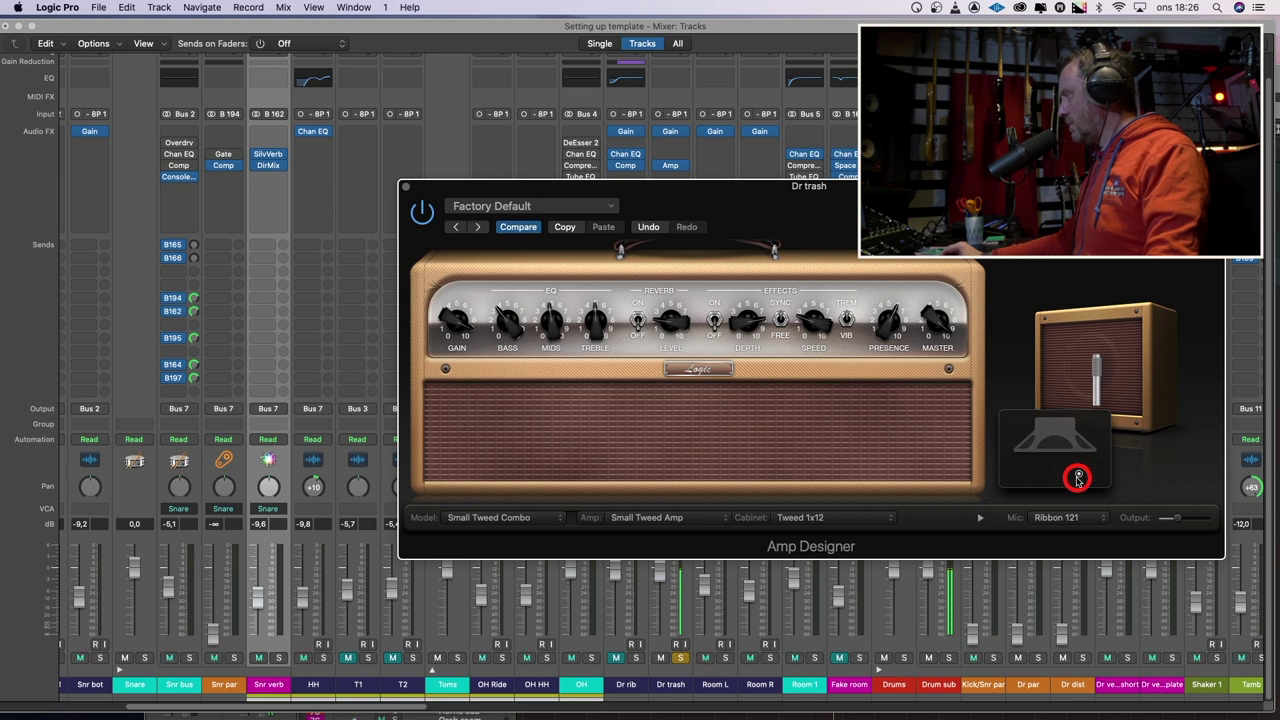
left_click(404, 186)
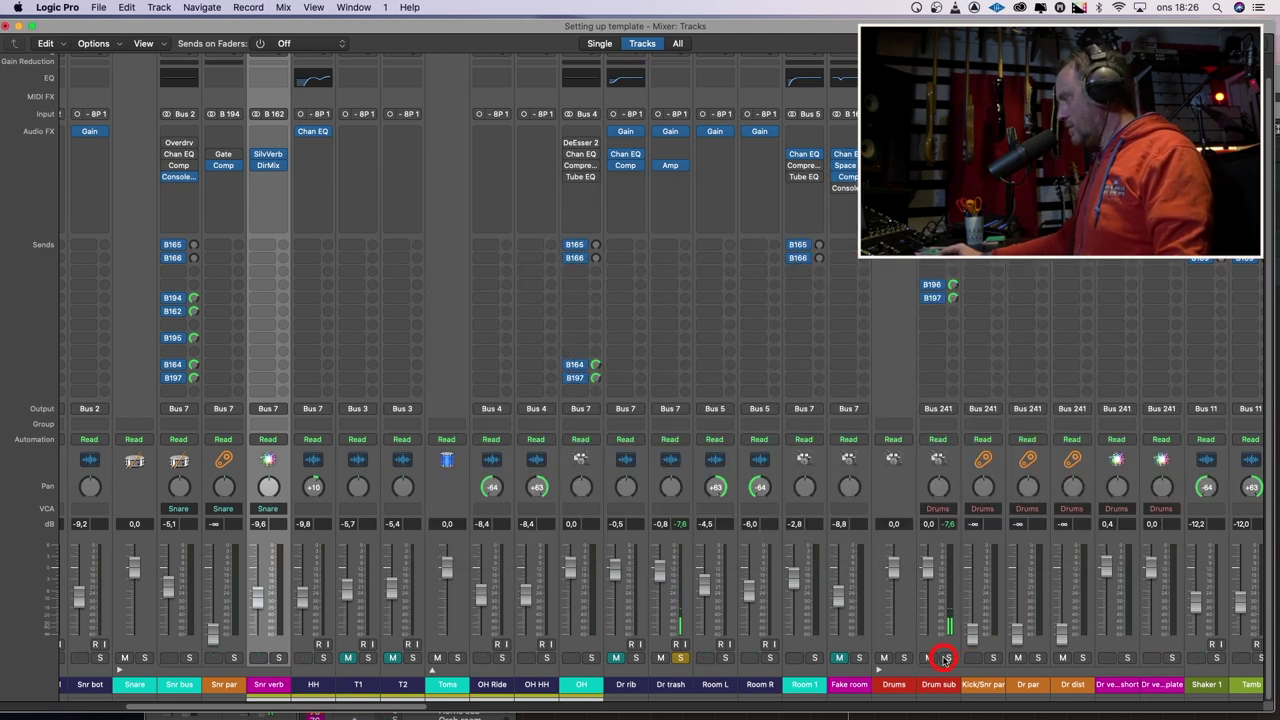
Solo Drum sub instead of Dr trash, set Dr trash to -6.6 dB and recheck its amp settings
mouse_move(657, 577)
left_mouse_down()
mouse_move(658, 695)
mouse_move(666, 570)
left_mouse_up()
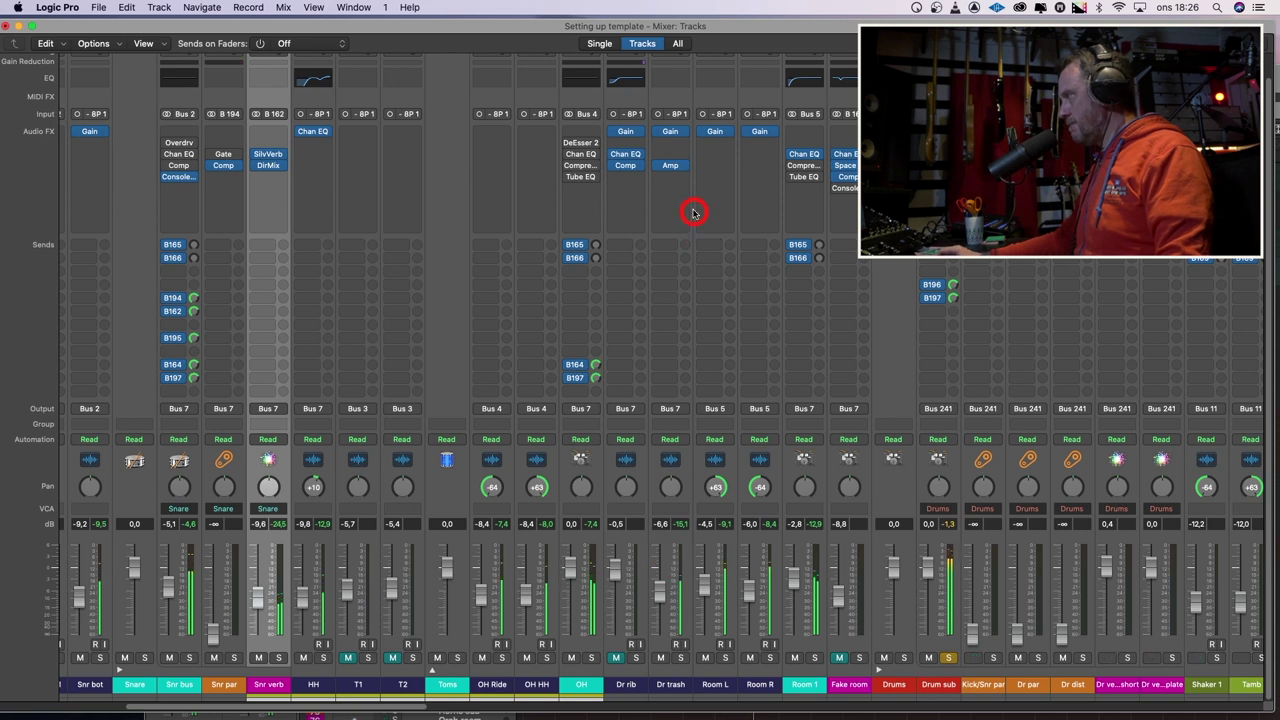
left_click(673, 167)
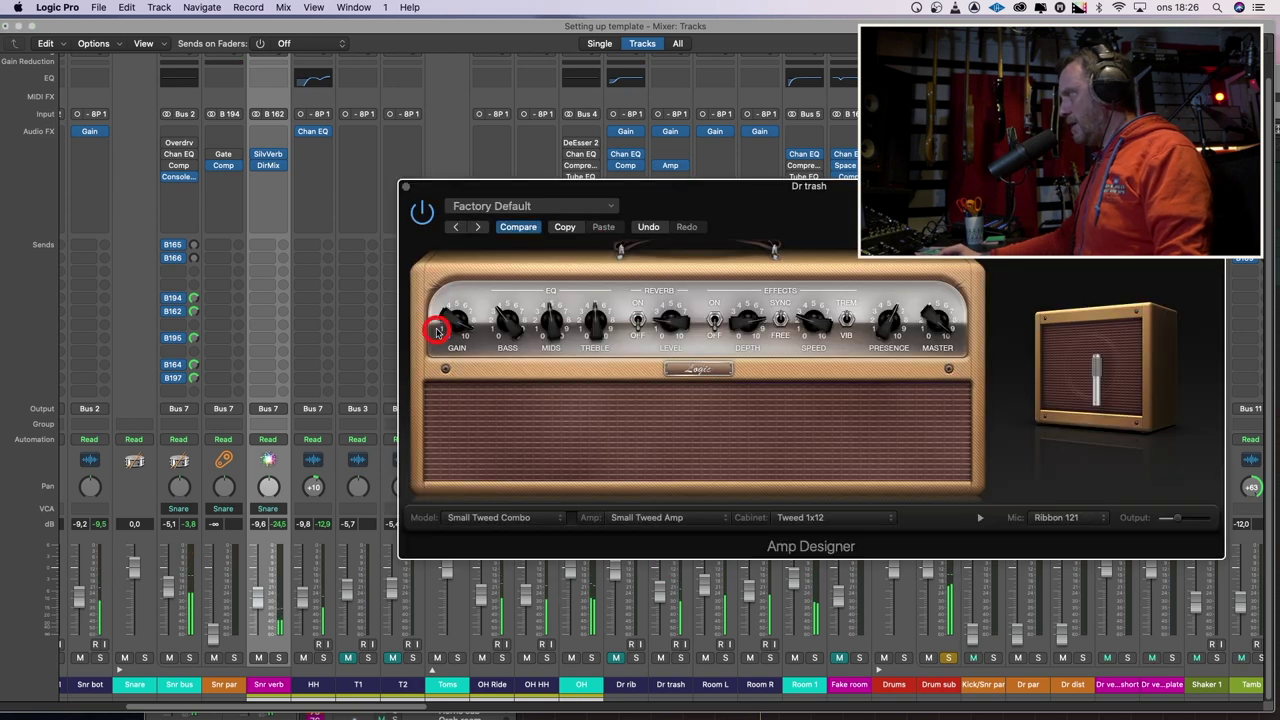
left_click(409, 189)
Insert a Channel EQ after the amp on Dr trash and boost a 1.20 Q band by 3.4 dB at 232 Hz
left_click(679, 181)
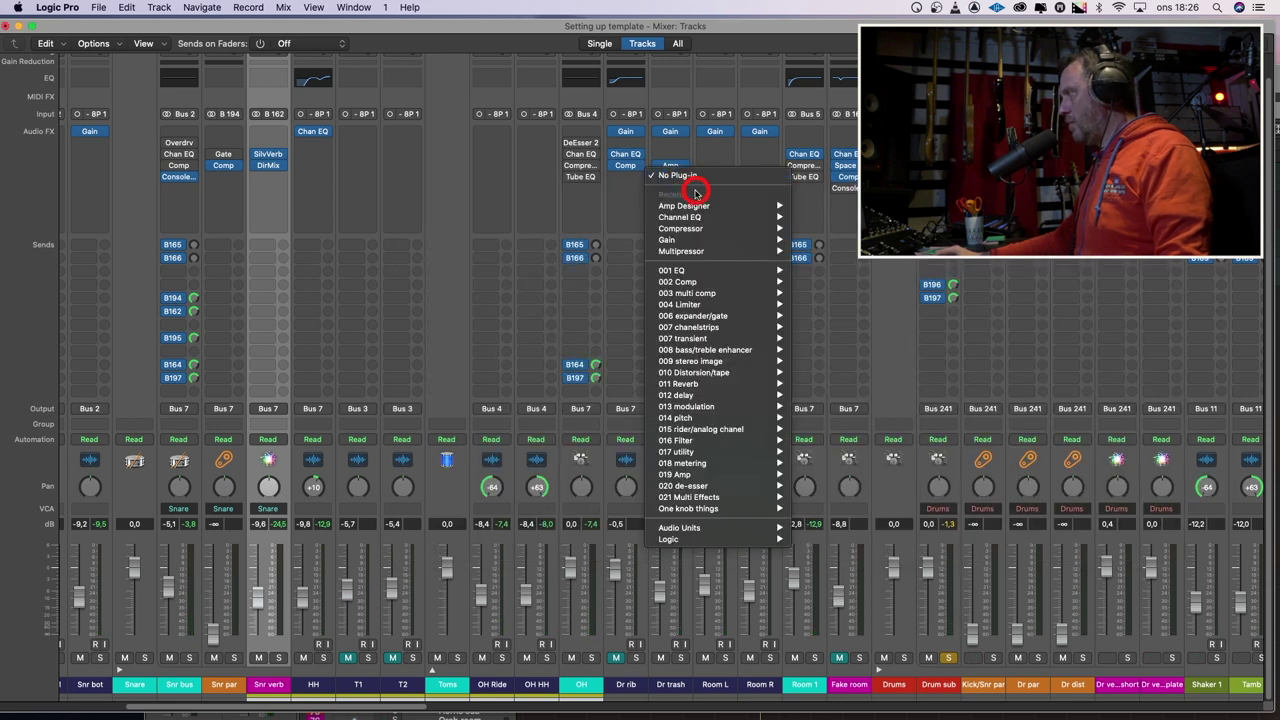
mouse_move(749, 216)
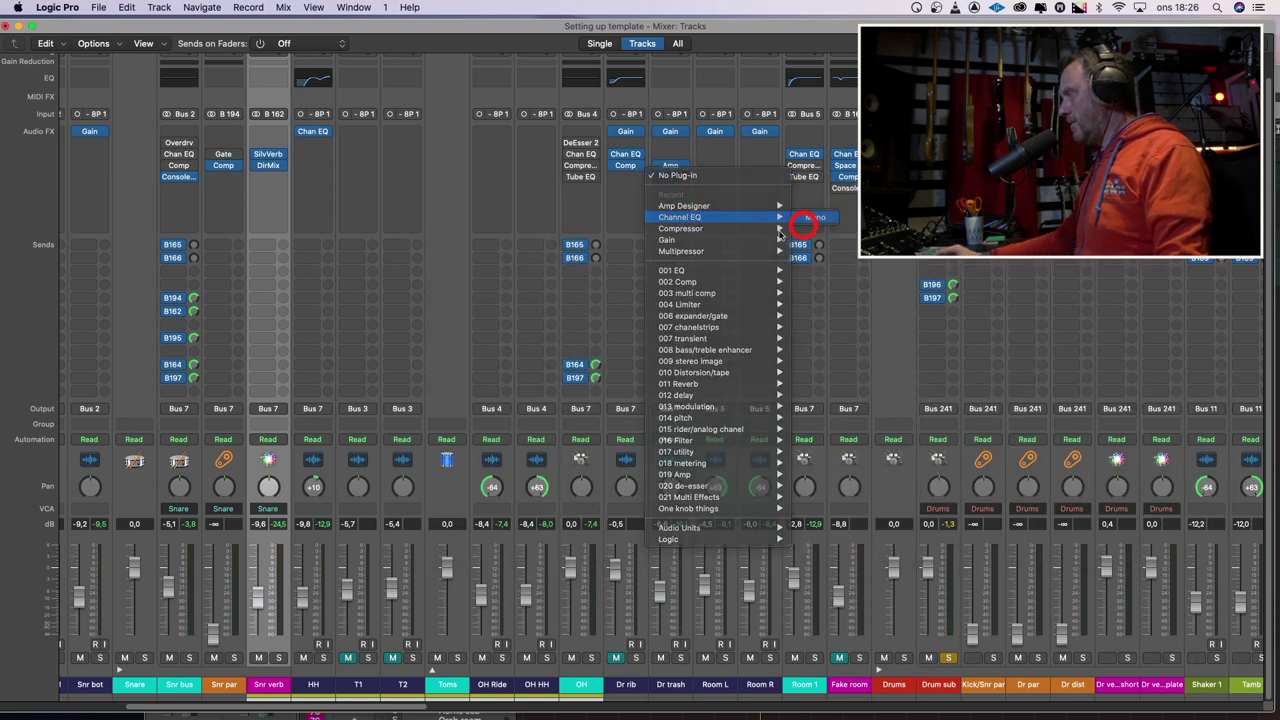
left_click(817, 218)
left_click_drag(644, 353, 636, 331)
left_click_drag(673, 476, 686, 477)
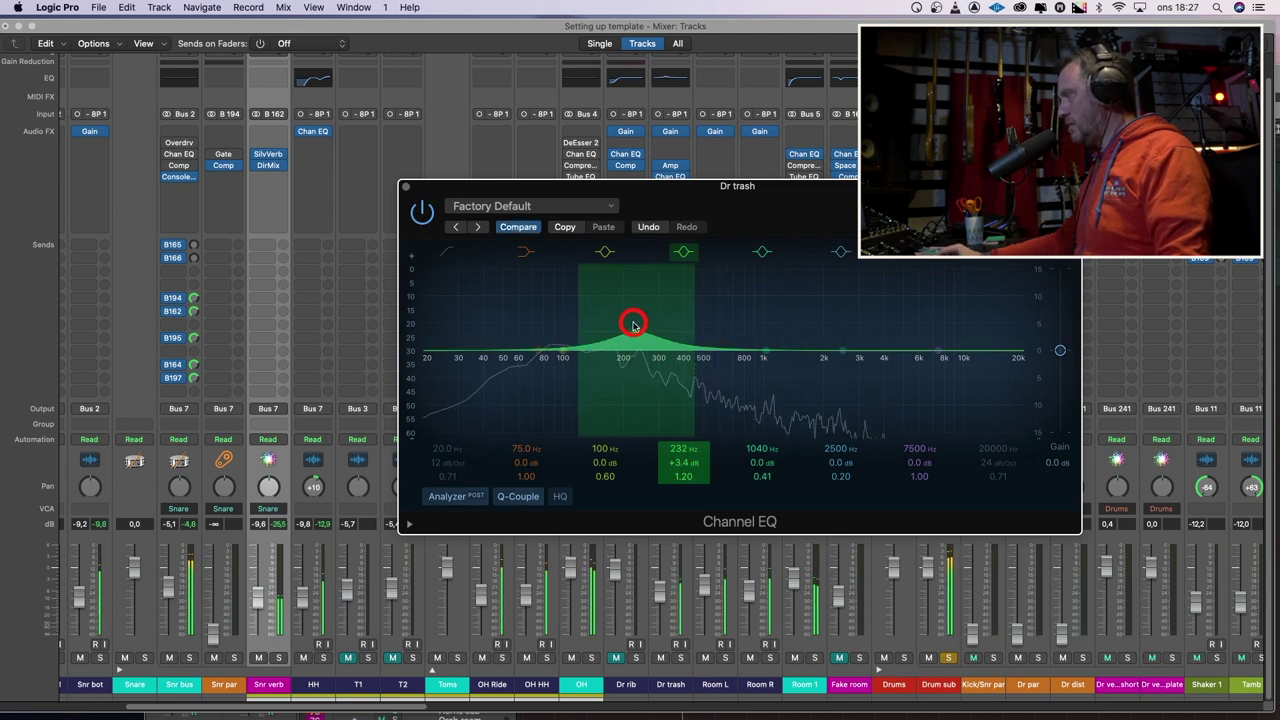
Cut Dr trash by 4.2 dB at 258 Hz with a 0.83 Q and by 2.3 dB at 895 Hz, and close the EQ
left_click_drag(634, 330, 645, 374)
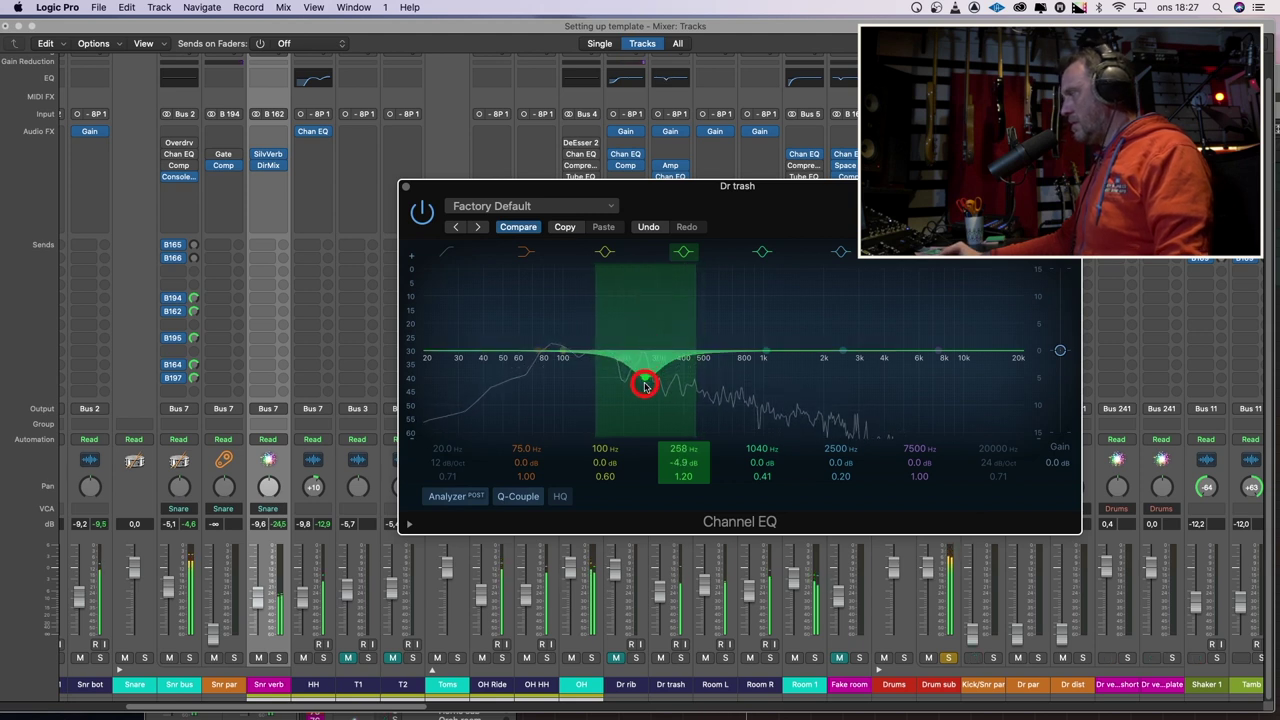
left_click_drag(668, 440, 686, 477)
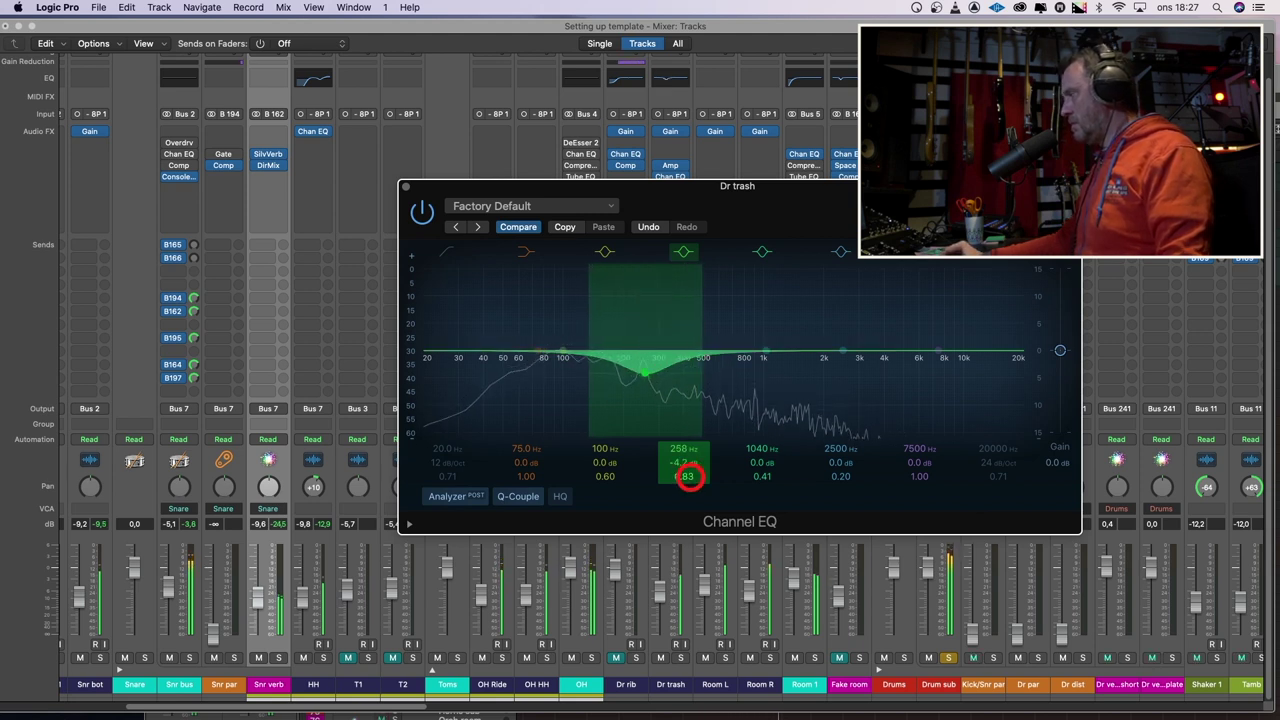
mouse_move(765, 353)
left_mouse_down()
mouse_move(762, 316)
mouse_move(750, 362)
left_mouse_up()
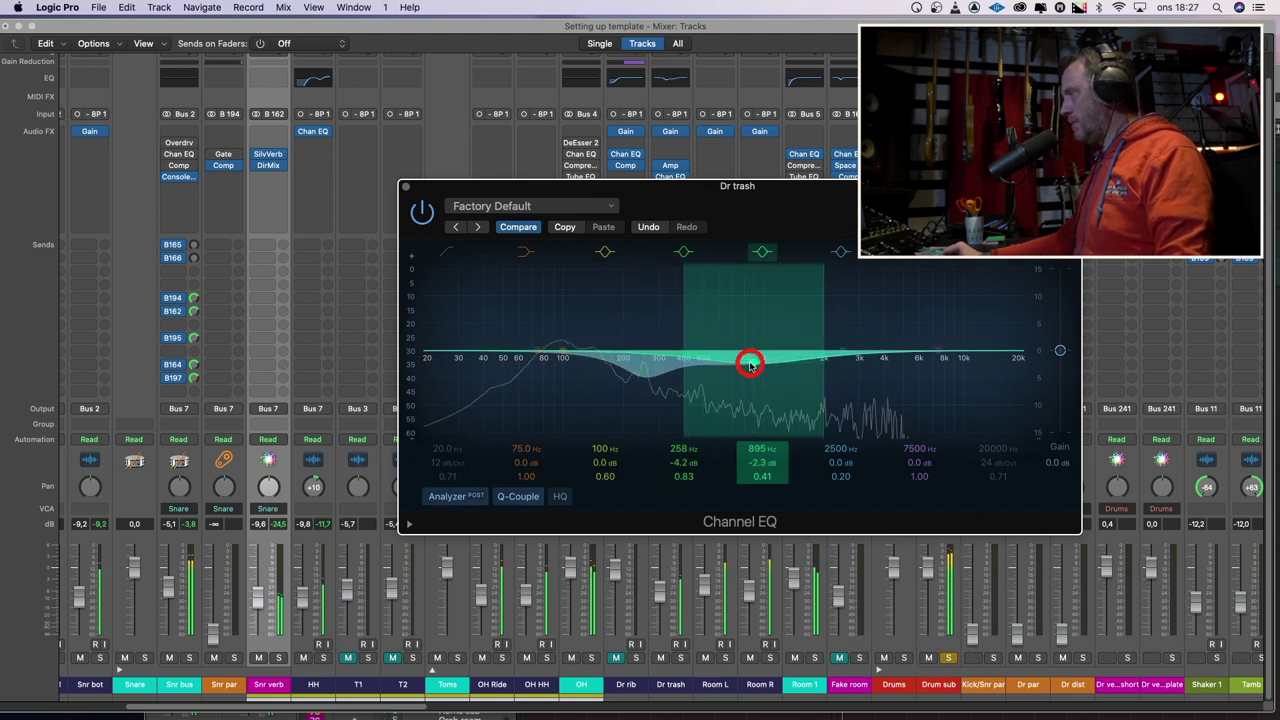
left_click(406, 188)
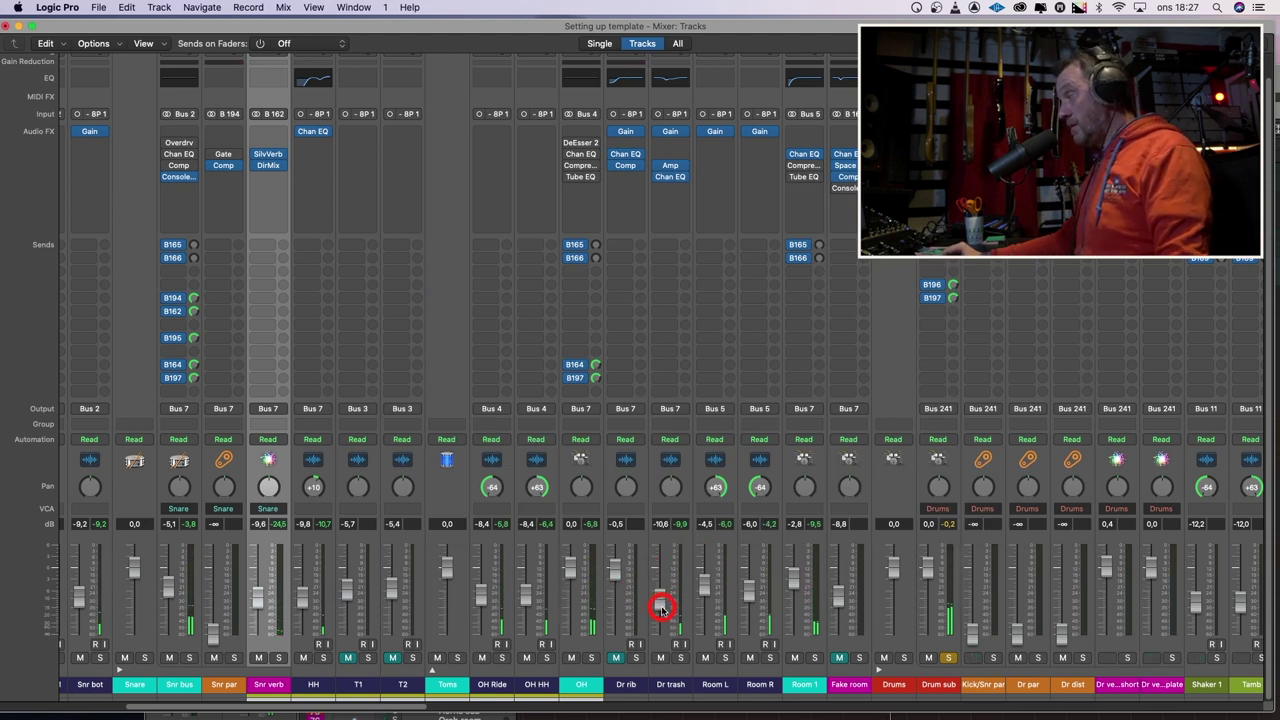
Lower Dr trash to -12.2 dB within the drums and mute the channel
left_click_drag(667, 601, 661, 609)
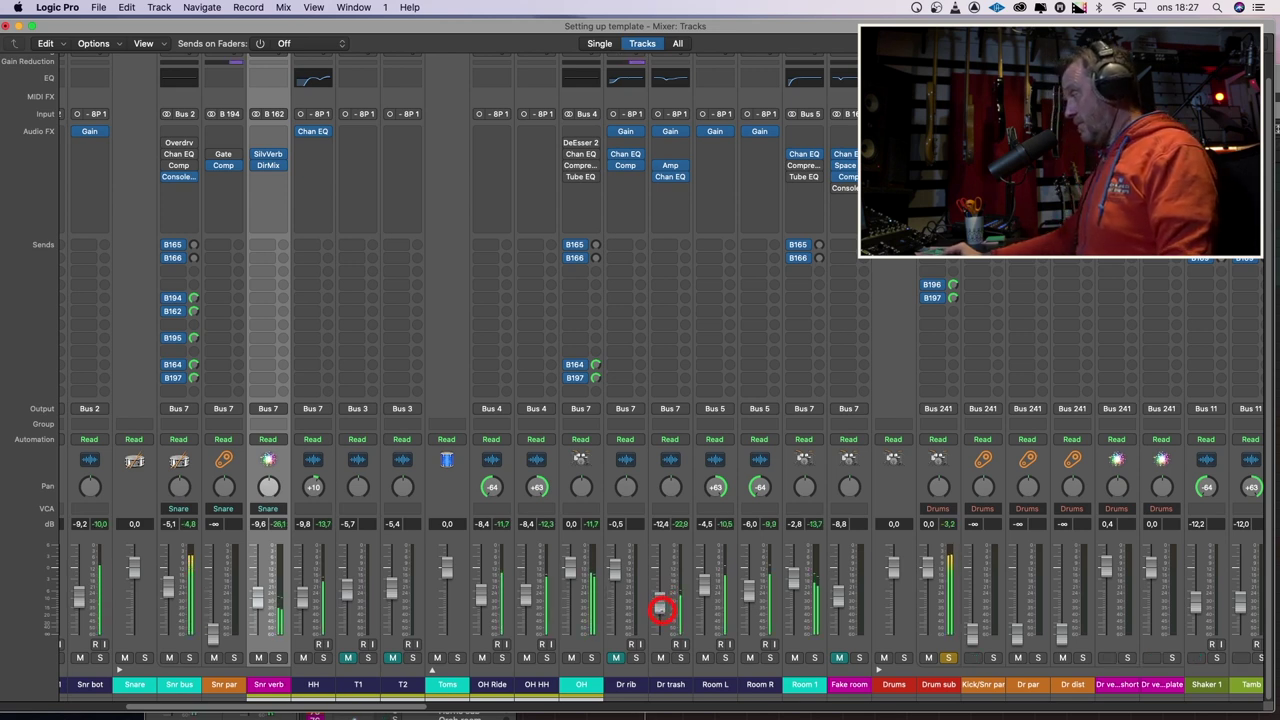
left_click(662, 656)
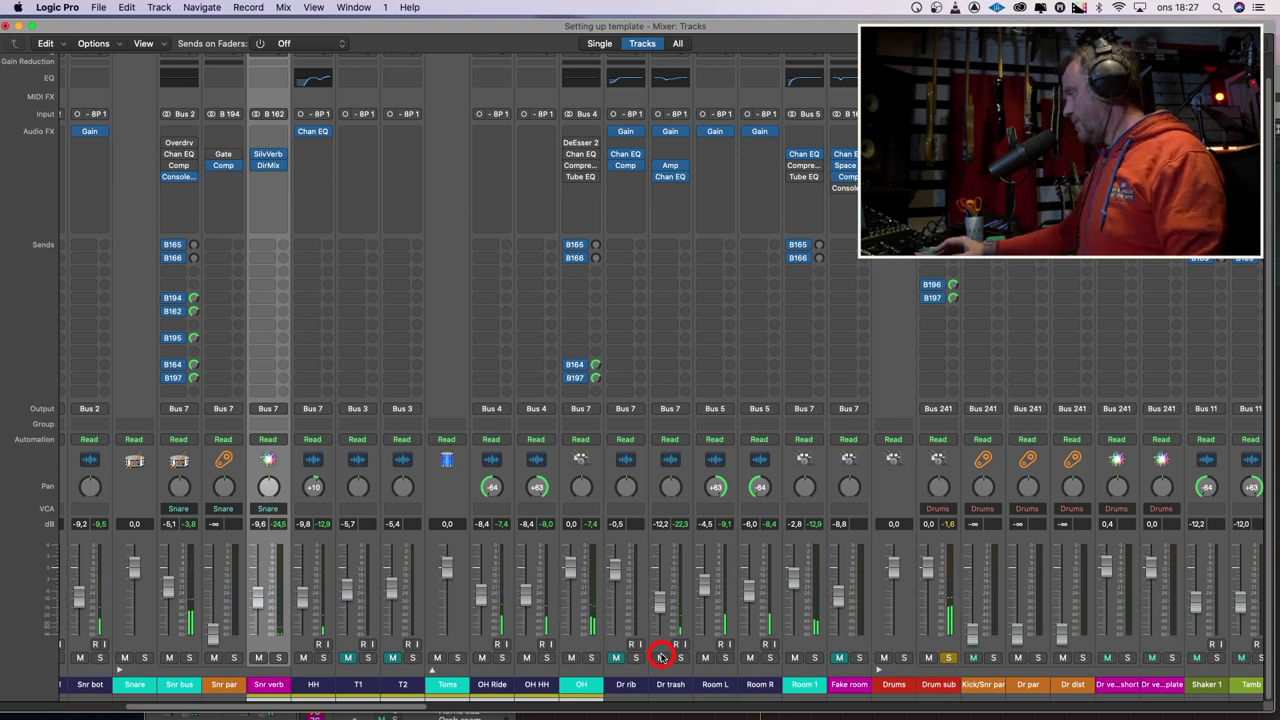
left_click(678, 658)
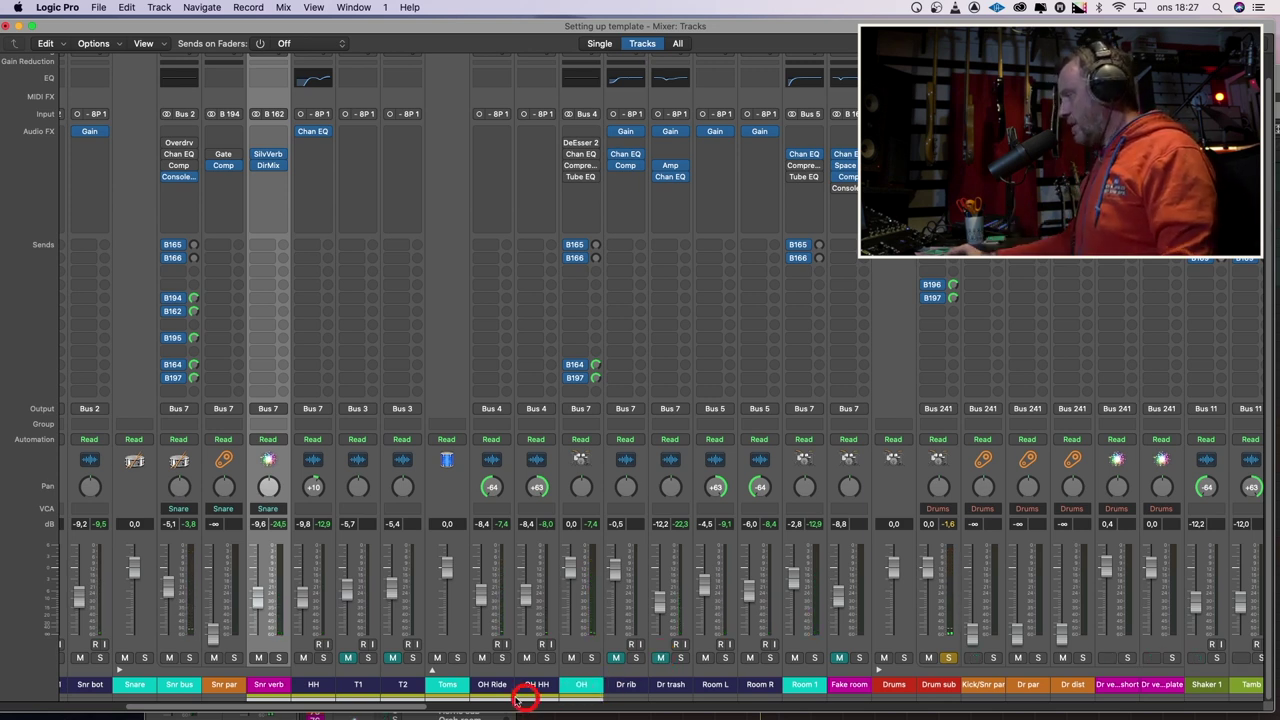
Solo Kick/Snr par instead of Drum sub and raise its level to -5.5 dB
left_click_drag(414, 702, 525, 709)
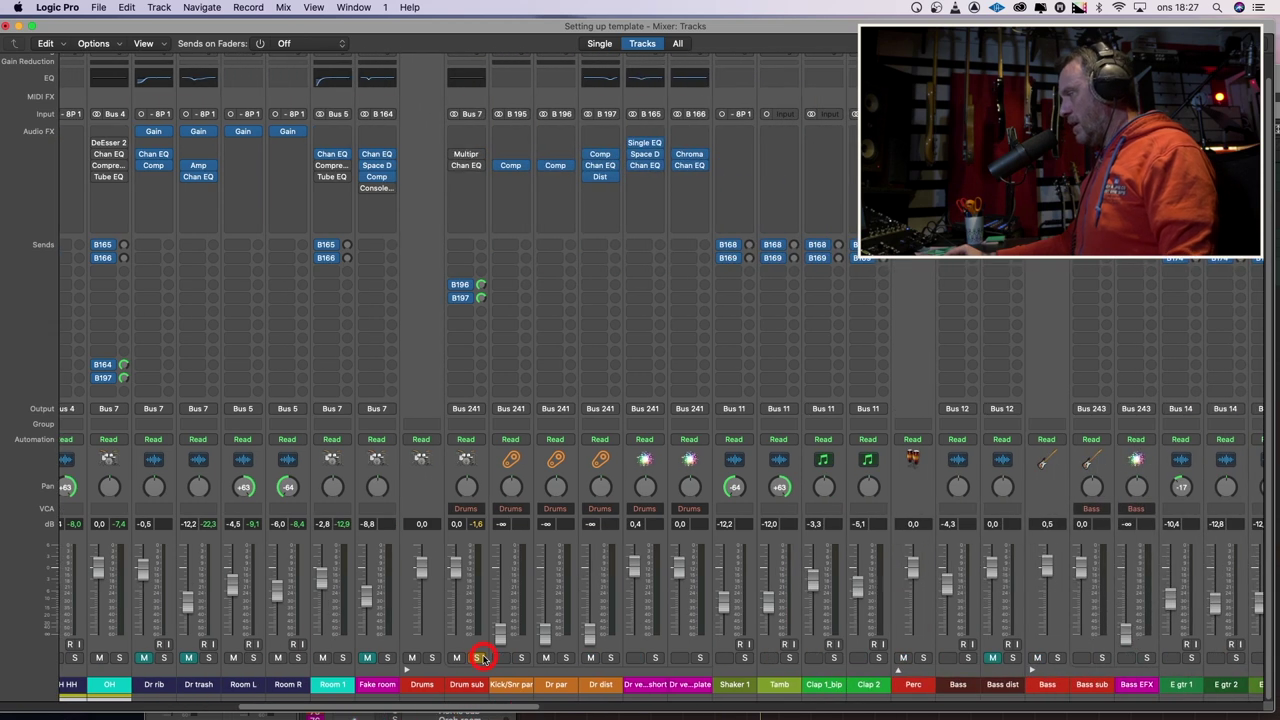
left_click(521, 657)
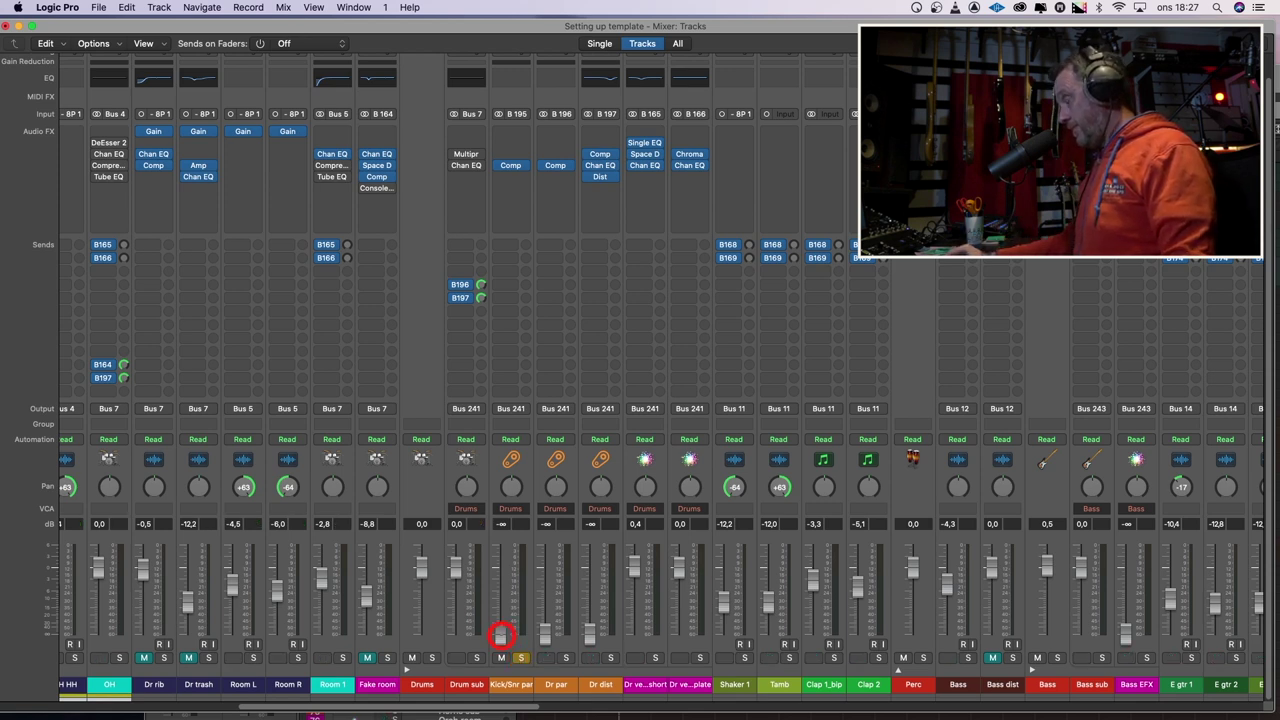
left_click_drag(501, 635, 510, 553)
right_click(512, 542)
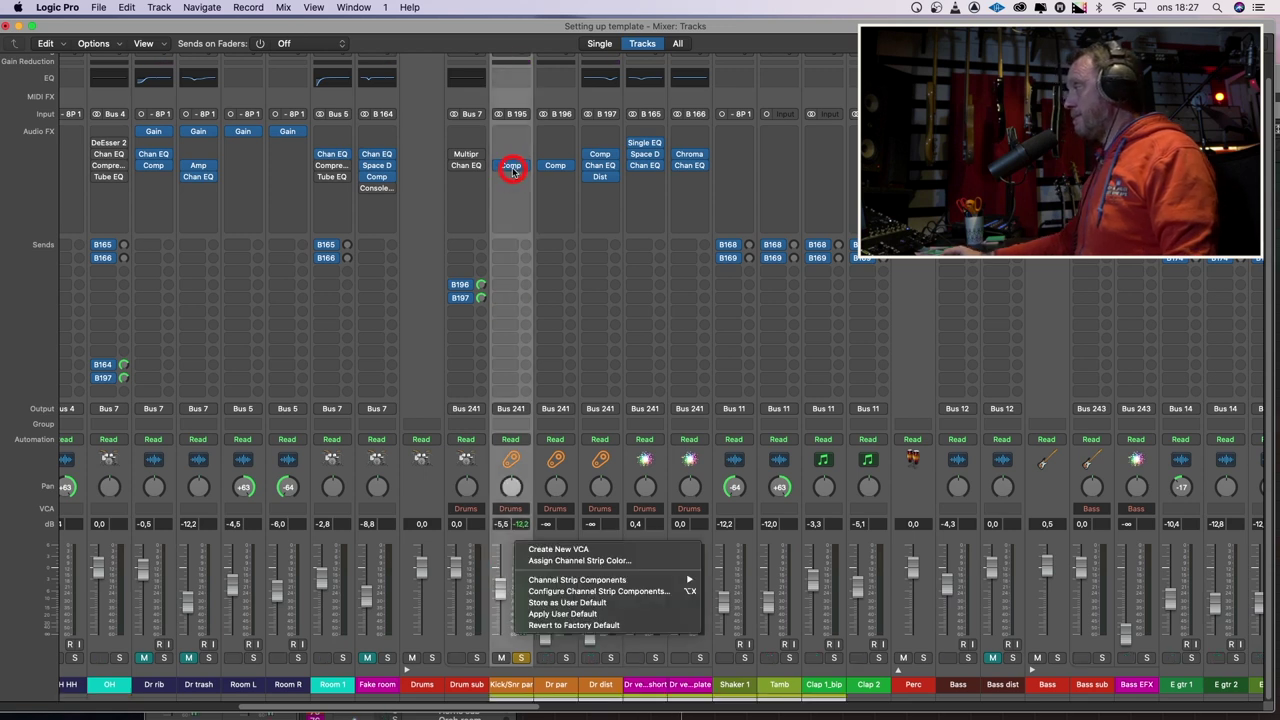
left_click(513, 169)
left_click_drag(515, 172, 518, 177)
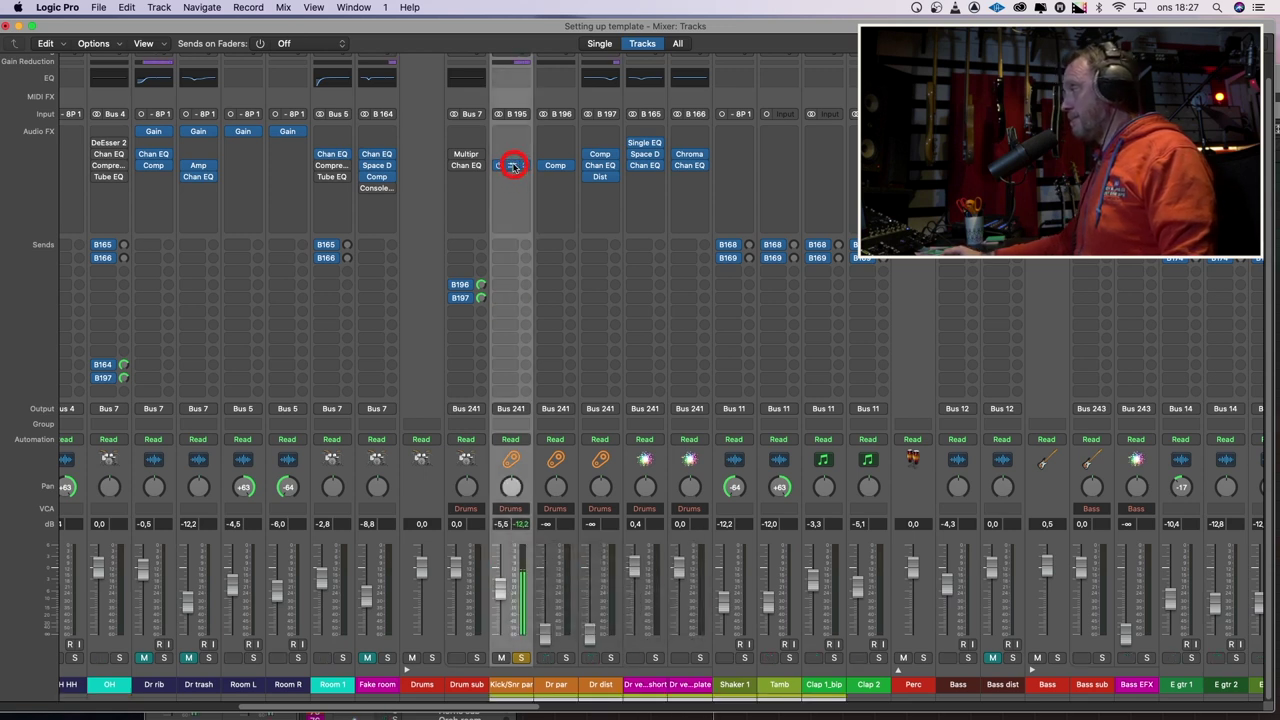
Set Kick/Snr par's Compressor to an -18.0 dB threshold and 11.0 ms attack, shorten its release, and close it
left_click(514, 166)
left_click_drag(692, 190, 591, 82)
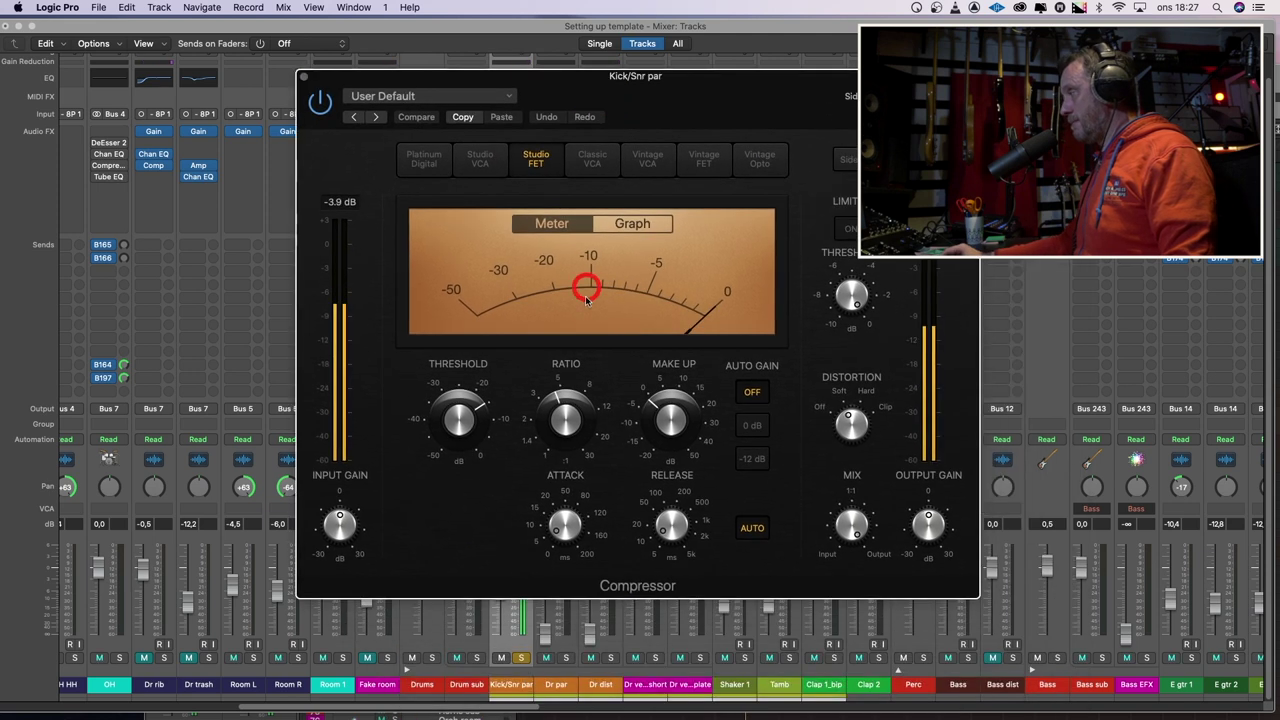
left_click_drag(477, 409, 462, 430)
left_click_drag(564, 522, 562, 501)
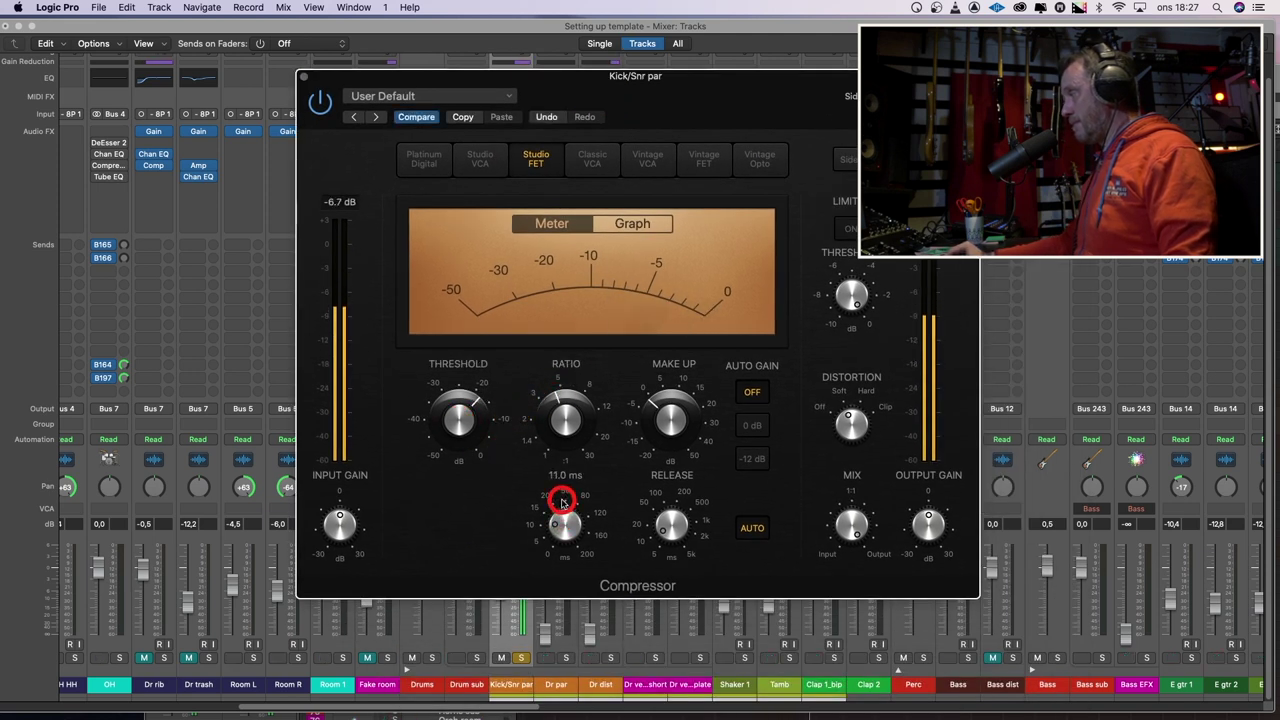
left_click_drag(671, 523, 668, 553)
left_click_drag(464, 430, 464, 430)
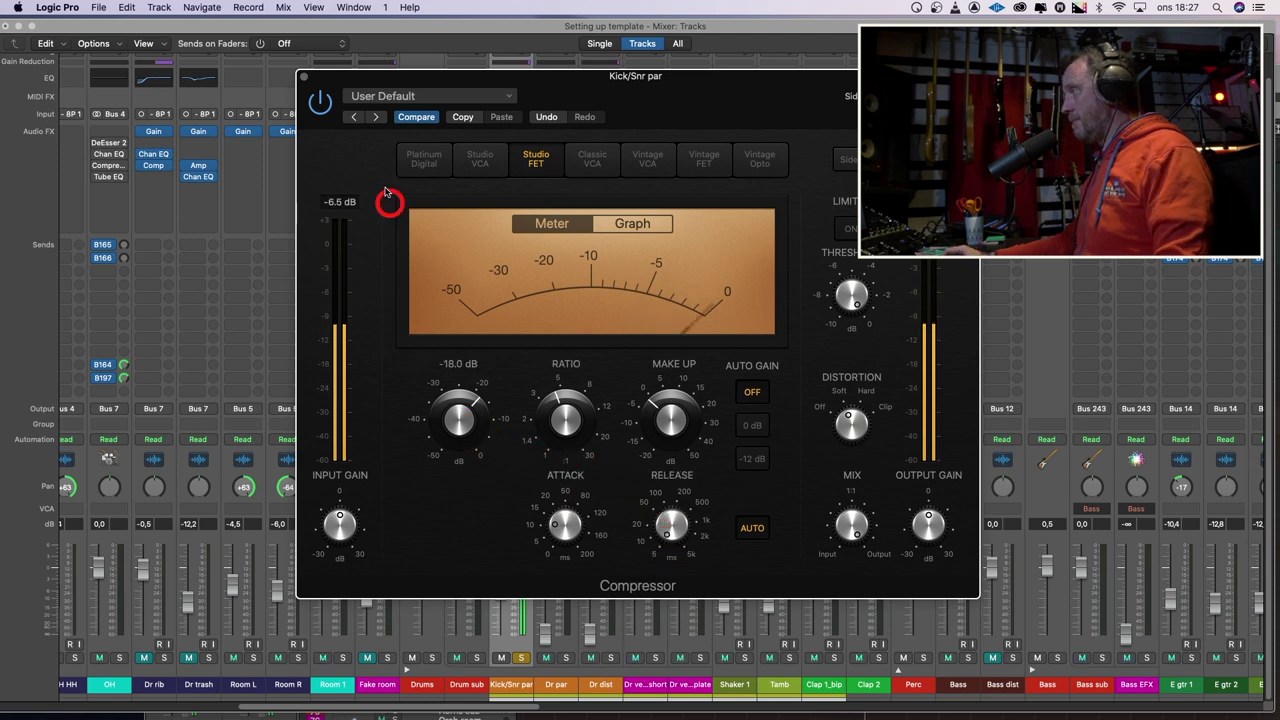
left_click(307, 80)
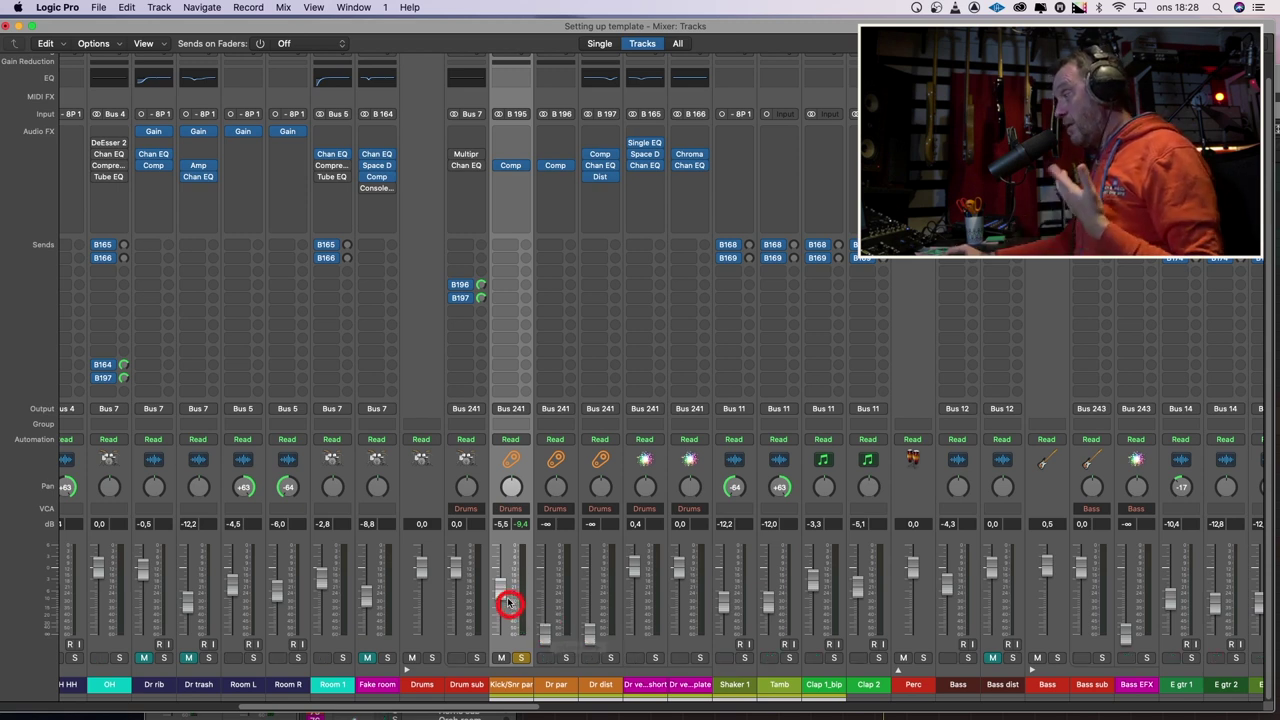
Pull Kick/Snr par's level all the way down and turn off its solo
left_click_drag(503, 593, 505, 684)
left_click(519, 660)
left_click(534, 664)
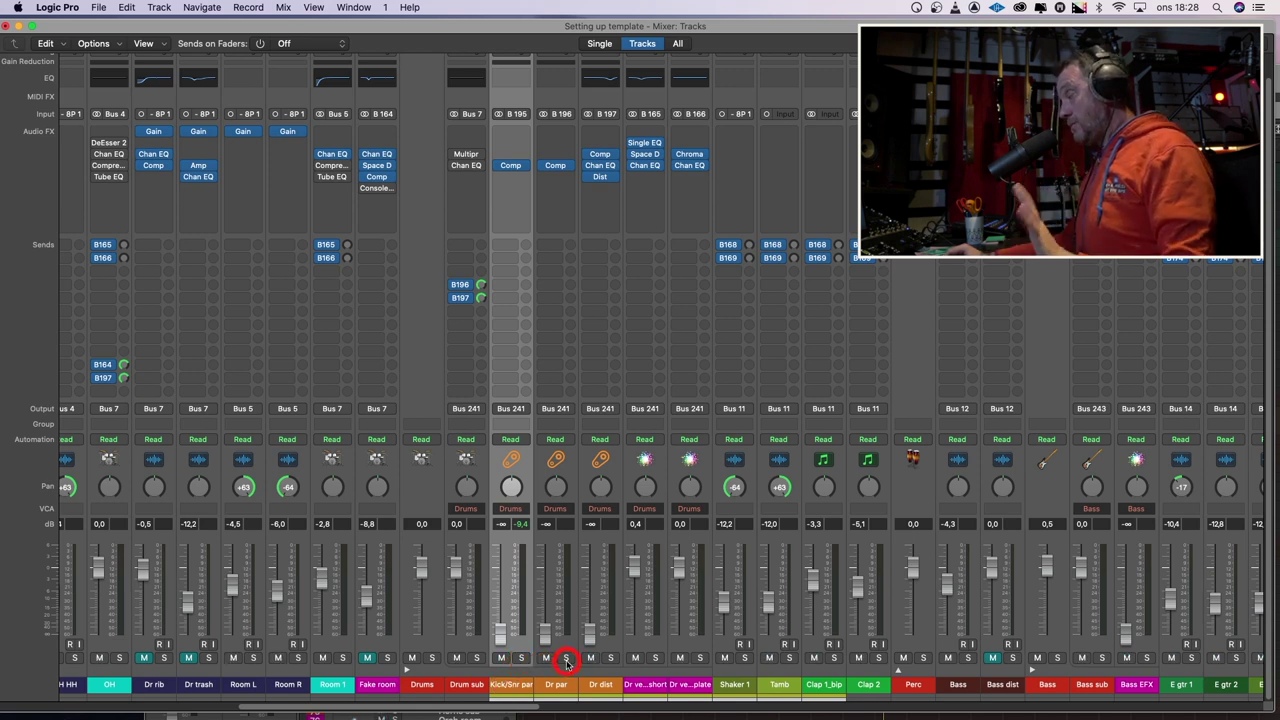
Solo the Dr par channel, start playback and raise its level to -3.7 dB
left_click(566, 660)
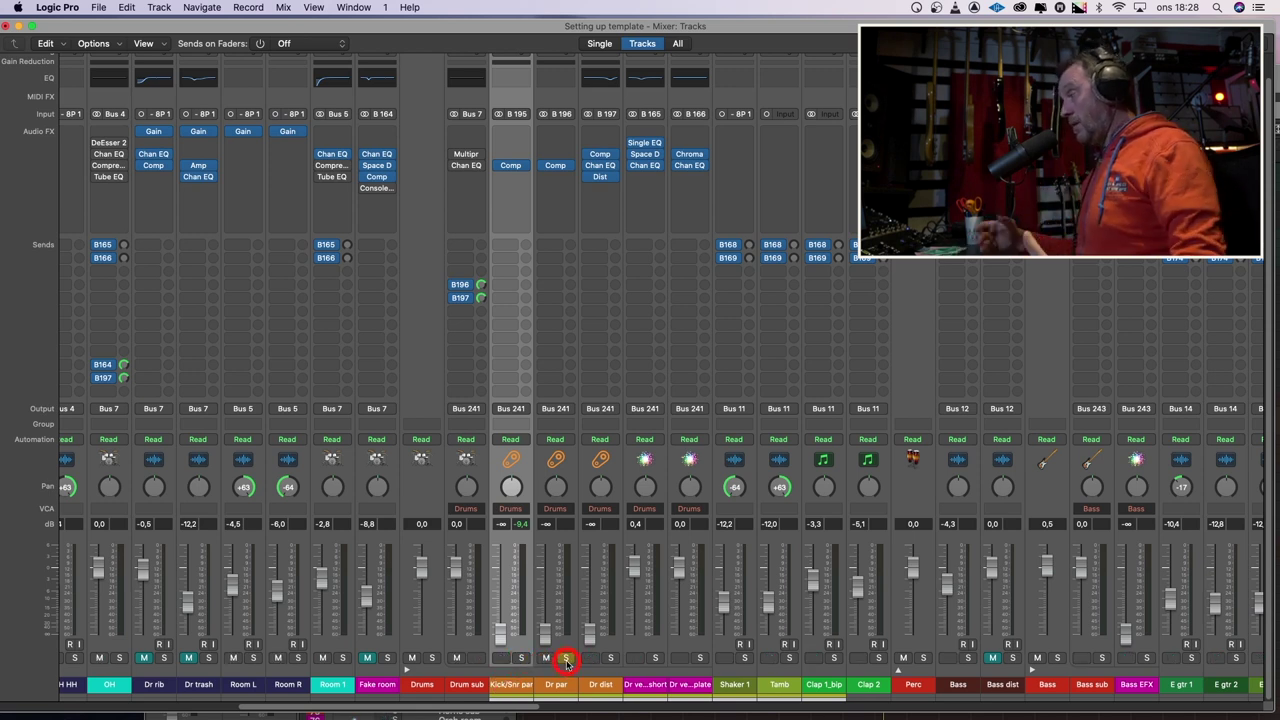
left_click(565, 660)
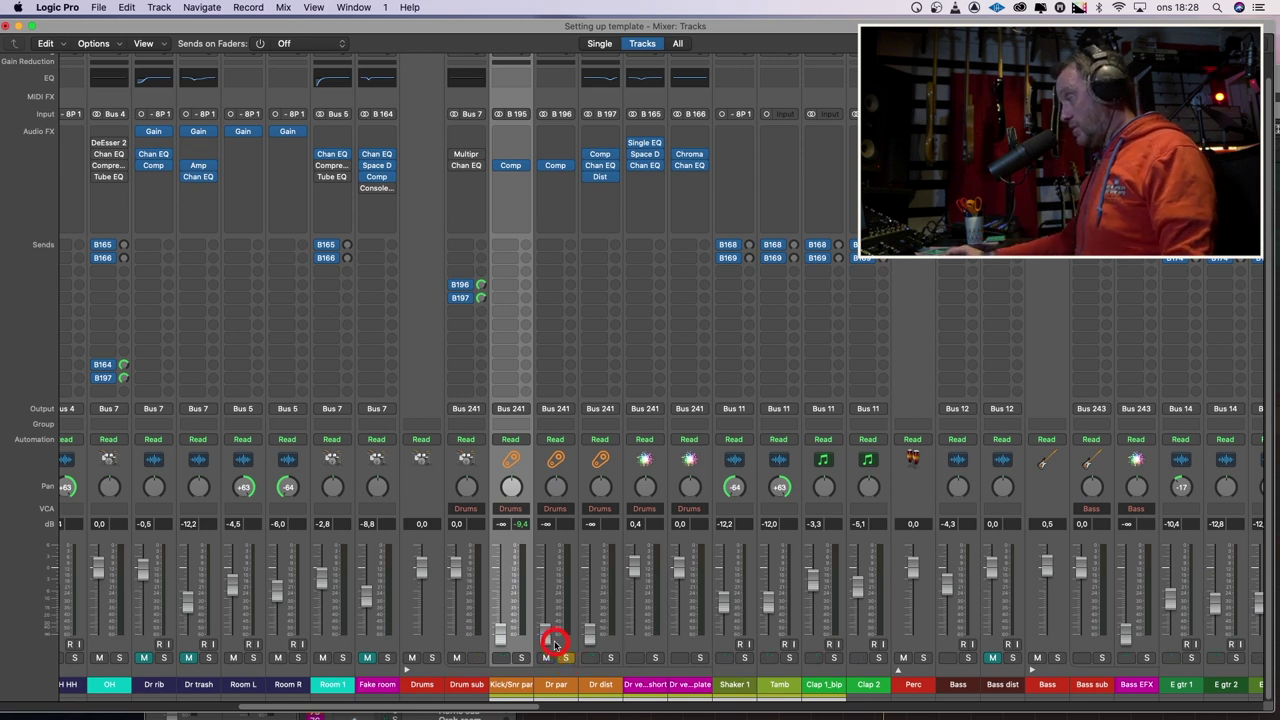
key("space")
left_click_drag(551, 639, 546, 541)
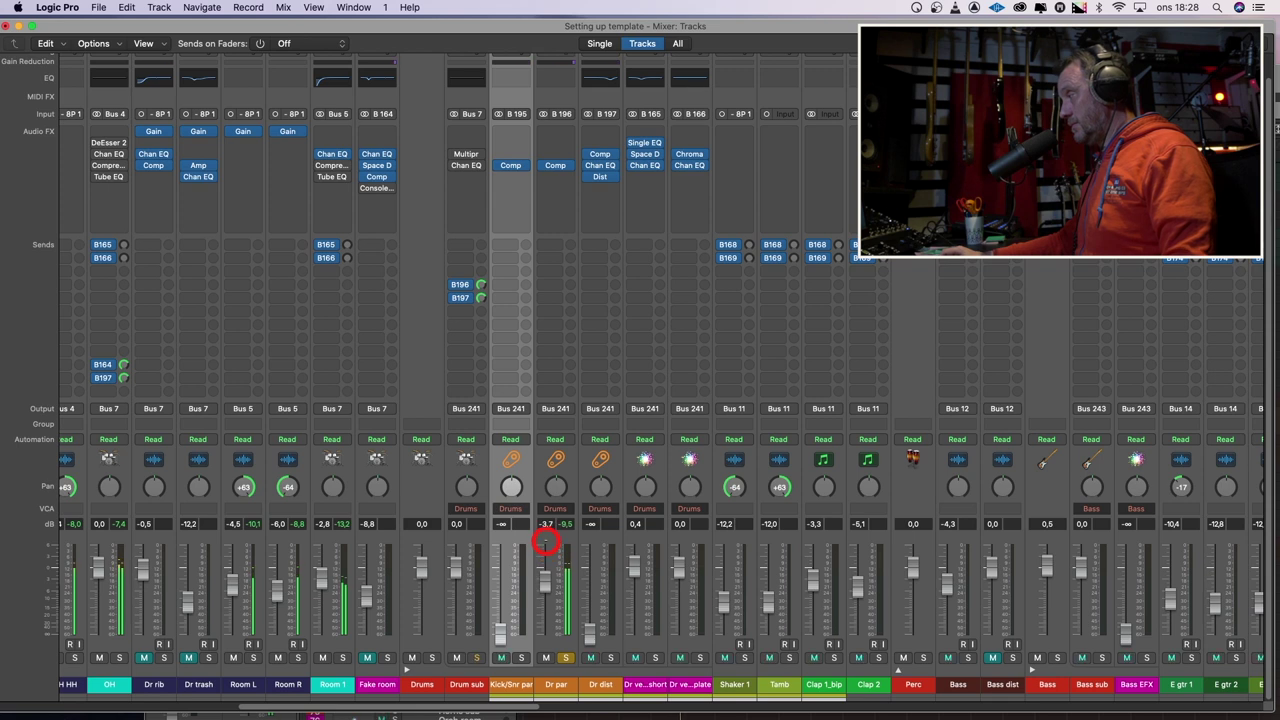
Adjust the threshold of Dr par's Compressor, close it, and balance Dr par at -5.7 dB with Drum sub also soloed
left_click(557, 166)
left_click_drag(559, 521, 568, 537)
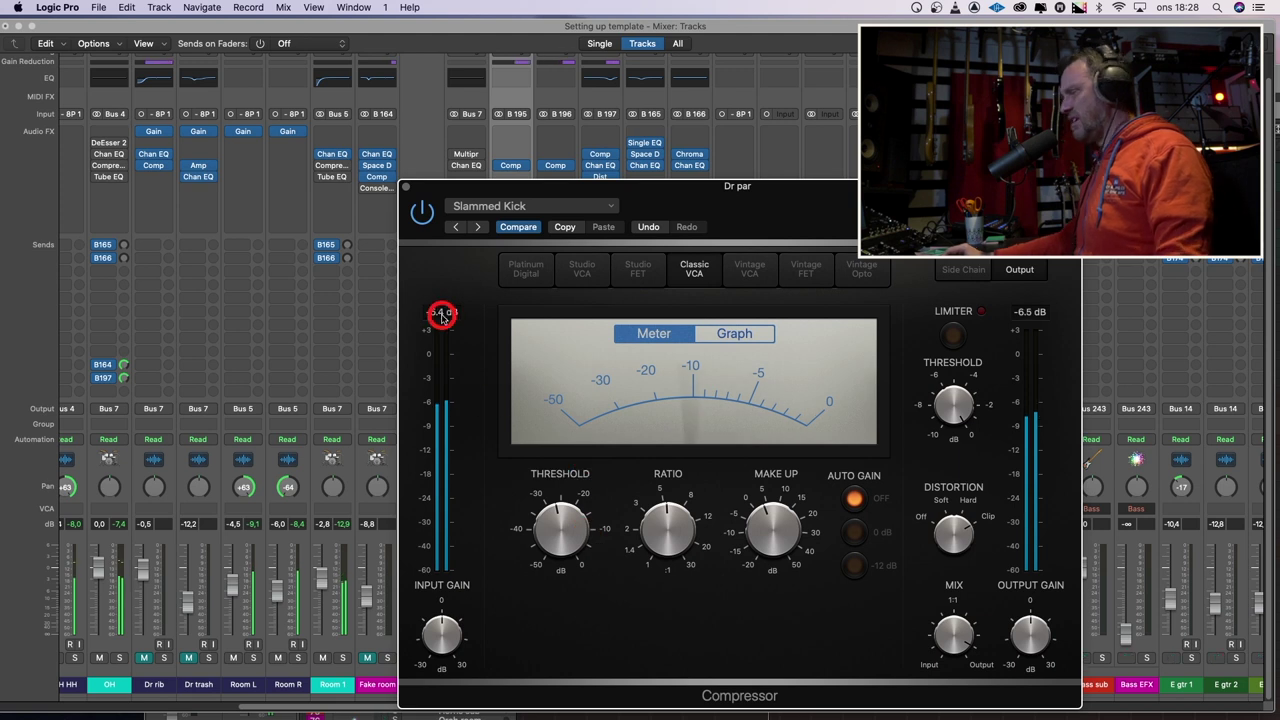
left_click(410, 192)
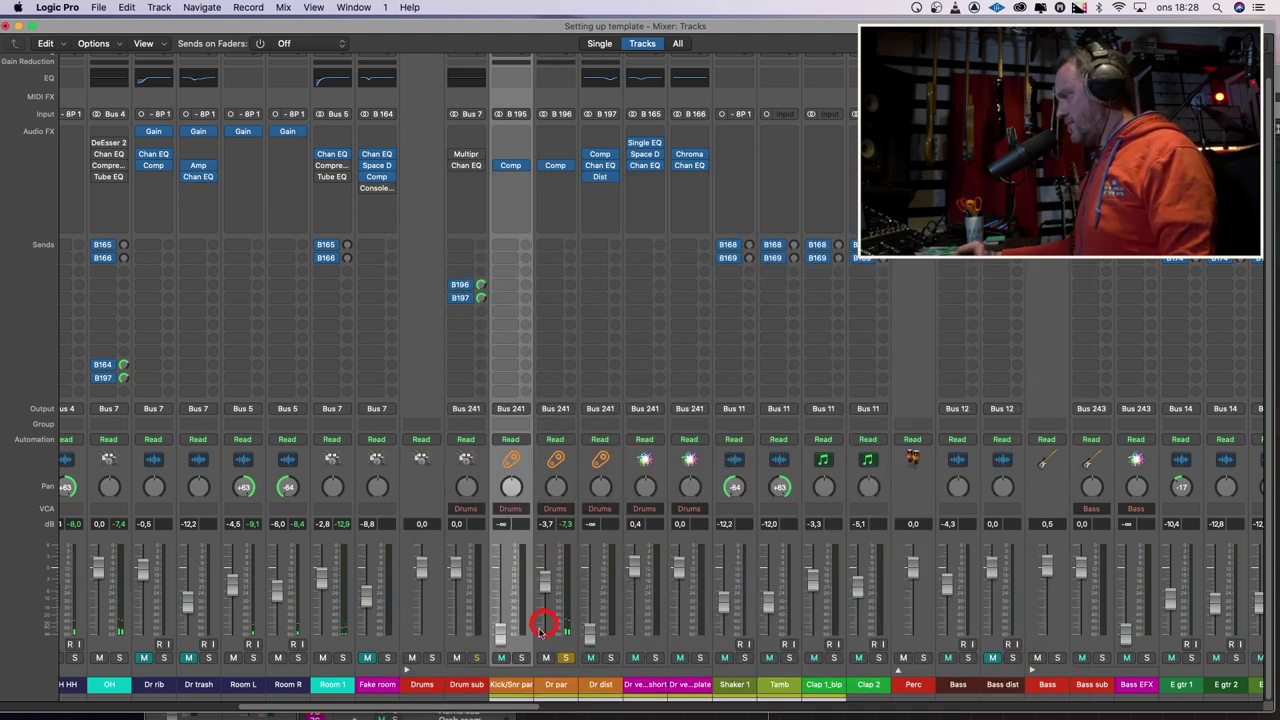
left_click(476, 657)
mouse_move(548, 578)
left_mouse_down()
mouse_move(543, 629)
mouse_move(558, 651)
mouse_move(545, 625)
mouse_move(552, 556)
left_mouse_up()
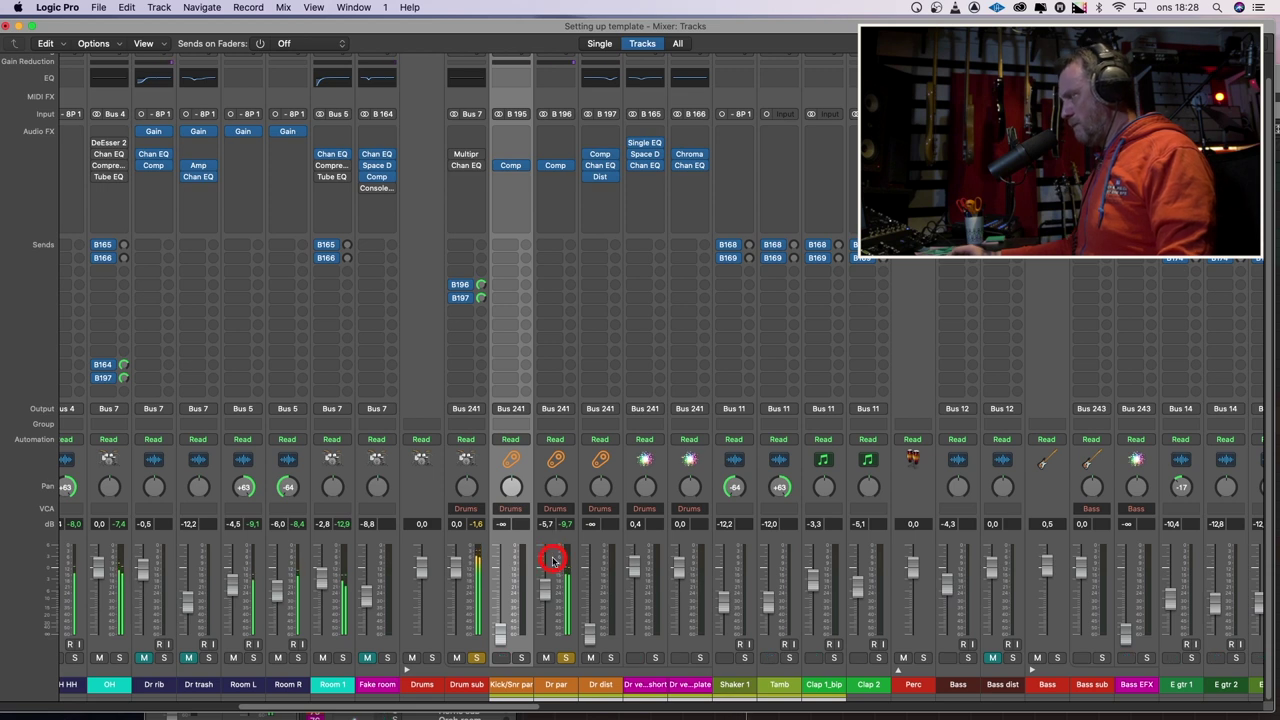
Solo Dr dist in place of Drum sub and Dr par, and raise its level to -12.0 dB
left_click(477, 659)
left_click(568, 659)
left_click(610, 660)
left_click_drag(597, 641, 594, 551)
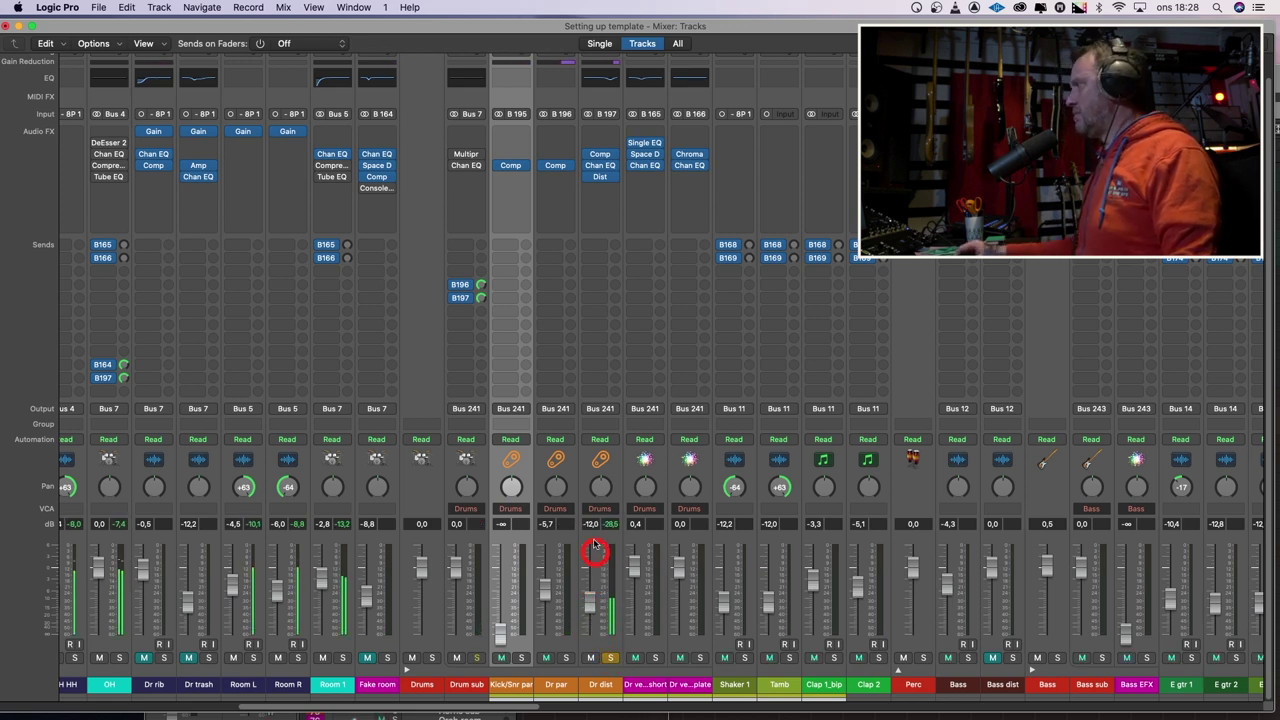
Set the drive of Dr dist's Distortion to 4.5 dB, raise the channel's level to -9.0 dB, and close the plug-in
left_click(600, 177)
left_click_drag(447, 310, 582, 402)
left_click(594, 607)
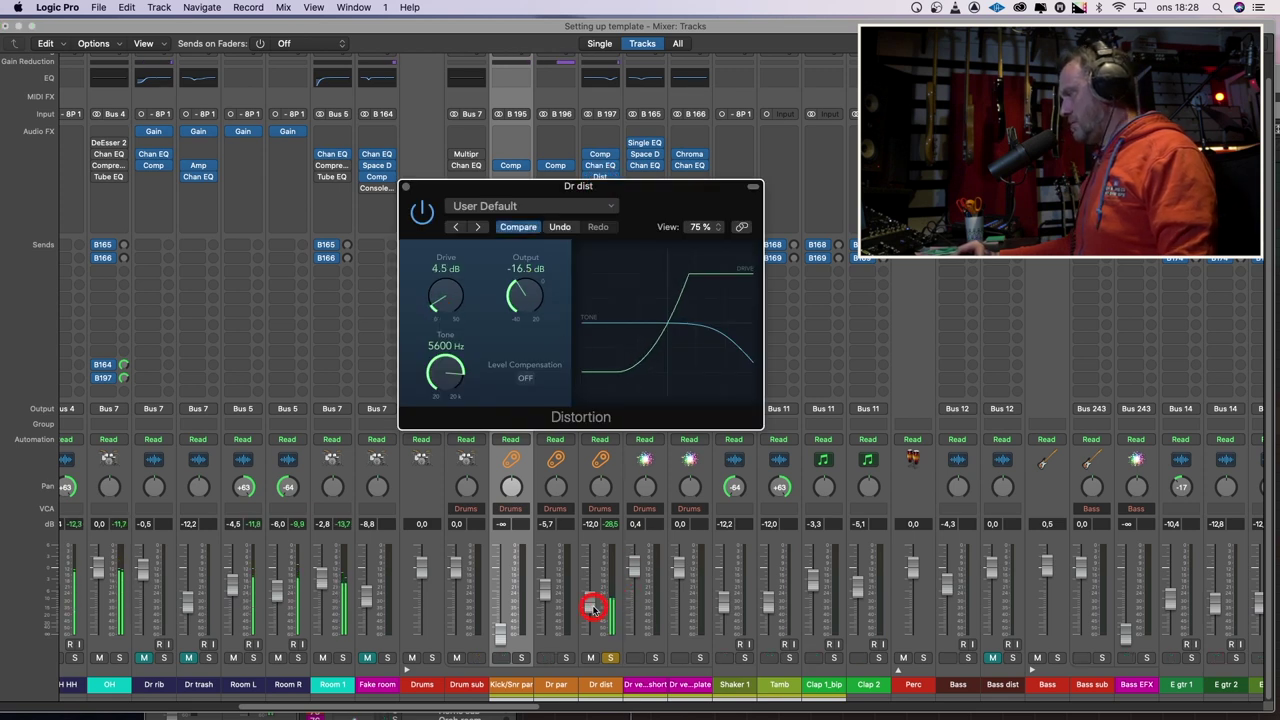
left_click_drag(594, 599, 594, 597)
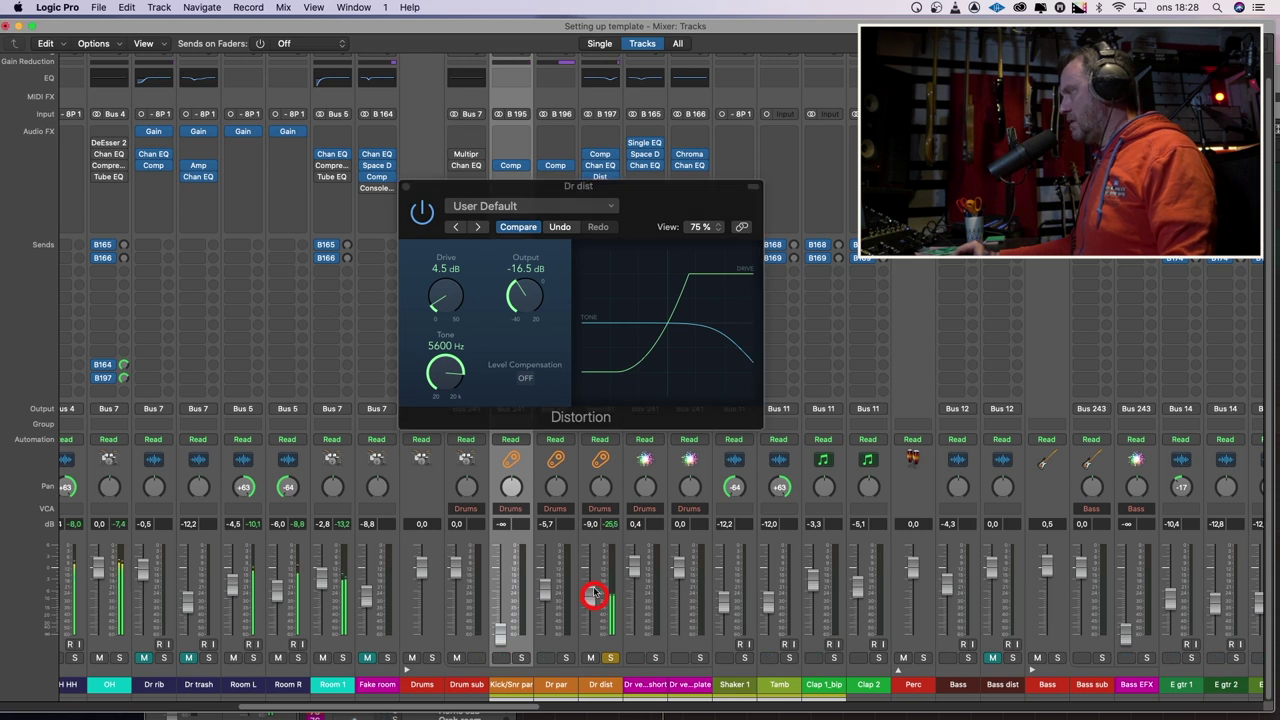
left_click(405, 187)
Pull Dr par fully down, try Dr dist at -13.0 dB with Drum sub soloed, and pull Dr dist fully down too
left_click(478, 657)
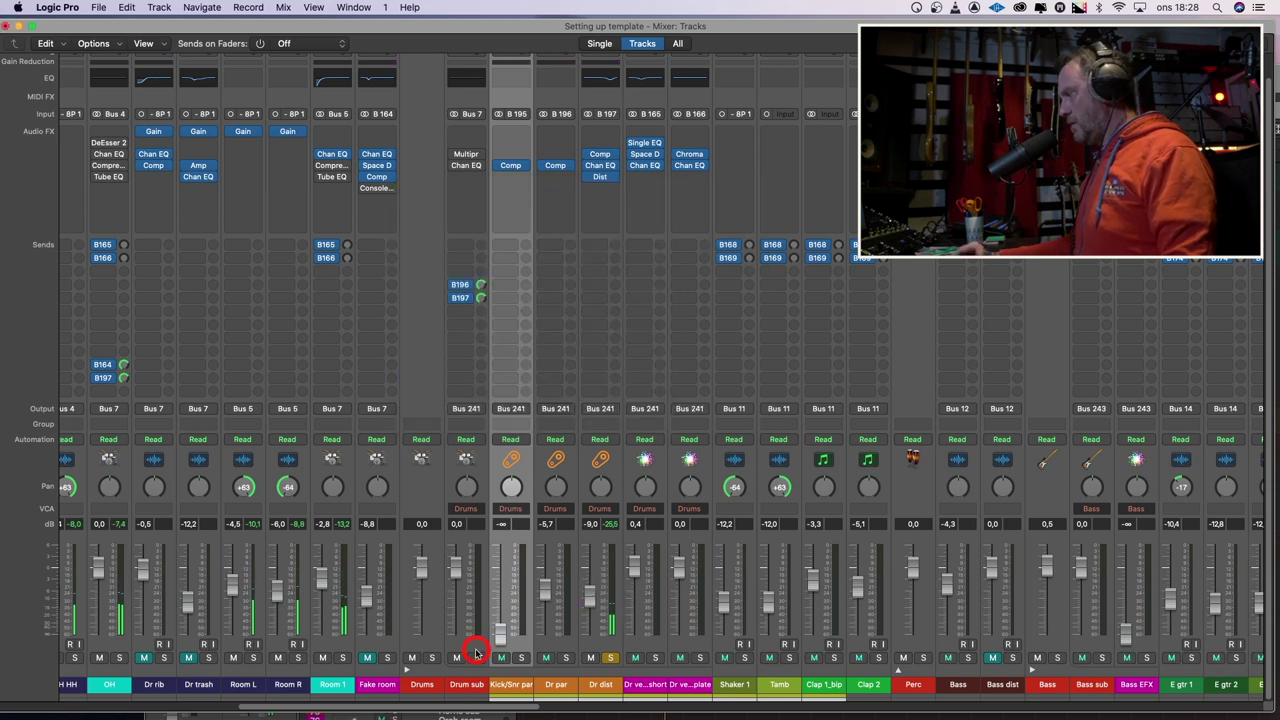
left_click_drag(543, 594, 543, 686)
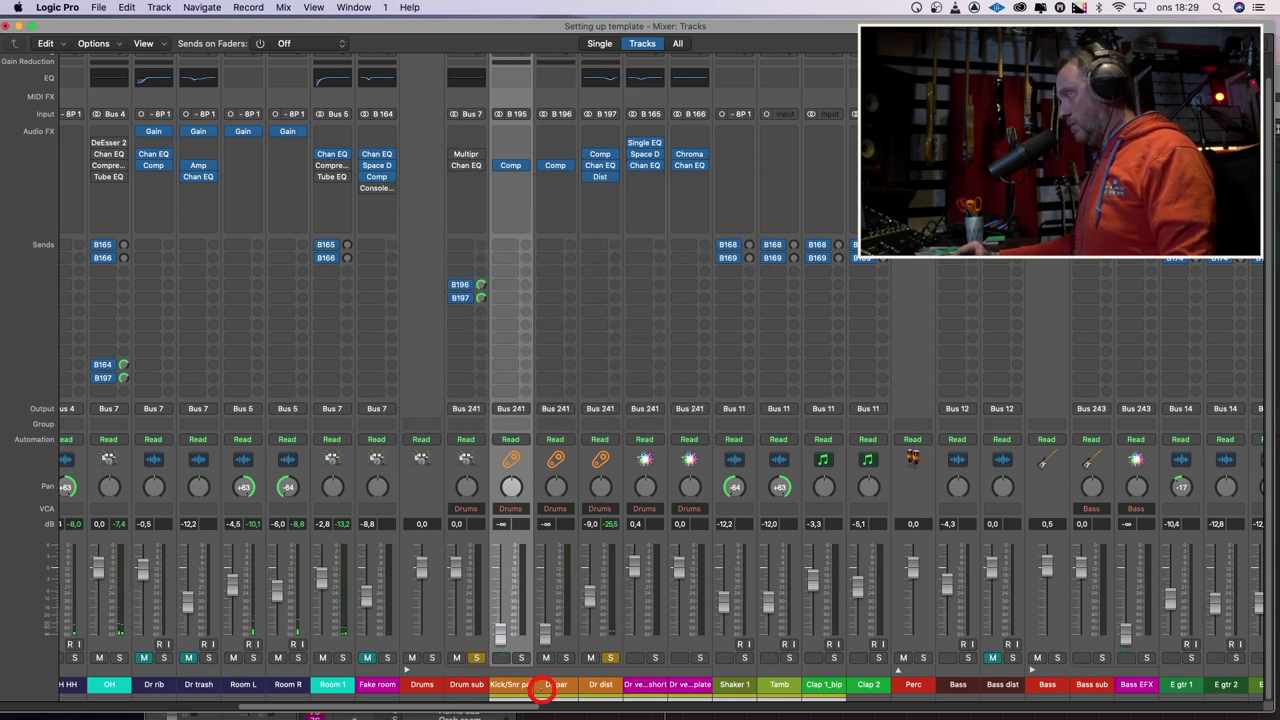
left_click_drag(583, 603, 593, 578)
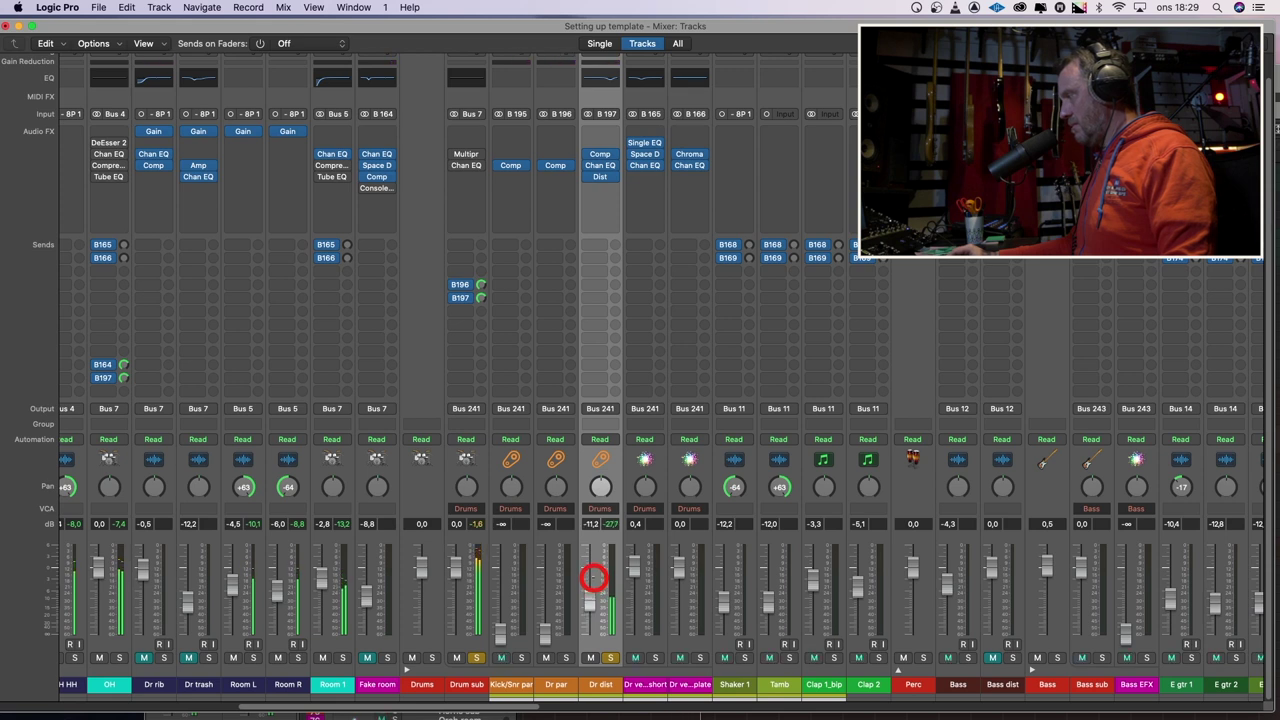
left_click_drag(593, 578, 592, 597)
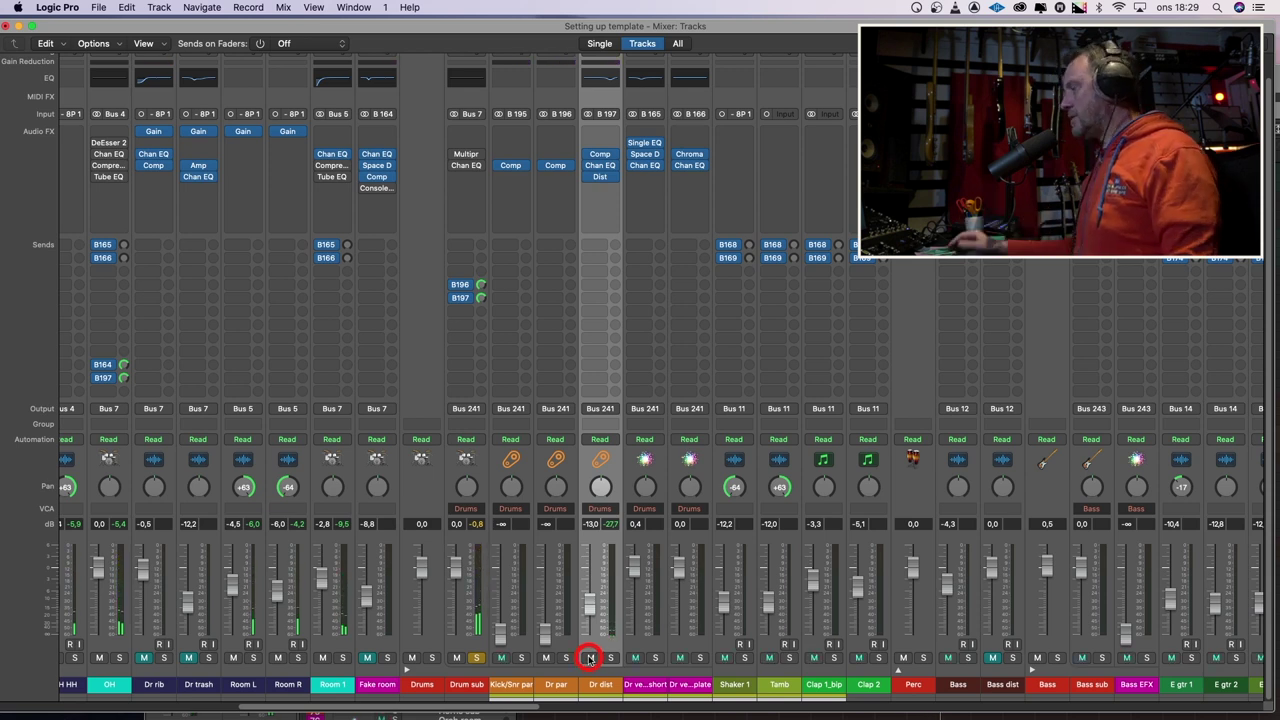
left_click_drag(591, 606, 591, 671)
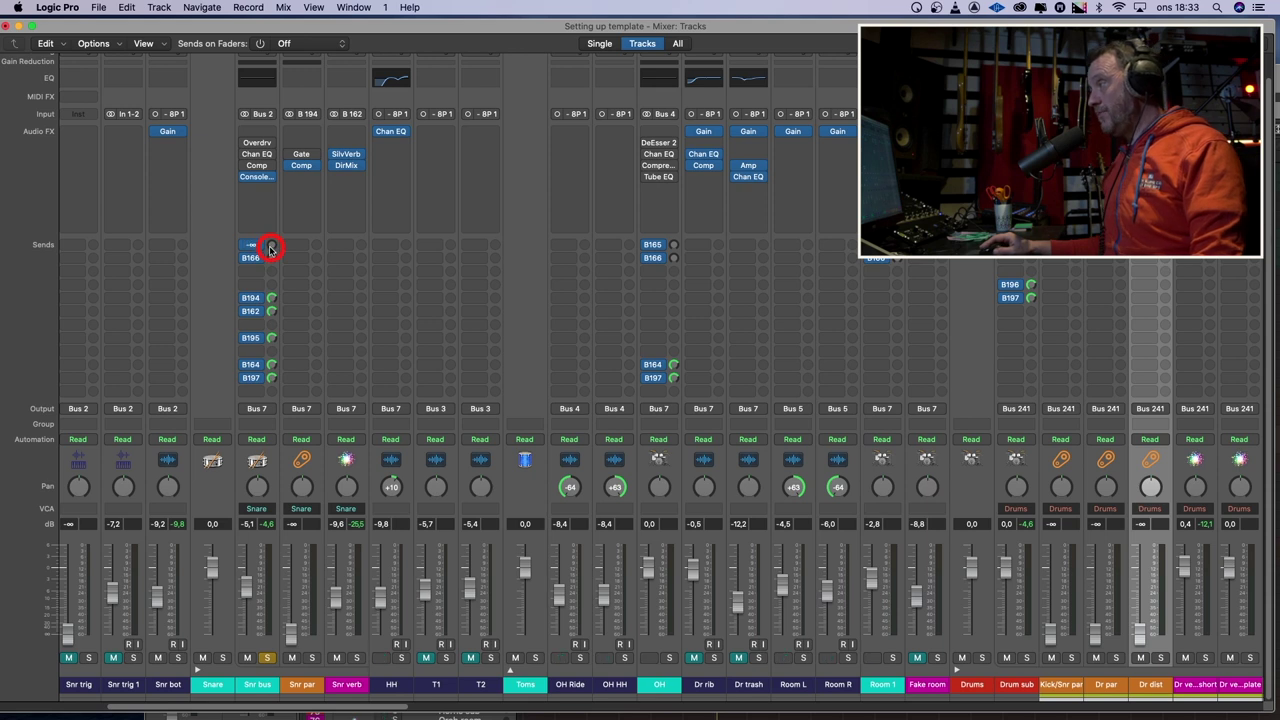
Raise Snr bus's Bus 165 send to feed the short drum reverb, and back it off by ear
left_click(305, 610)
left_click_drag(297, 703, 457, 704)
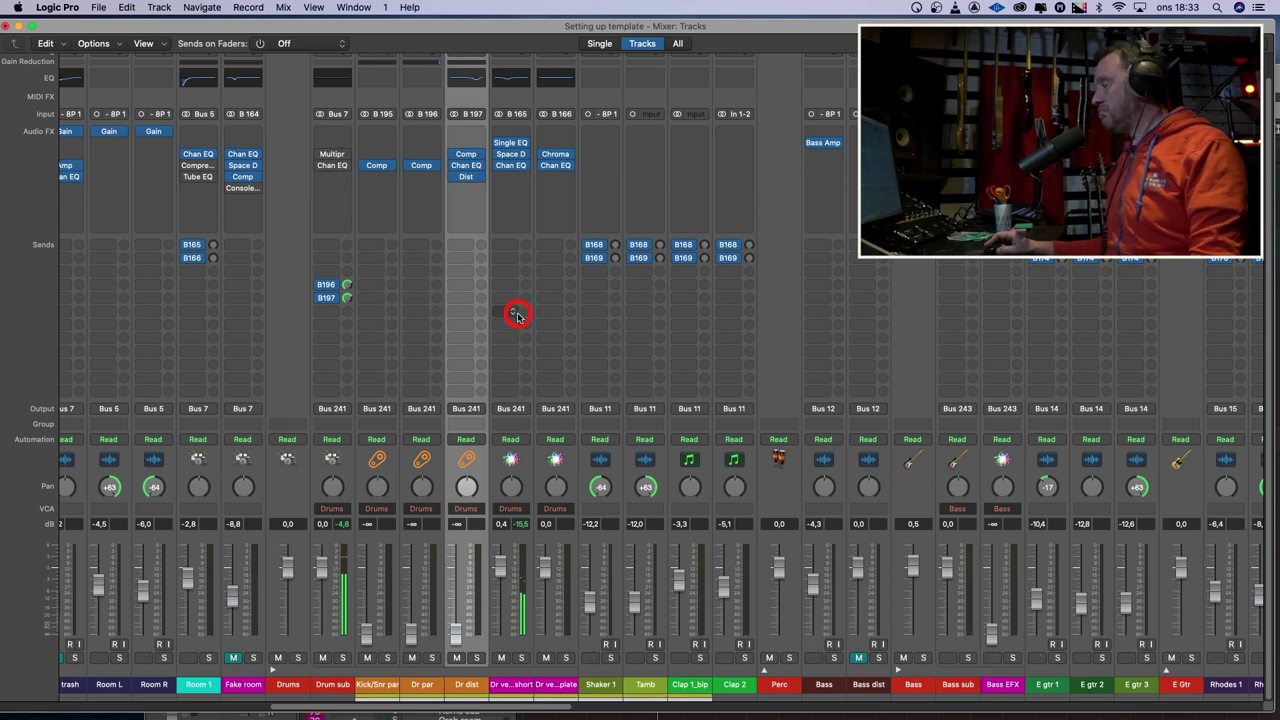
left_click_drag(500, 707, 337, 708)
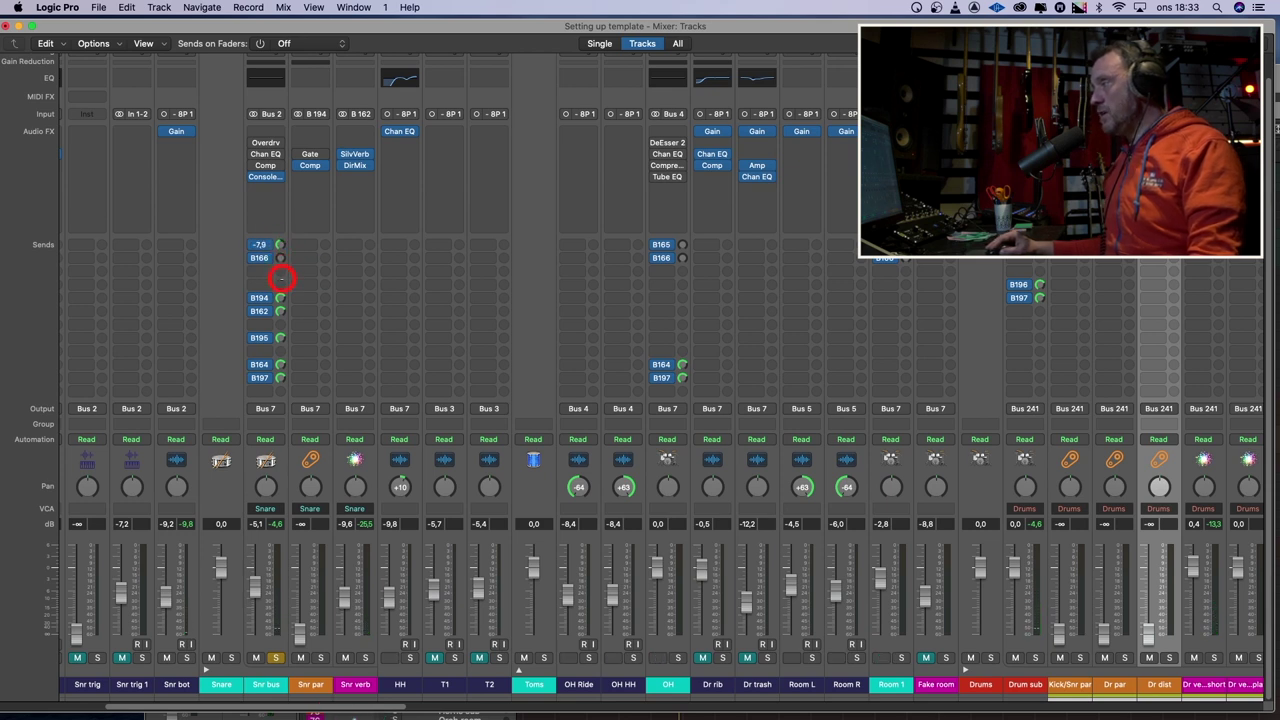
left_click_drag(283, 245, 284, 251)
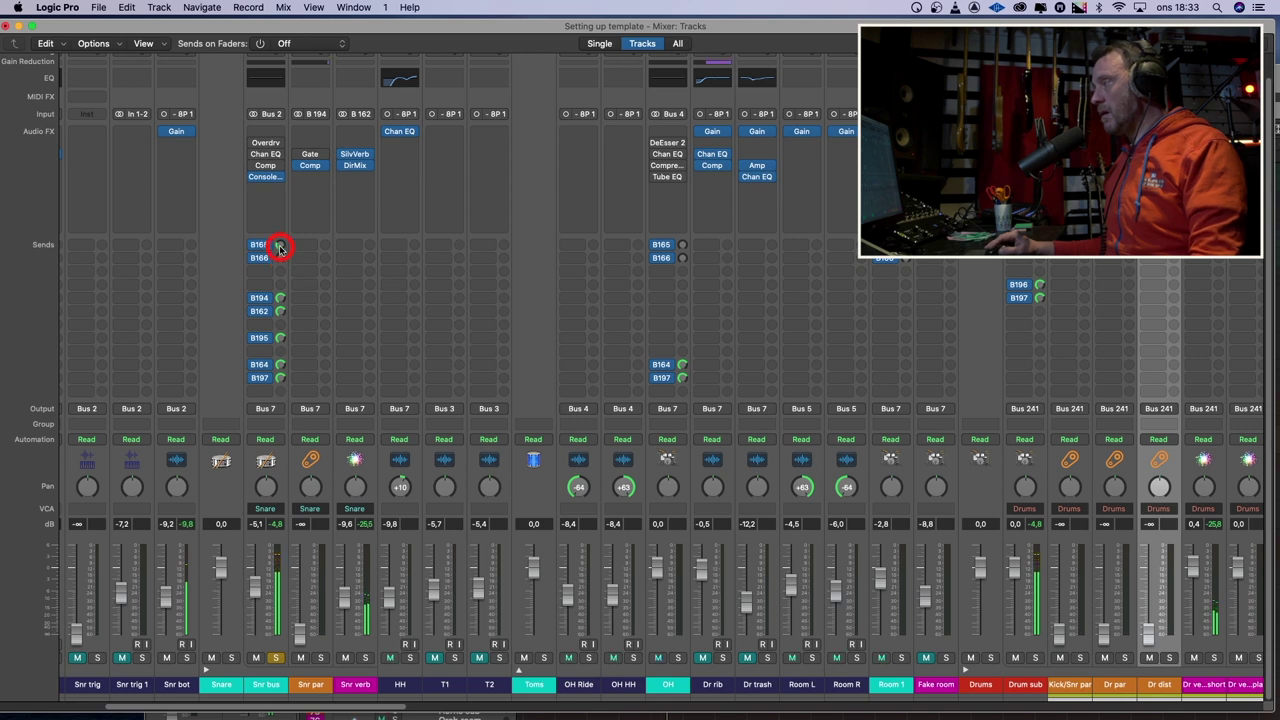
Bypass Snr bus's Bus 165 send and raise its Bus 166 send to feed the plate drum reverb instead
left_click(254, 245)
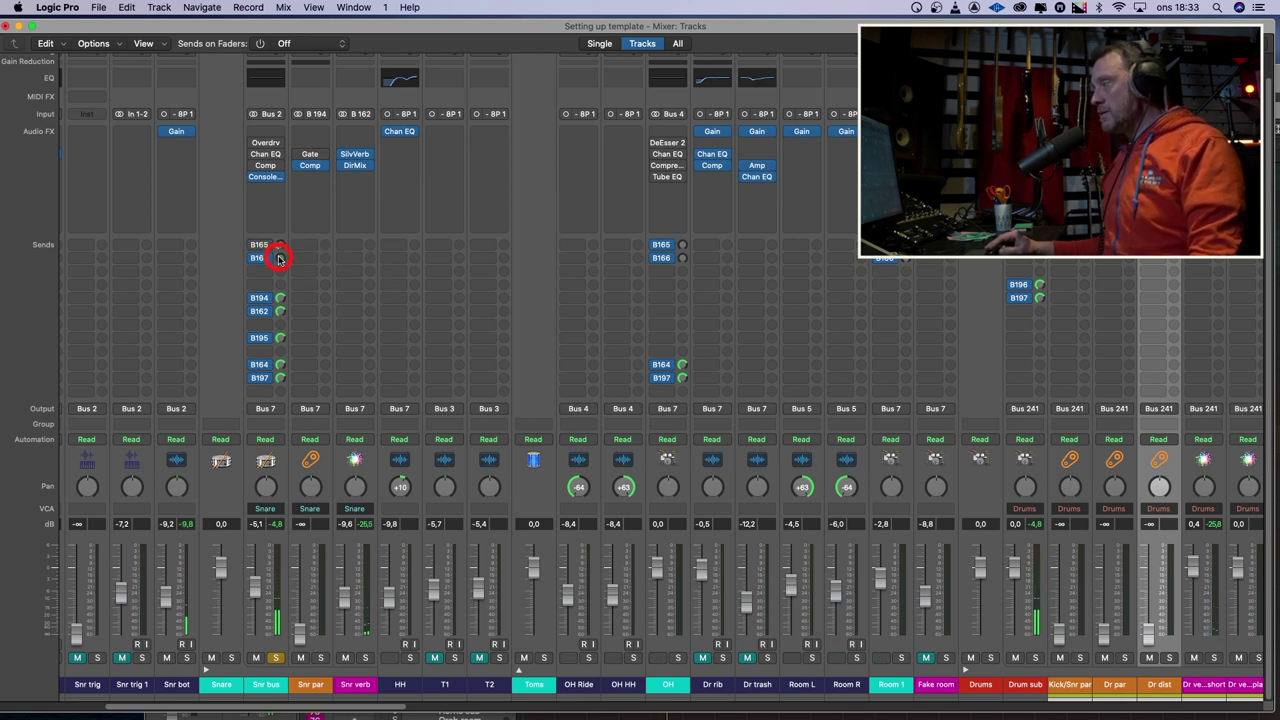
left_click(398, 651)
left_click_drag(366, 708, 525, 706)
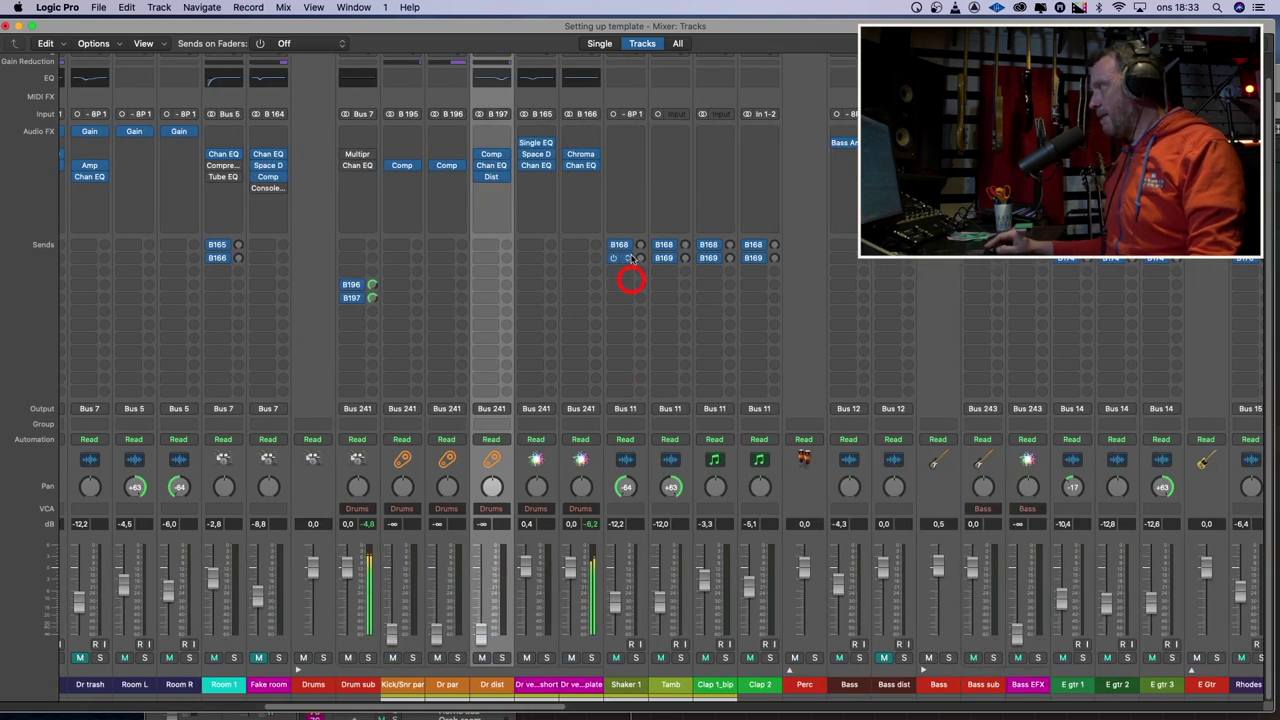
In Dr verb plate's ChromaVerb, set the decay to 1.30 s, pull the low damping node down, and close it
left_click(580, 157)
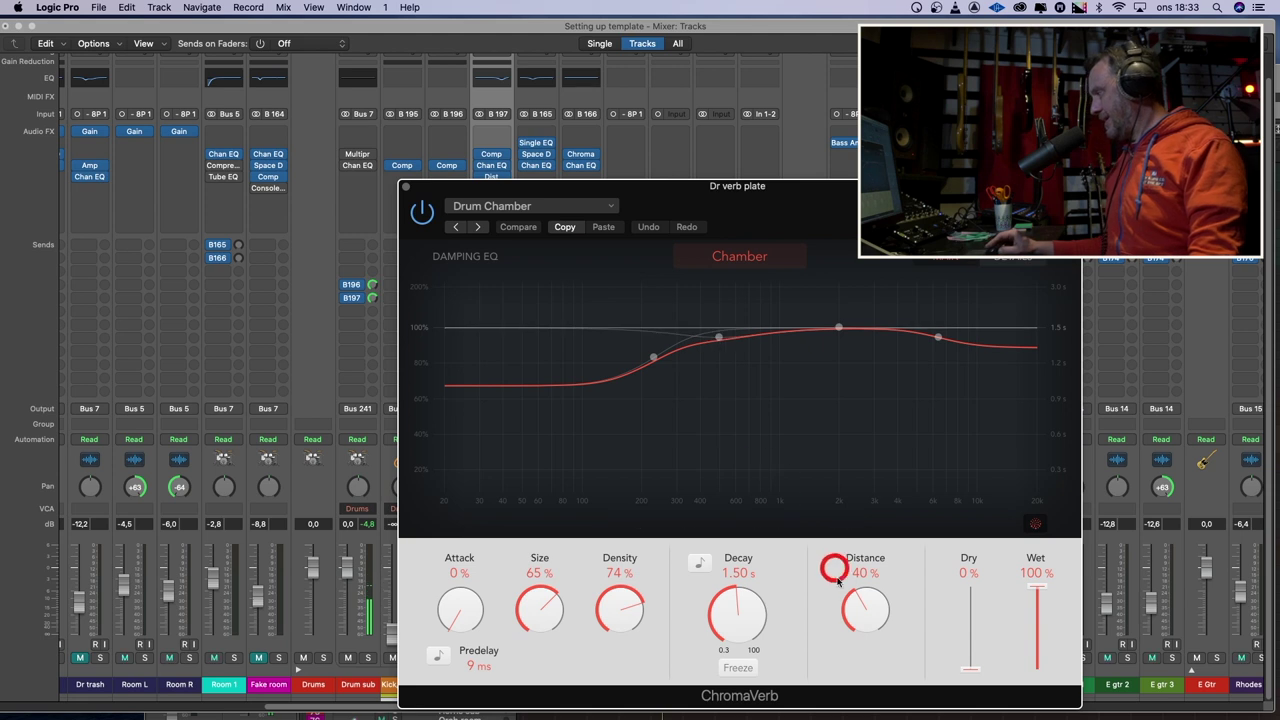
left_click(740, 625)
left_click_drag(737, 625, 735, 631)
left_click_drag(648, 350, 641, 386)
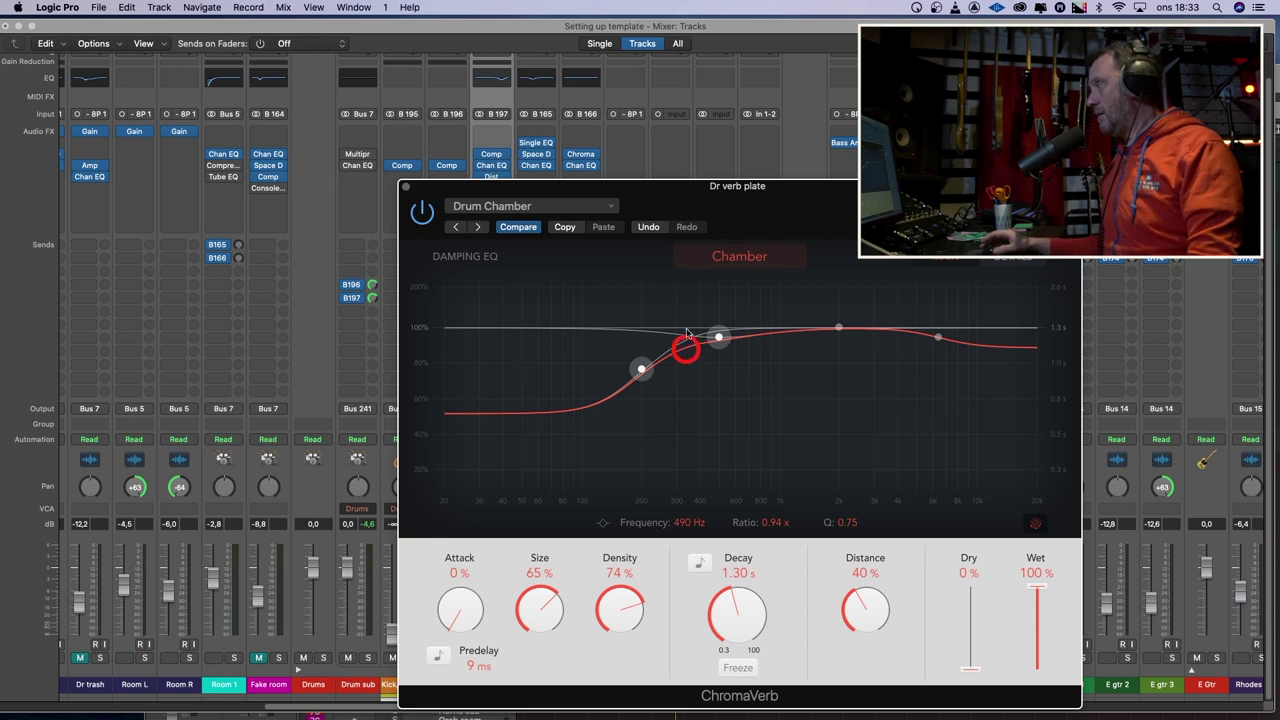
left_click(407, 189)
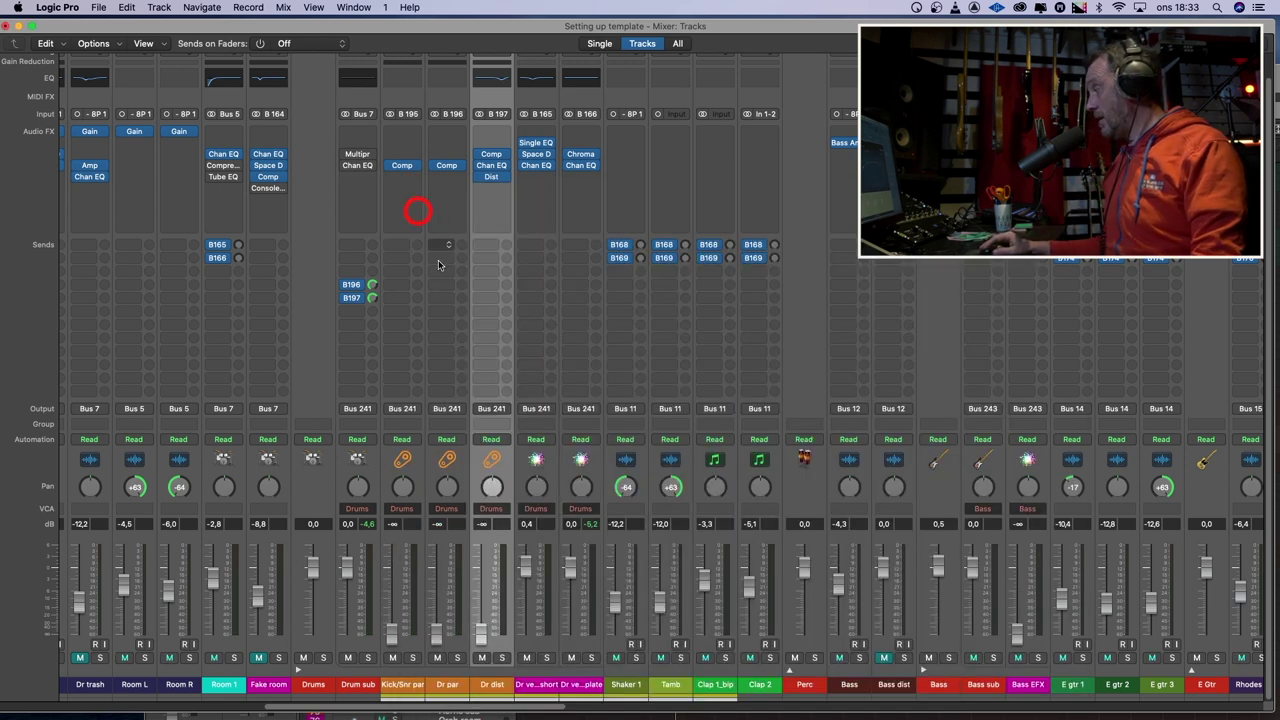
Bypass Snr bus's Bus 166 send as well, and solo Drum sub and the two drum reverb channels
left_click_drag(517, 706, 309, 706)
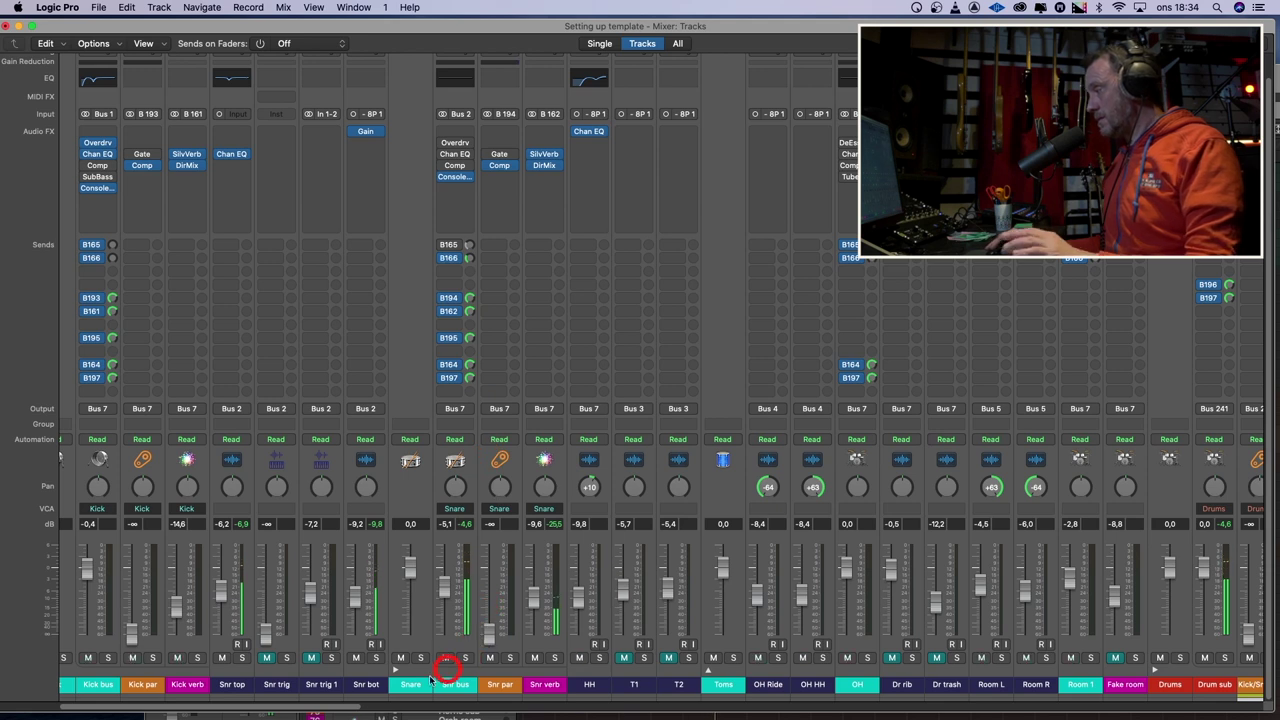
left_click_drag(352, 706, 268, 708)
left_click(1030, 657)
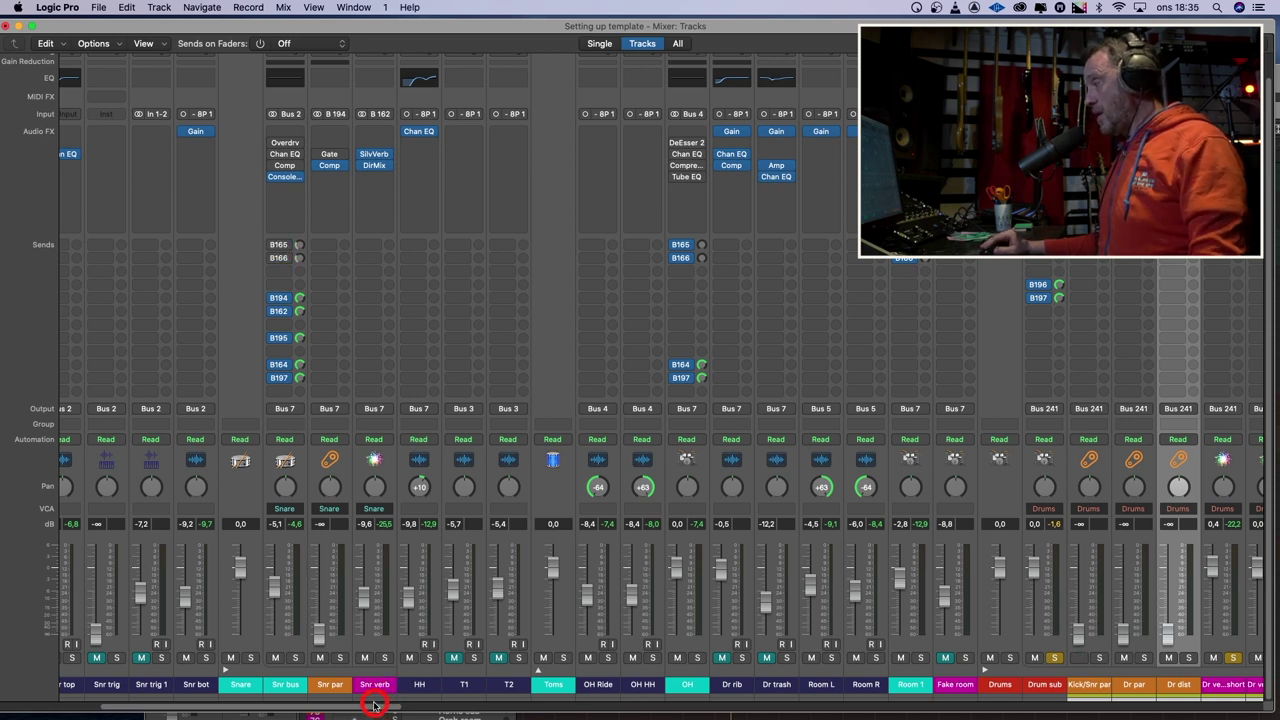
Clear the solos on Drum sub and both drum reverb channels, and play the full mix
left_click_drag(377, 706, 524, 706)
left_click(424, 658)
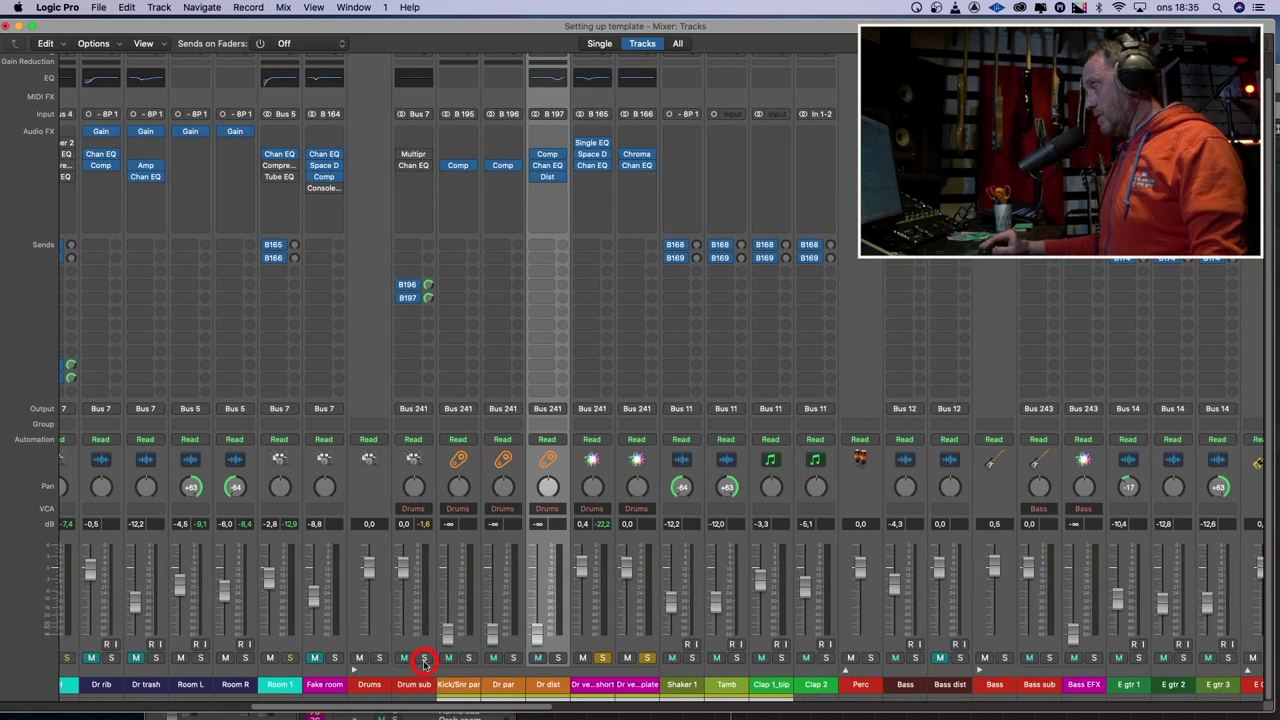
left_click_drag(579, 658, 645, 656)
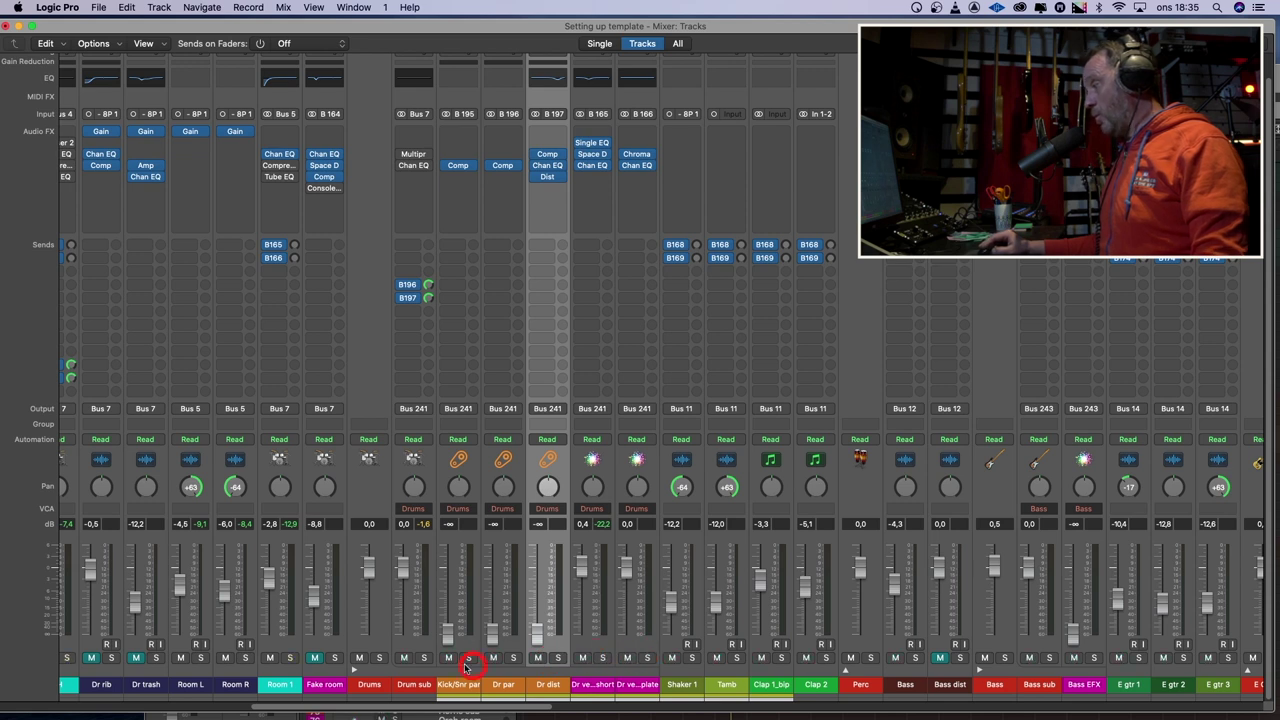
left_click(430, 660)
key("space")
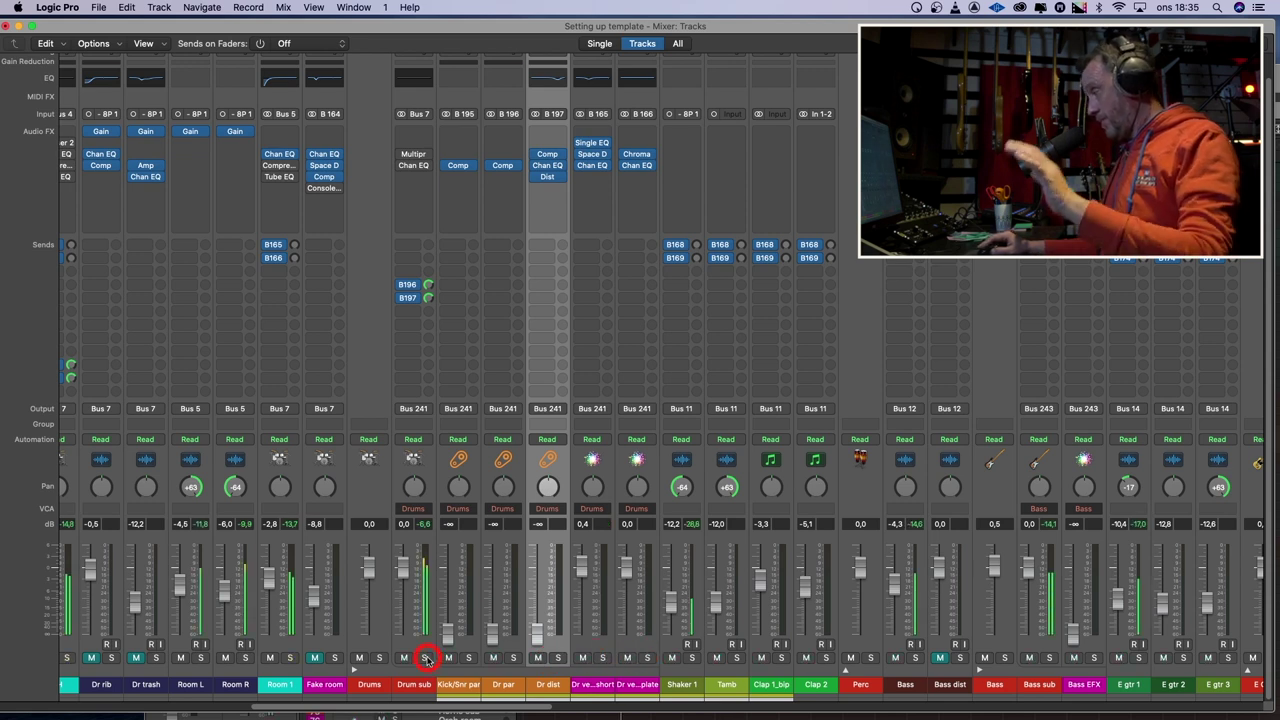
Rebalance the drums during playback, lowering HH to -11.6 dB and setting Kick bus to -0.2 dB
left_click_drag(458, 704, 383, 704)
left_click(463, 658)
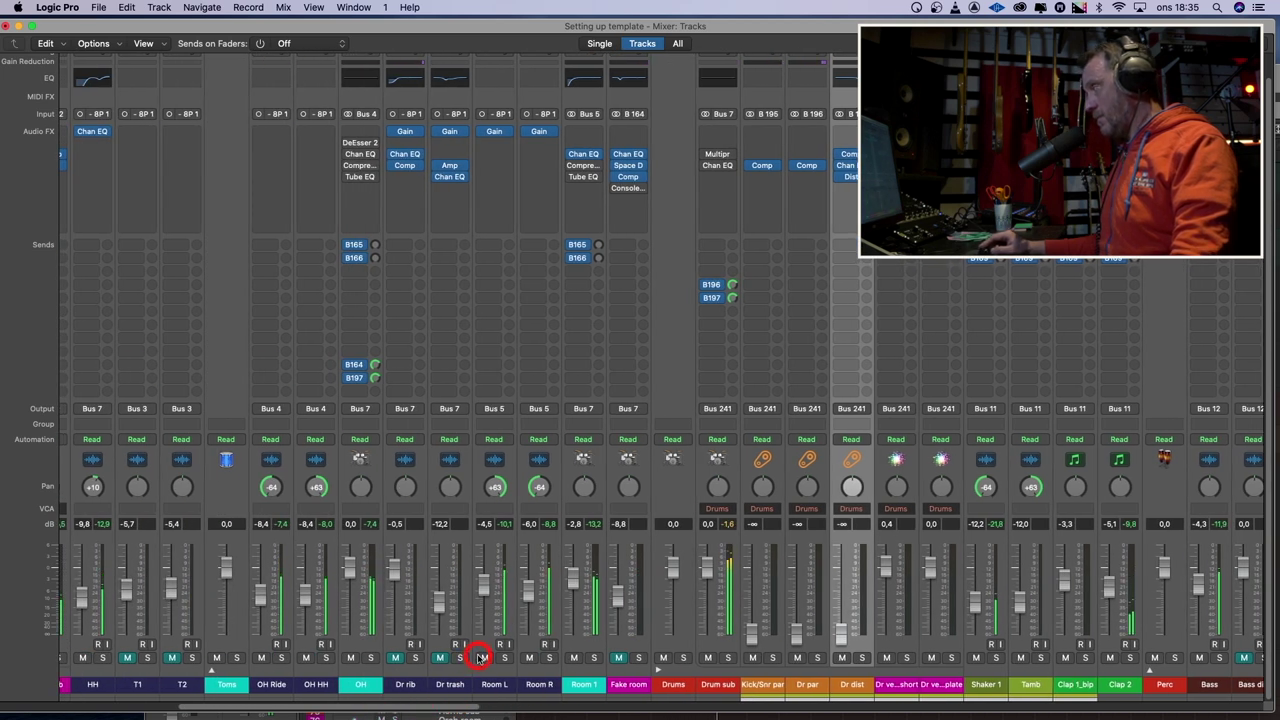
left_click_drag(434, 706, 298, 710)
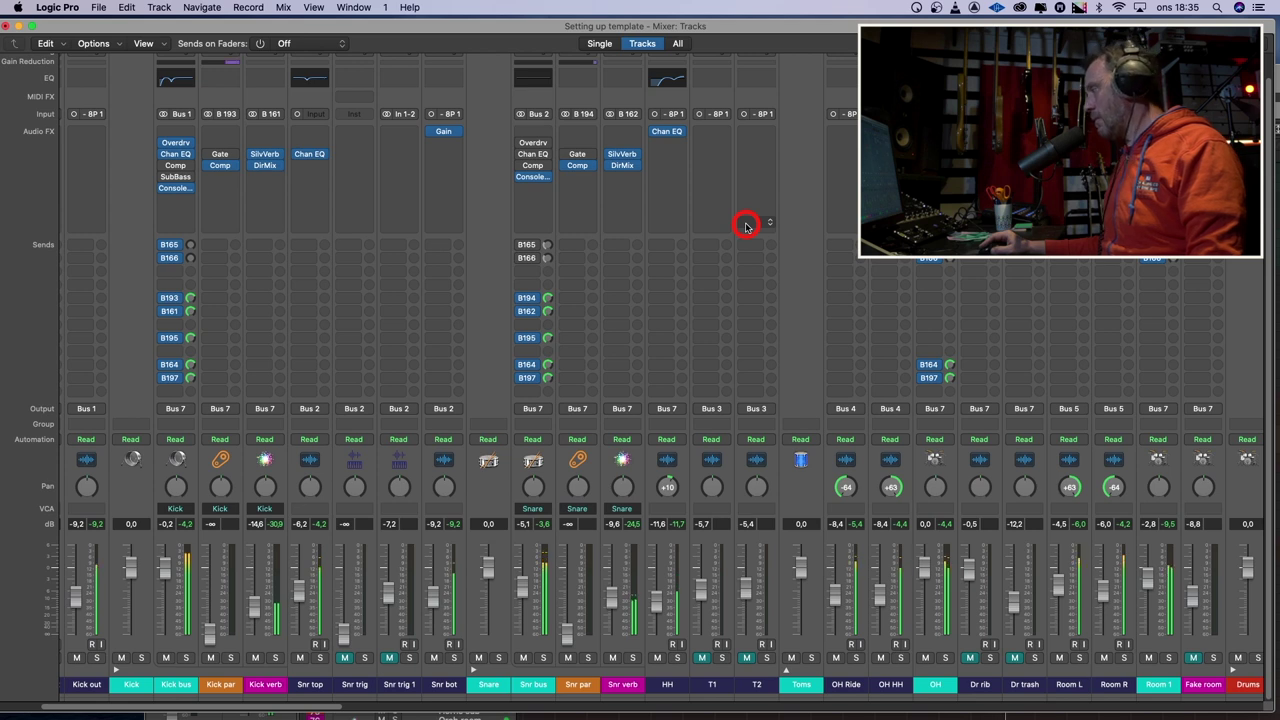
Set a cycle range of about one bar around bar 12 over the T1 and T2 regions, and return to the Mixer
left_click_drag(649, 28, 672, 270)
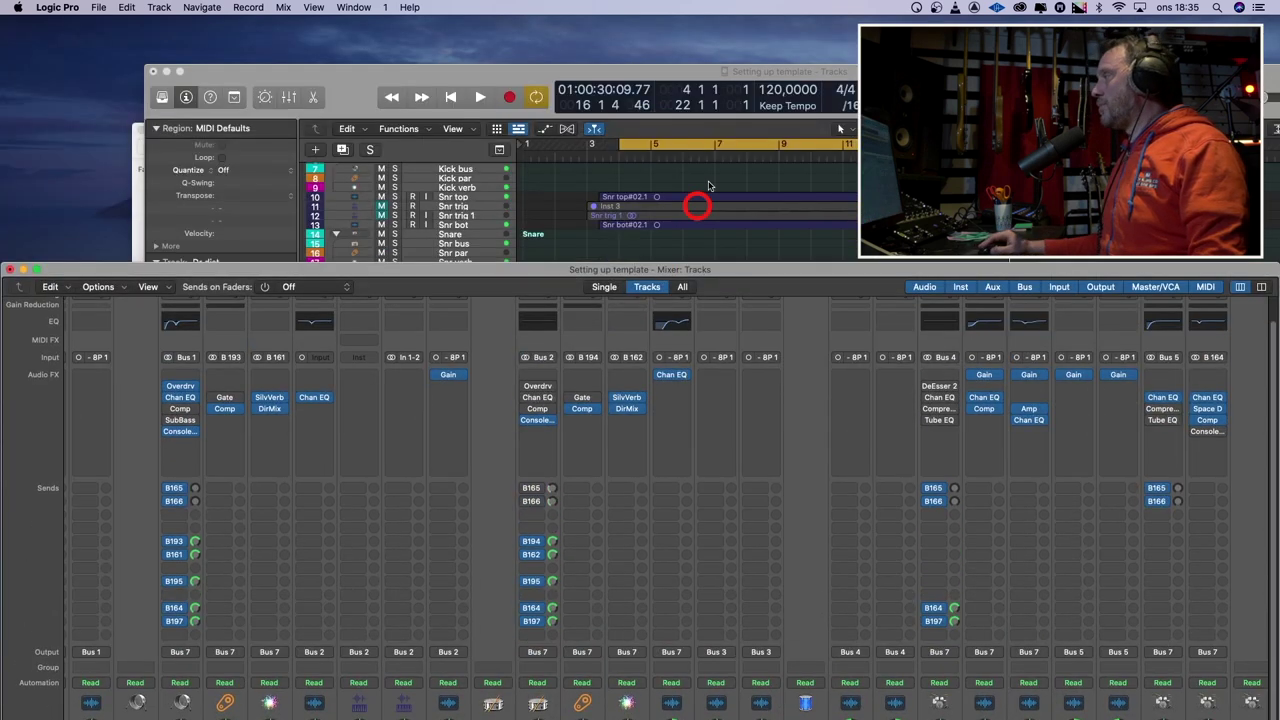
left_click_drag(767, 71, 651, 40)
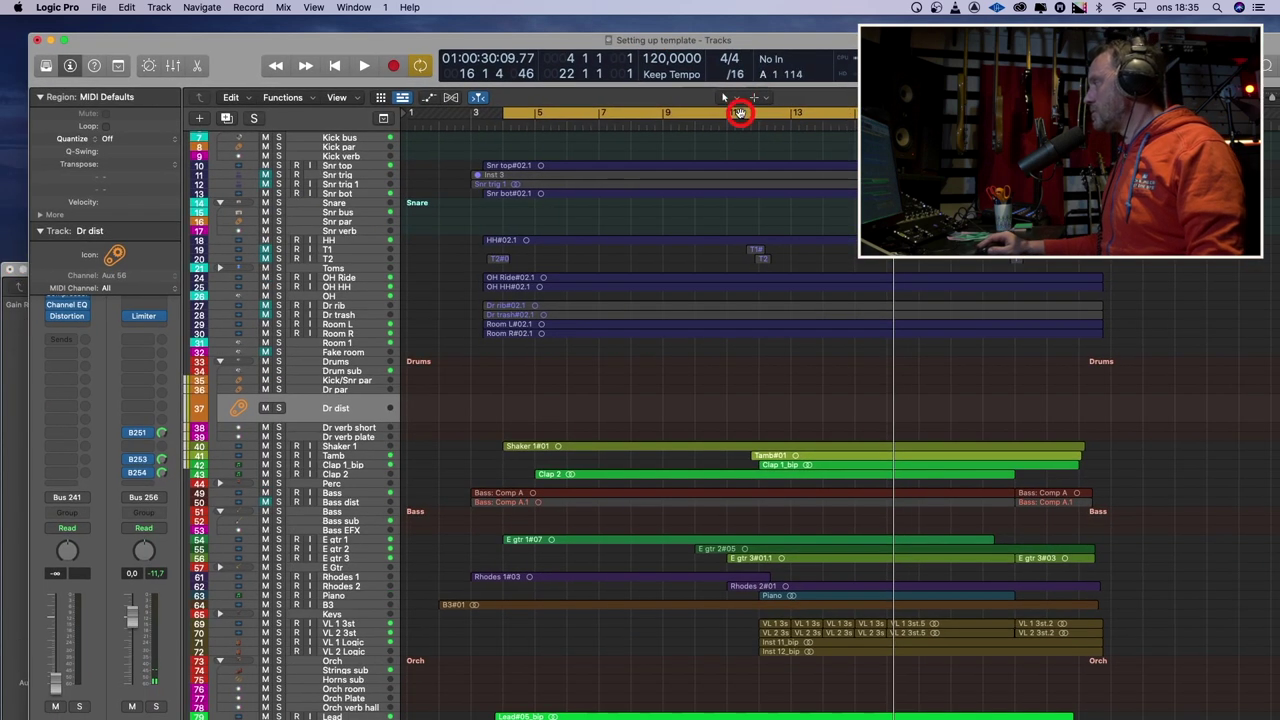
left_click_drag(736, 112, 762, 112)
left_click(12, 352)
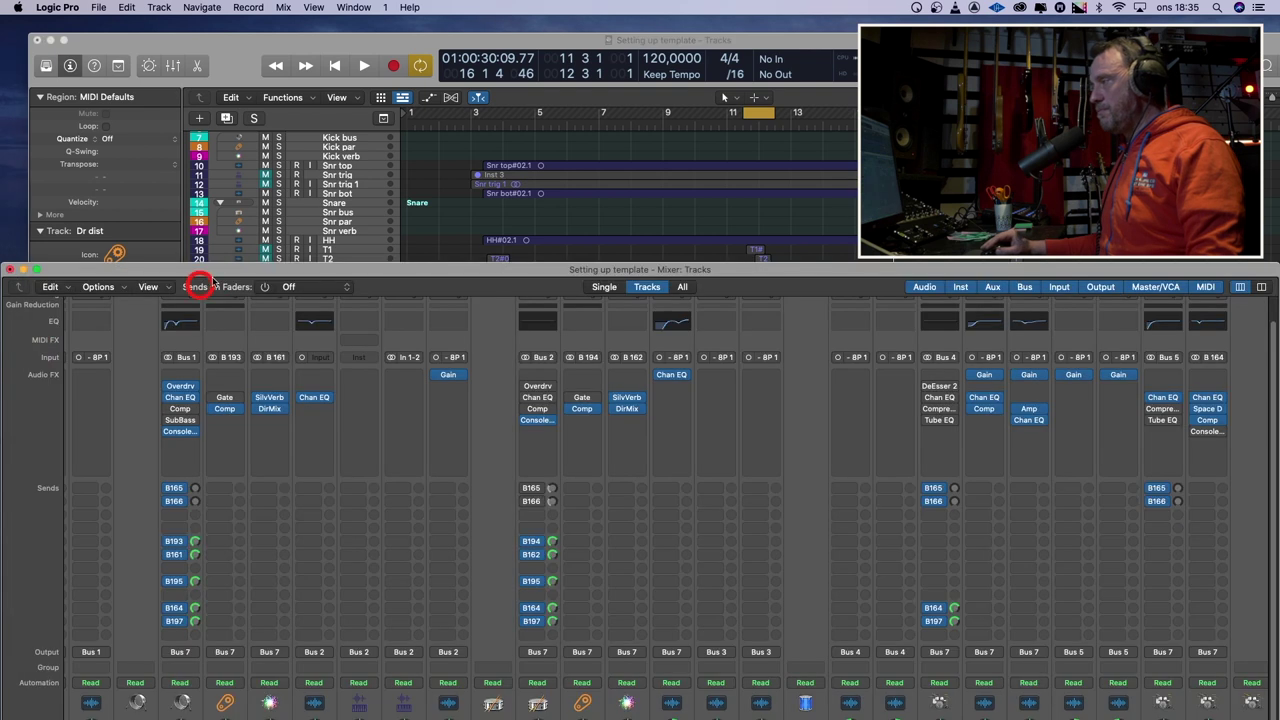
left_click_drag(218, 270, 226, 46)
Solo T1, expand the Toms stack, and raise T1's level to -4.2 dB while the tom fill loops
left_click(741, 606)
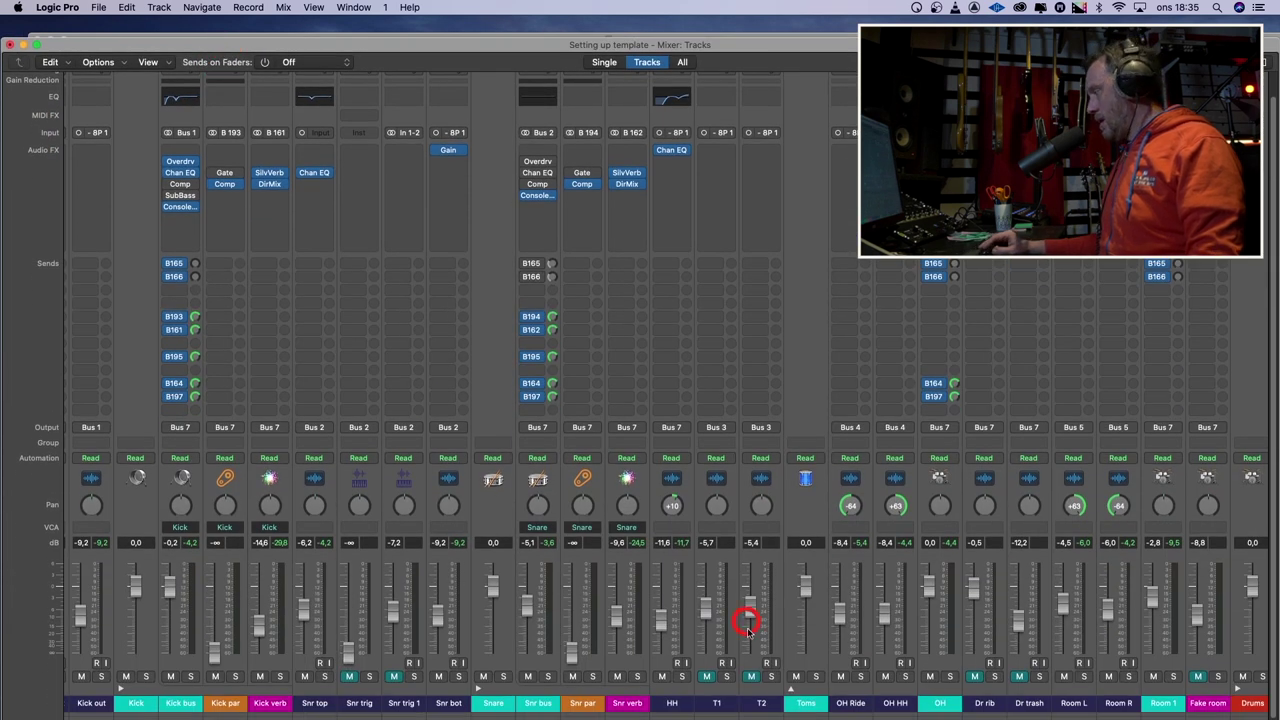
left_click(726, 676)
left_click(758, 678)
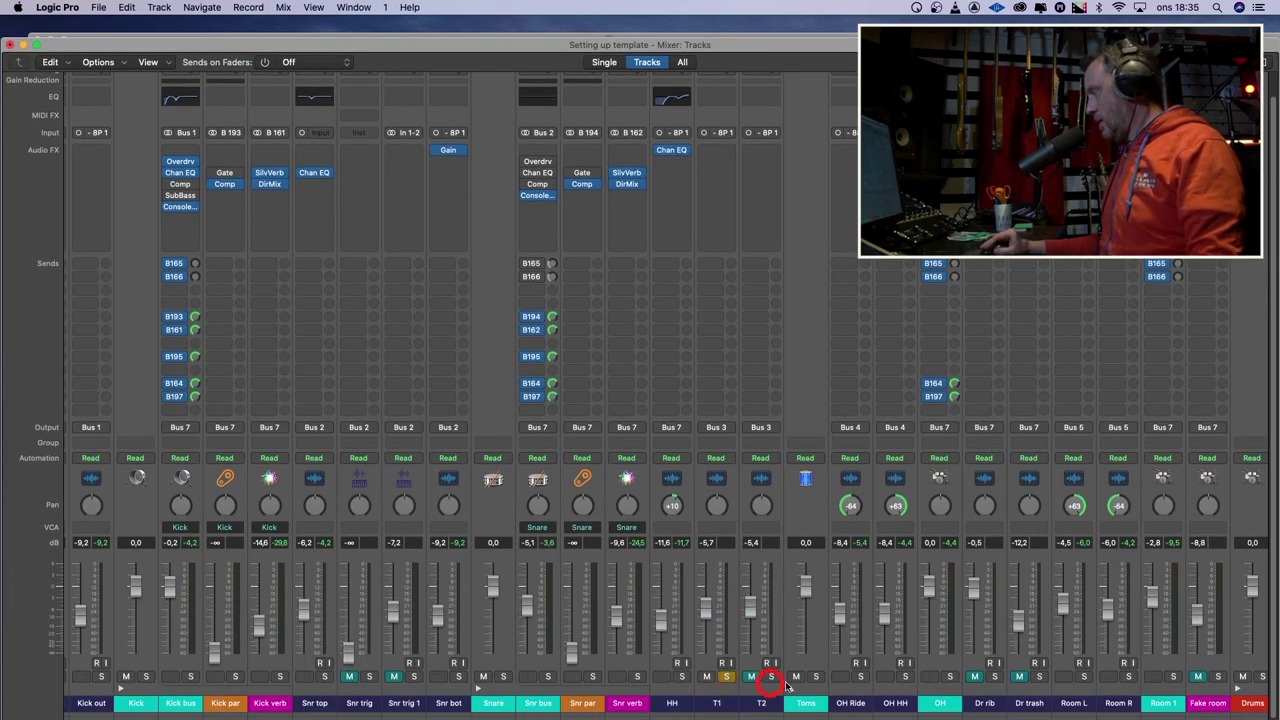
left_click(792, 689)
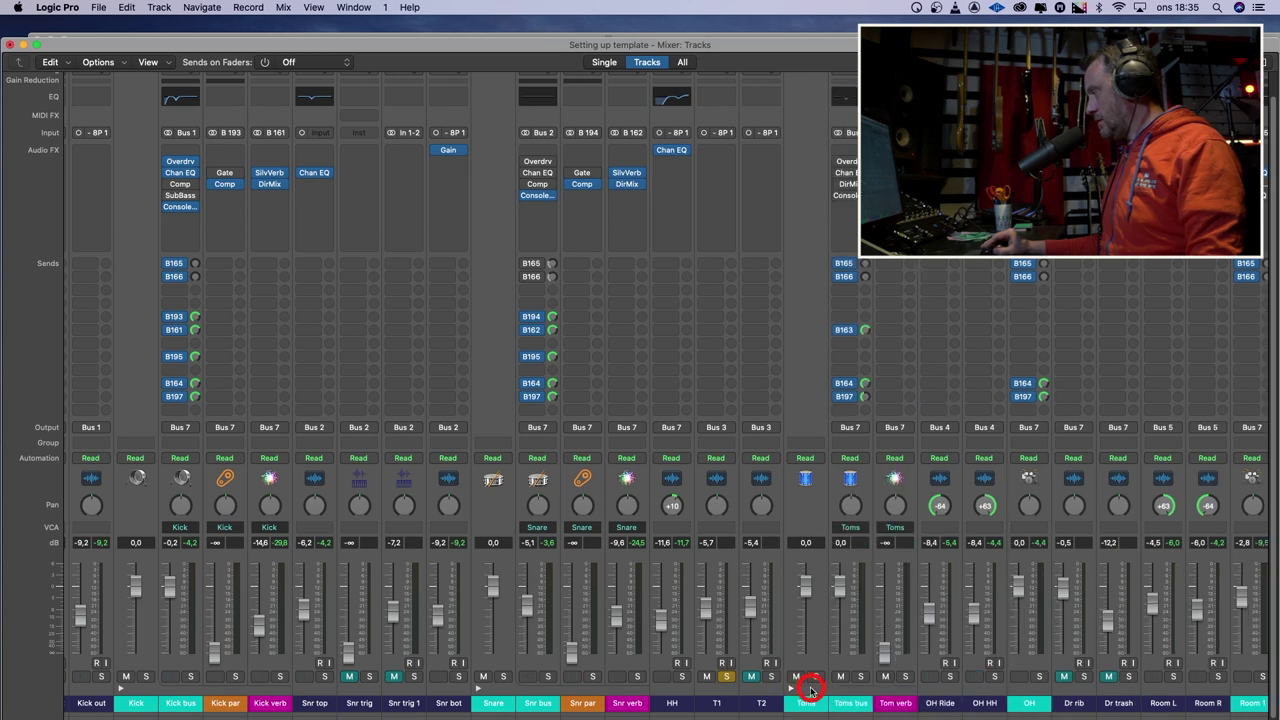
key("space")
left_click(722, 624)
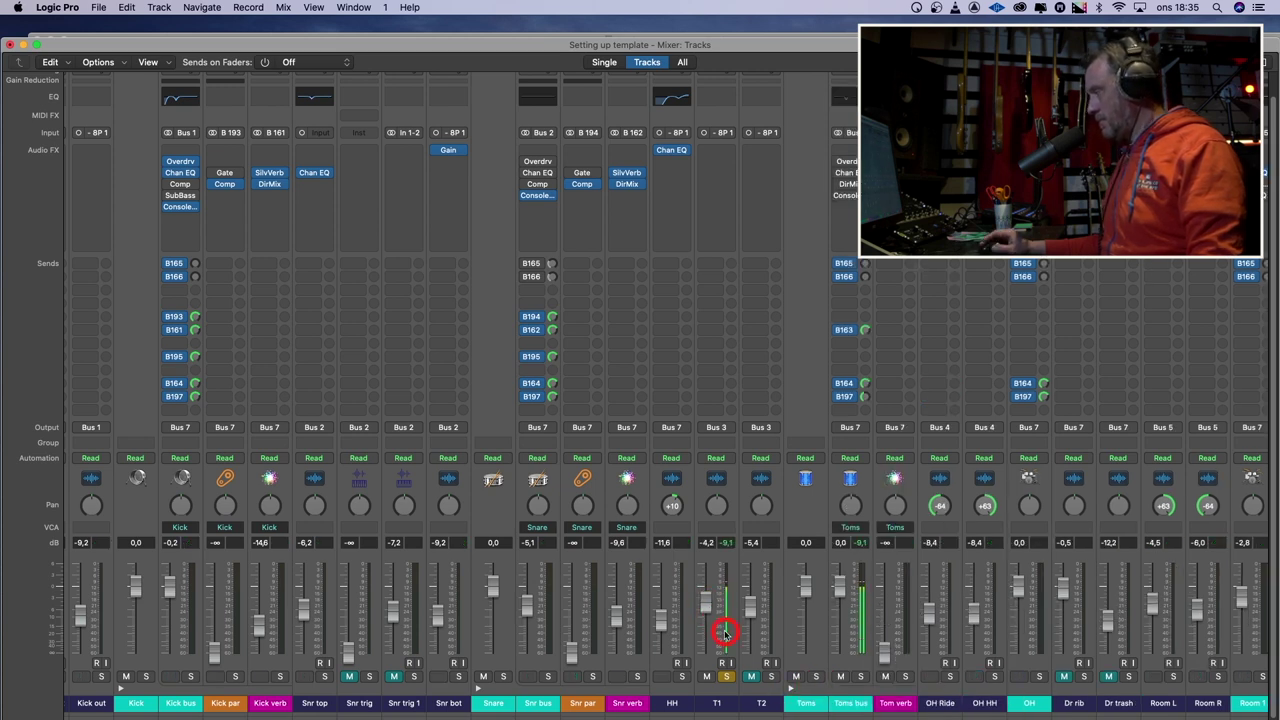
Add a Channel EQ to T1 and cut 5.5 dB at 292 Hz with a Q of 0.93 while listening
double_click(720, 92)
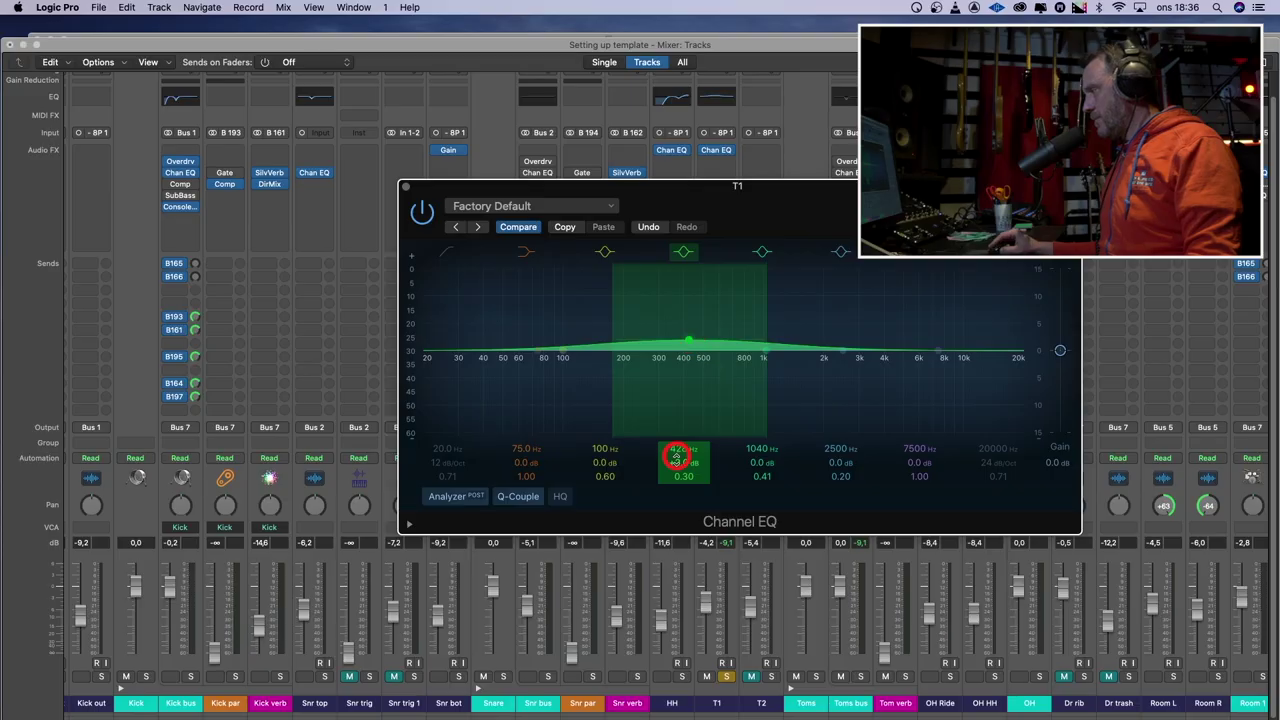
left_click_drag(680, 458, 683, 474)
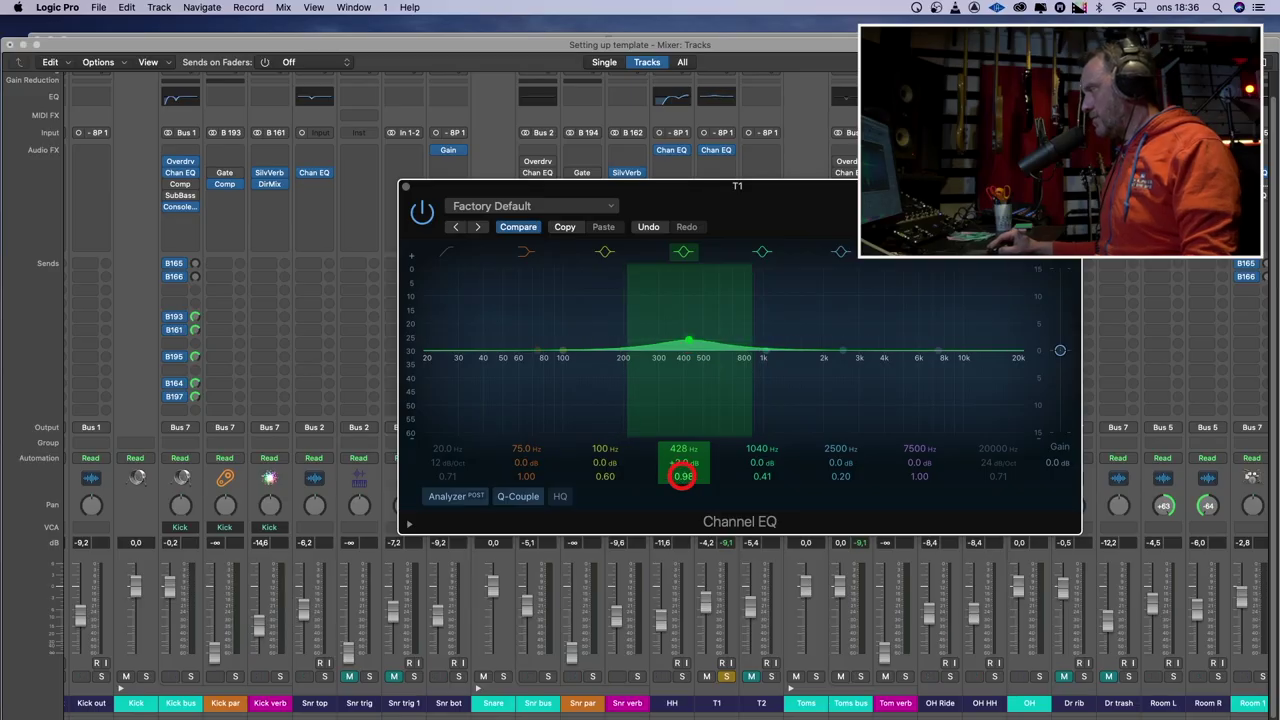
key("space")
left_click_drag(689, 340, 656, 390)
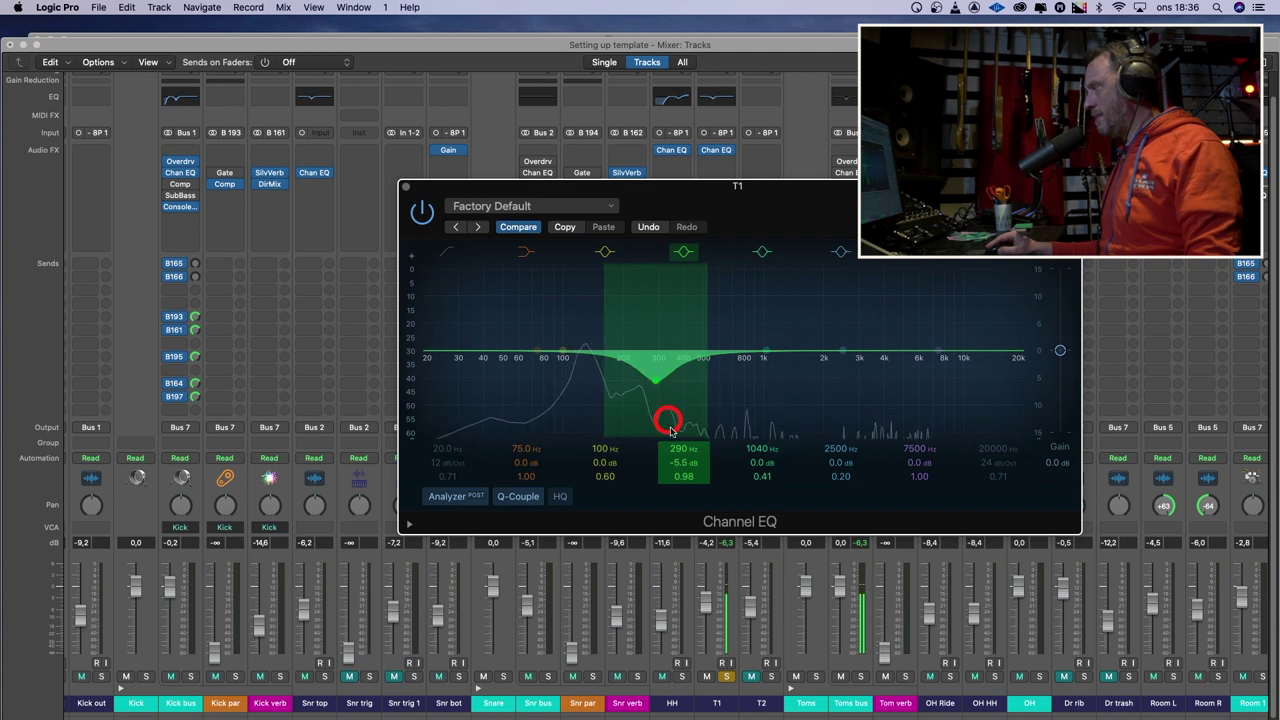
left_click_drag(684, 476, 685, 481)
left_click_drag(655, 380, 658, 384)
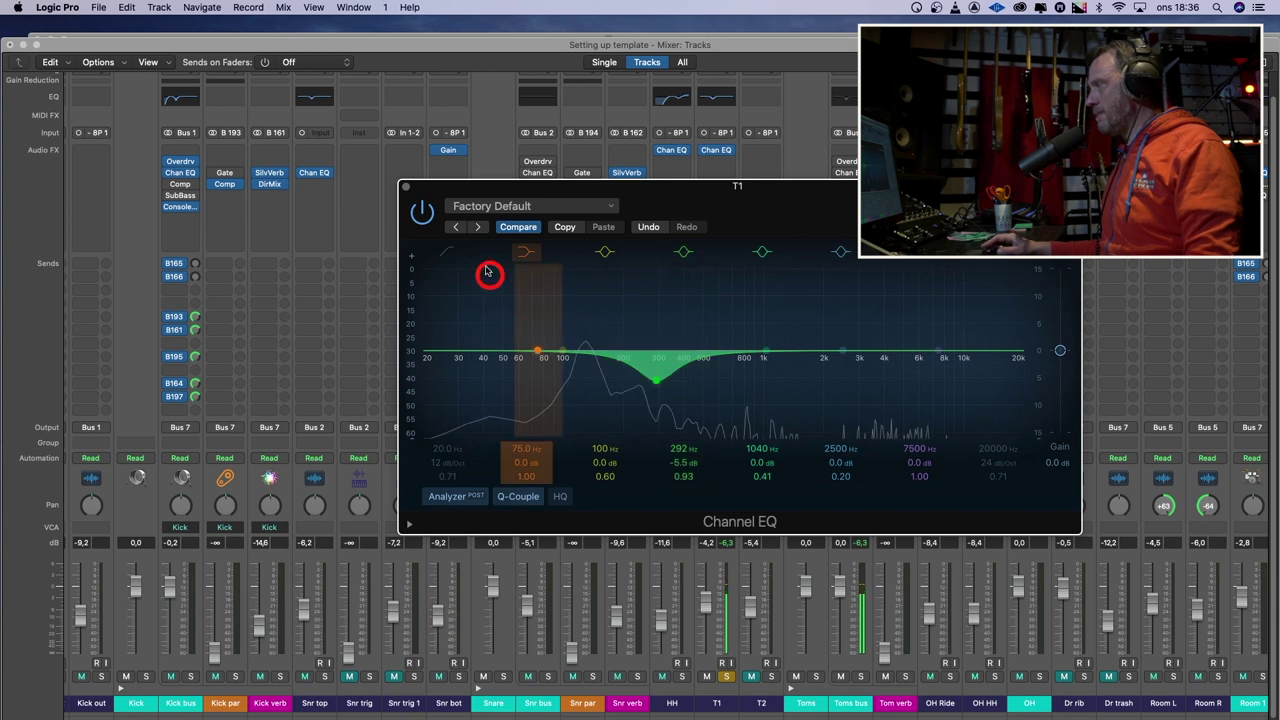
left_click(406, 187)
Switch the solo from T1 to T2, and copy T1's Channel EQ onto T2, opening the copy
left_click(752, 676)
left_click(730, 677)
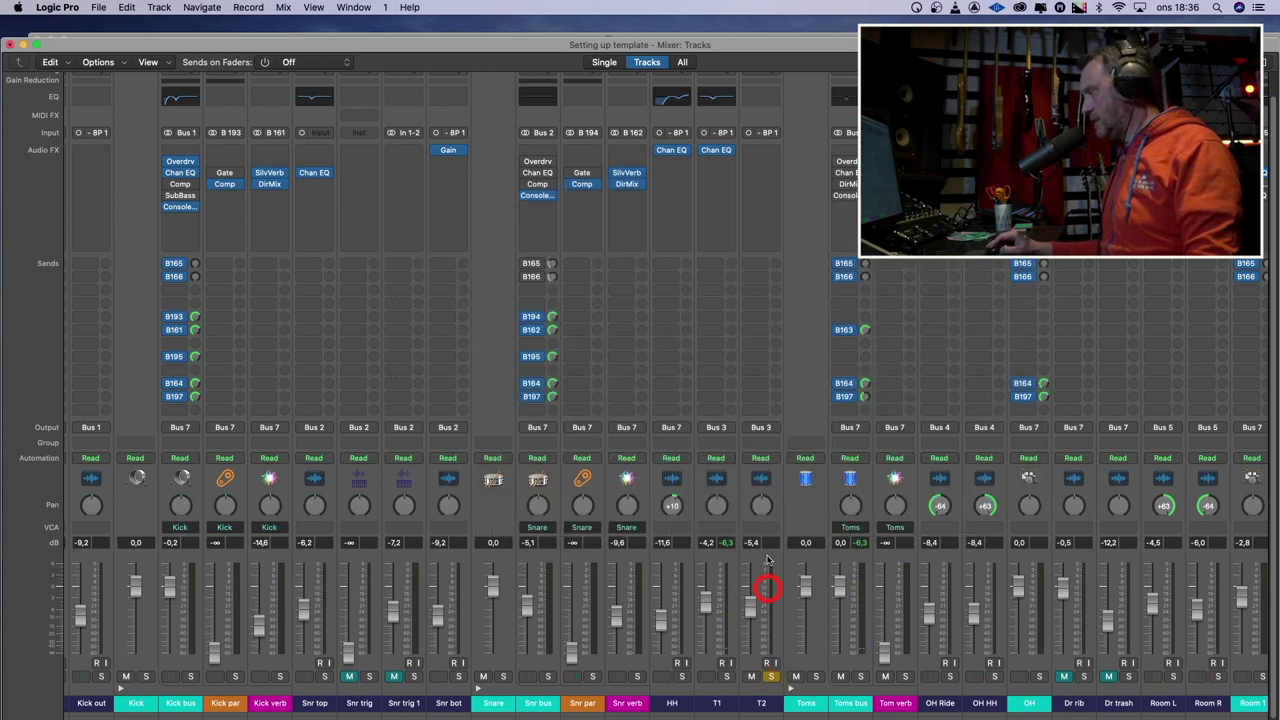
mouse_move(733, 150)
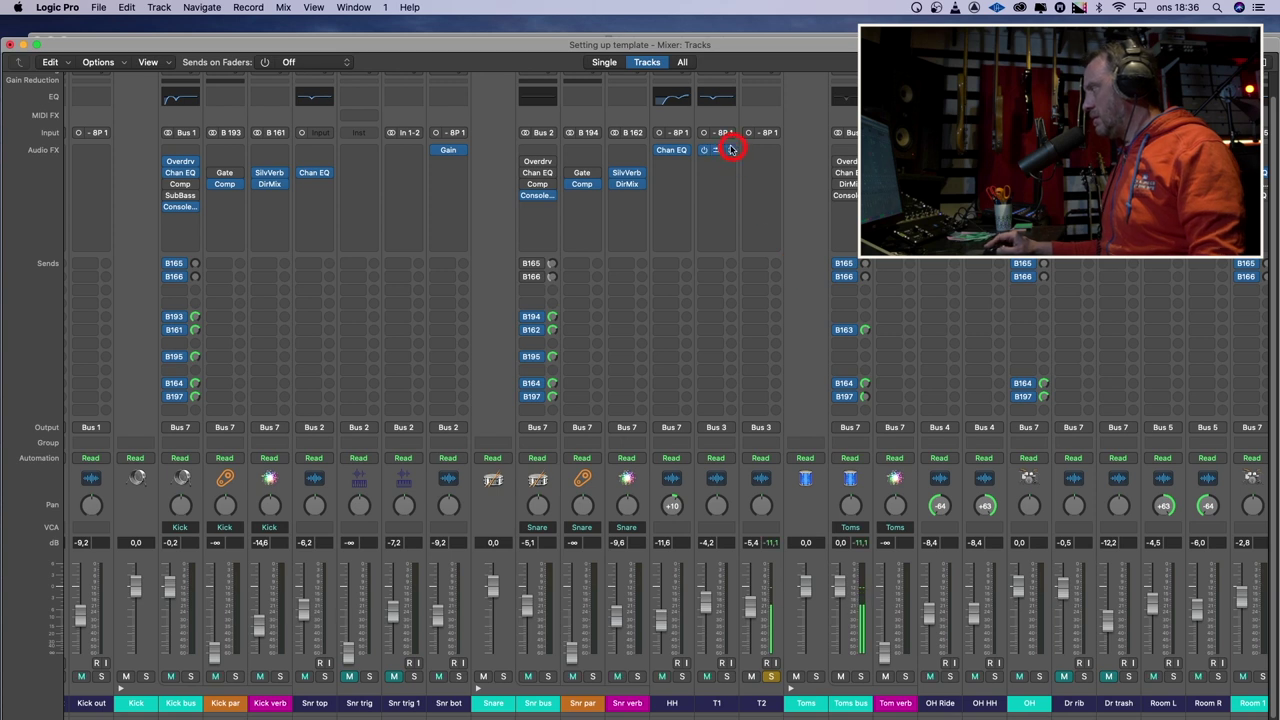
left_click_drag(717, 150, 762, 150)
left_click(762, 150)
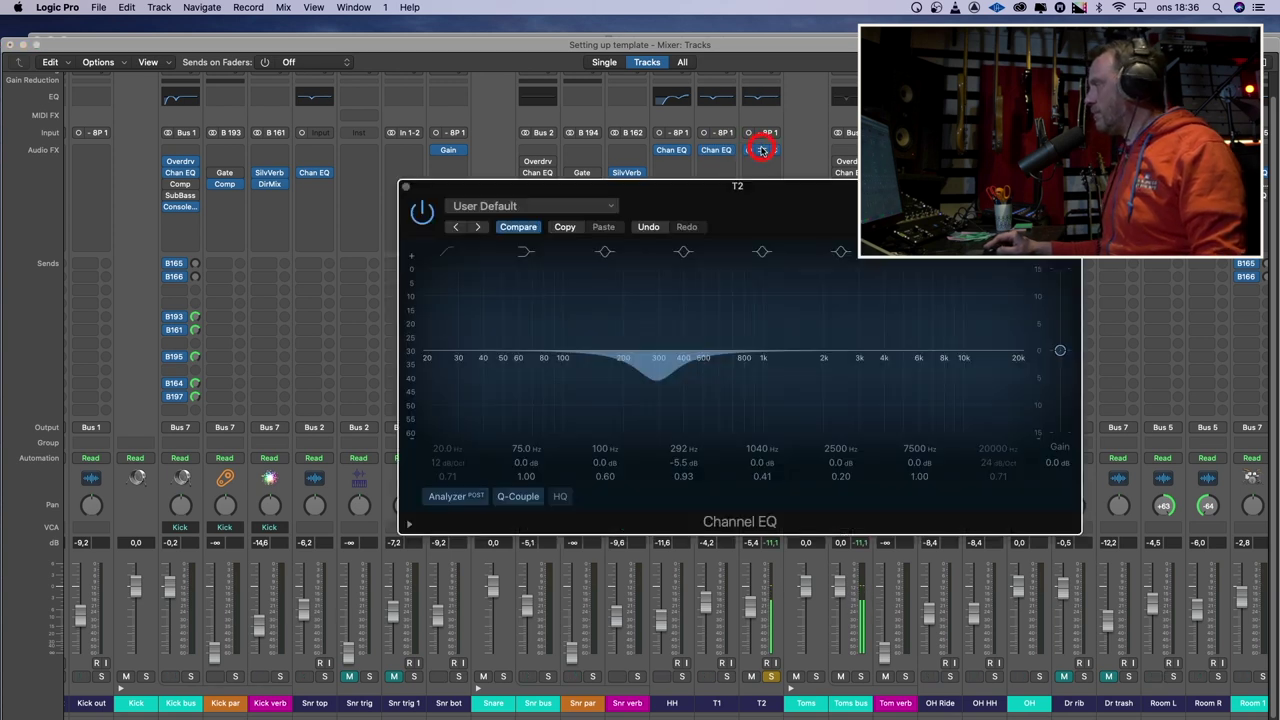
Move T2's EQ cut to a lower frequency, and refine its depth and Q
left_click_drag(657, 378, 625, 386)
left_click_drag(686, 475, 686, 469)
mouse_move(630, 393)
left_mouse_down()
mouse_move(620, 371)
mouse_move(620, 386)
left_mouse_up()
left_click(537, 286)
left_click(405, 187)
Enable the Vintage Console EQ on Toms bus, and switch the solo from T2 to Toms bus
left_click(854, 180)
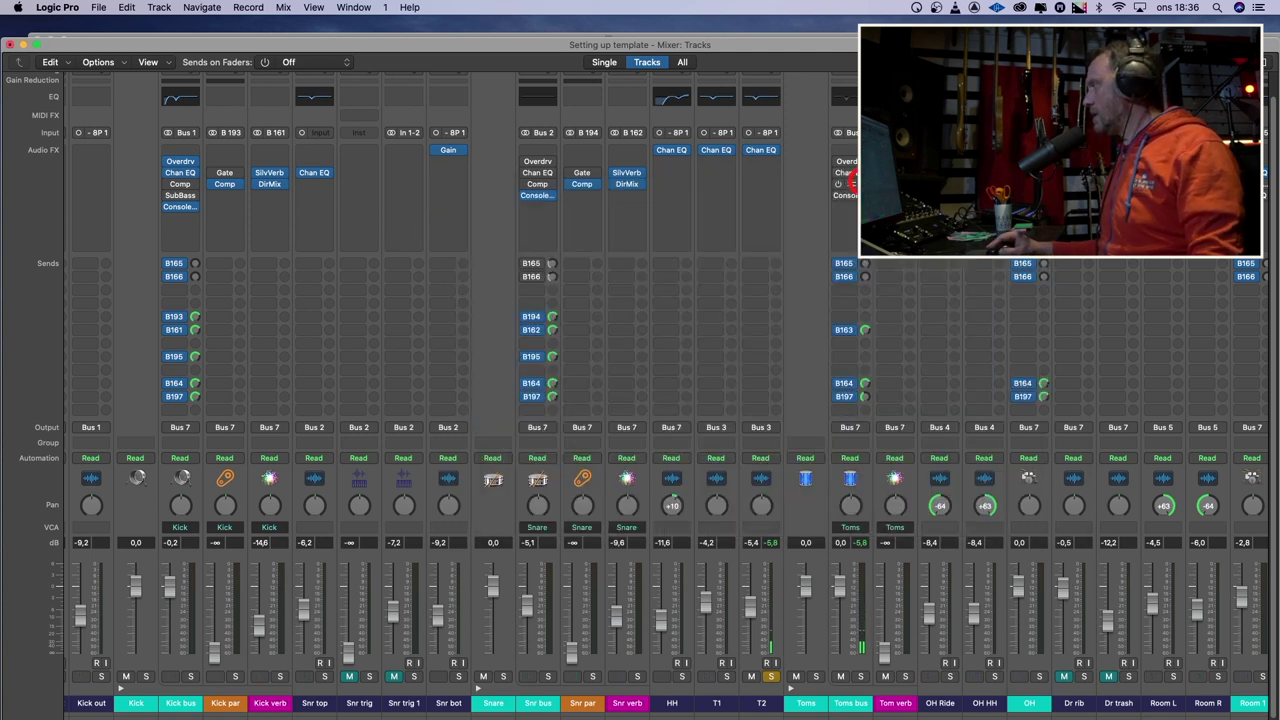
left_click(838, 195)
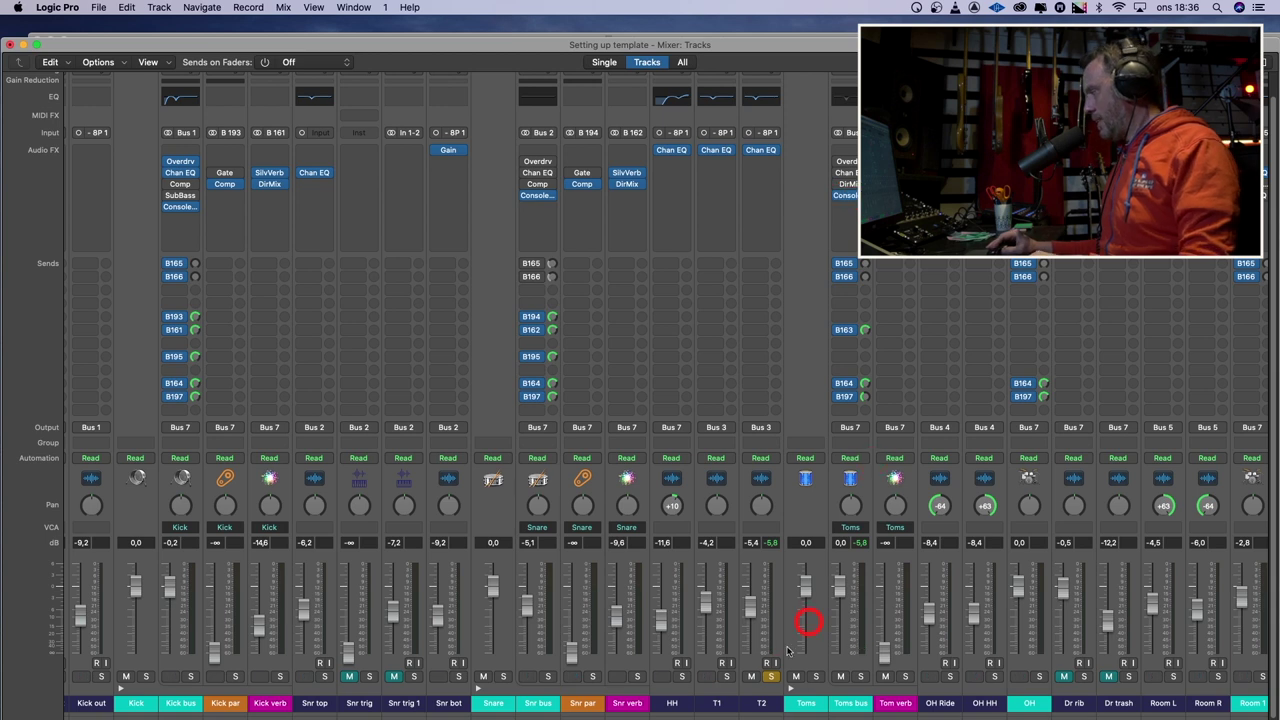
left_click(860, 678)
left_click(771, 677)
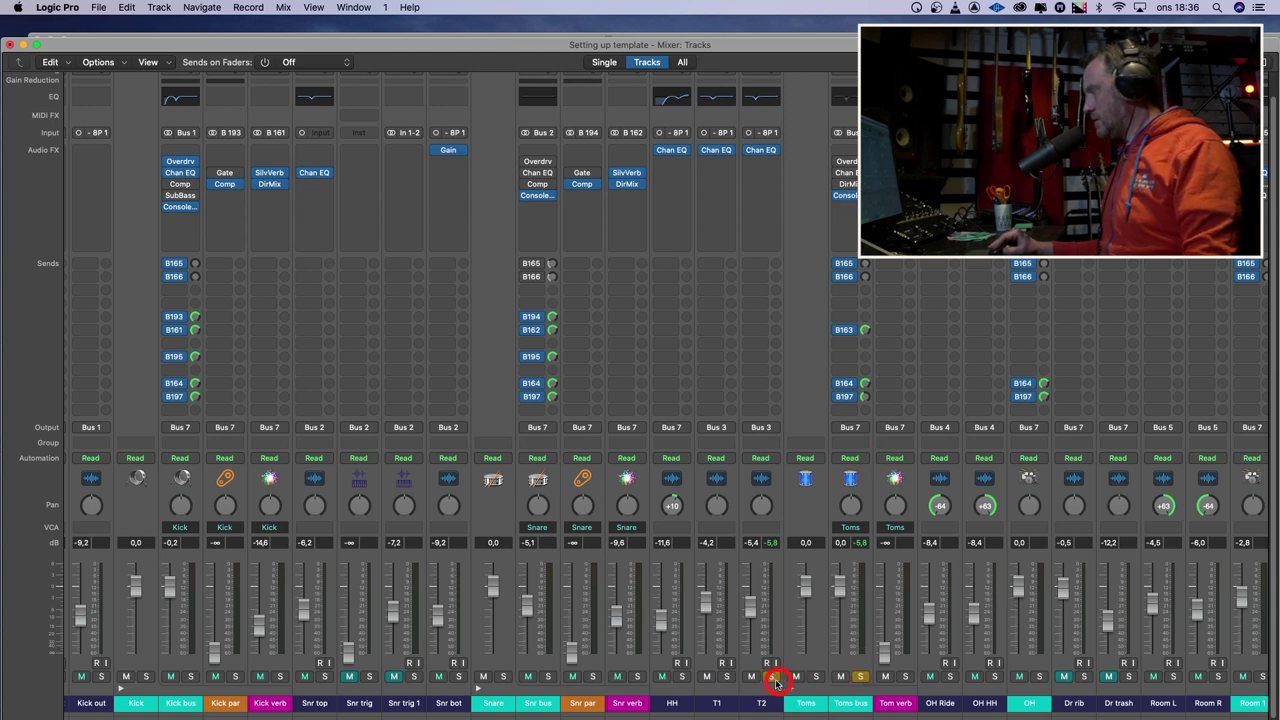
Shape Toms bus with the Vintage Console EQ, boosting the low gain about 1.8 dB and adjusting the low cut
left_click(849, 196)
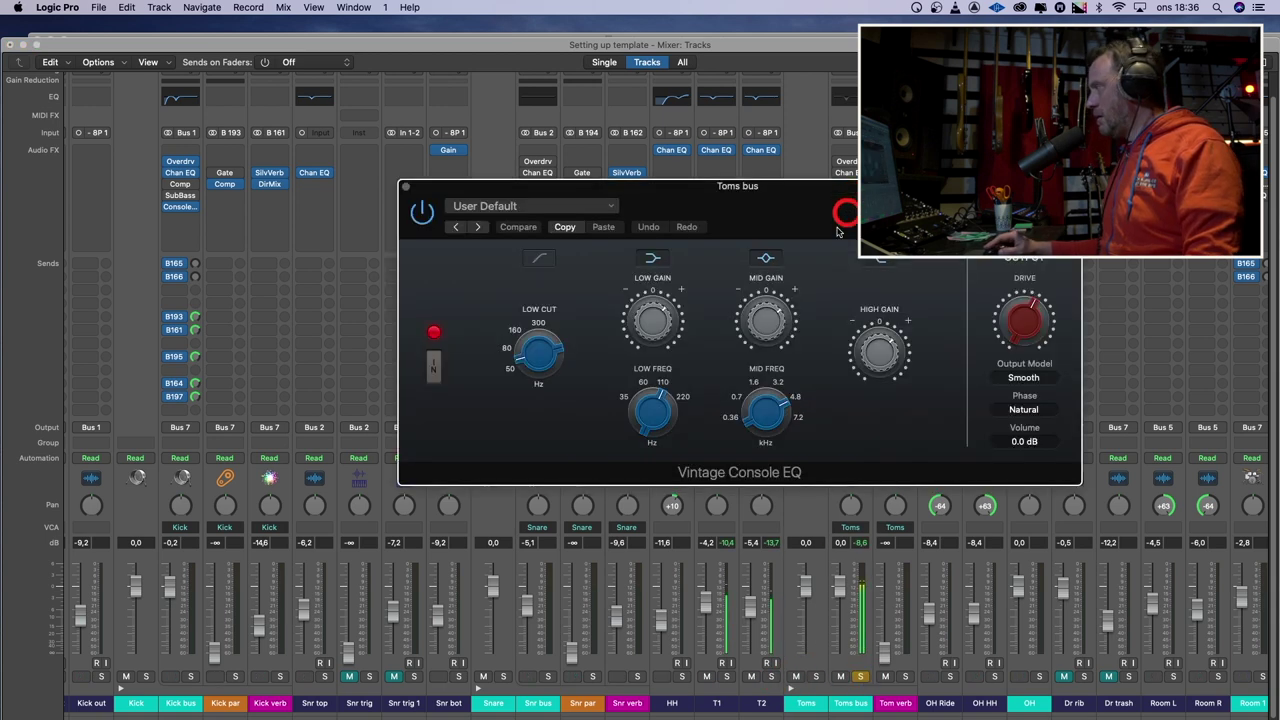
left_click_drag(871, 354, 872, 344)
left_click_drag(777, 406, 776, 398)
left_click_drag(682, 356, 650, 334)
left_click(657, 433)
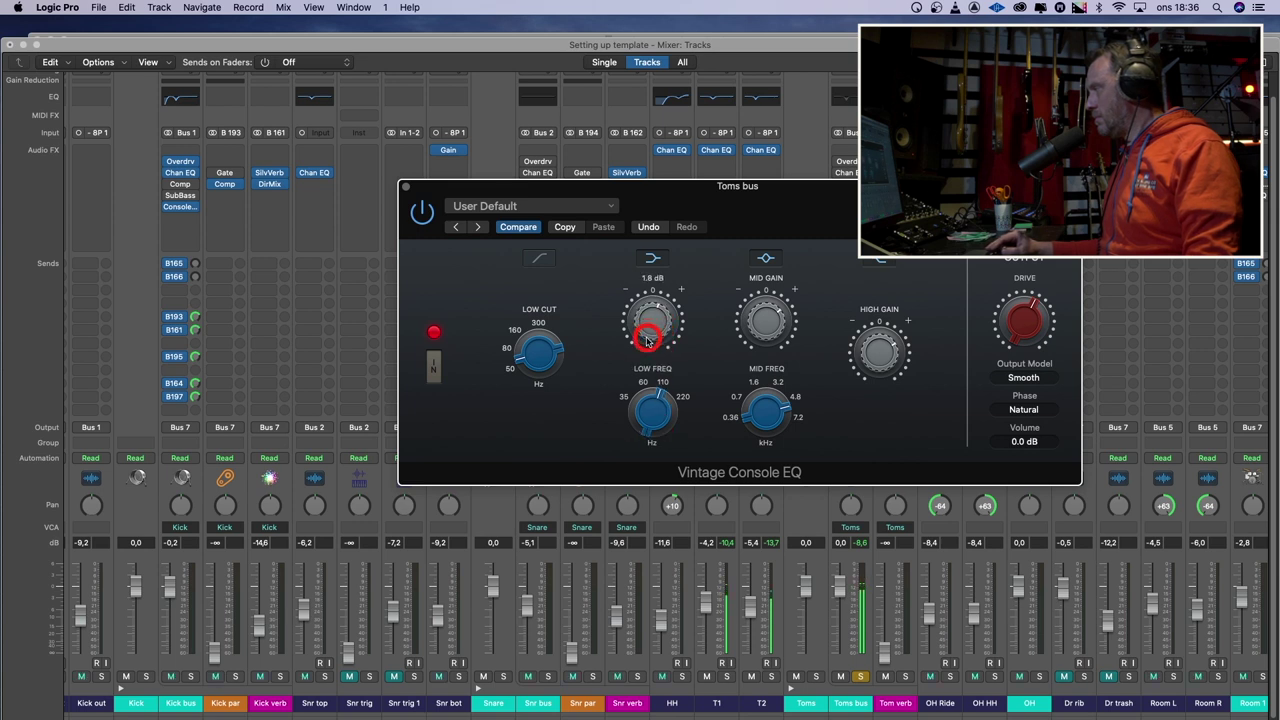
left_click(533, 260)
left_click_drag(531, 354, 526, 349)
left_click(406, 188)
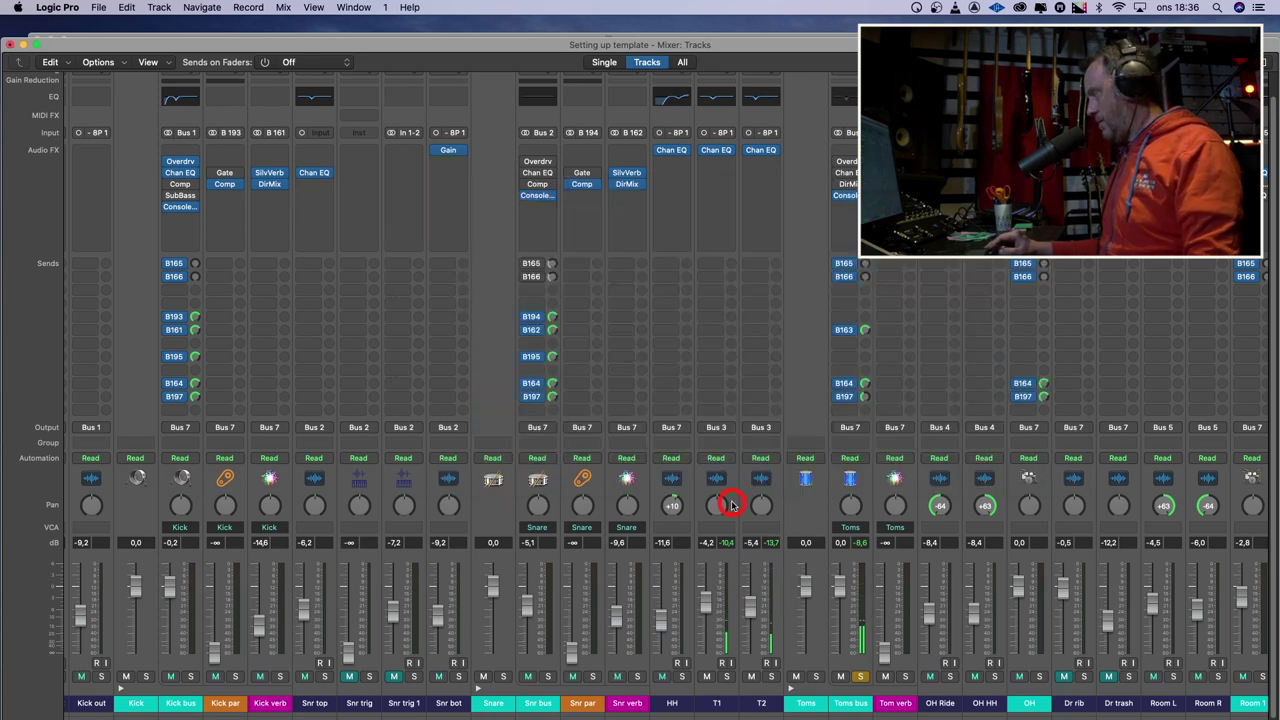
Pan T1 to +15 and T2 to -26, and solo OH alongside Toms bus
mouse_move(719, 507)
left_mouse_down()
mouse_move(726, 492)
mouse_move(763, 534)
left_mouse_up()
left_click(936, 649)
left_click(1040, 677)
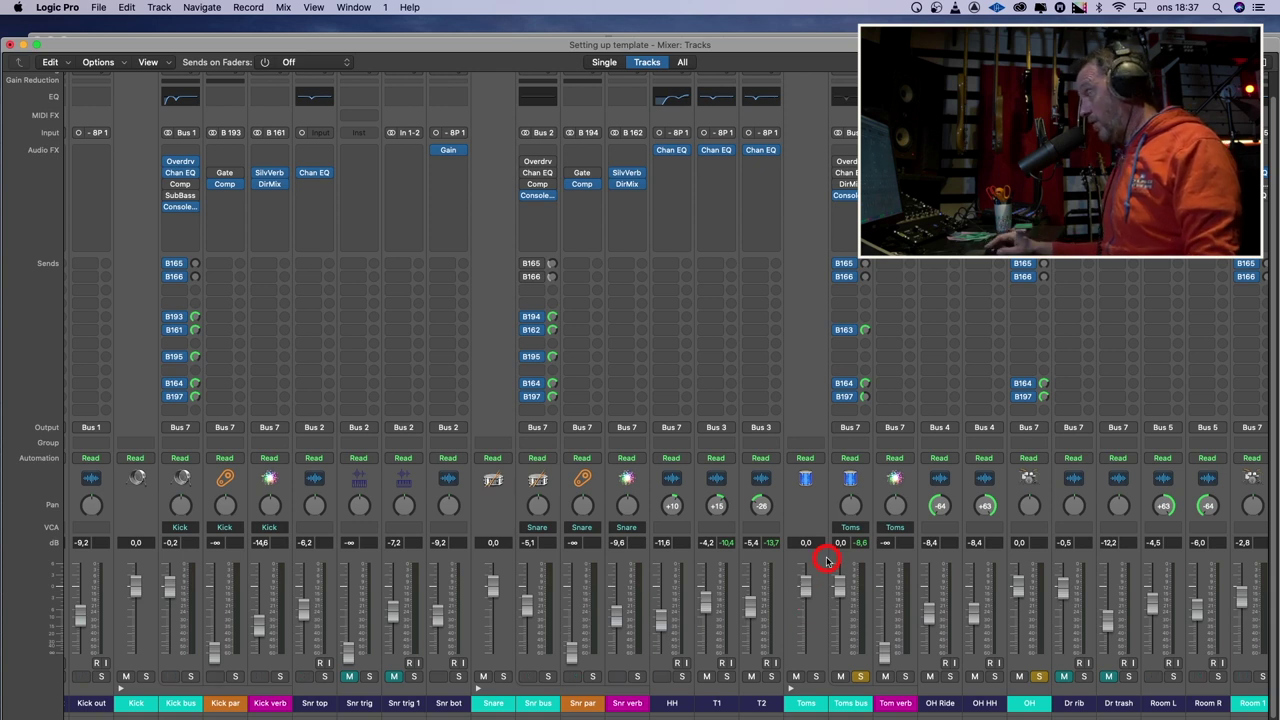
Balance the toms against the overheads, setting T1 to -5.0 dB and T2 to -5.2 dB, and clear the solos
key("space")
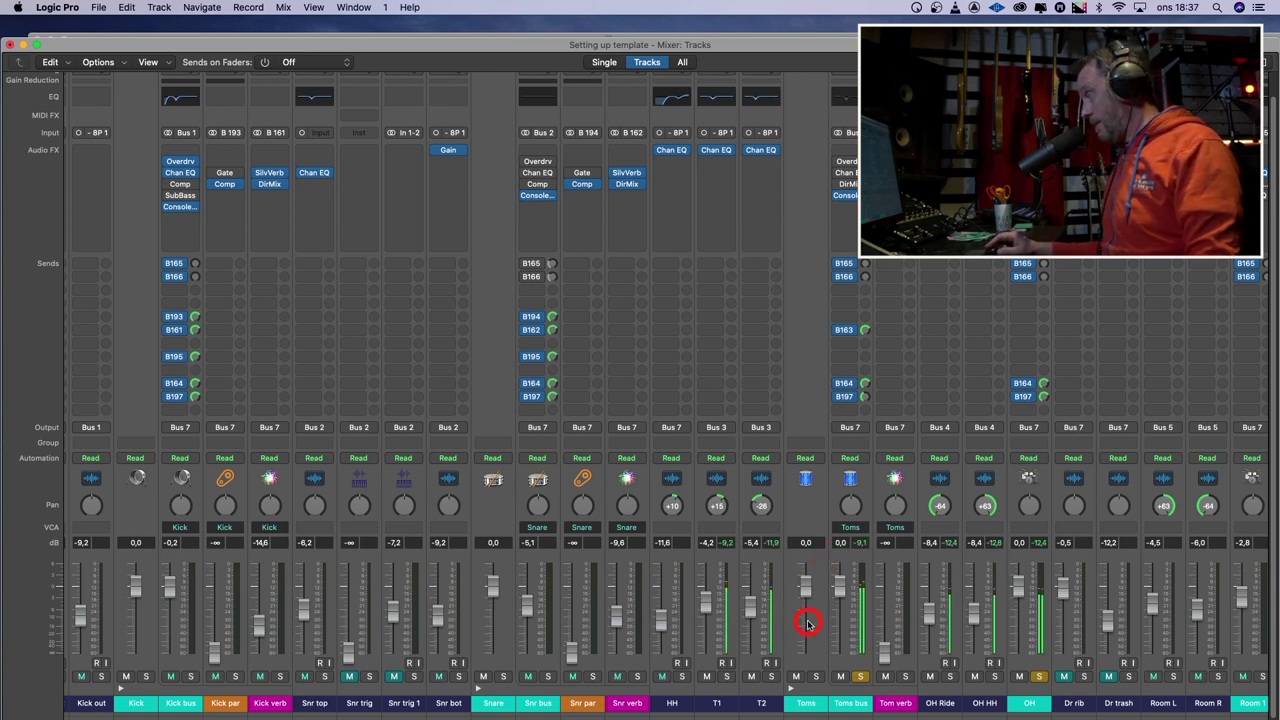
left_click_drag(712, 608, 708, 615)
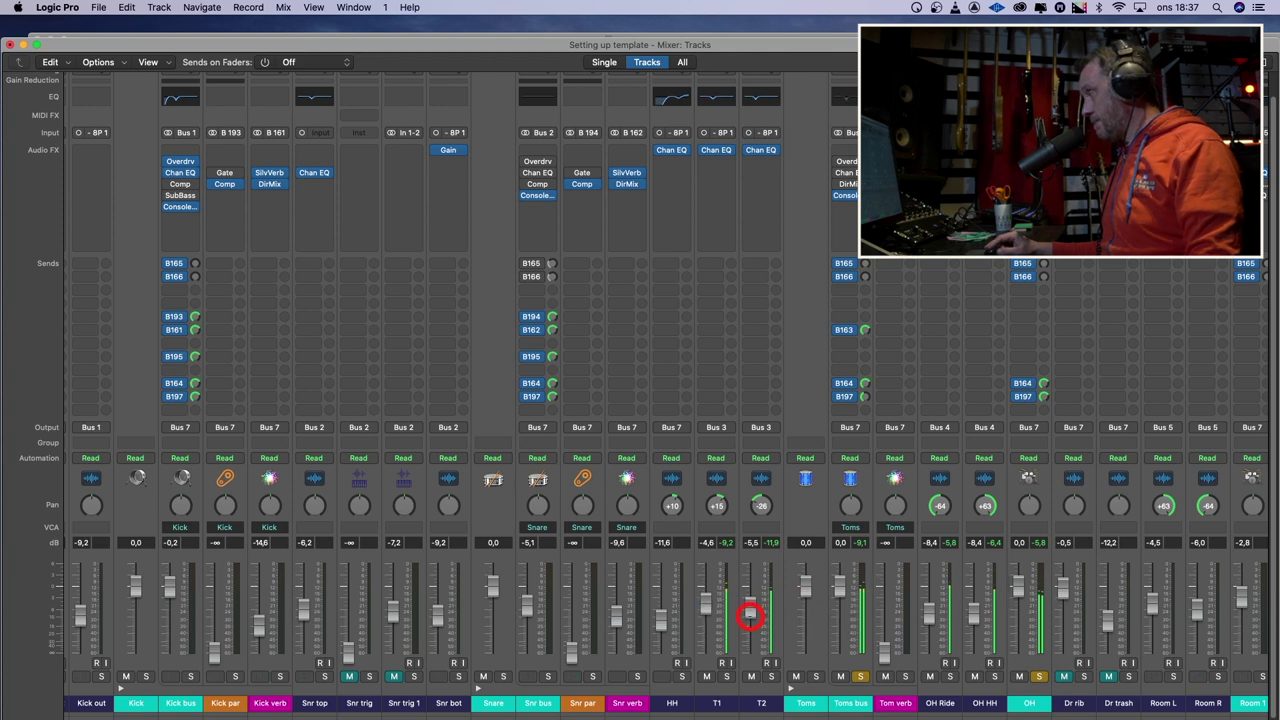
left_click_drag(751, 611, 751, 606)
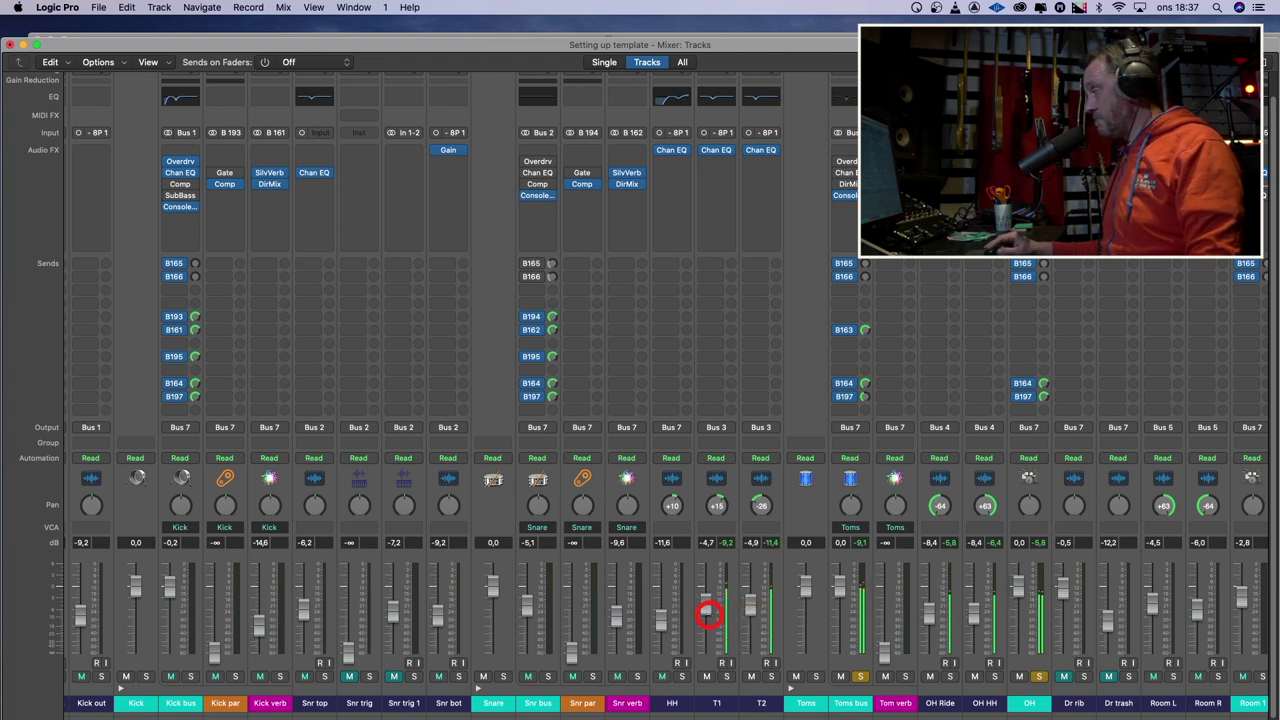
left_click(862, 676)
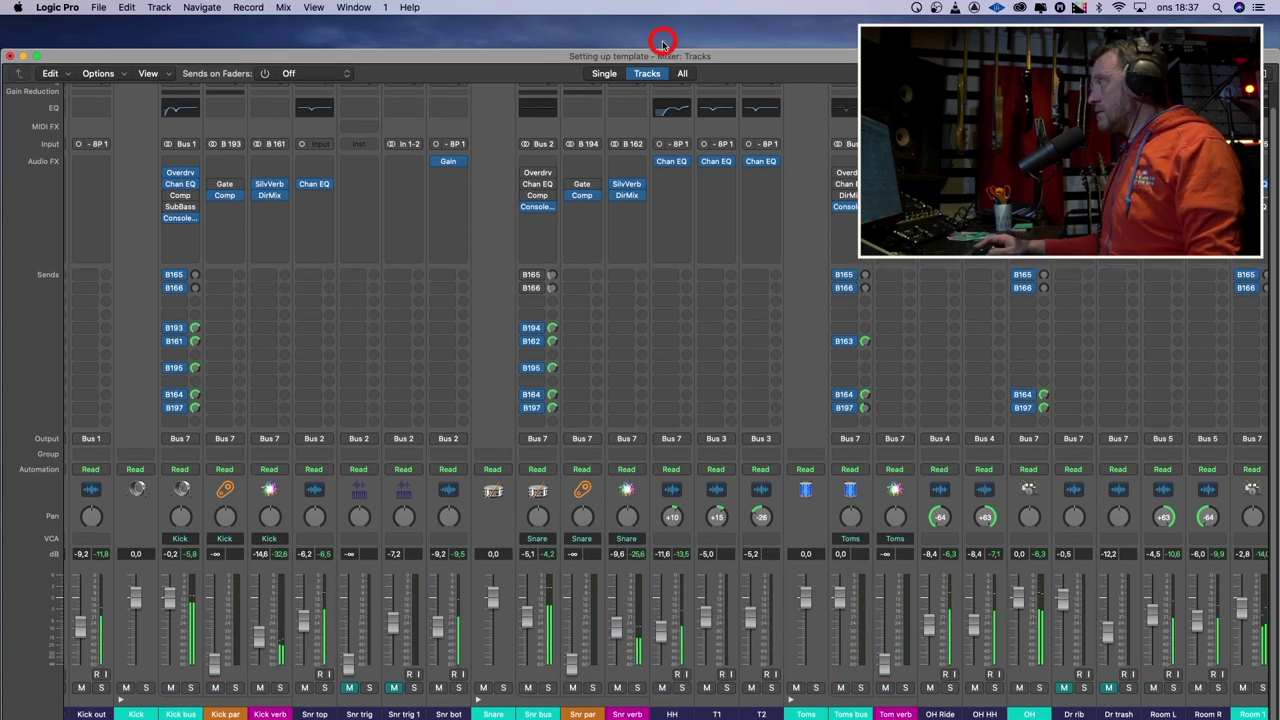
Solo Drum sub and lower T1 to -7.6 dB and T2 to -7.2 dB in the drum mix
left_click_drag(661, 55, 656, 21)
left_click_drag(315, 705, 447, 705)
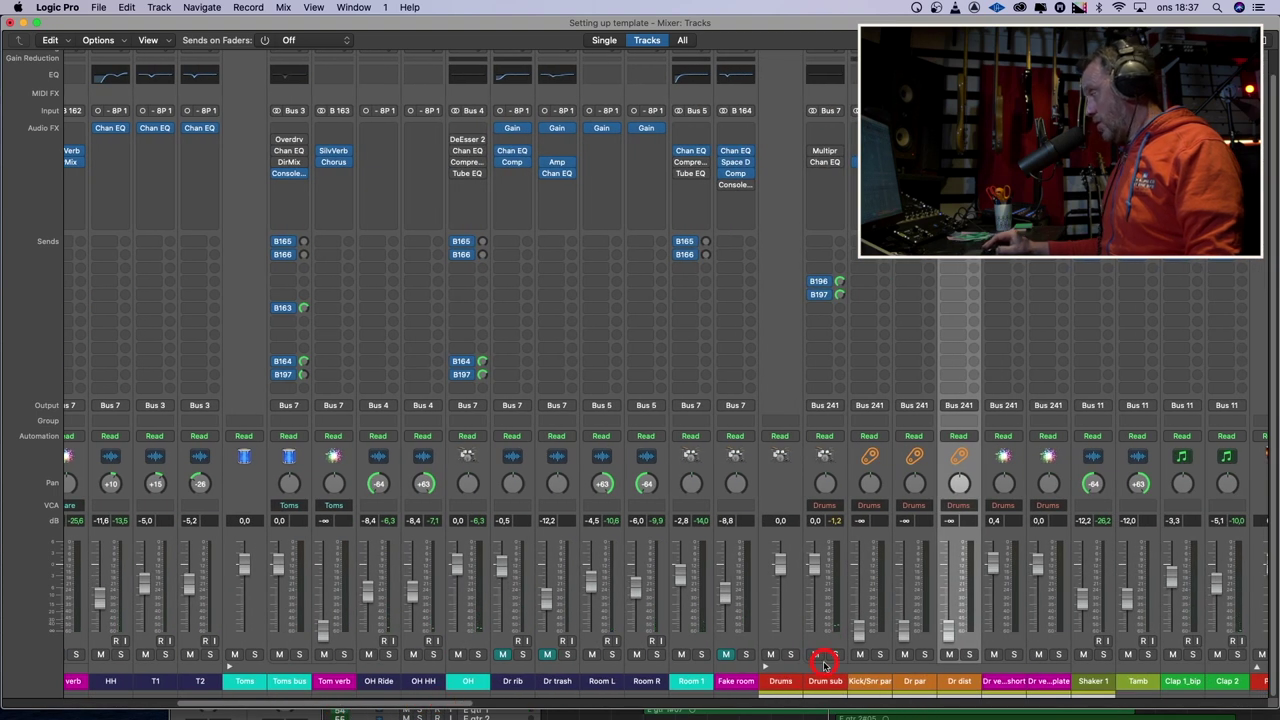
left_click(835, 655)
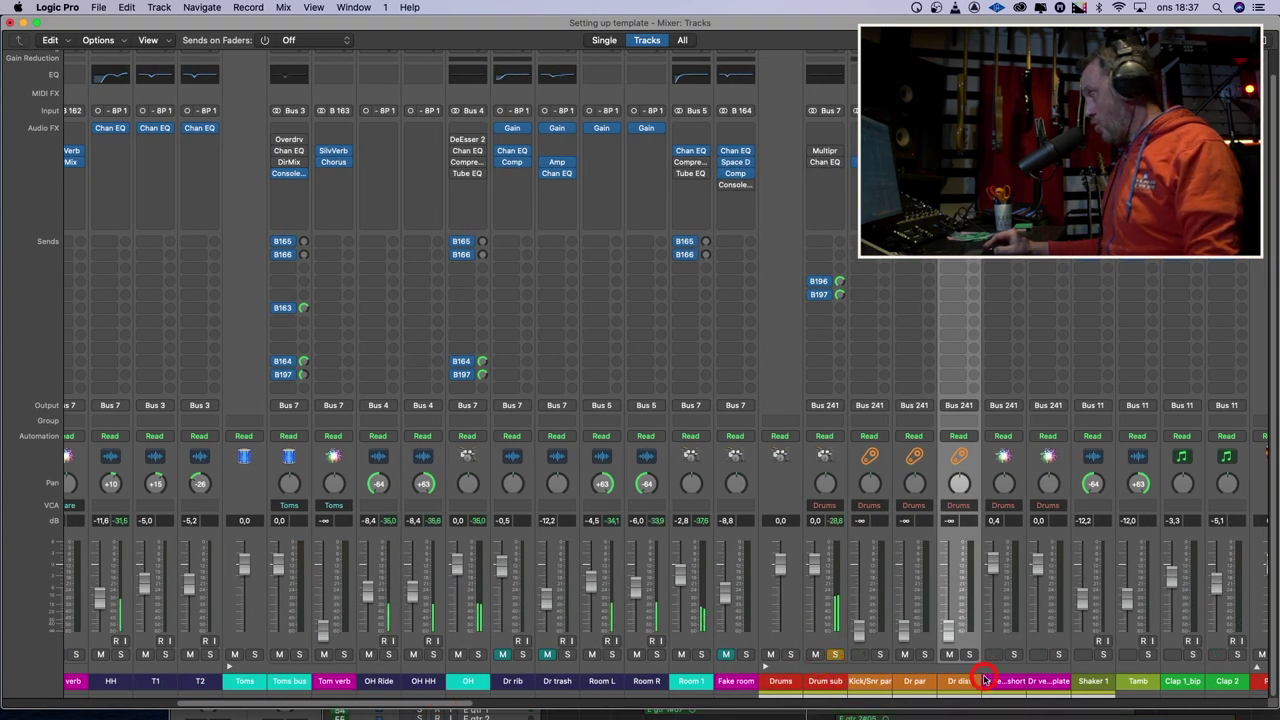
left_click_drag(446, 703, 408, 705)
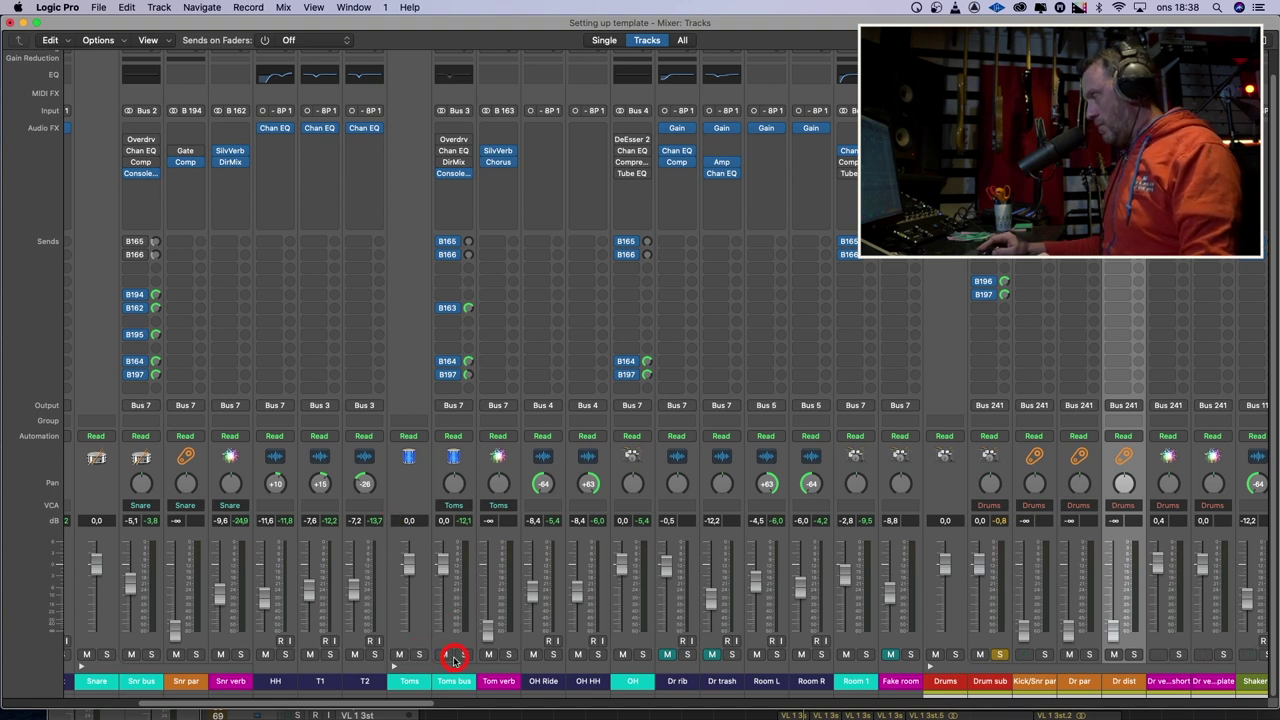
Switch the solo from Drum sub to Toms, and raise Tom verb to -2.2 dB during playback
left_click(505, 672)
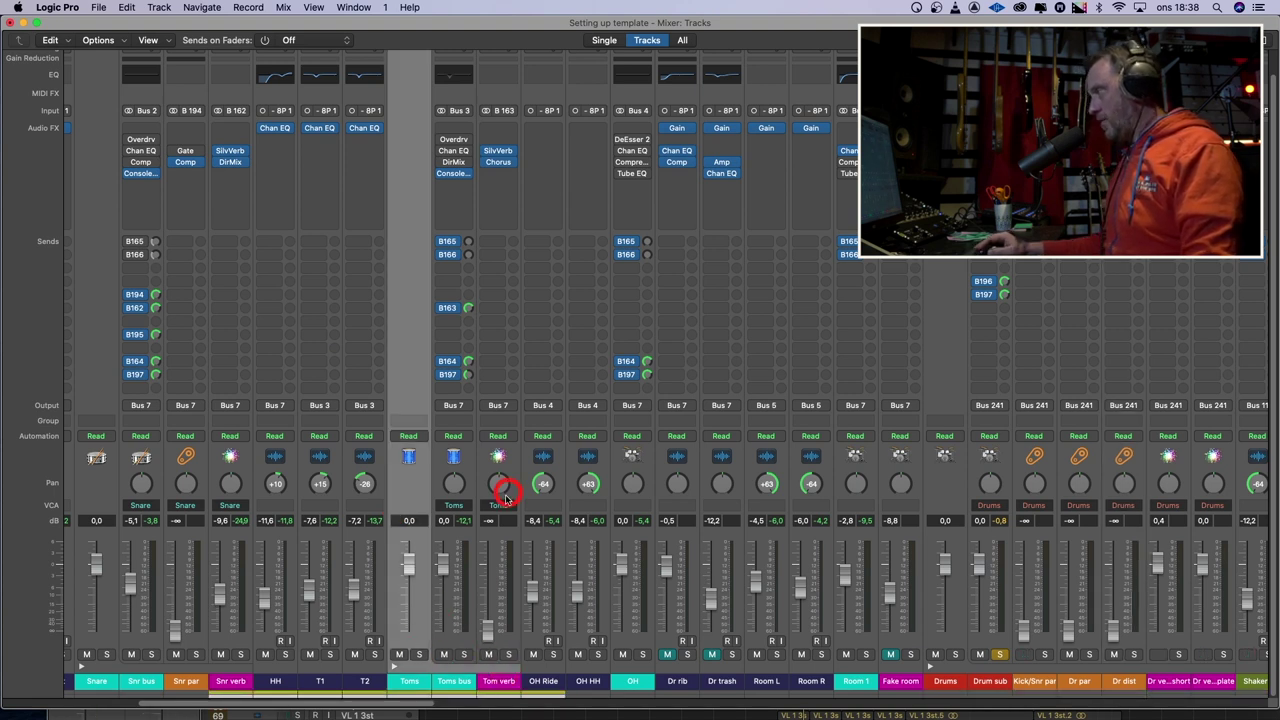
left_click_drag(497, 637, 491, 613)
left_click(421, 654)
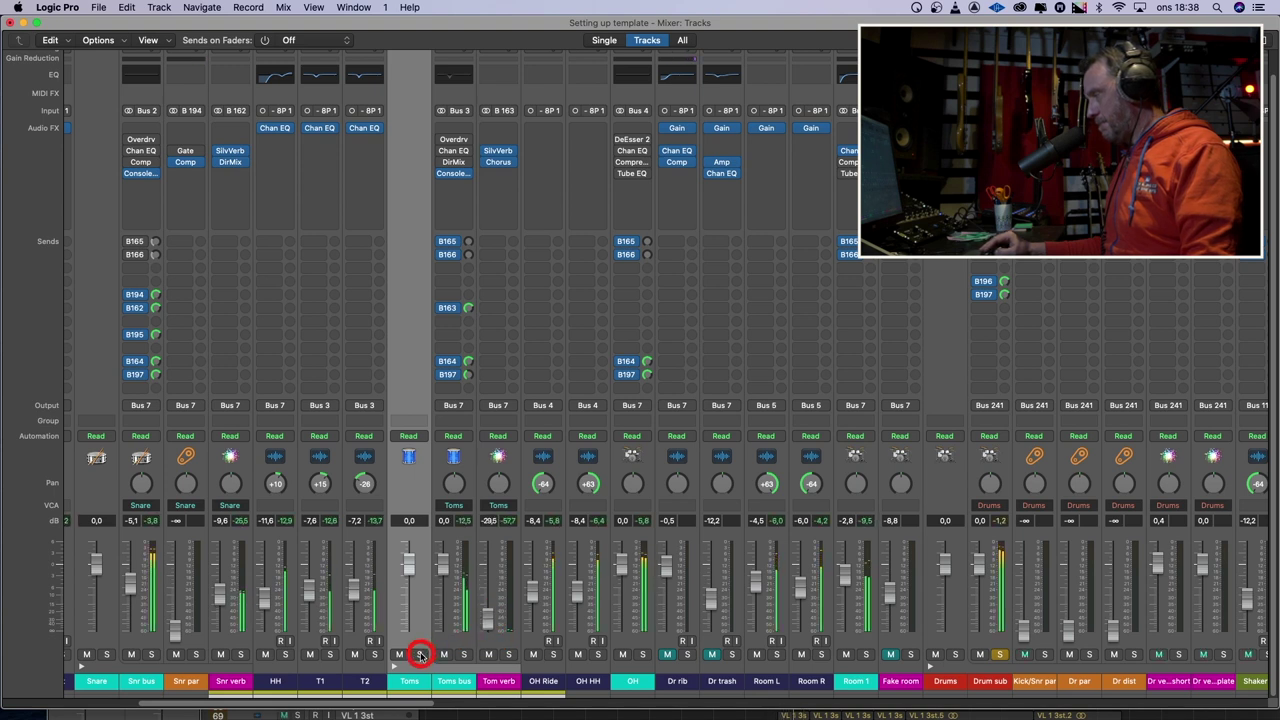
left_click(997, 655)
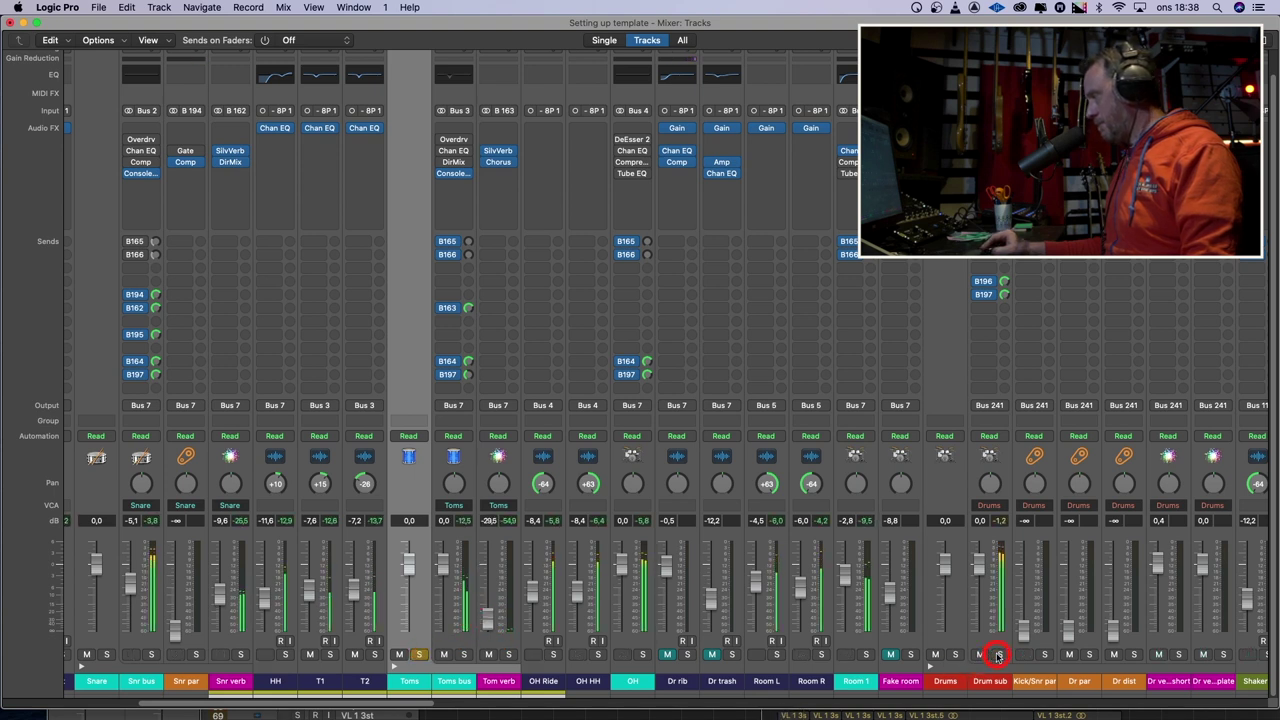
left_click_drag(483, 622, 487, 601)
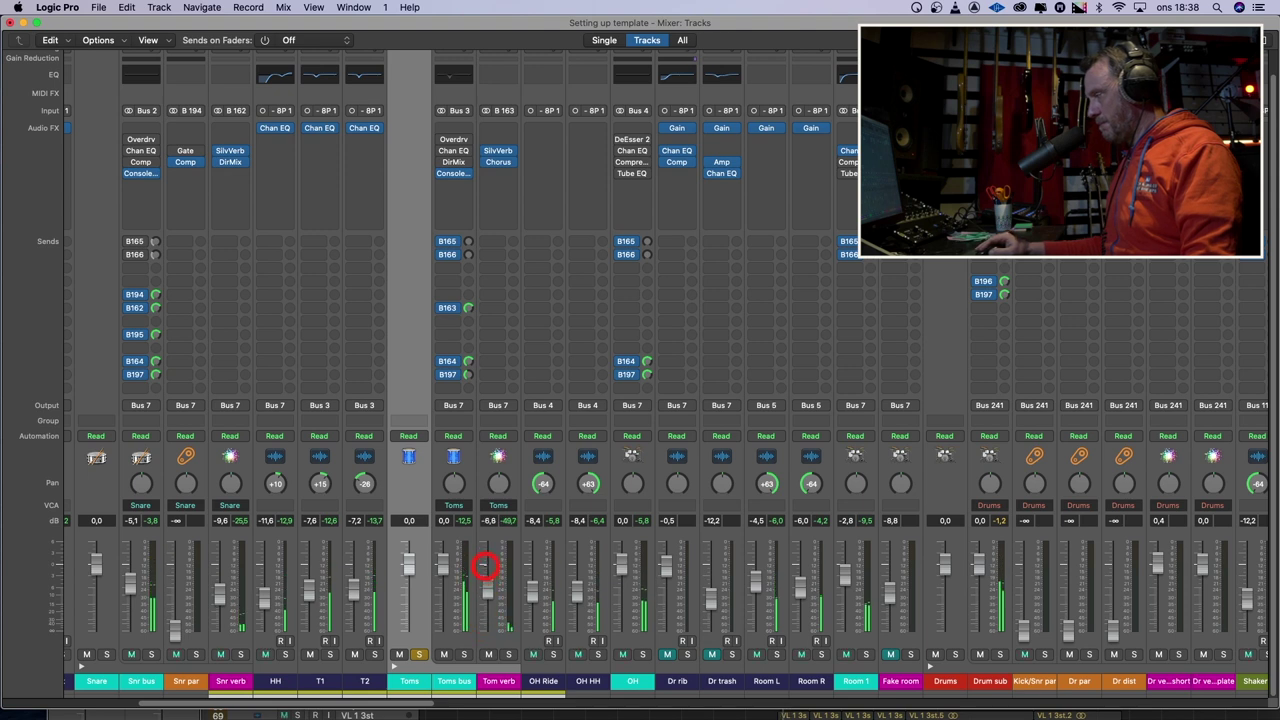
left_click_drag(486, 541, 503, 552)
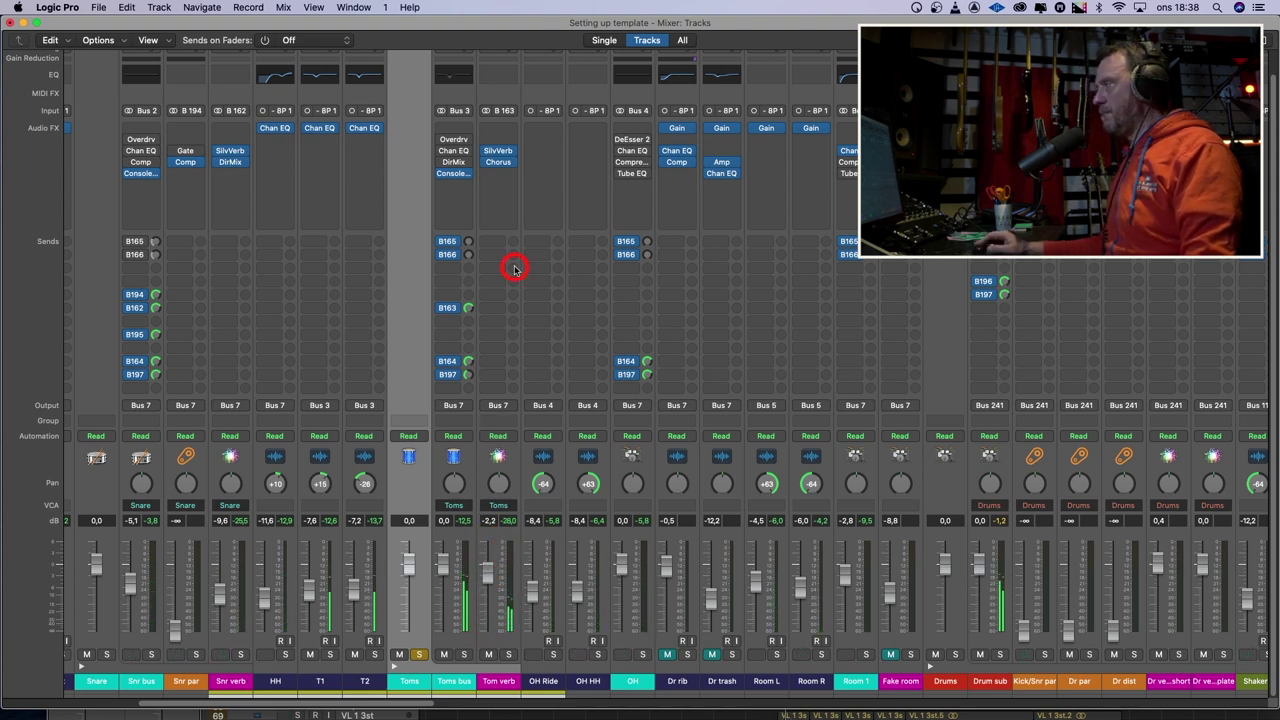
Adjust the room size in Tom verb's SilverVerb, and lower Tom verb to -5.5 dB before clearing the Toms solo
left_click(496, 150)
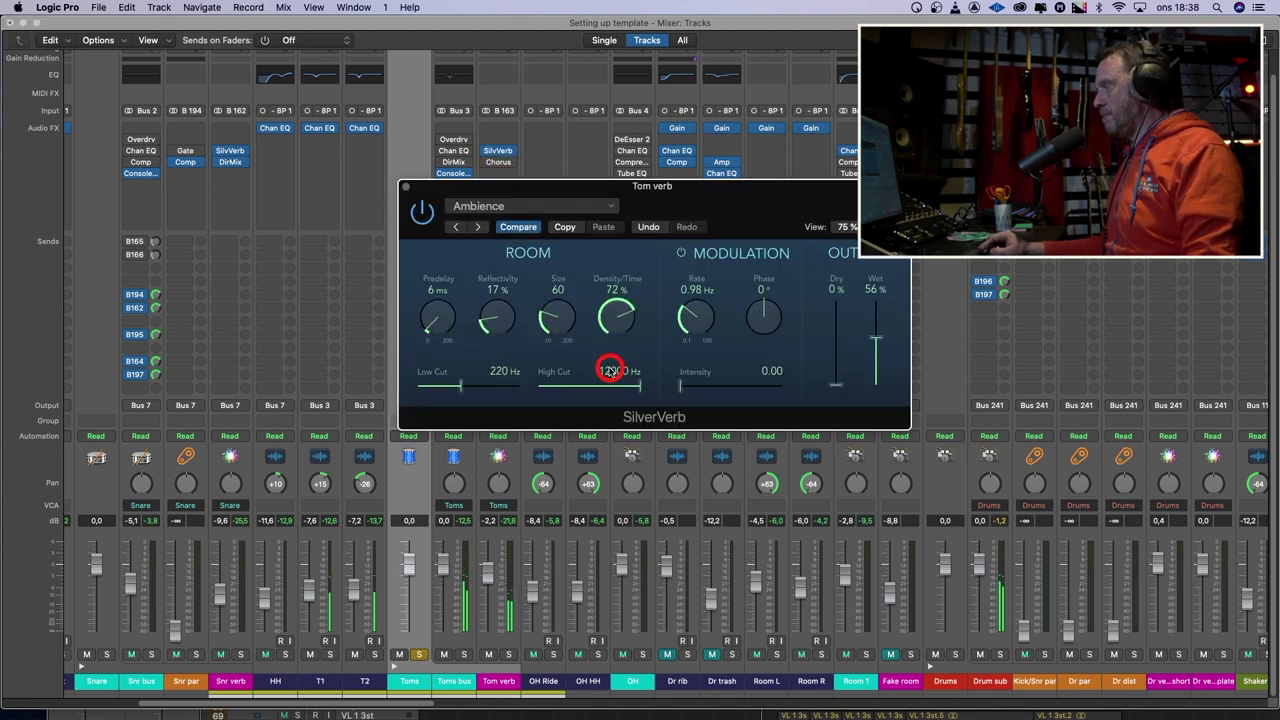
left_click_drag(580, 351, 564, 324)
left_click(600, 316)
left_click(405, 187)
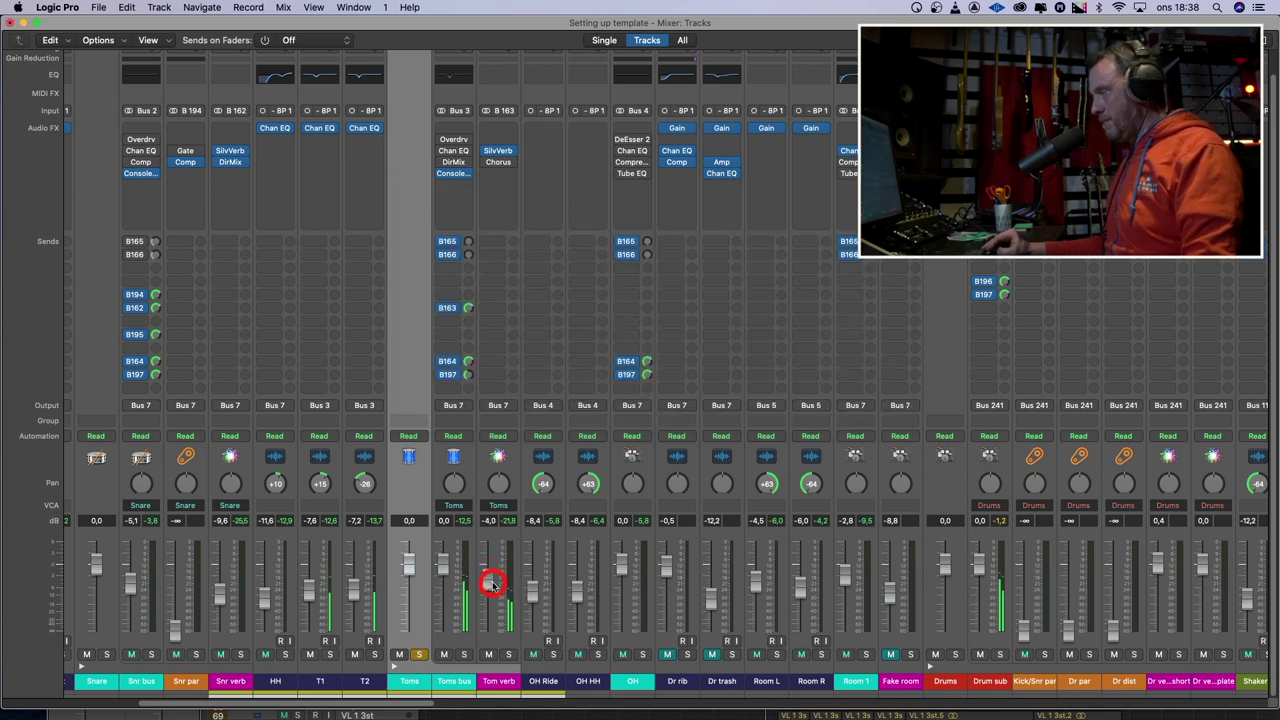
left_click(421, 654)
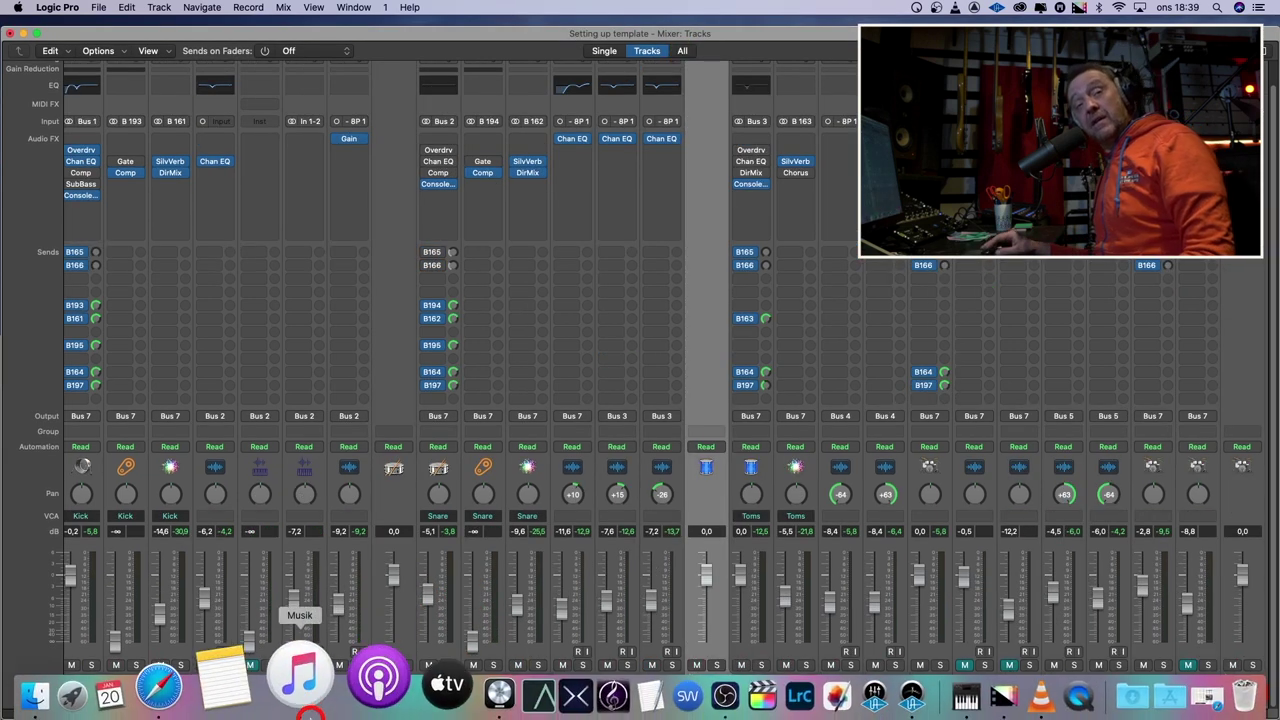
Check the gain reduction of the Compressor on Master sub while the full mix plays
left_click(294, 670)
left_click_drag(287, 712, 1215, 675)
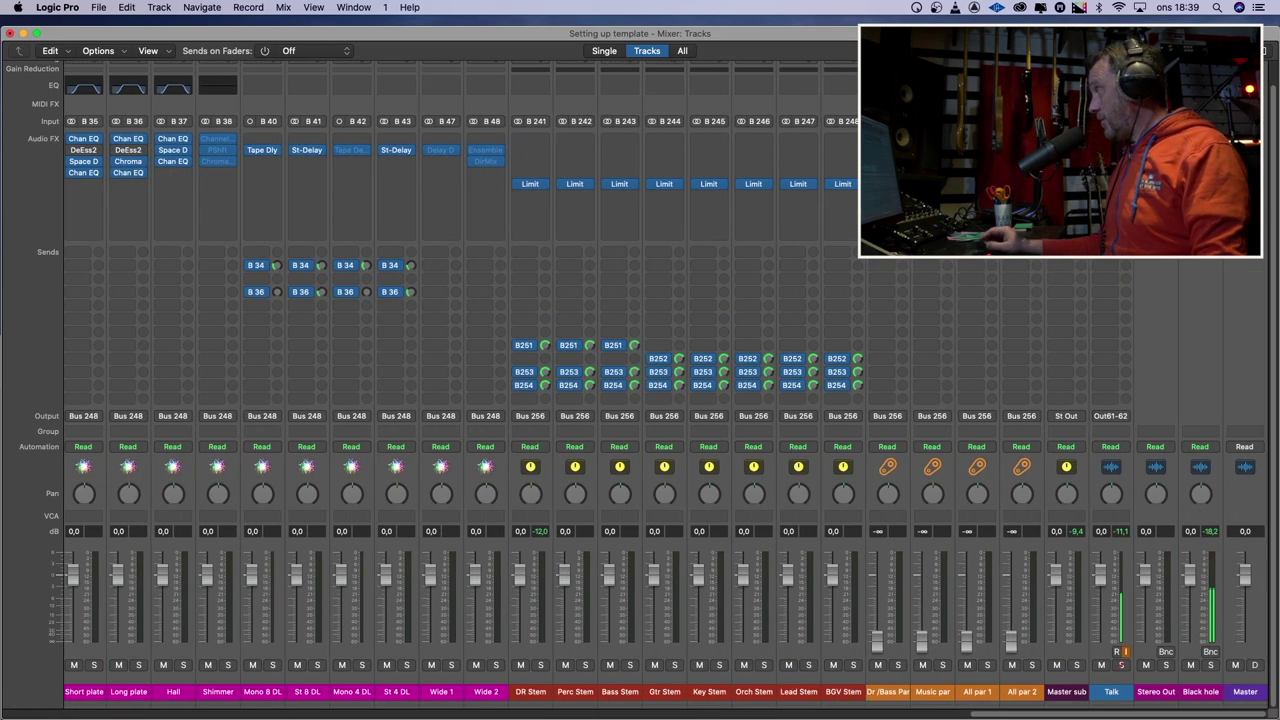
left_click(1066, 150)
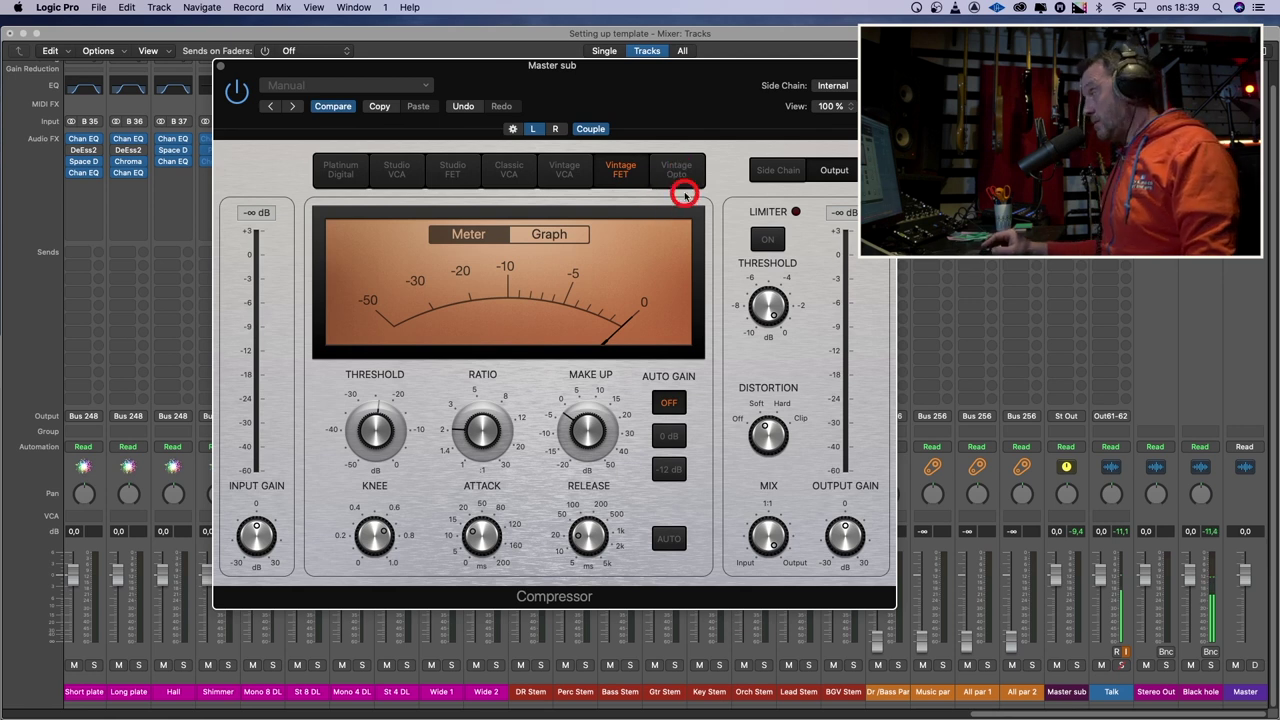
key("space")
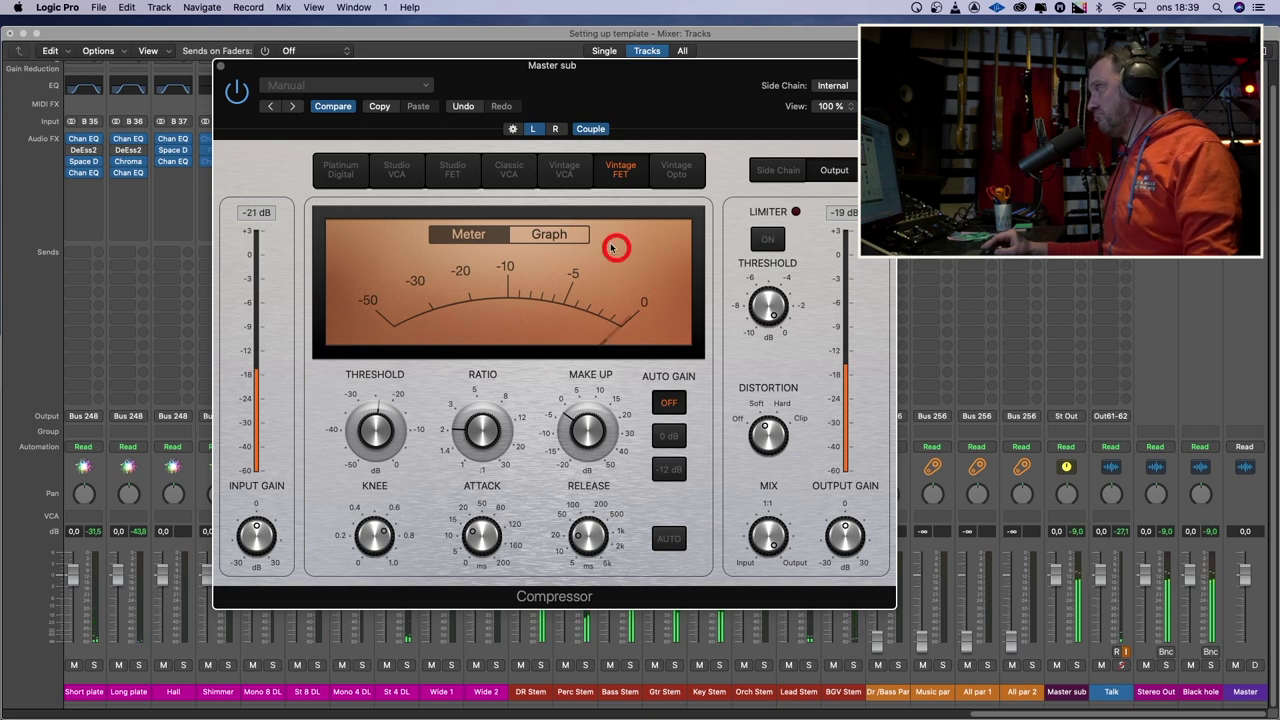
left_click(216, 68)
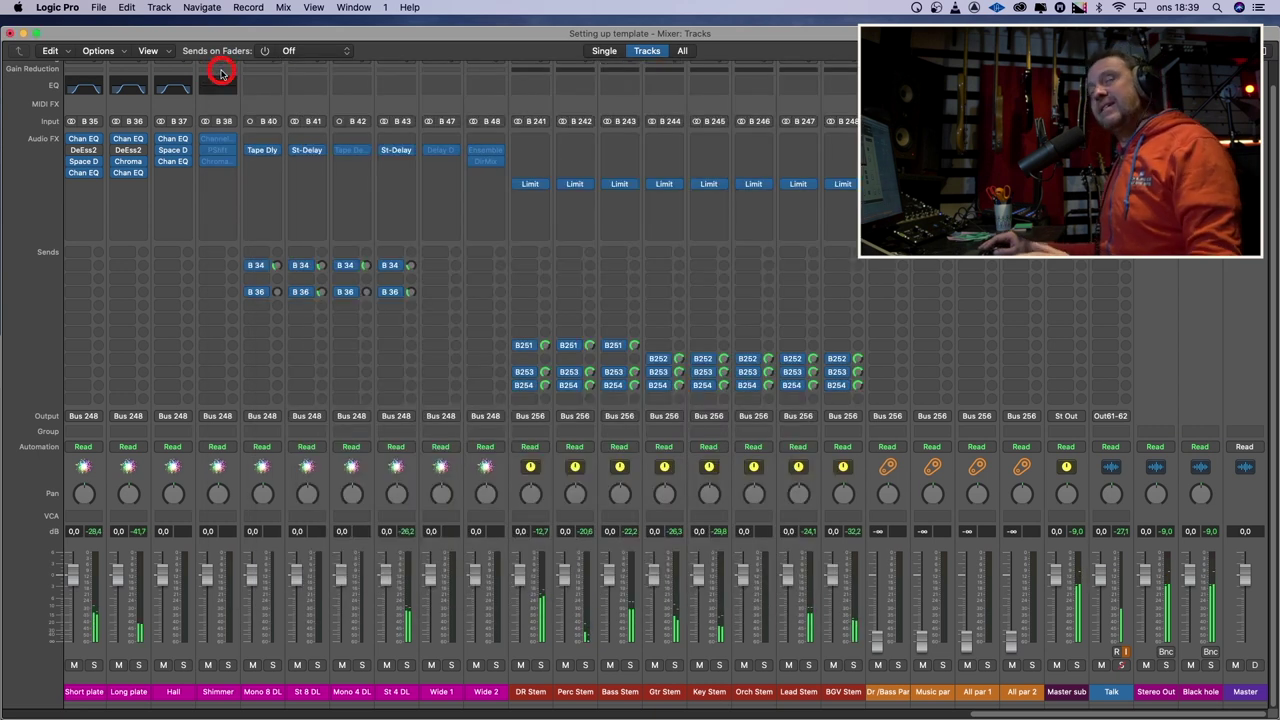
left_click(1080, 711)
left_click_drag(1080, 711, 195, 711)
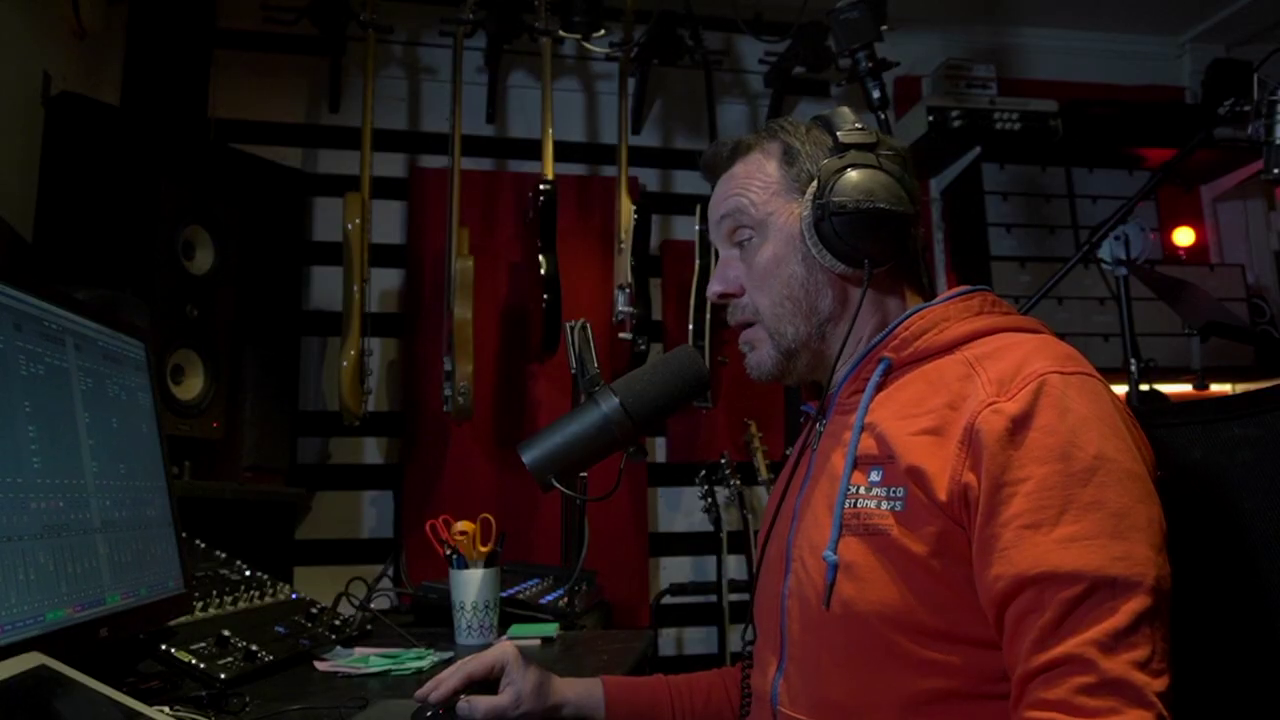